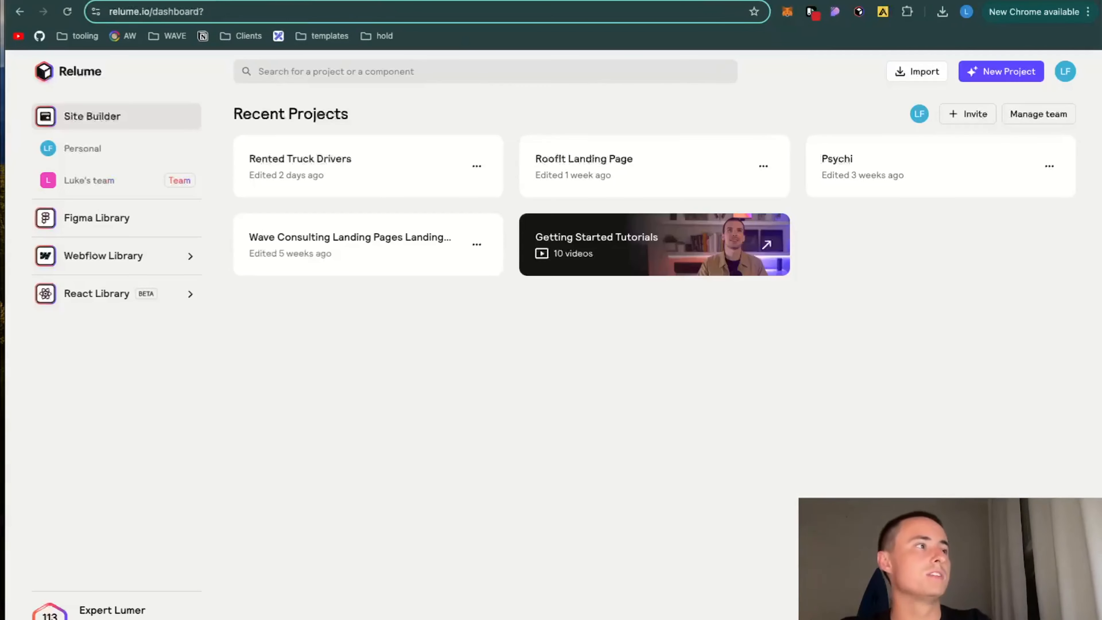
Step: Create a new Relume project and copy the entire ZenFlow Yoga page outline from Notion
click(1026, 75)
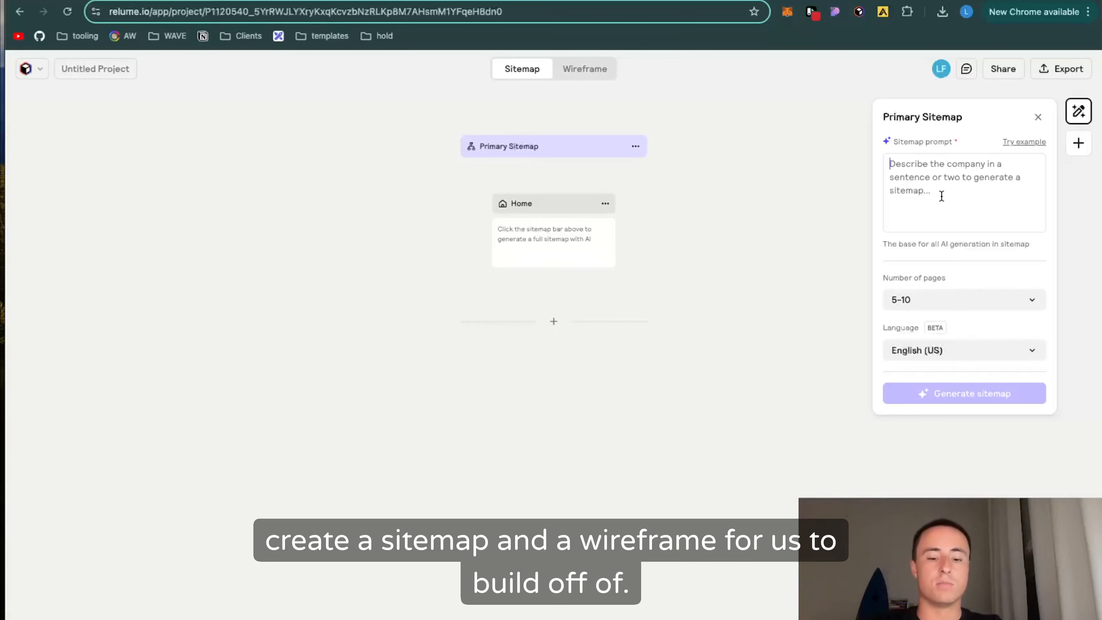
key(ctrl+Tab)
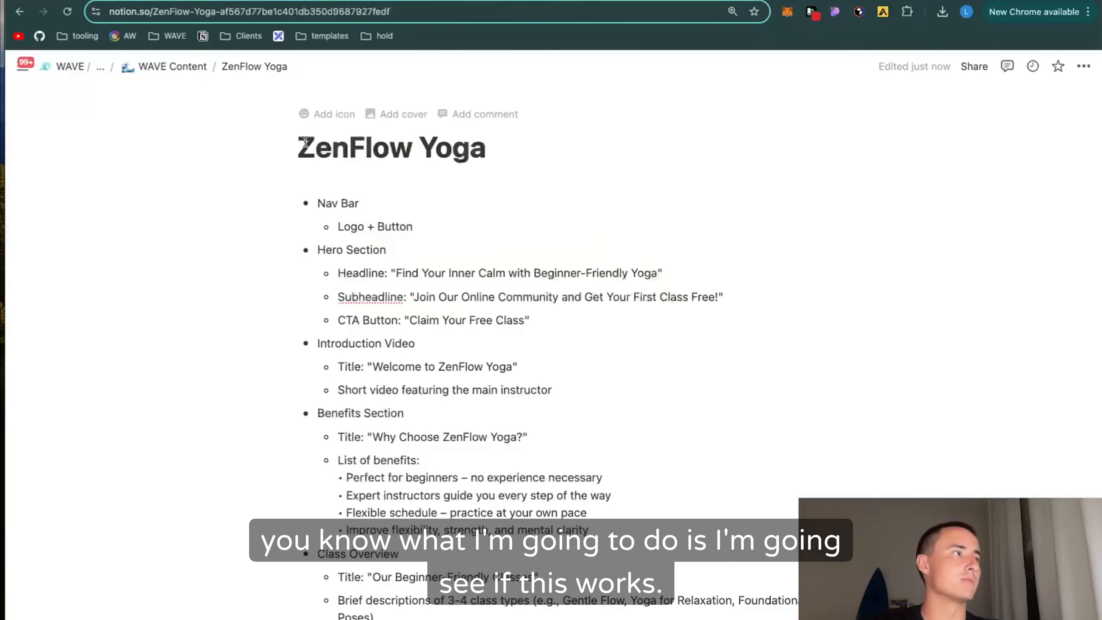
drag(298, 147, 411, 591)
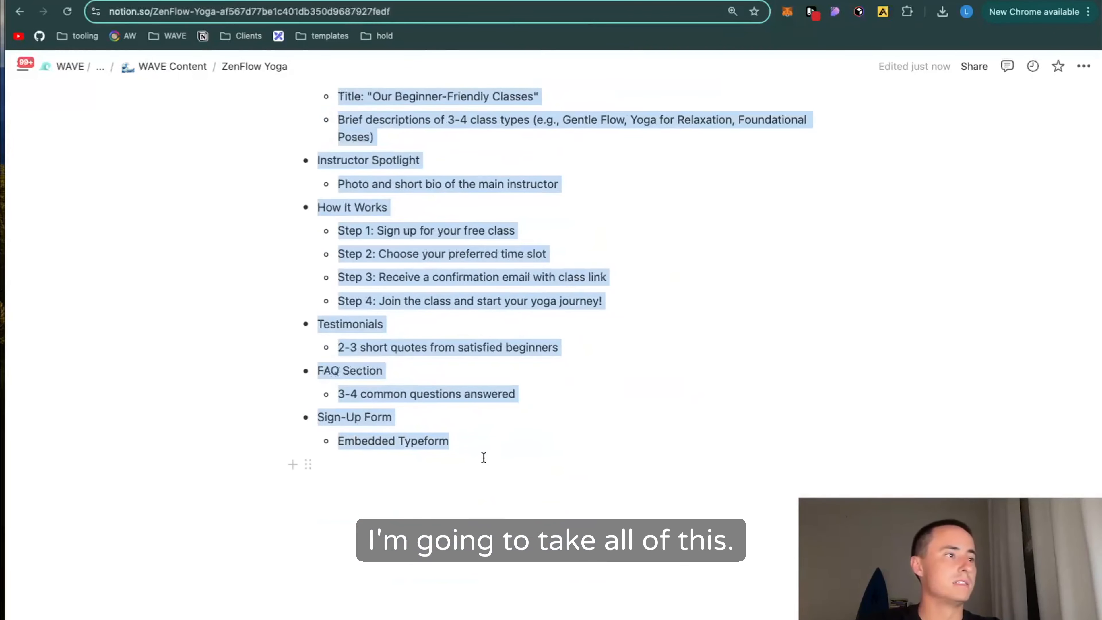
key(ctrl+c)
Step: Back in Relume, paste the outline as the sitemap prompt and generate a sitemap with 1-5 pages
key(ctrl+shift+Tab)
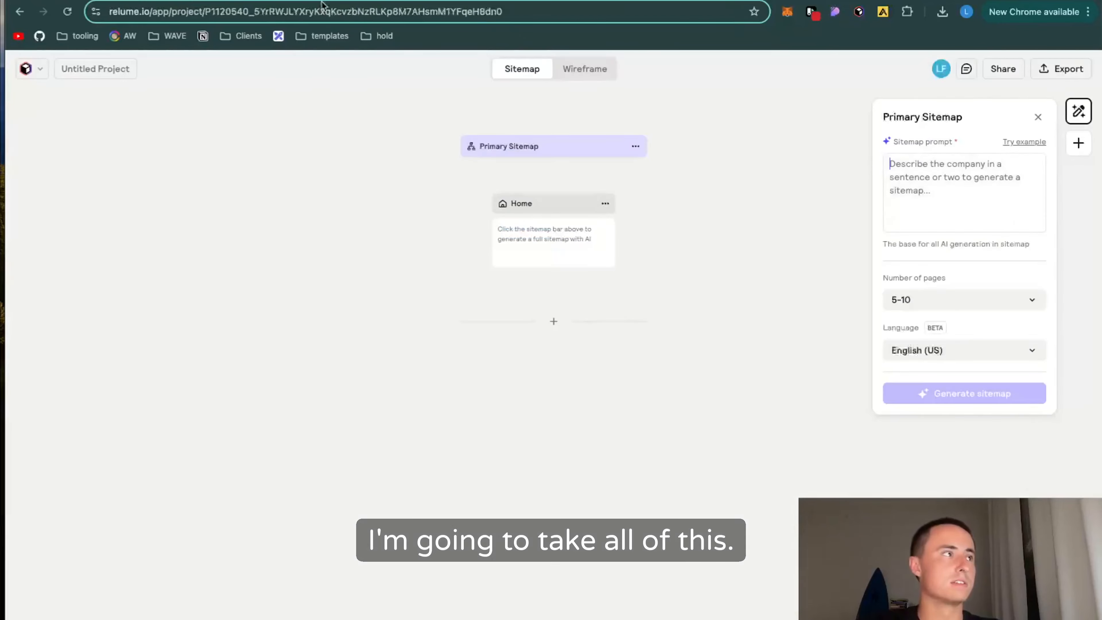
key(ctrl+v)
click(964, 499)
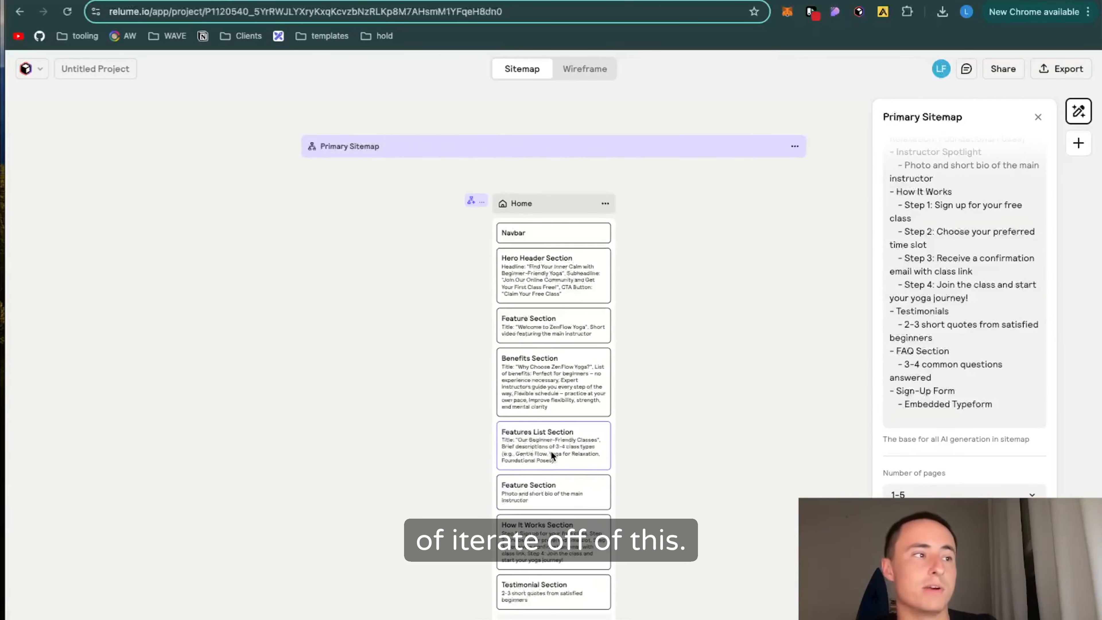
Step: Delete the About Us, Classes and Testimonials pages with their subpage from the sitemap, keeping only the Home page
scroll(551, 456, down, 3)
scroll(544, 216, down, 4)
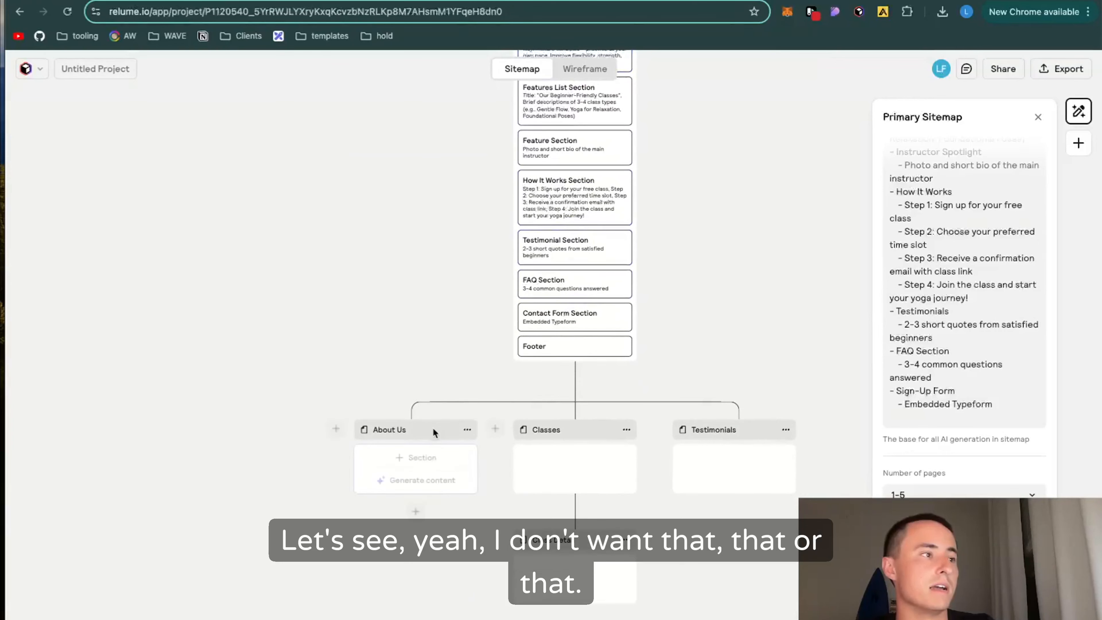
click(431, 430)
key(BackSpace)
key(BackSpace)
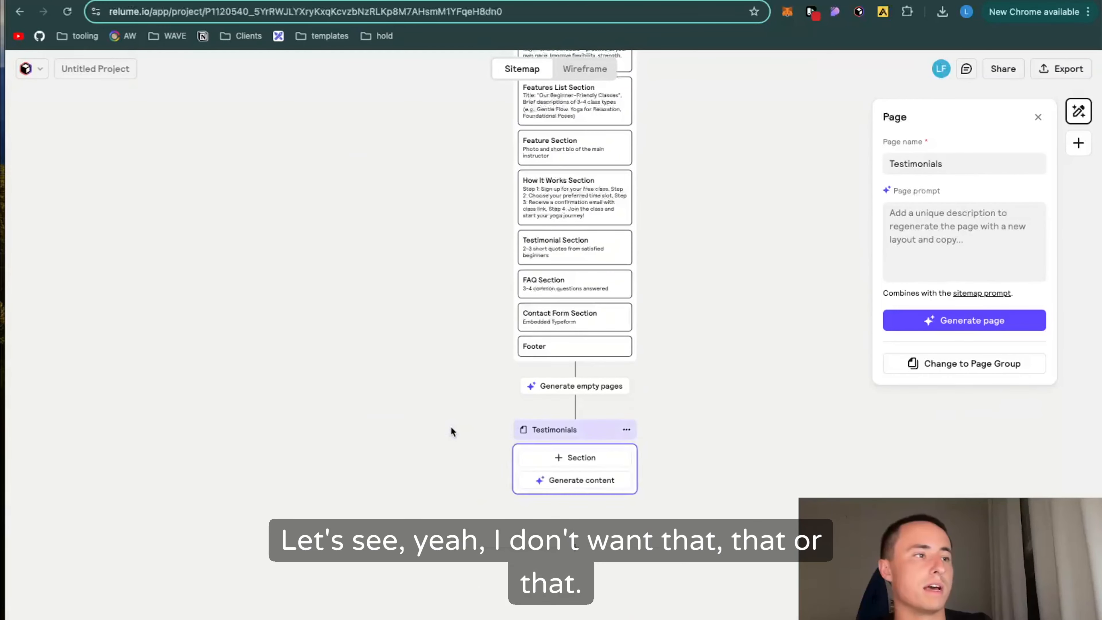
key(BackSpace)
scroll(556, 285, up, 3)
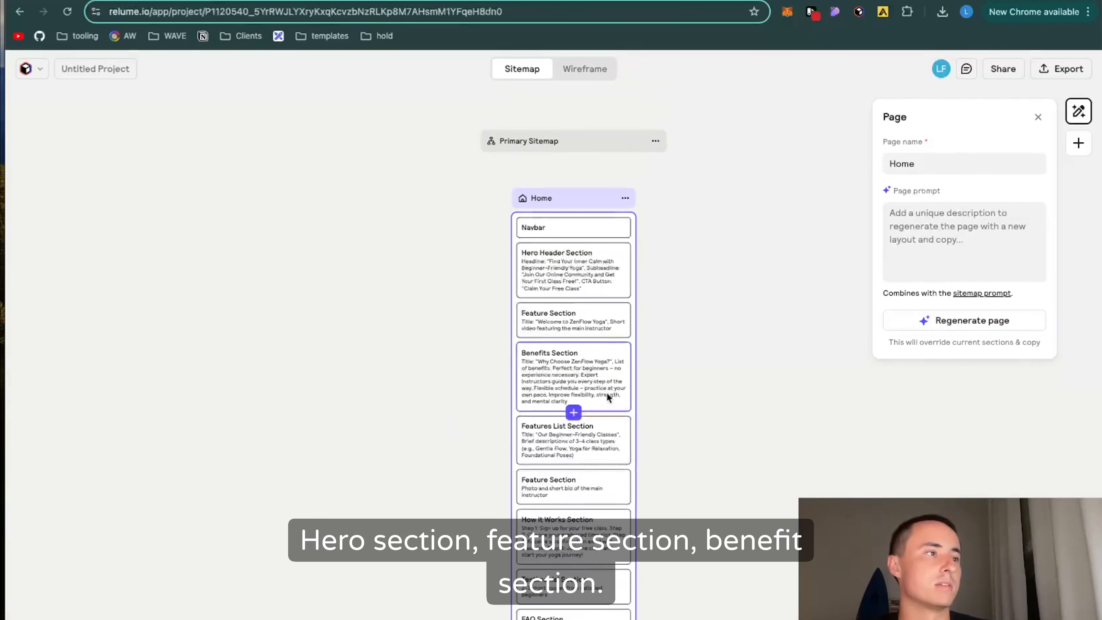
Step: Generate the Home page wireframe and review the ZenFlow Yoga outline in Notion
click(581, 76)
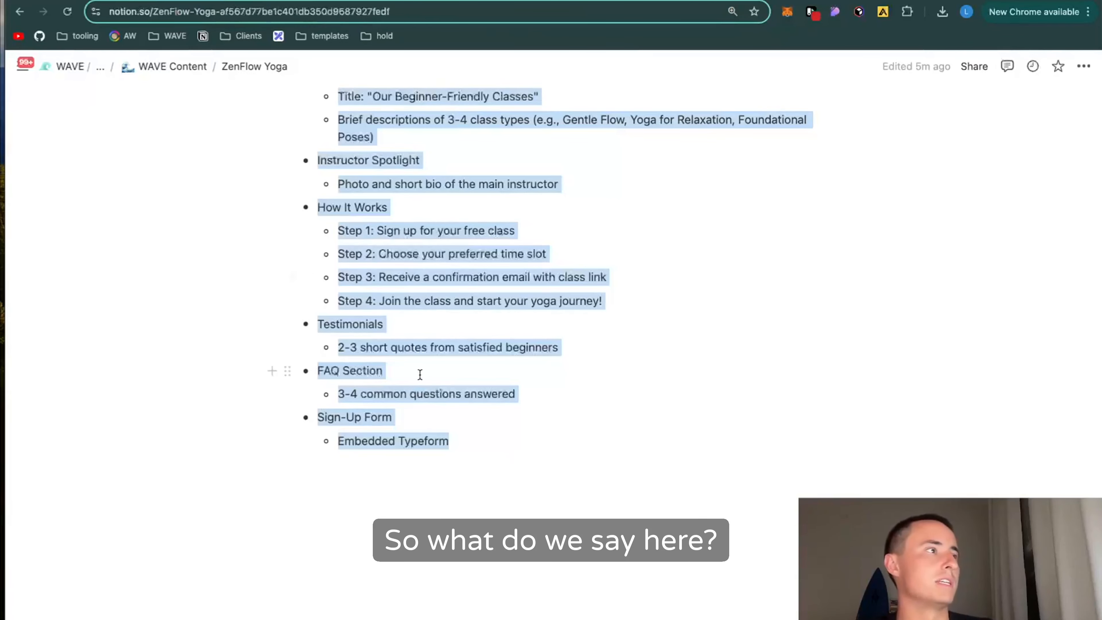
scroll(419, 374, up, 10)
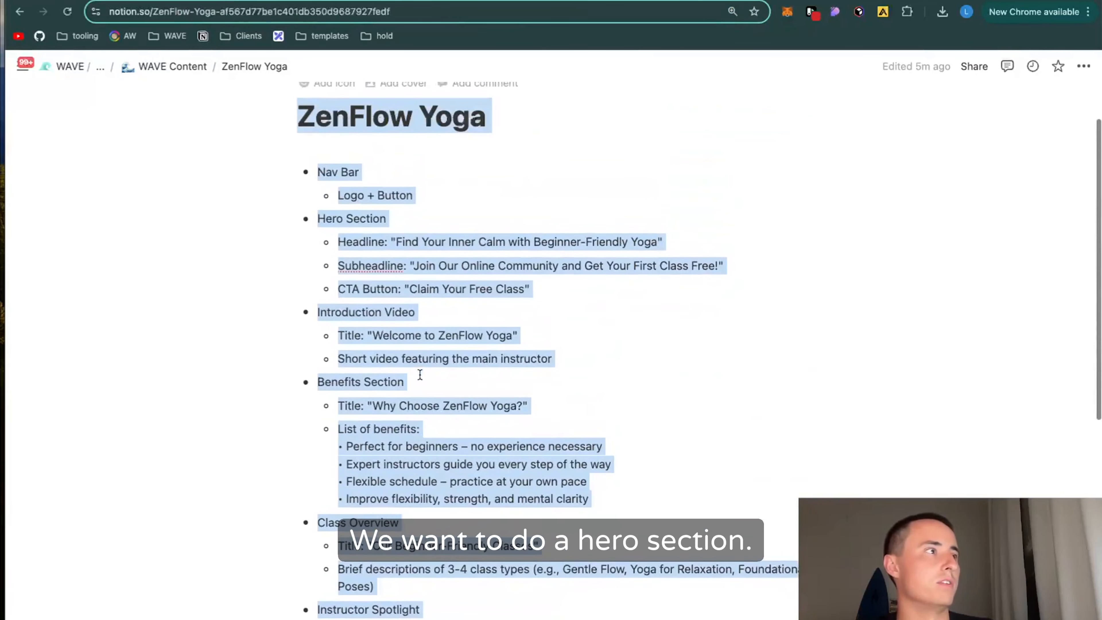
click(420, 360)
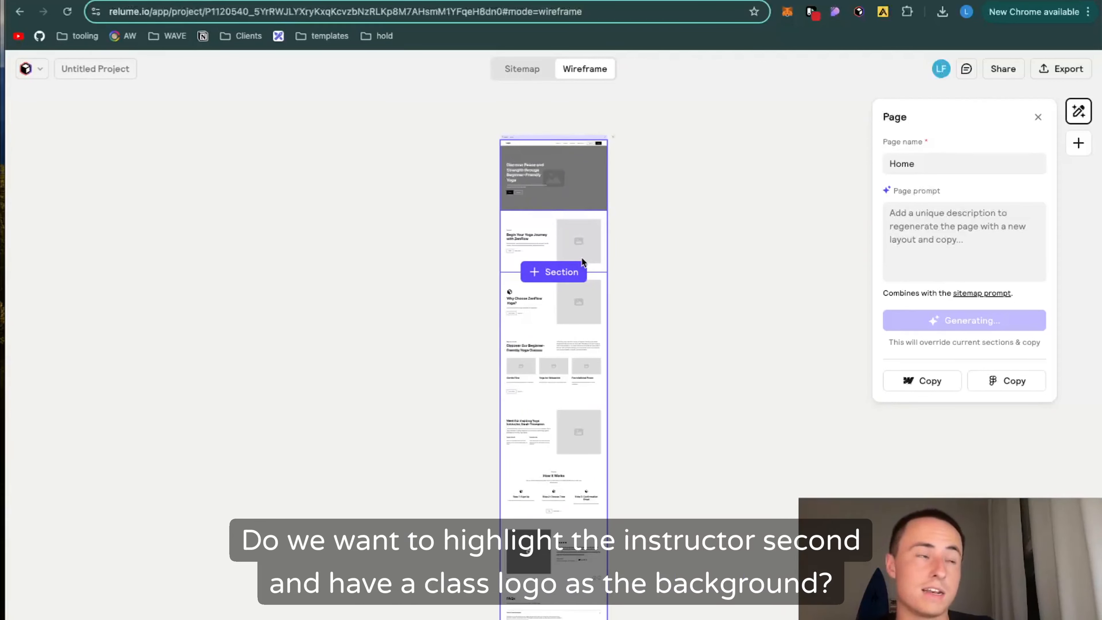
Step: Browse the replacement components for the hero header section and choose Header 5
click(590, 186)
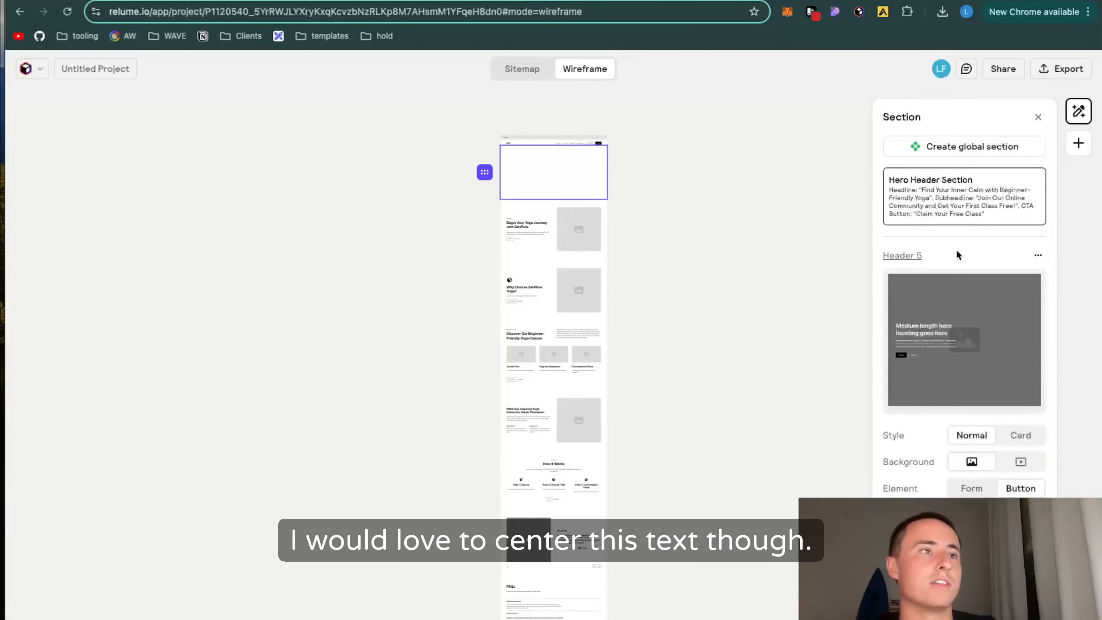
click(936, 309)
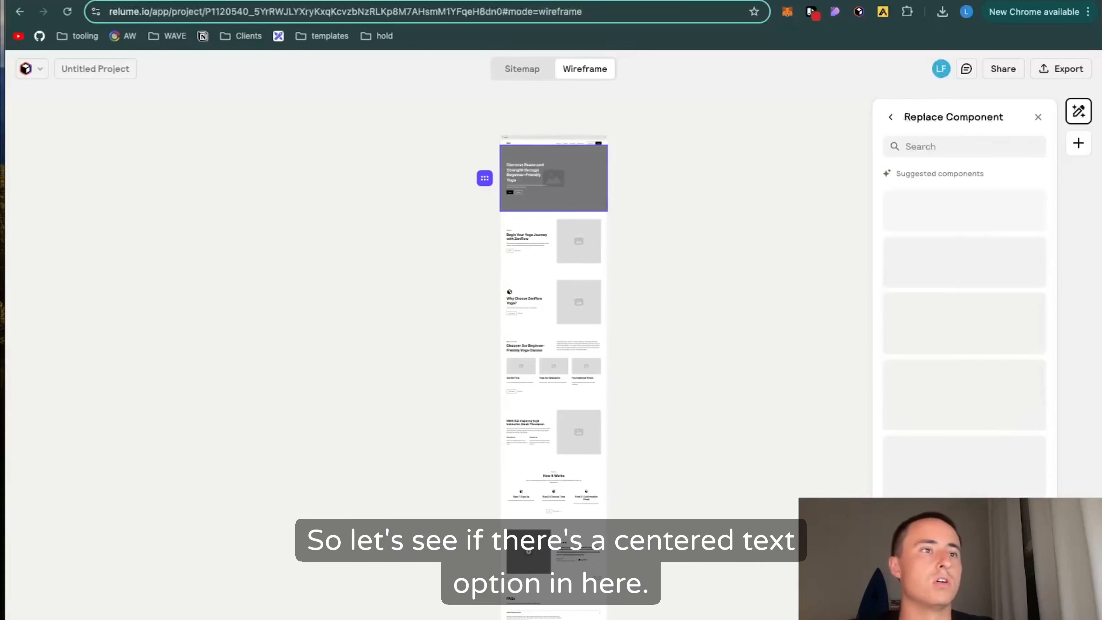
scroll(991, 474, down, 10)
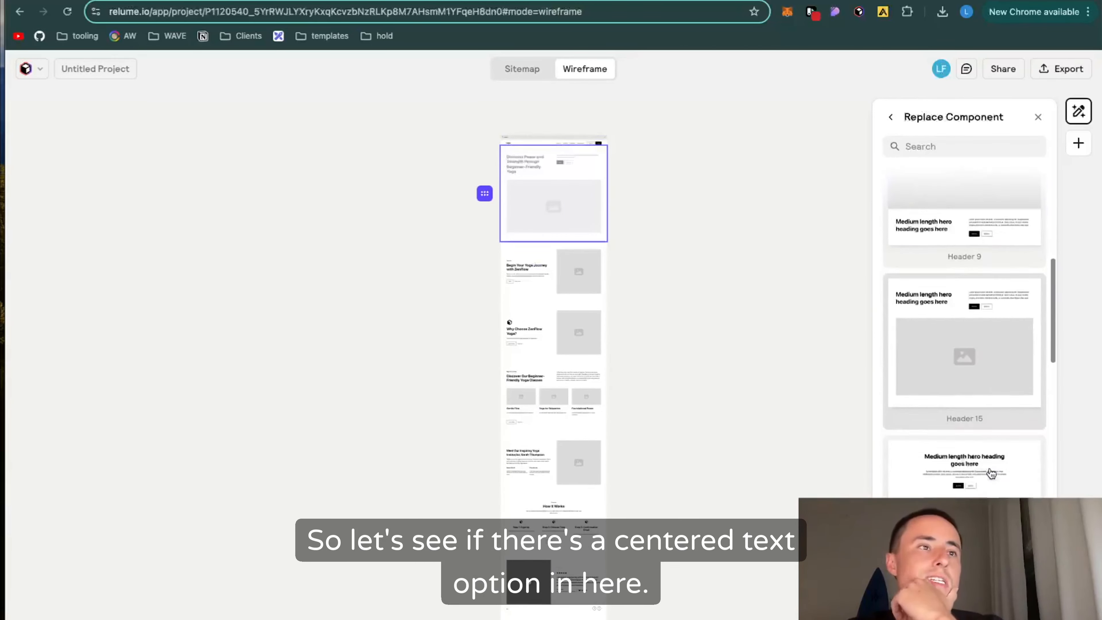
scroll(990, 474, down, 2)
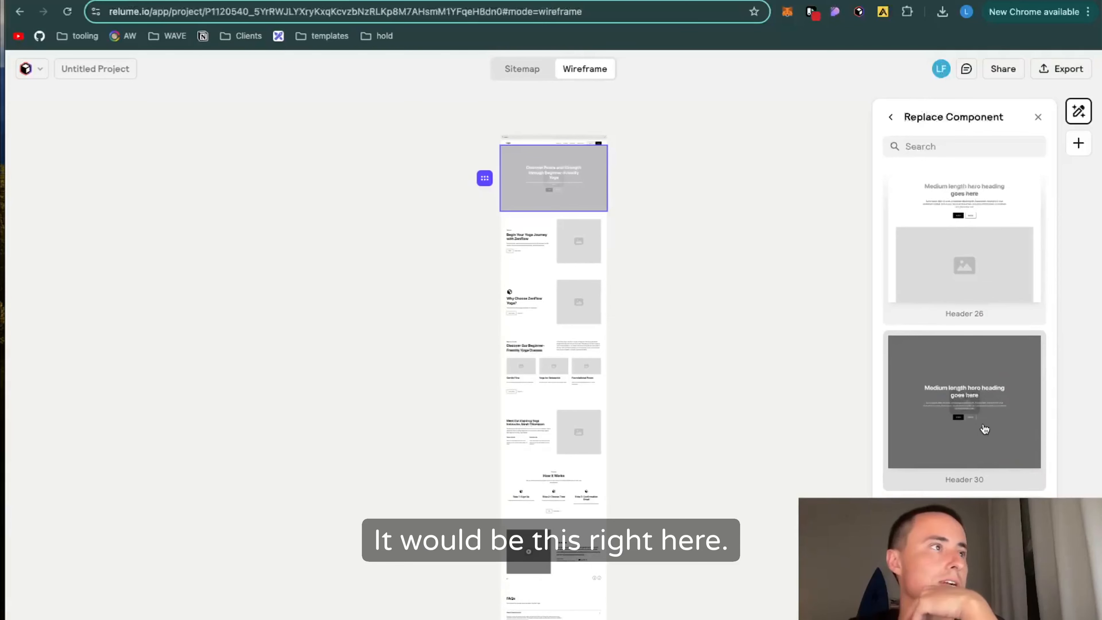
scroll(984, 426, down, 5)
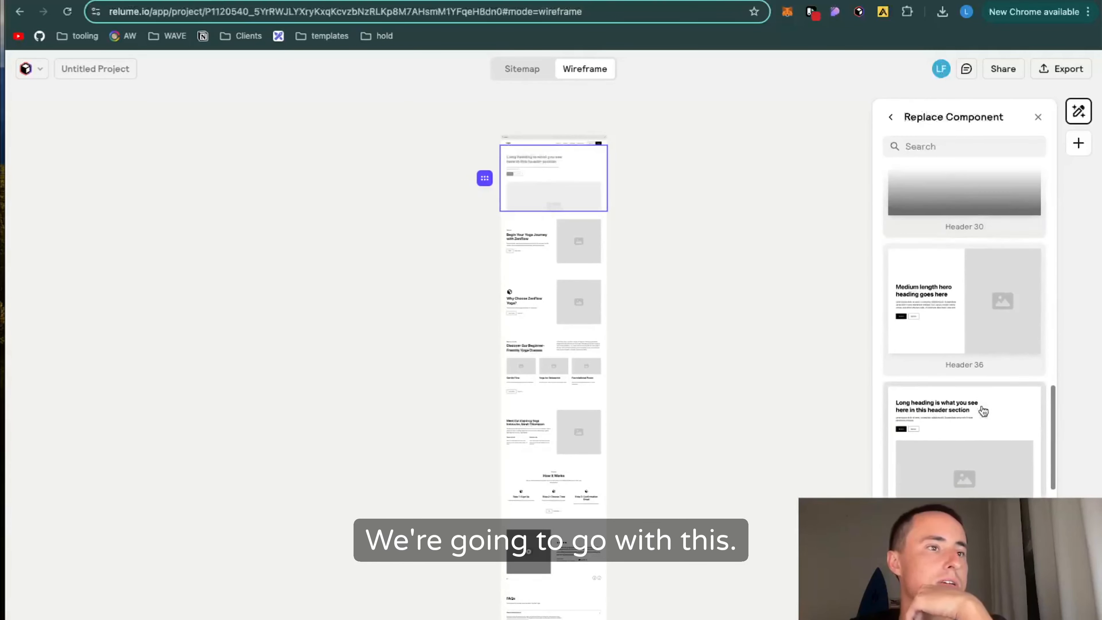
scroll(984, 411, down, 8)
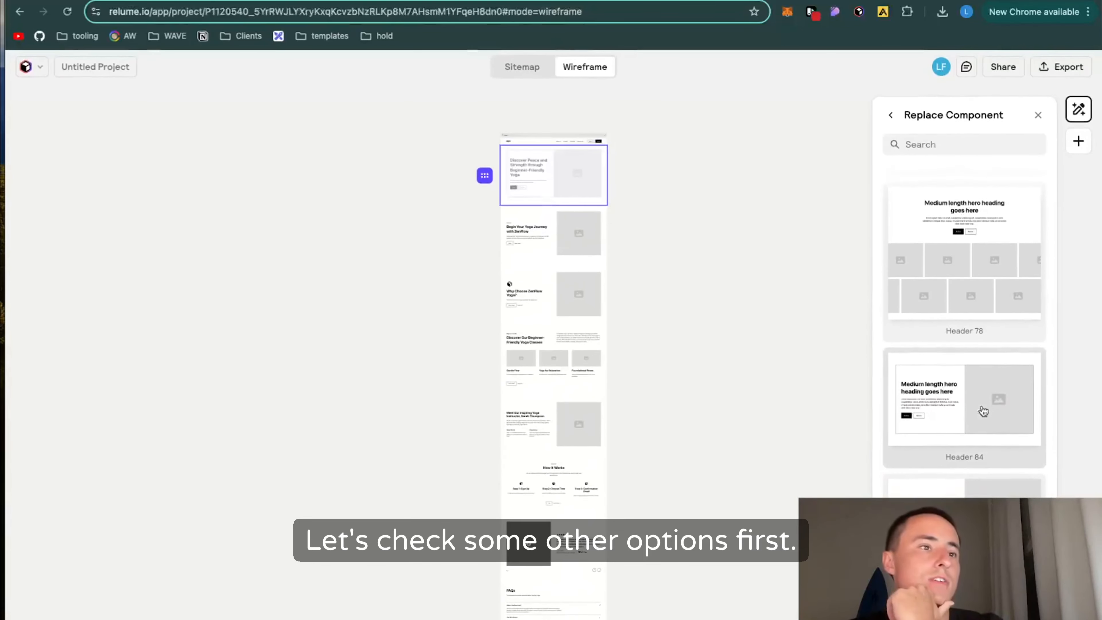
scroll(984, 408, up, 15)
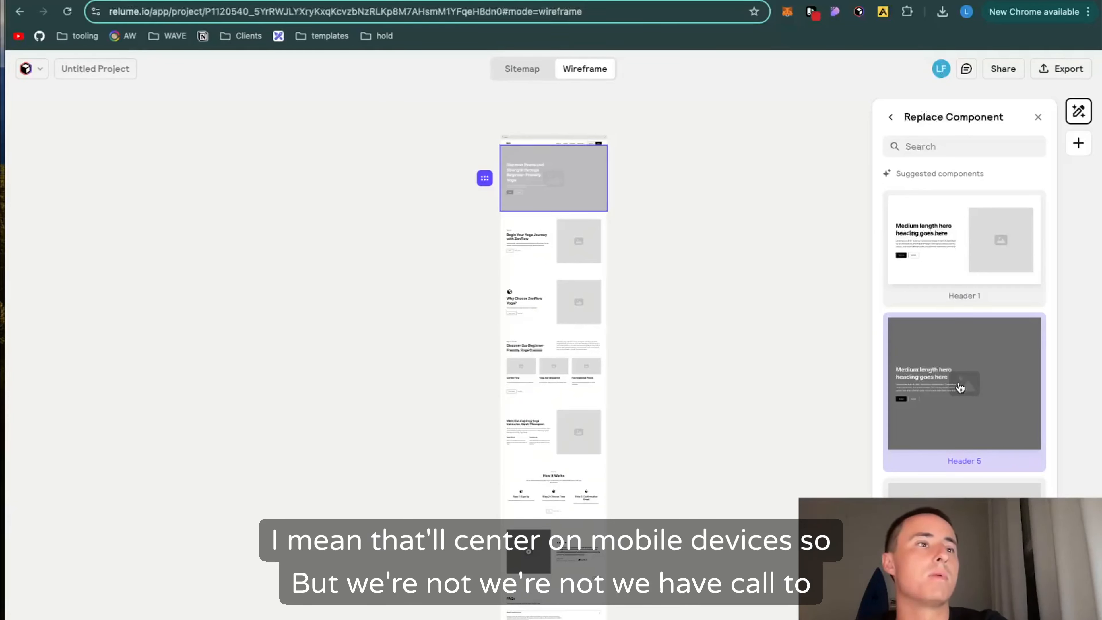
scroll(960, 388, down, 1)
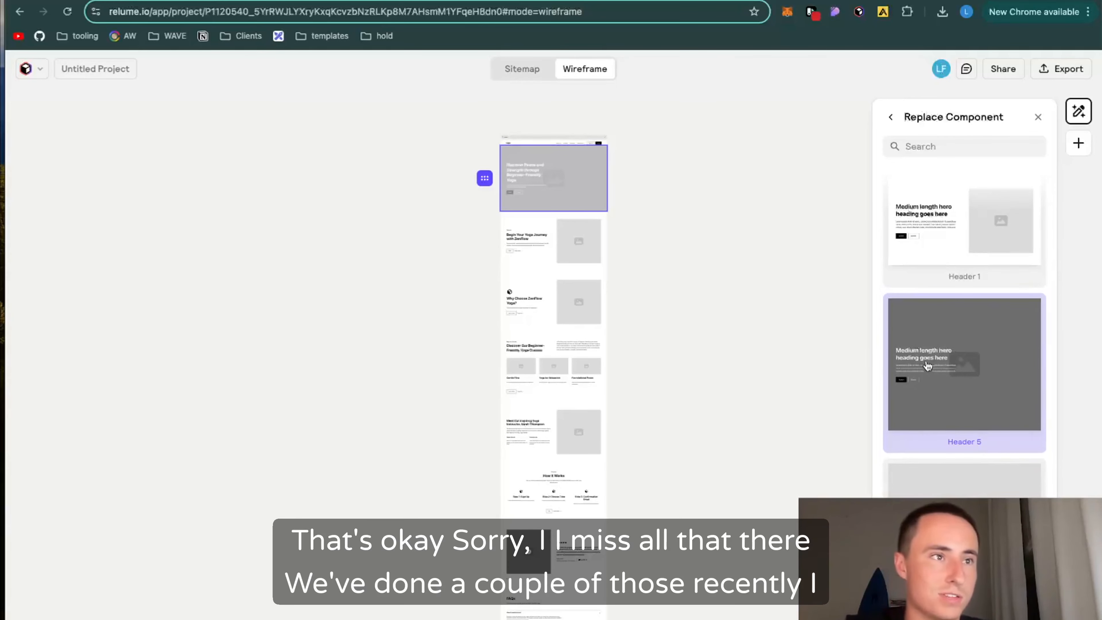
scroll(974, 313, up, 1)
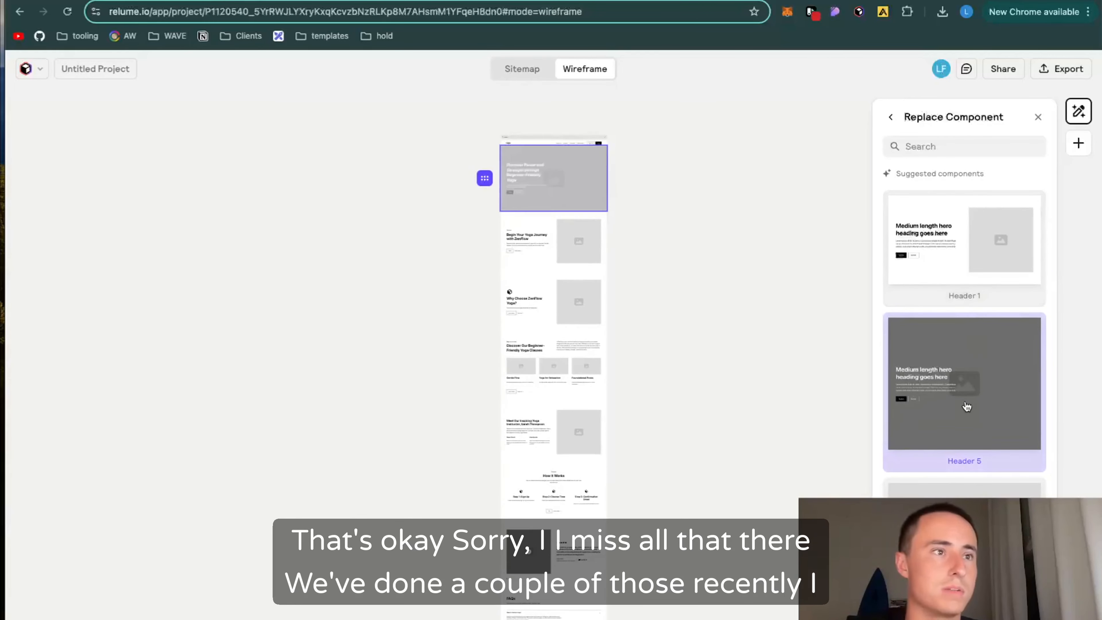
scroll(967, 405, down, 6)
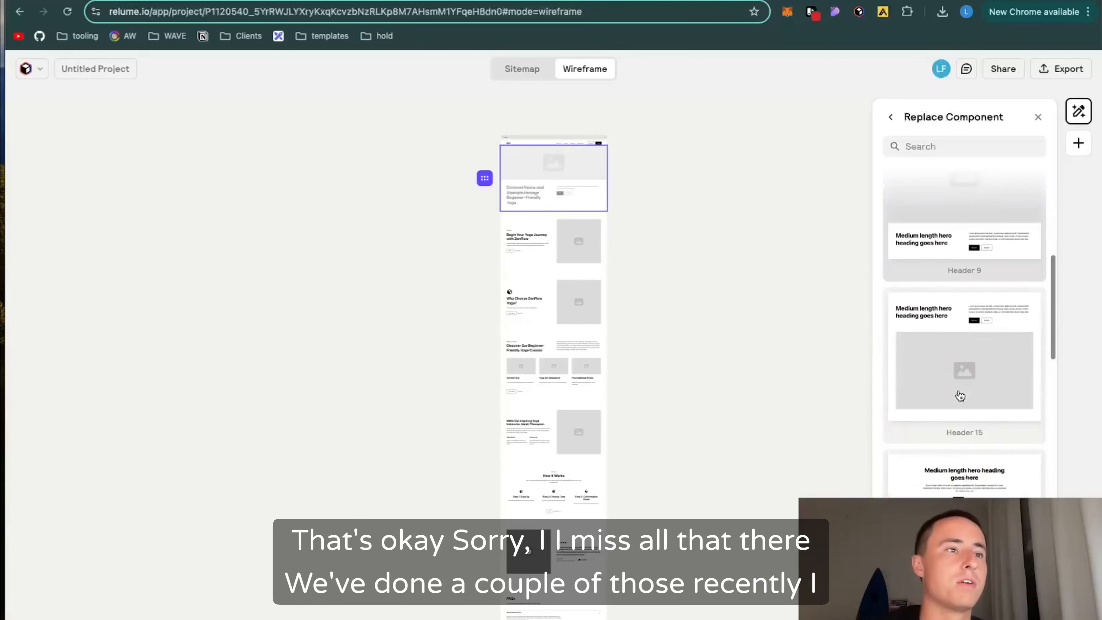
scroll(983, 334, down, 8)
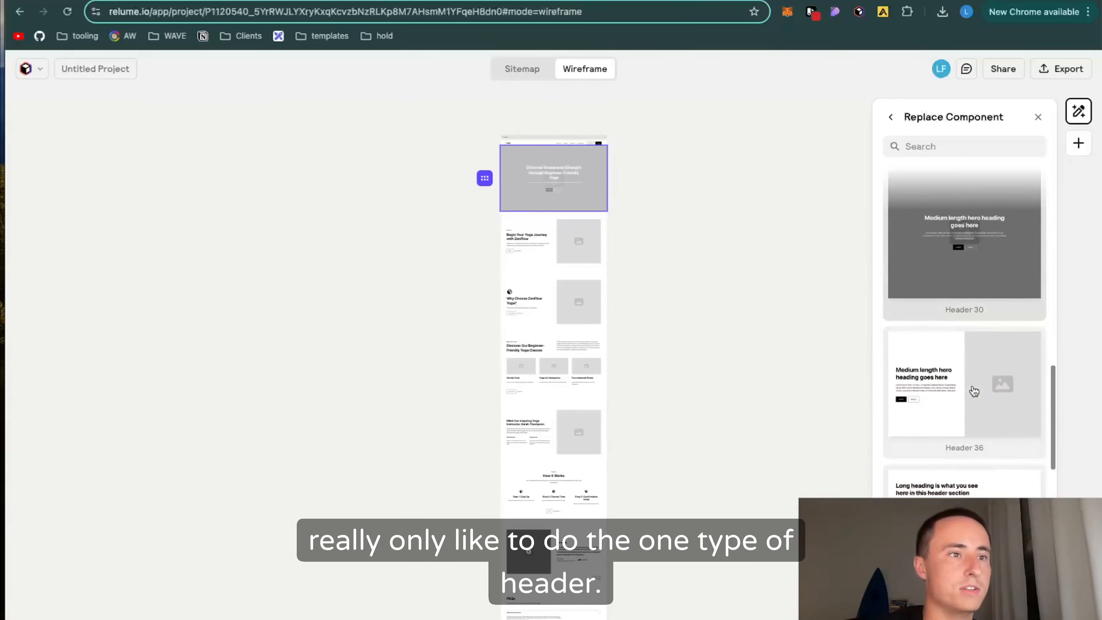
scroll(974, 390, up, 5)
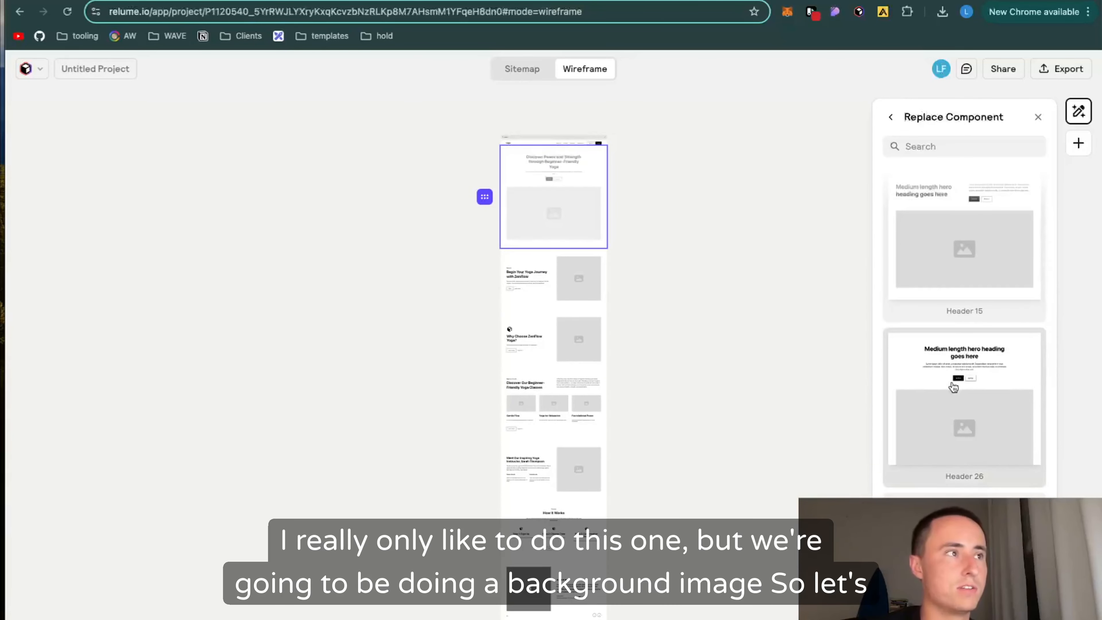
scroll(957, 391, up, 9)
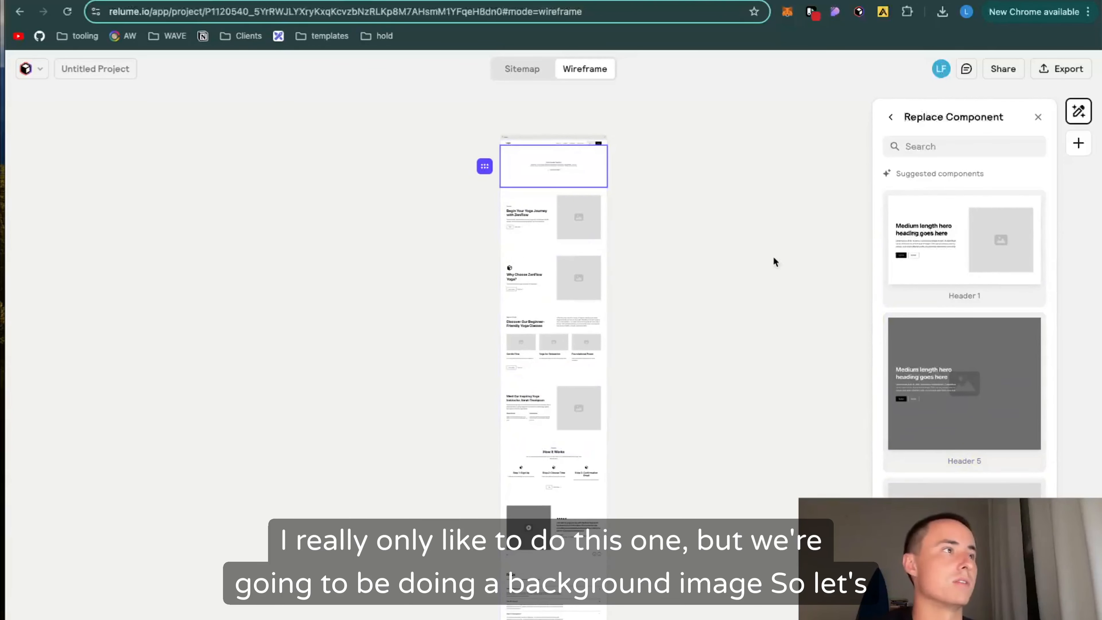
click(993, 407)
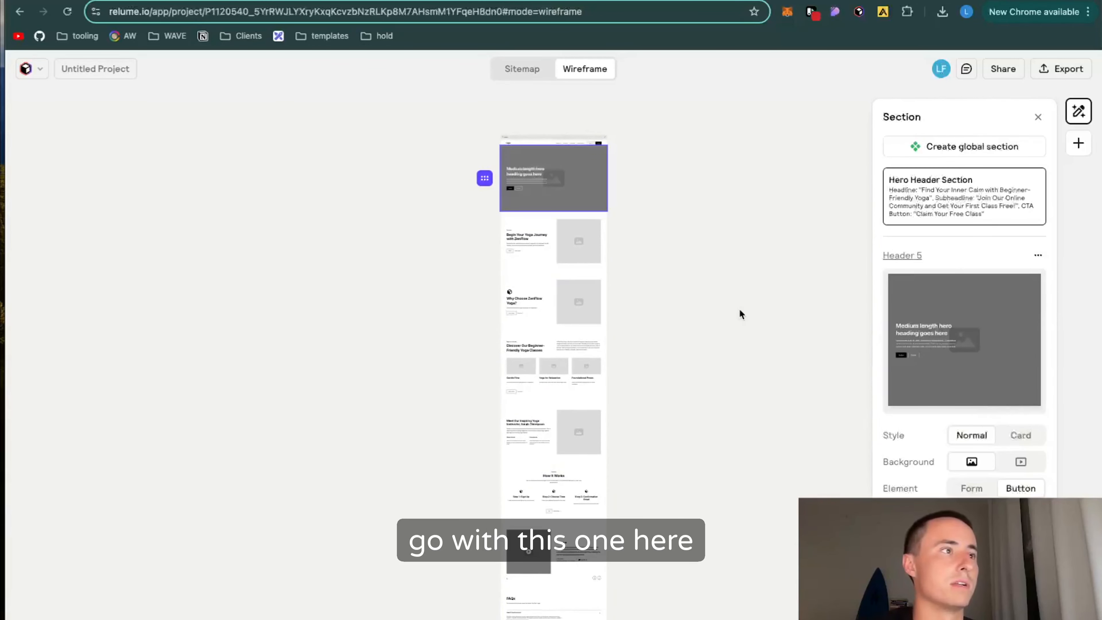
Step: Check the benefits content in the Notion outline and browse the suggested replacement layouts for the wireframe's Benefits Section
click(490, 1)
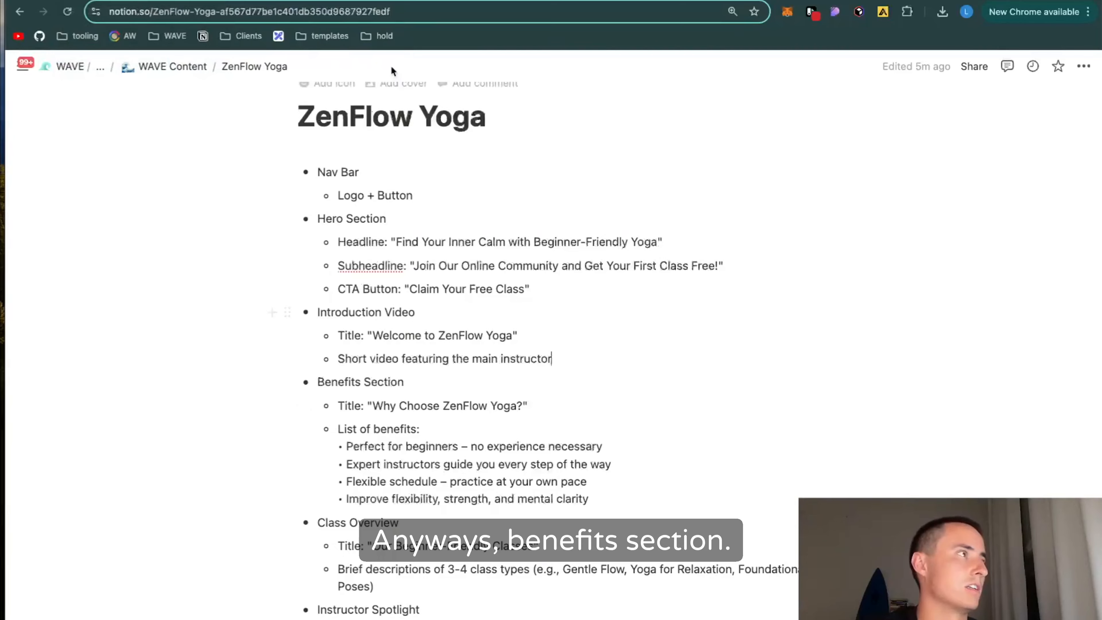
click(392, 1)
click(967, 471)
scroll(968, 440, down, 10)
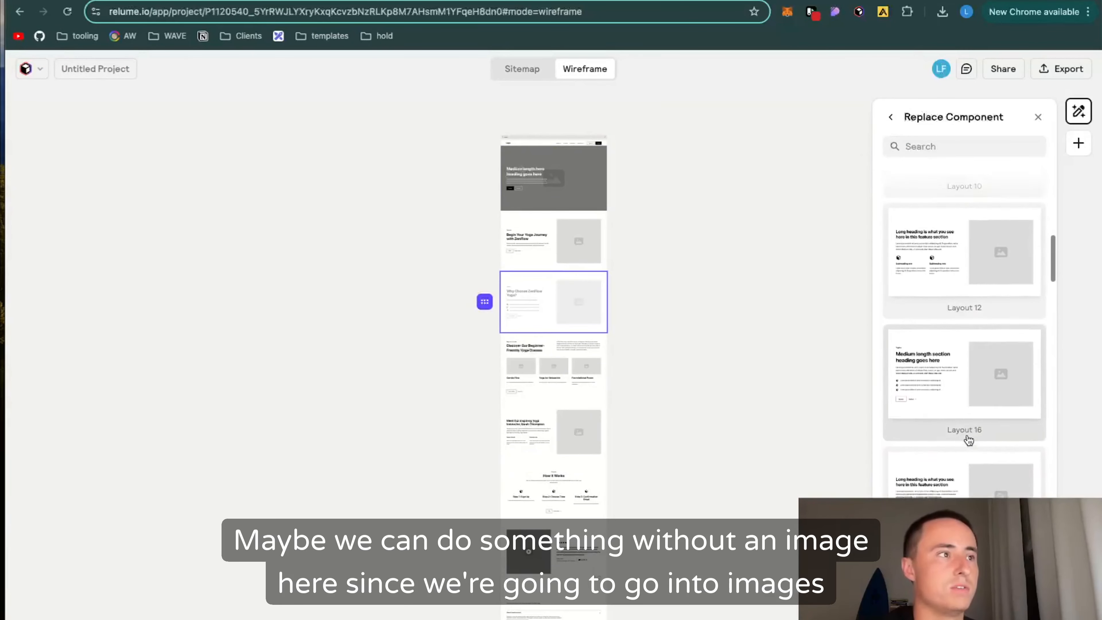
scroll(969, 439, down, 8)
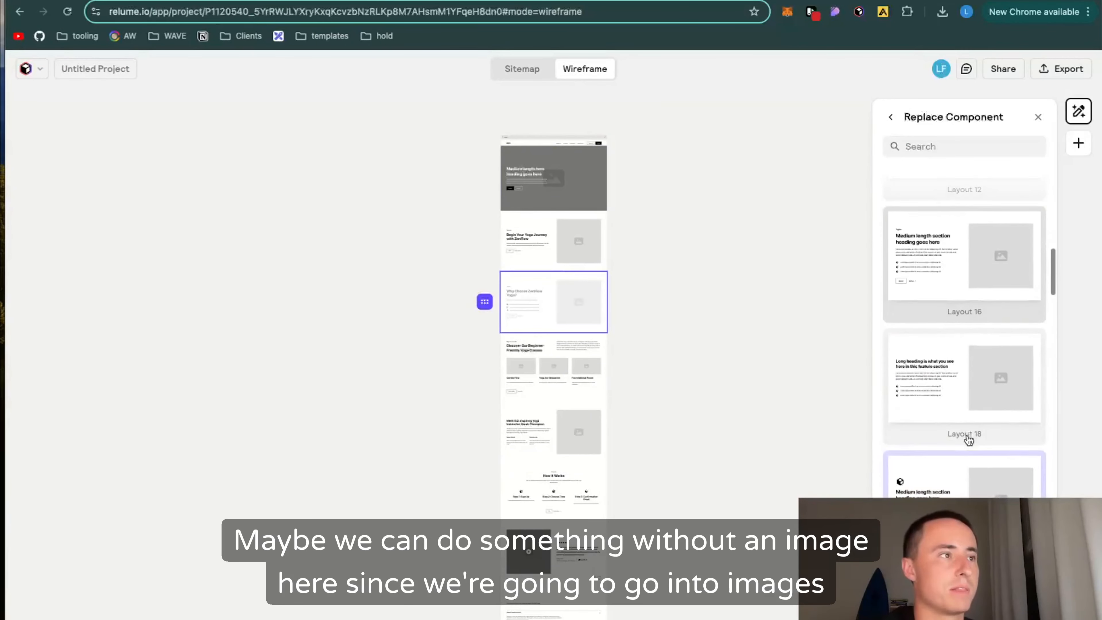
scroll(947, 369, down, 10)
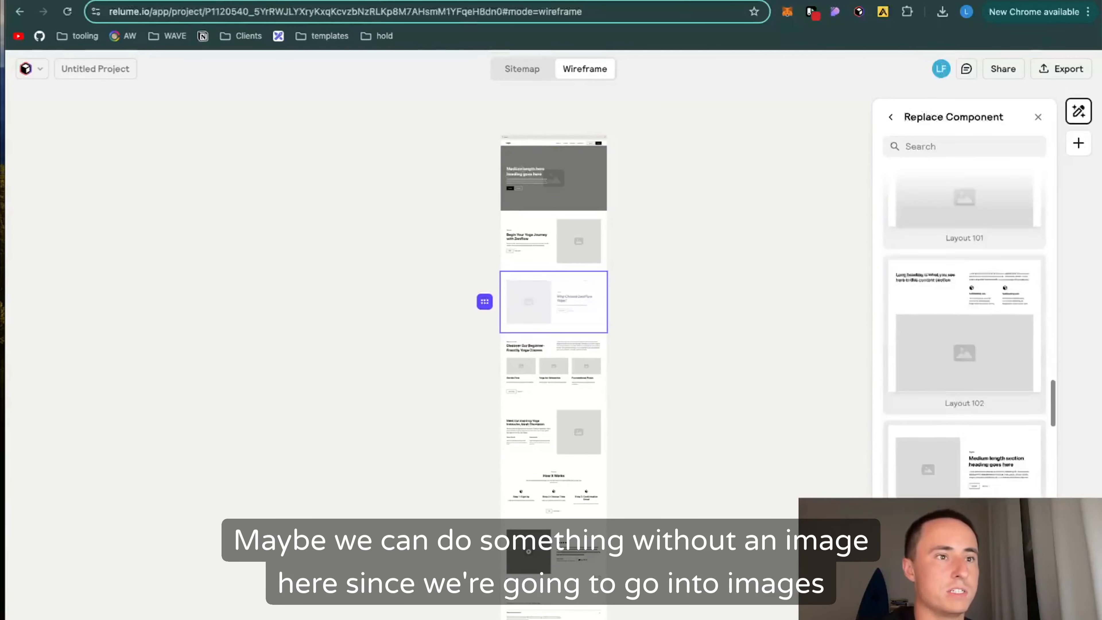
scroll(947, 369, down, 4)
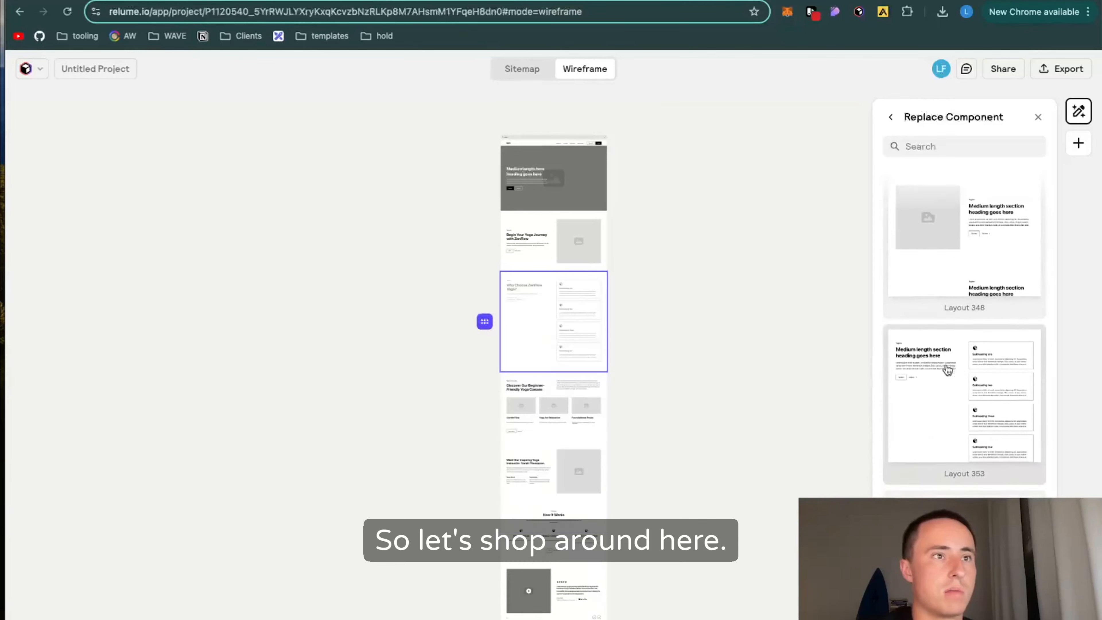
click(891, 117)
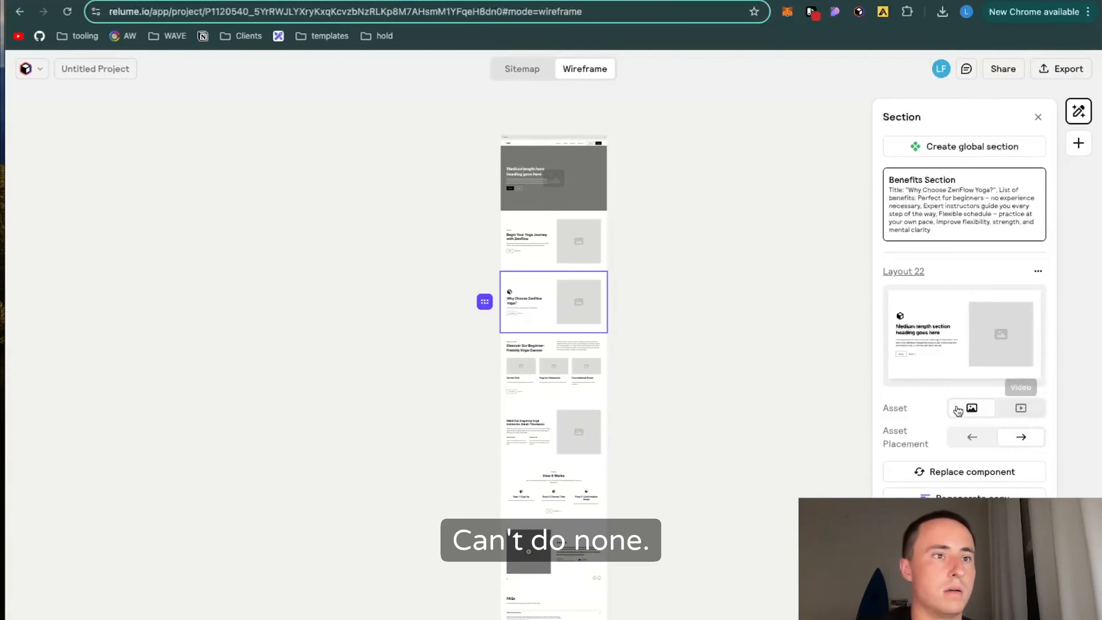
Step: Search the replacement components for "benefi" and replace the Benefits Section's layout with Layout 48
click(992, 470)
click(965, 146)
text(benefi)
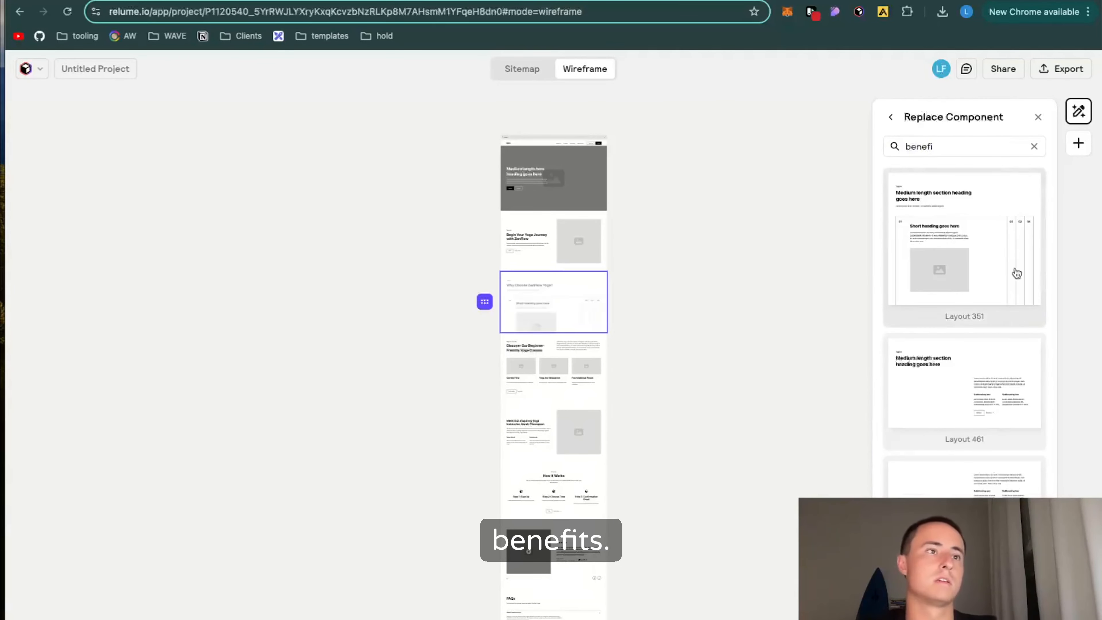
scroll(996, 399, down, 2)
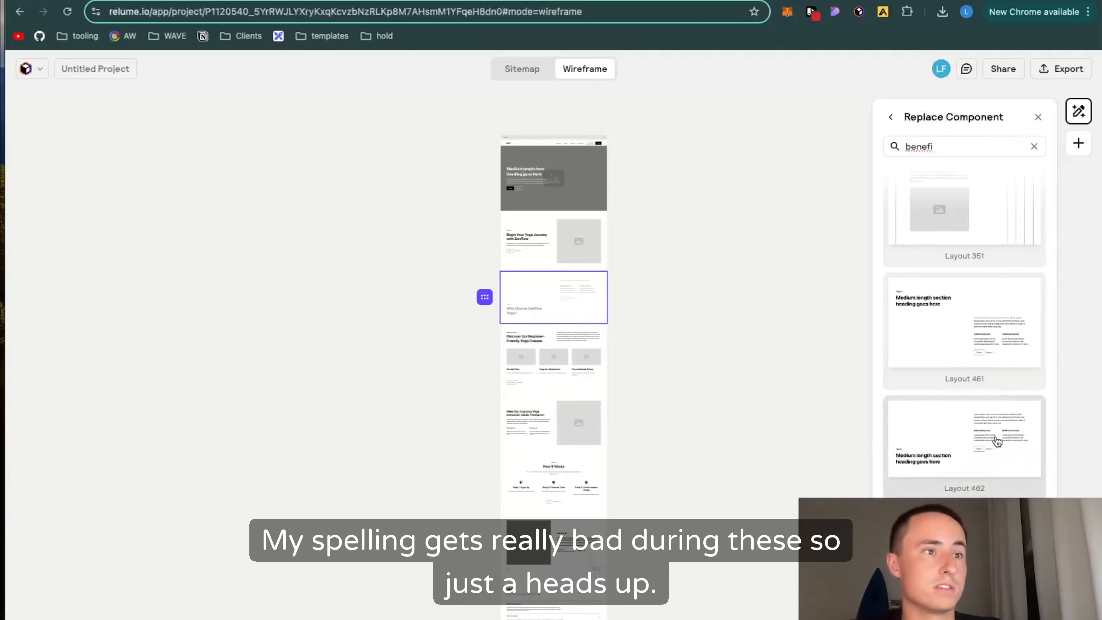
scroll(996, 442, down, 2)
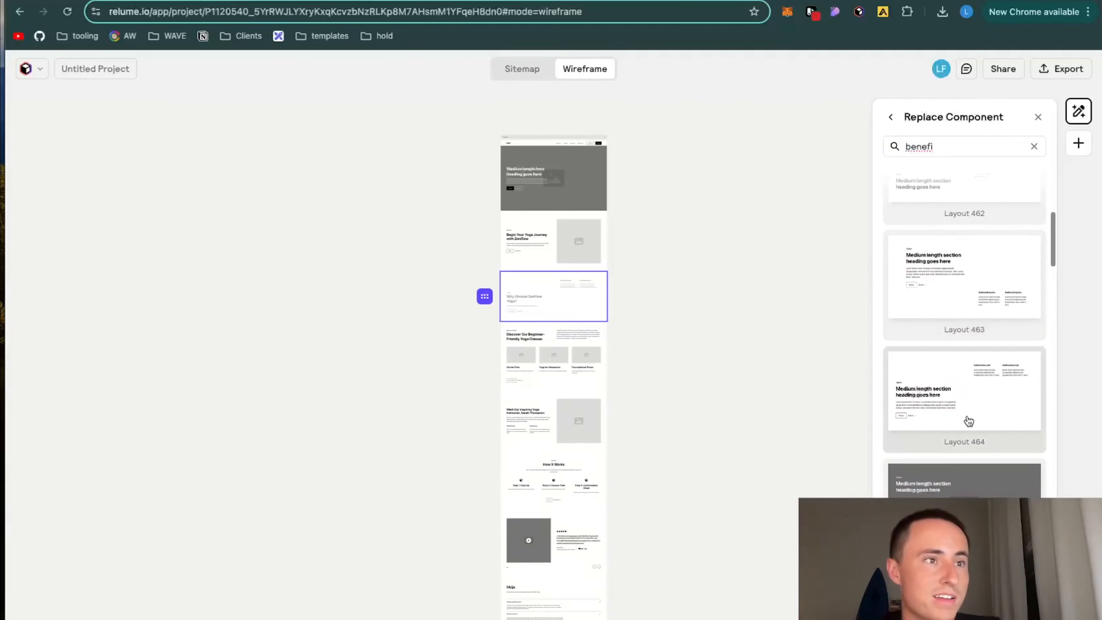
scroll(974, 374, down, 5)
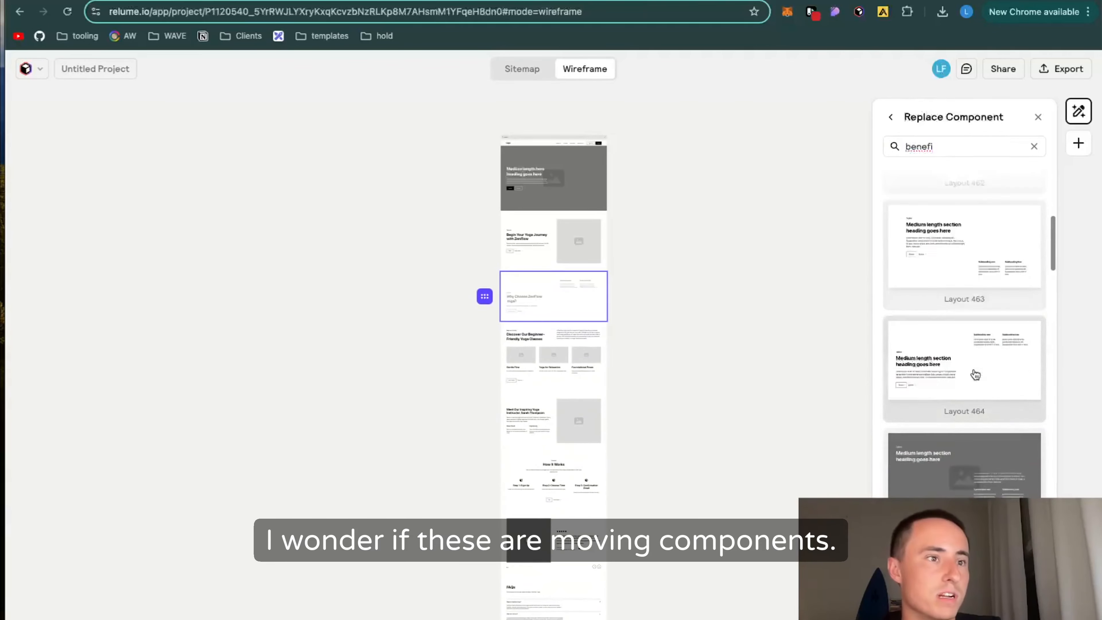
scroll(975, 374, down, 5)
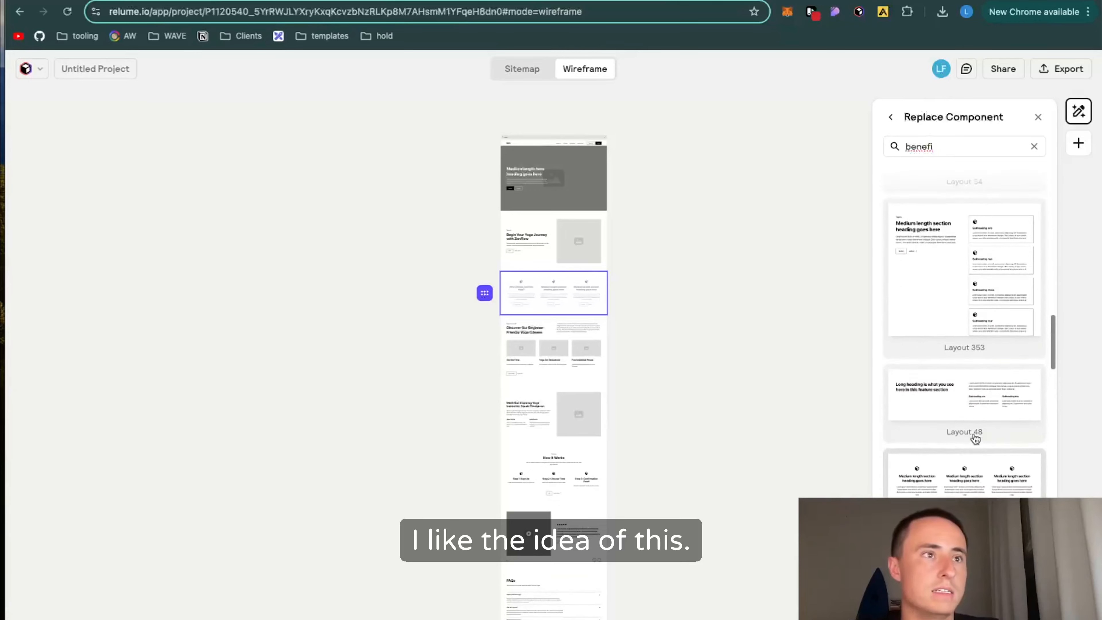
click(980, 405)
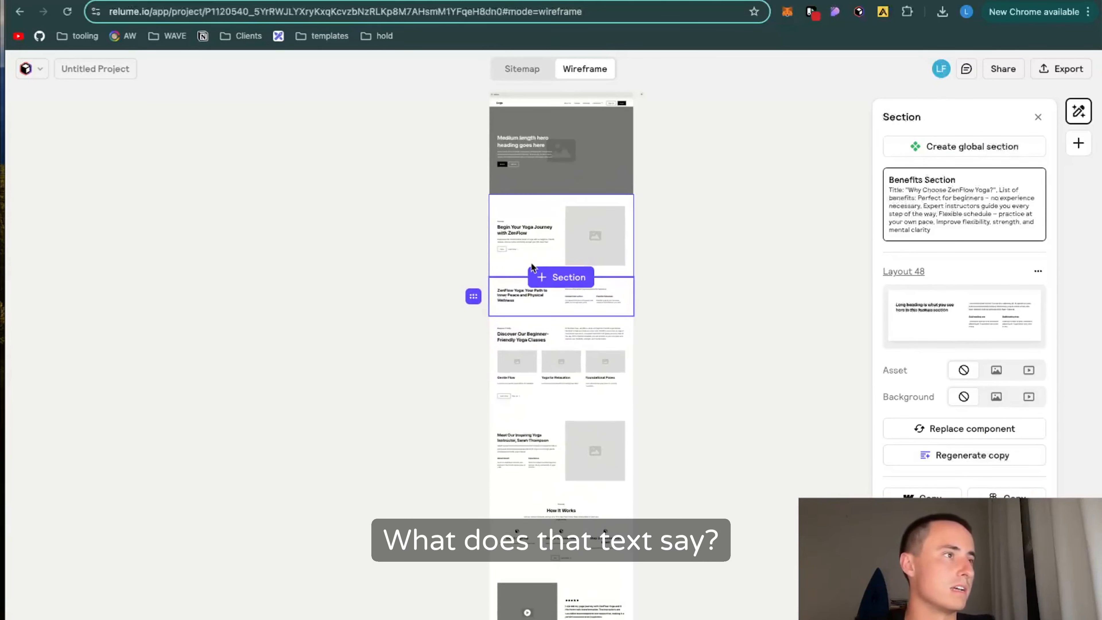
Step: Read the Benefits and class sections' generated copy and compare the section content and order with the ZenFlow Yoga outline in Notion
scroll(531, 263, up, 3)
scroll(531, 263, up, 5)
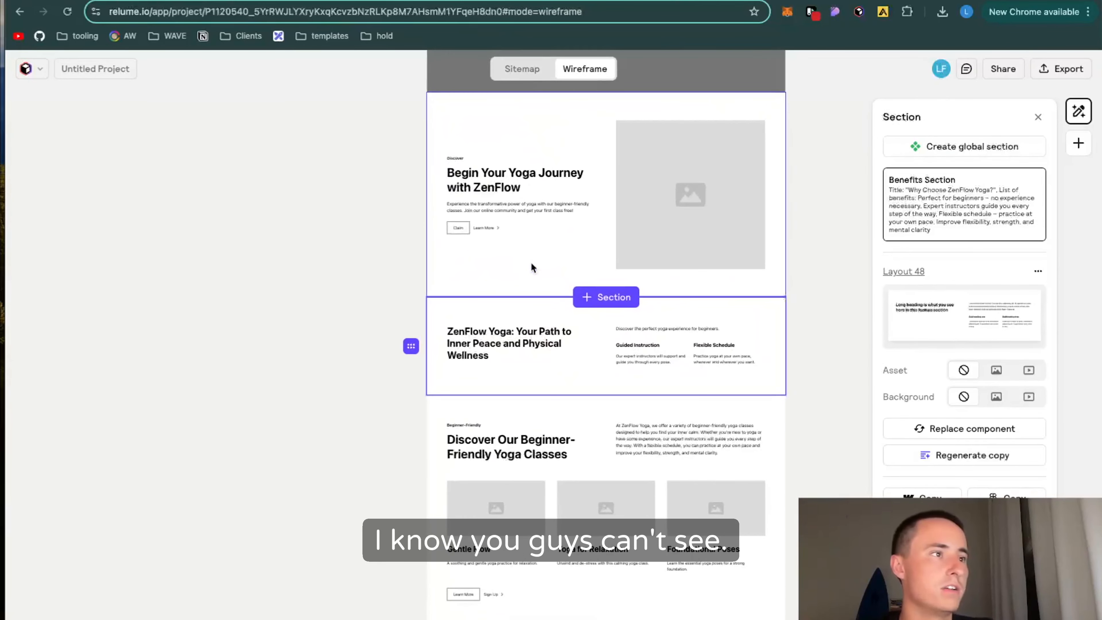
scroll(531, 263, right, 3)
scroll(531, 263, down, 1)
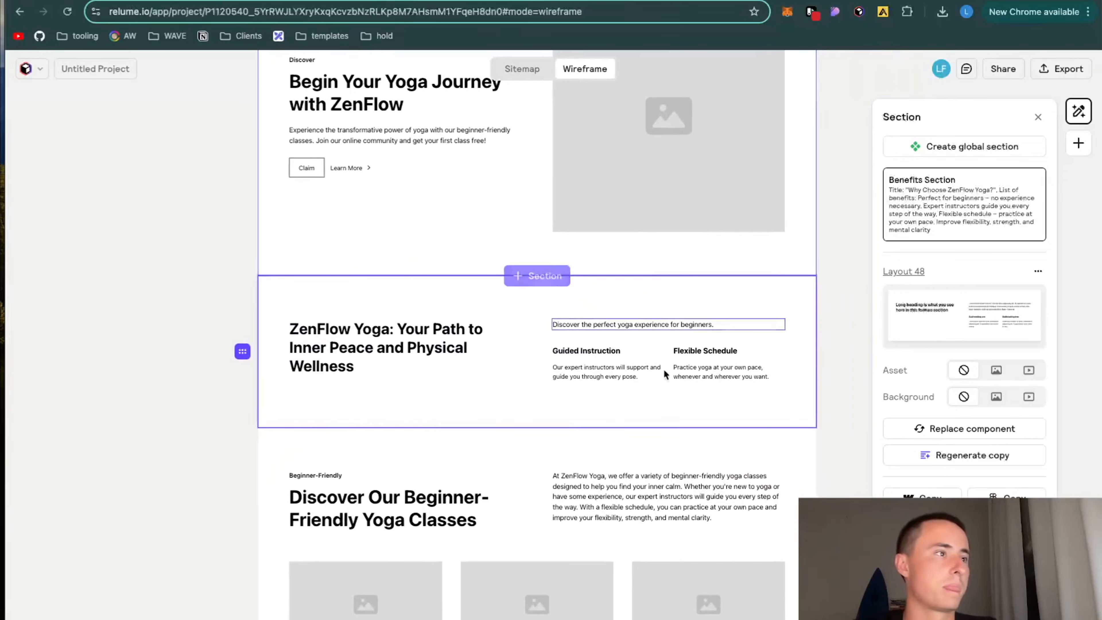
scroll(620, 426, down, 2)
scroll(619, 427, down, 3)
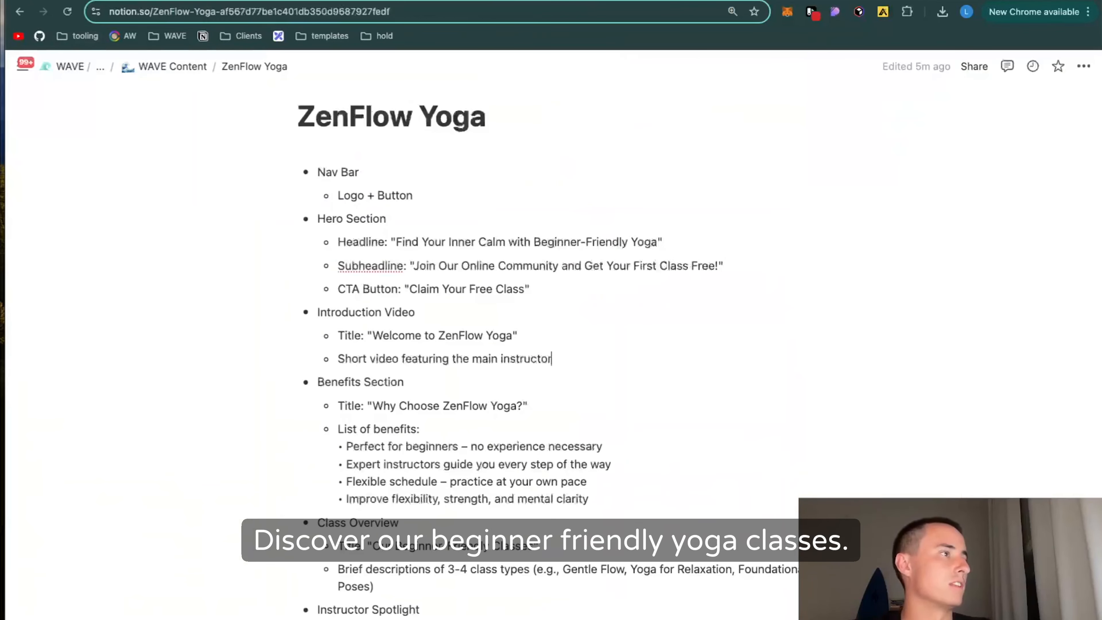
scroll(404, 480, down, 2)
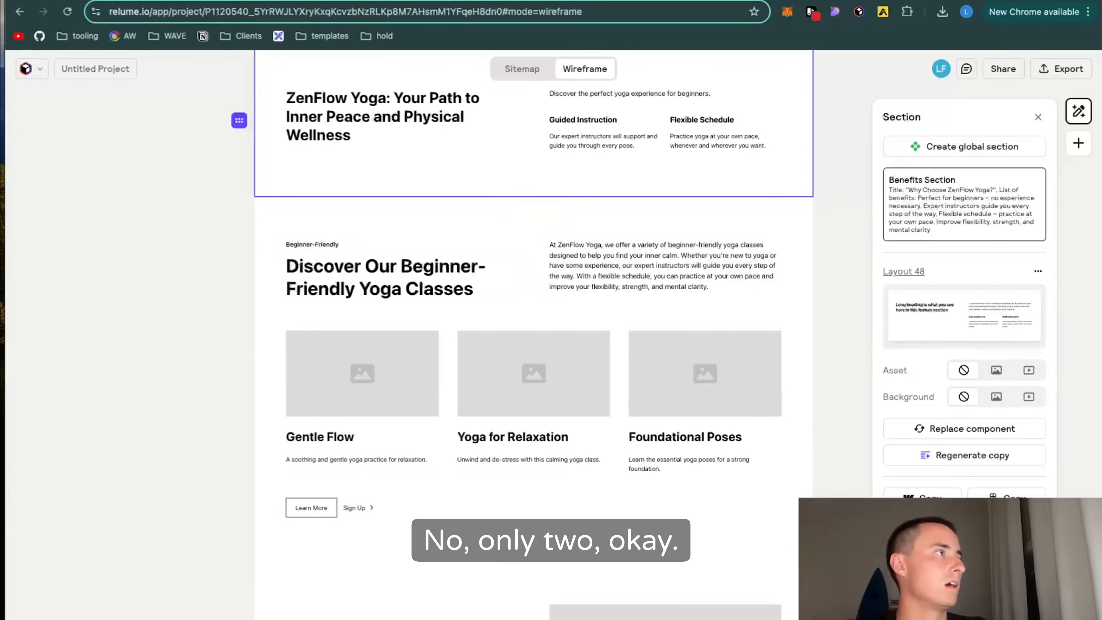
key(ctrl+Tab)
scroll(319, 279, down, 2)
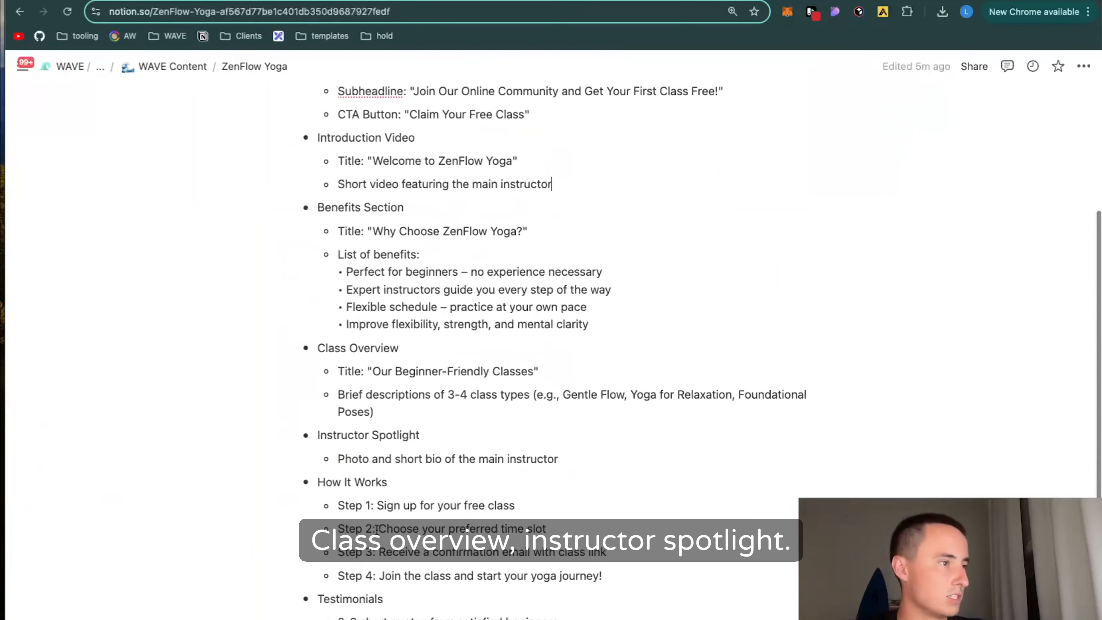
key(ctrl+shift+Tab)
scroll(412, 483, down, 5)
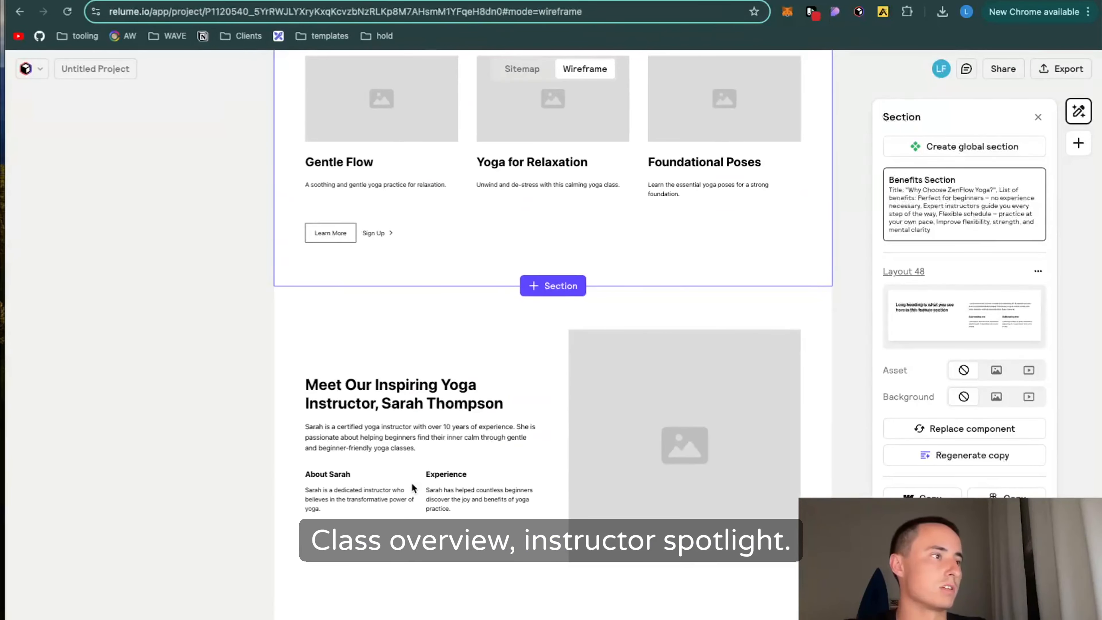
Step: Swap the instructor section with "Begin Your Yoga Journey with ZenFlow", placing the instructor below the hero and the other below the classes
scroll(411, 491, down, 3)
scroll(412, 491, up, 3)
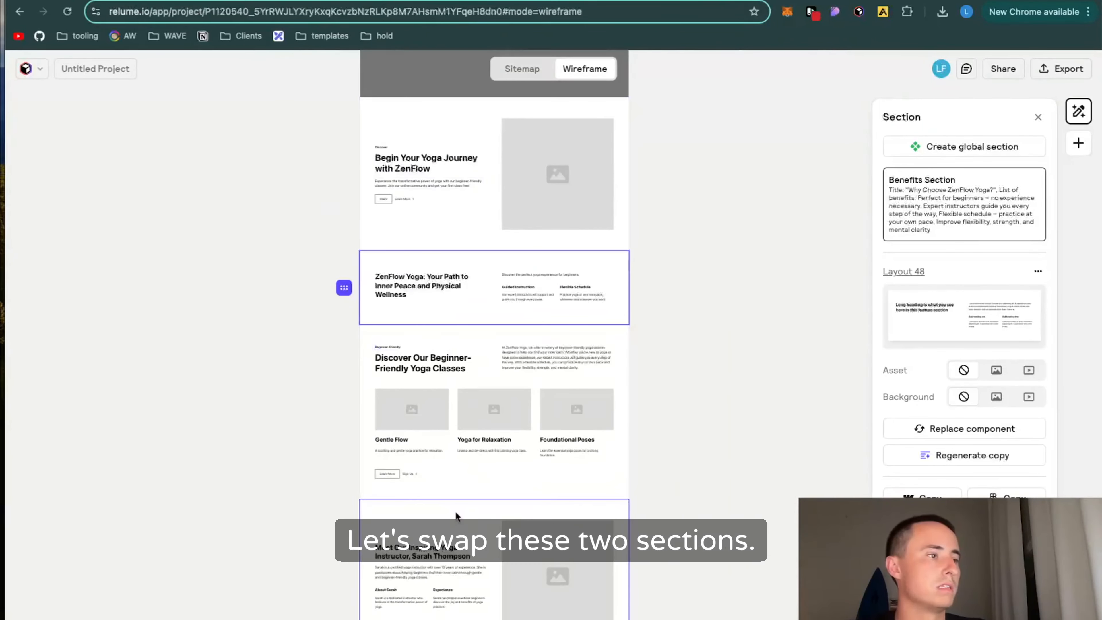
click(456, 512)
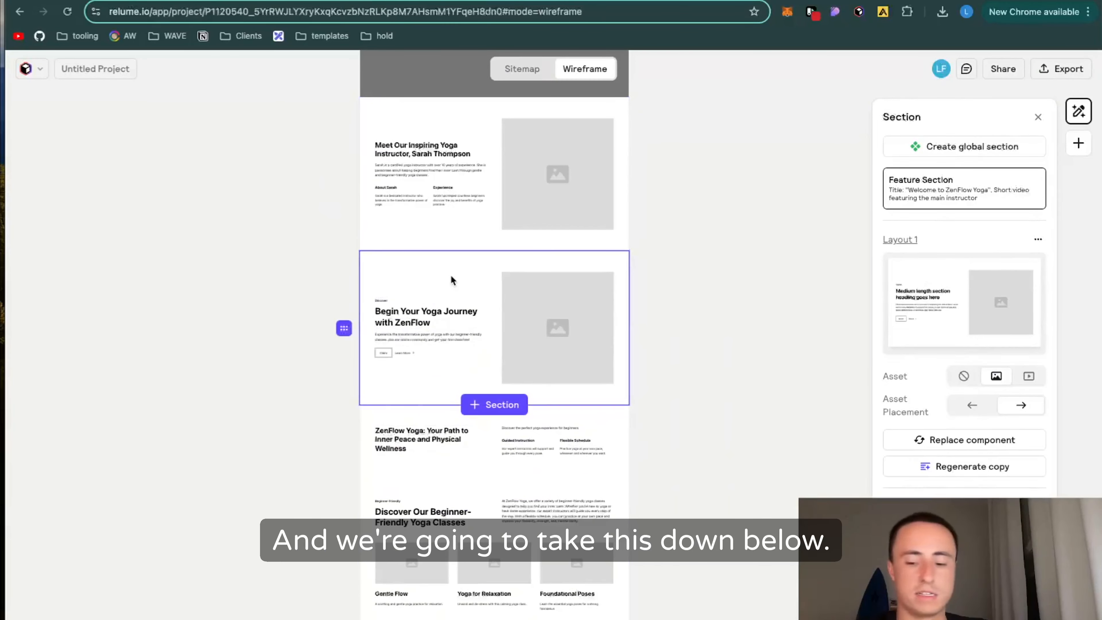
key(Down)
key(Down)
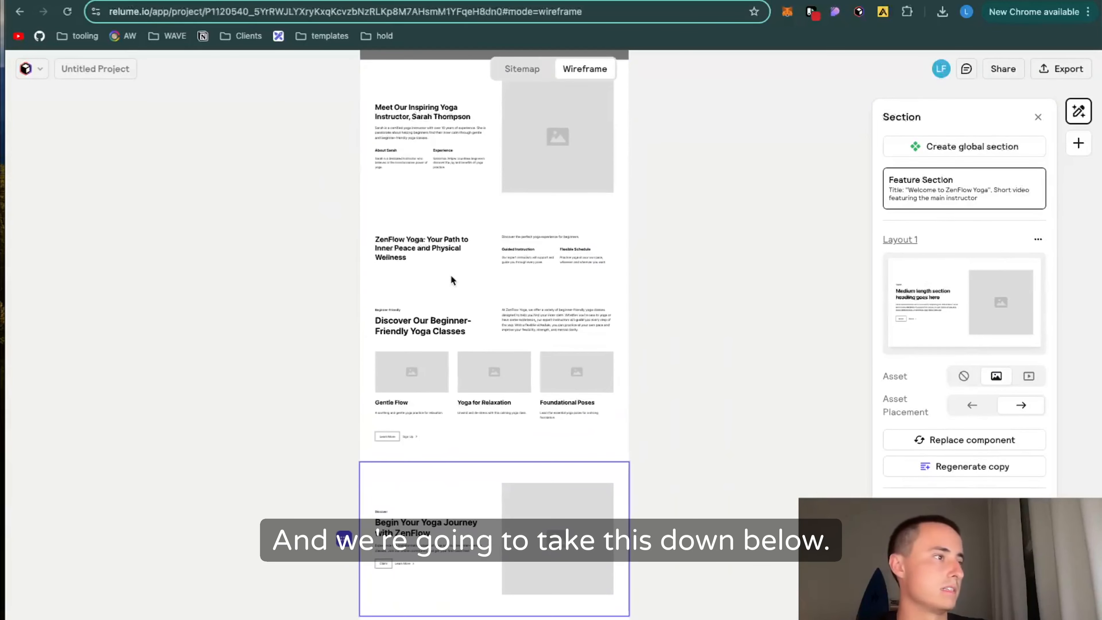
Step: Replace the Testimonial Section's video slider component with Testimonial 21
scroll(450, 275, down, 4)
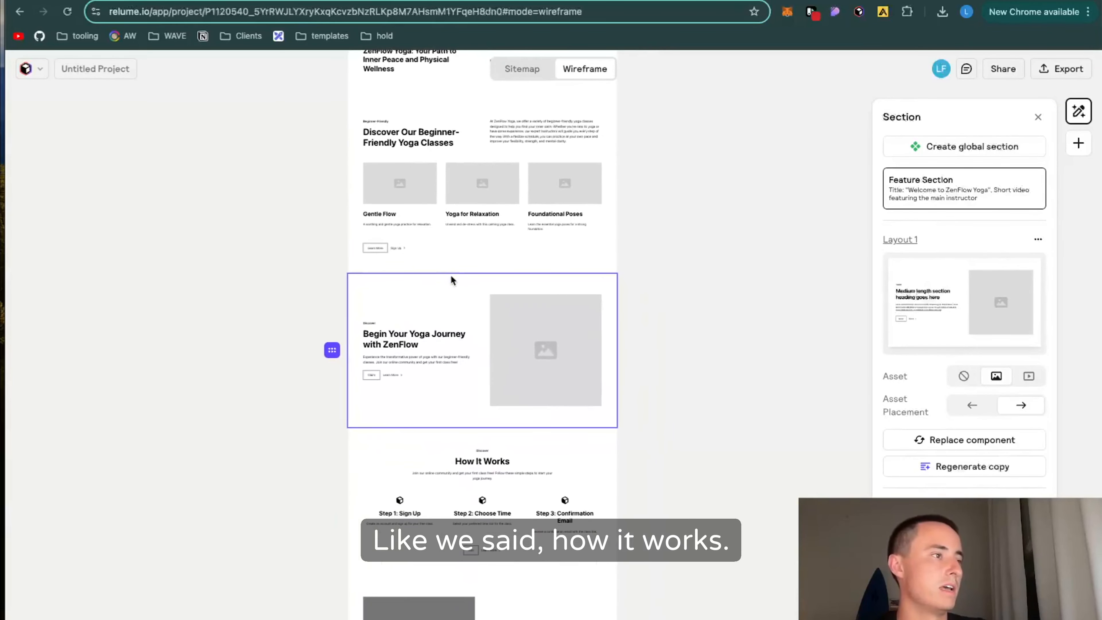
scroll(390, 432, down, 6)
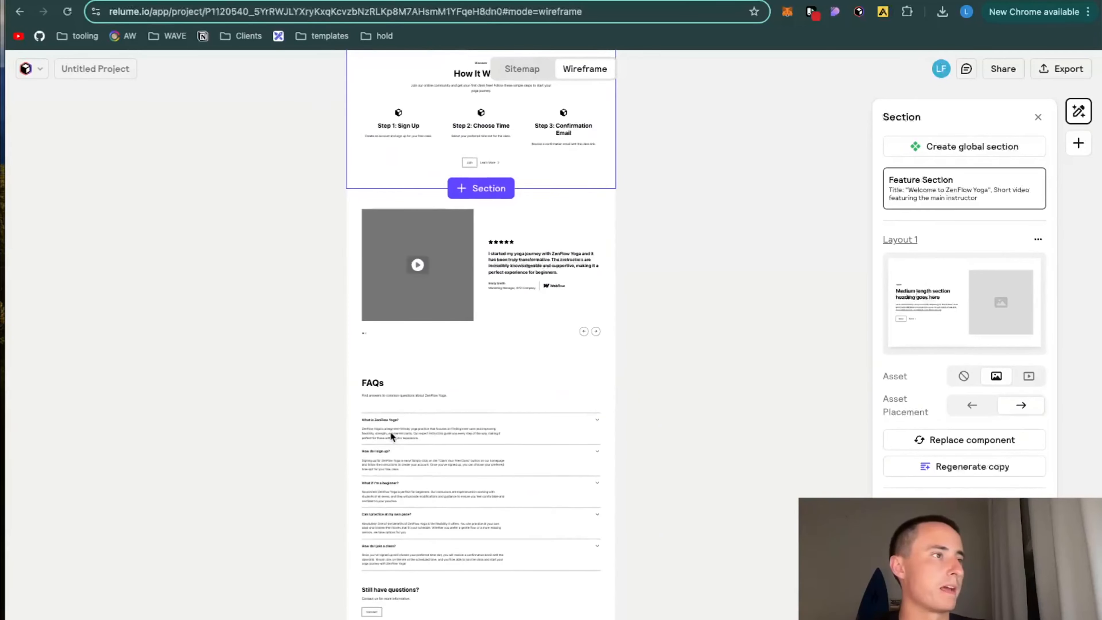
click(520, 333)
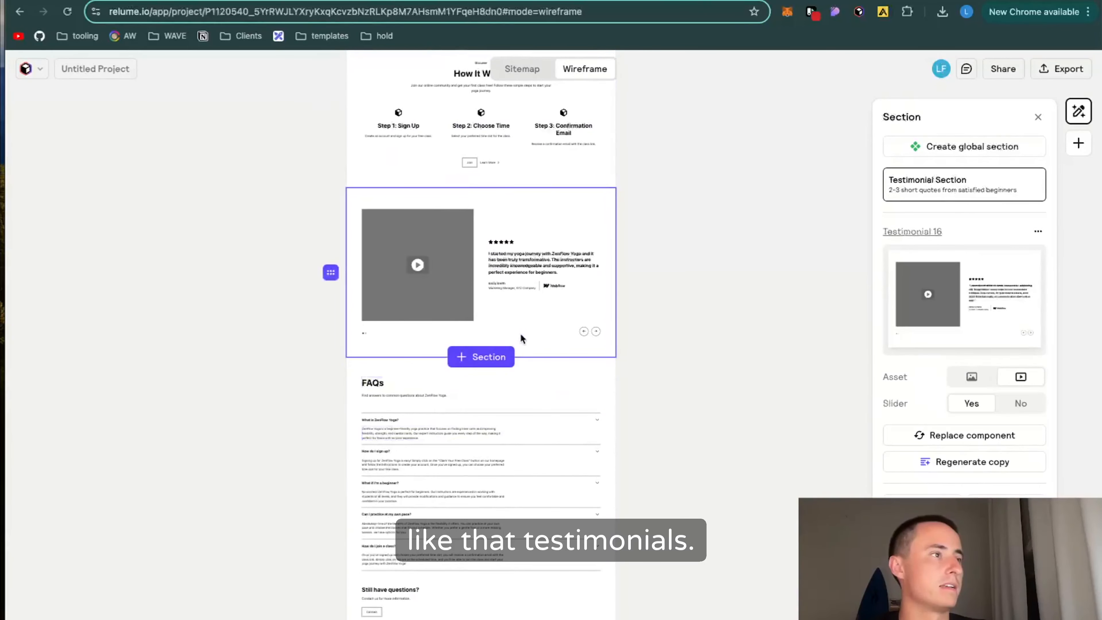
click(996, 436)
scroll(964, 398, down, 15)
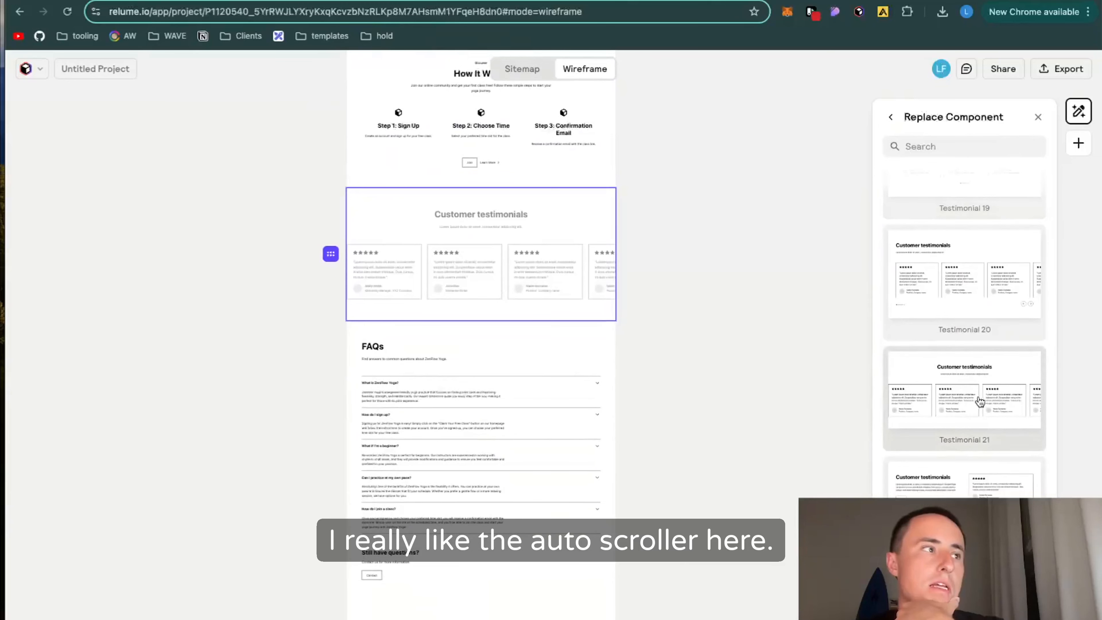
click(964, 397)
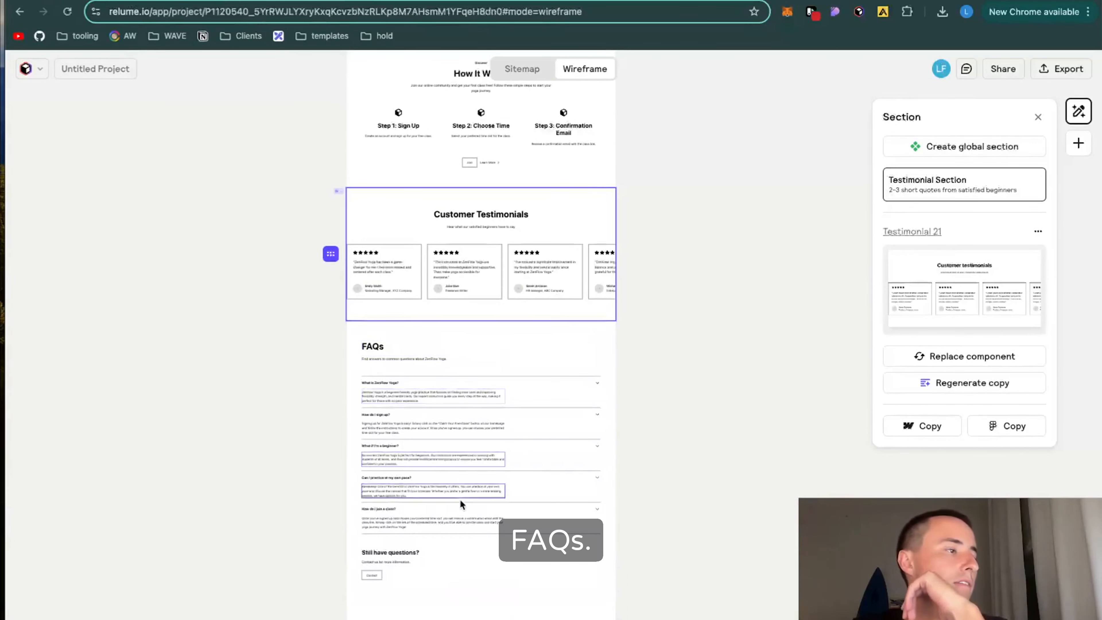
Step: Delete the Contact Form Section between the FAQs and the footer
scroll(460, 499, down, 4)
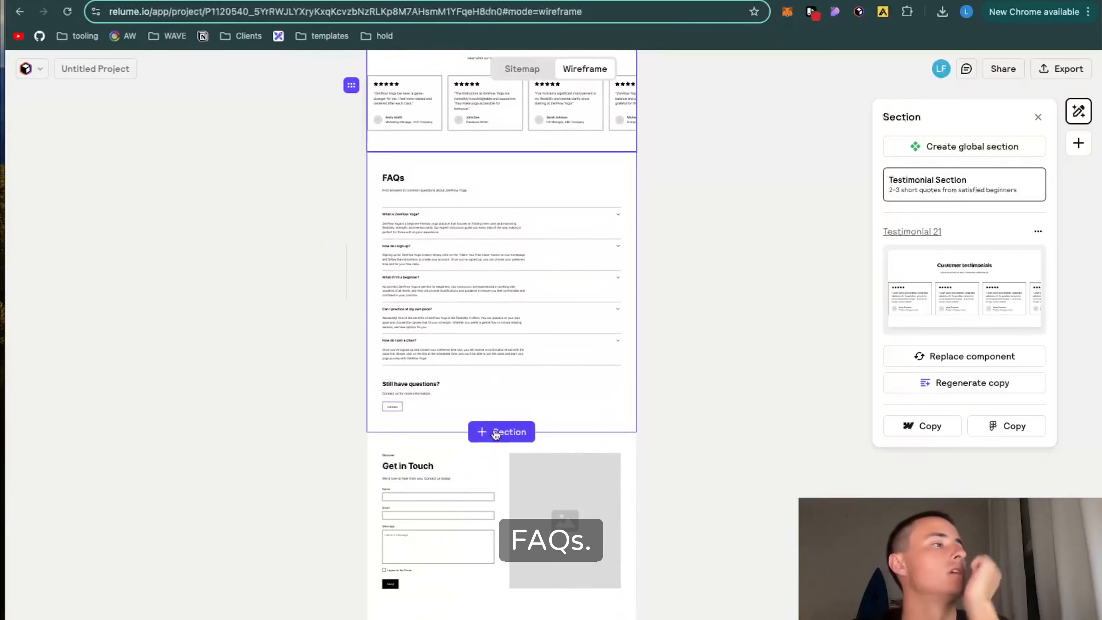
click(538, 436)
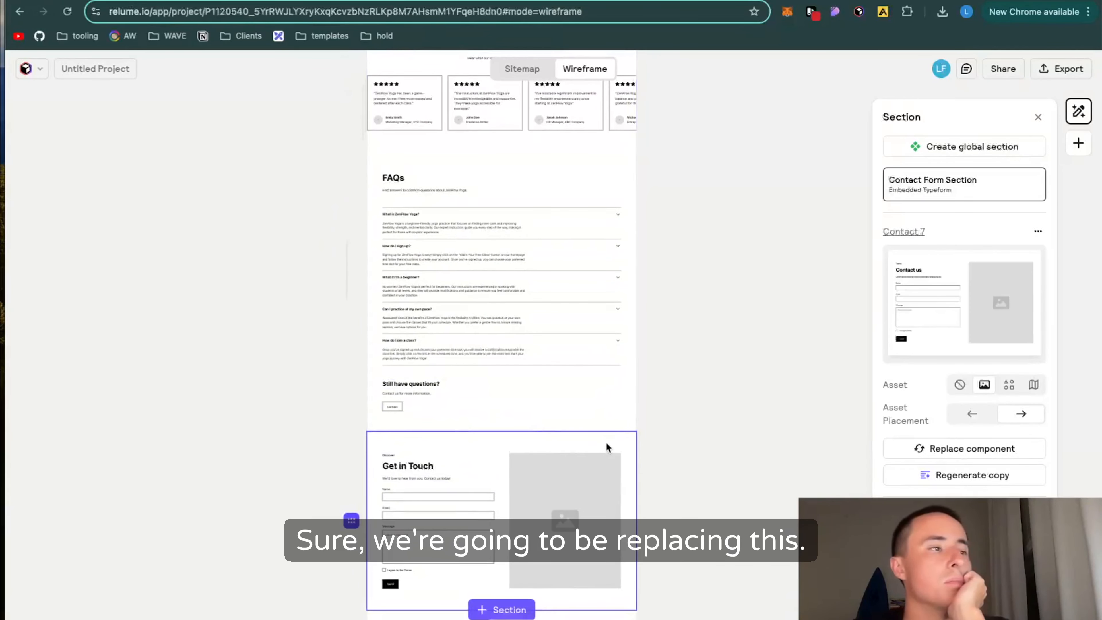
scroll(606, 443, down, 3)
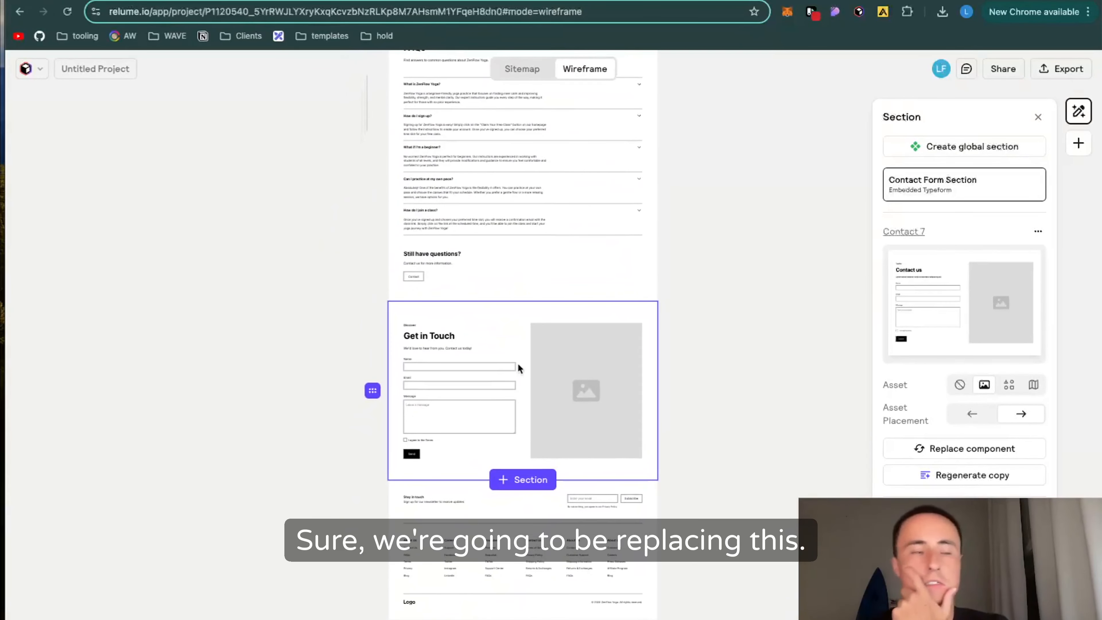
key(Delete)
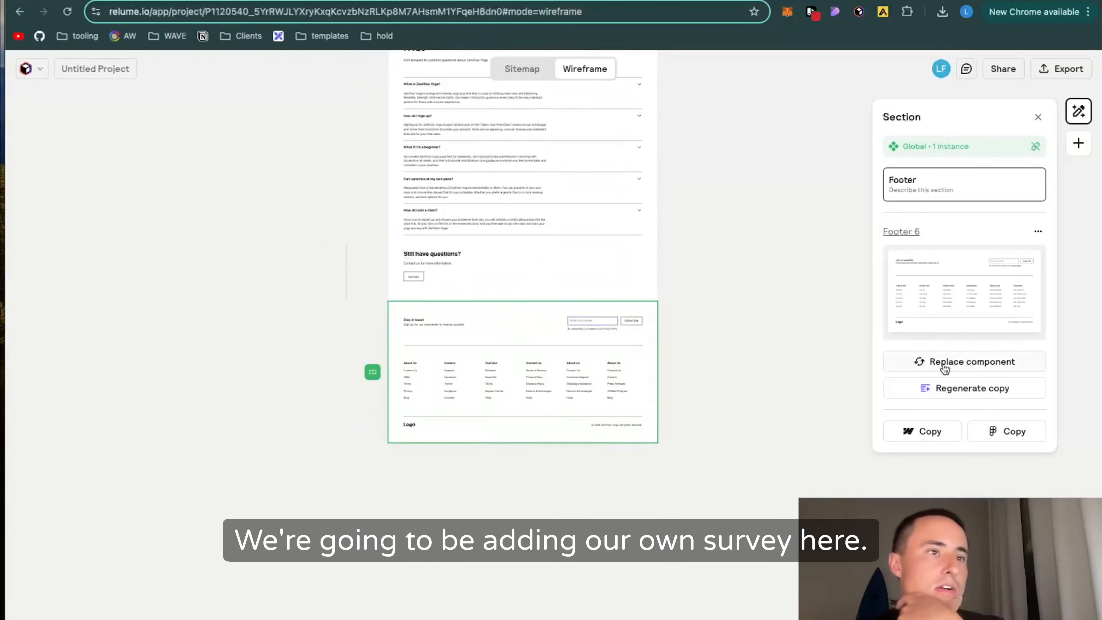
Step: Replace the footer component with Footer 7, the simple layout with a centered logo
click(974, 361)
scroll(957, 411, down, 5)
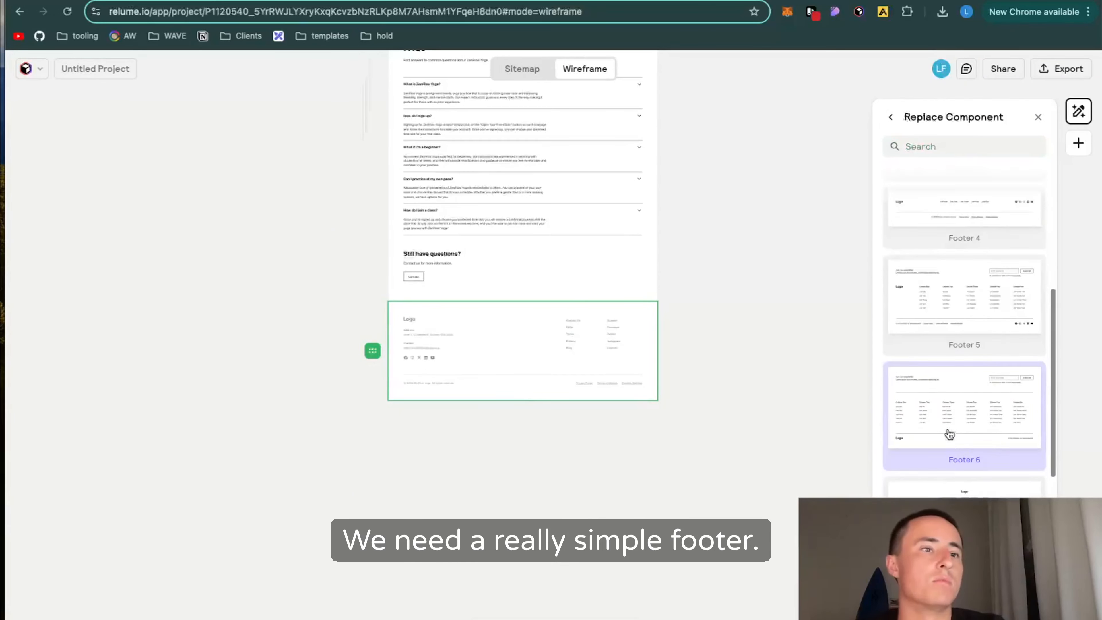
click(950, 432)
scroll(950, 432, down, 2)
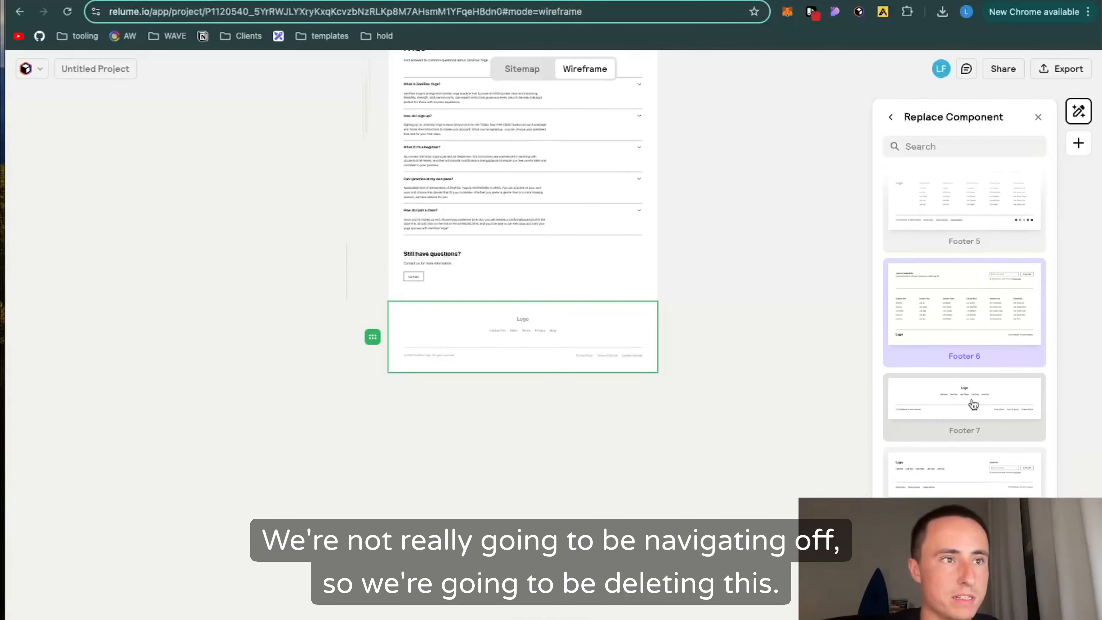
click(973, 405)
Step: Preview the navbar's menu by setting its visibility to Show and back to Hide
scroll(560, 307, up, 10)
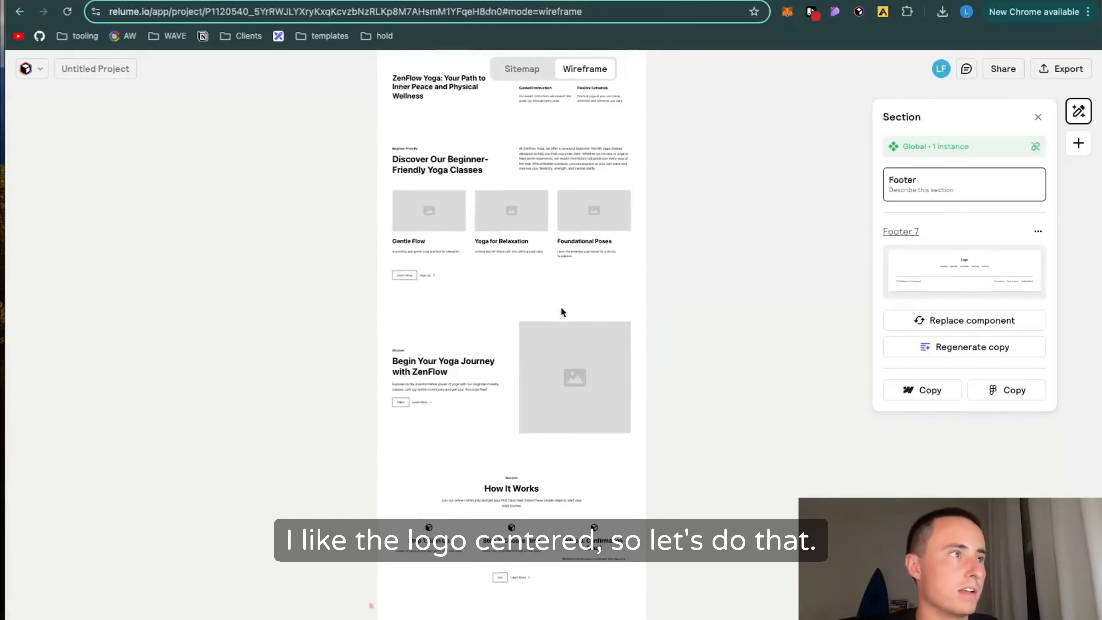
scroll(560, 308, up, 15)
scroll(560, 307, down, 6)
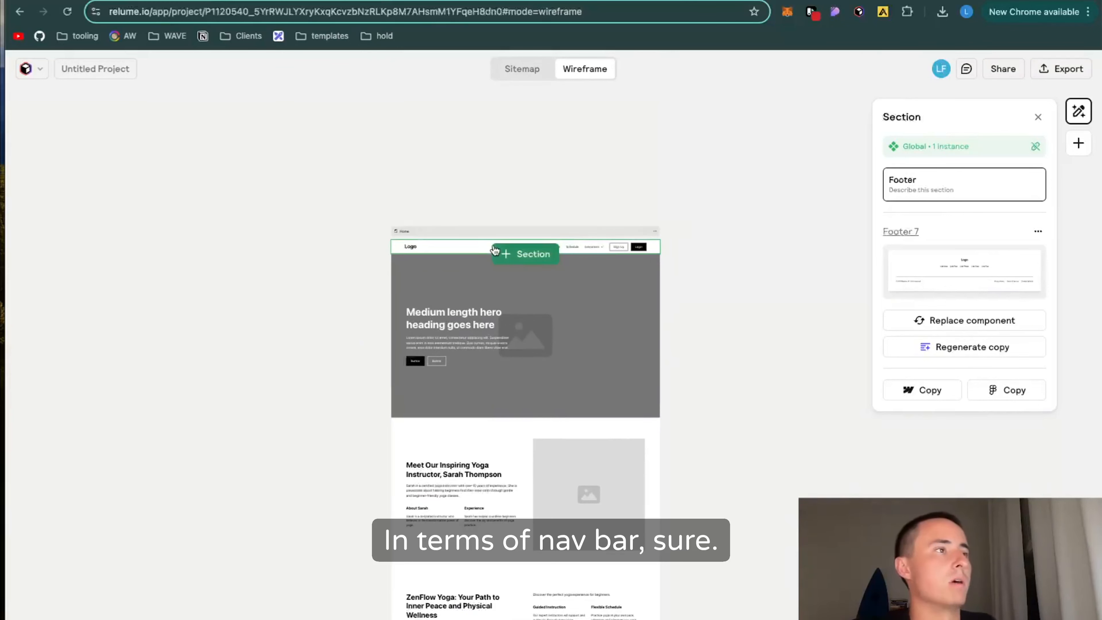
scroll(522, 367, down, 5)
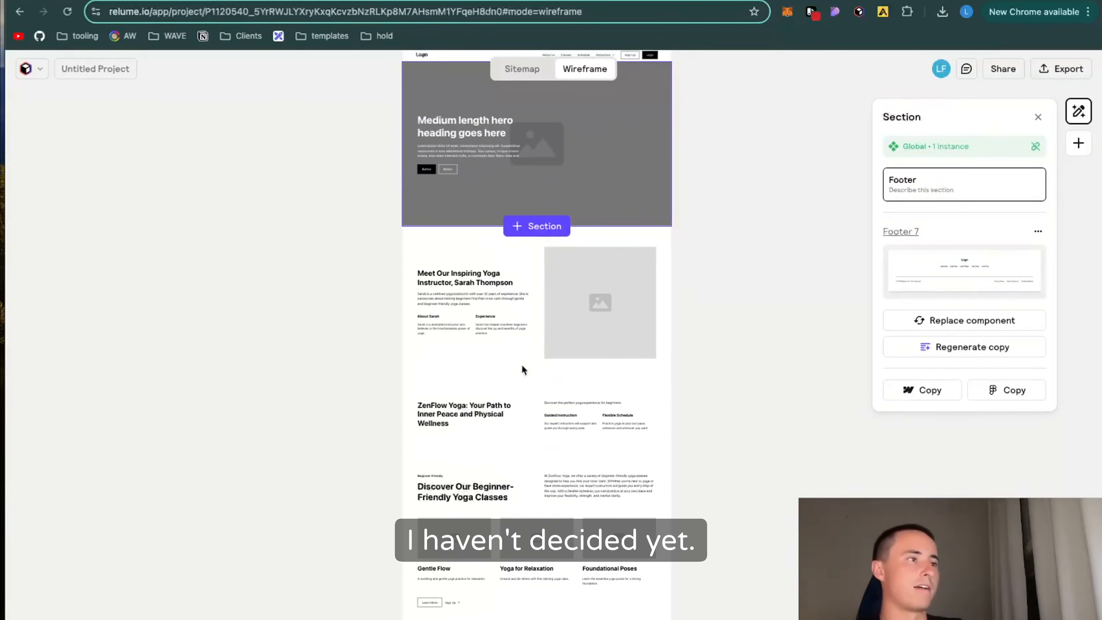
scroll(522, 366, down, 3)
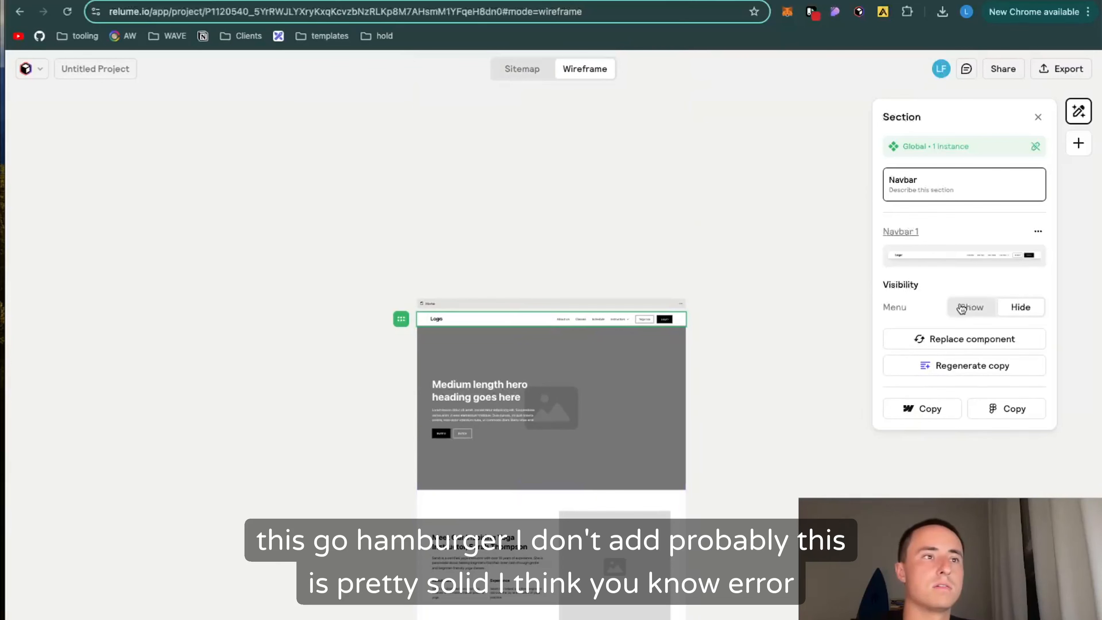
click(967, 308)
click(1020, 308)
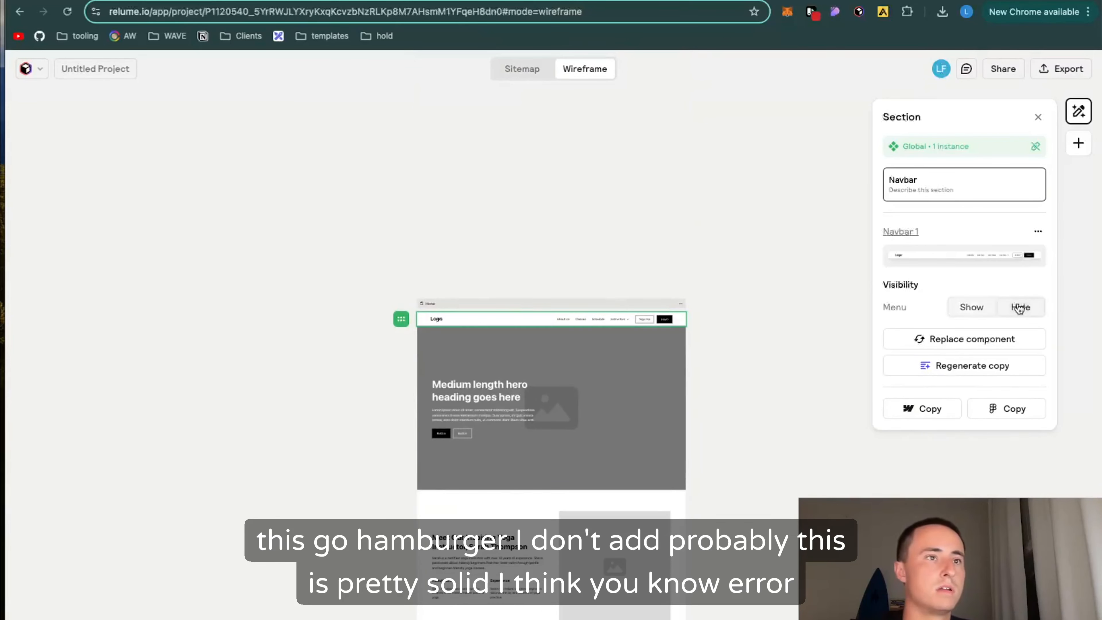
click(625, 278)
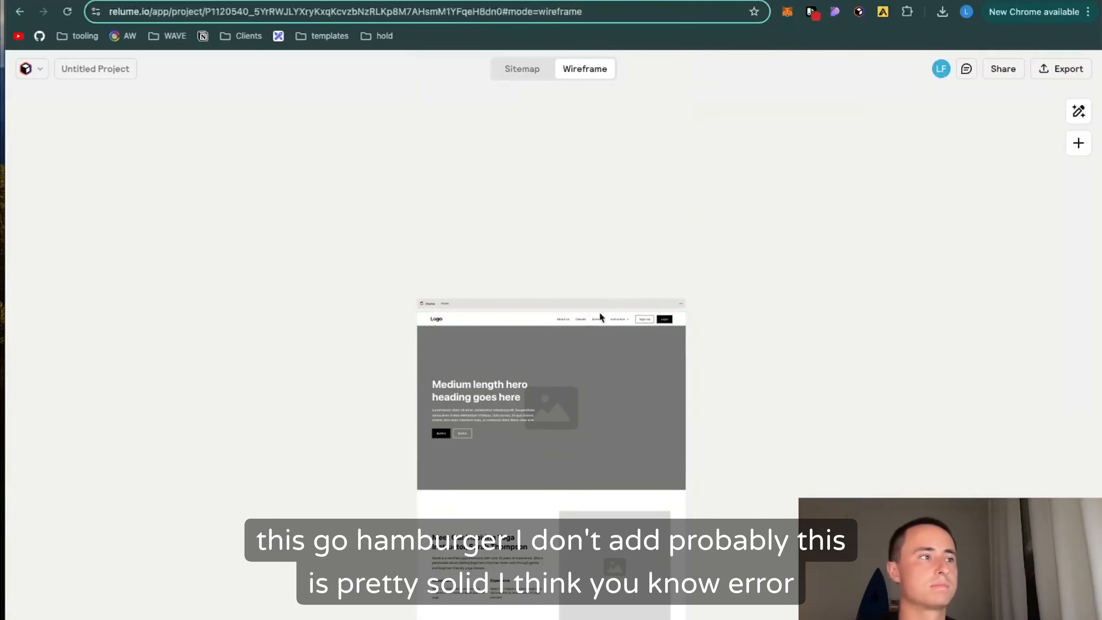
Step: Regenerate the Testimonial Section's copy using the description "2-3 short quotes from satisfied beginners of an online yoga class"
scroll(546, 288, down, 20)
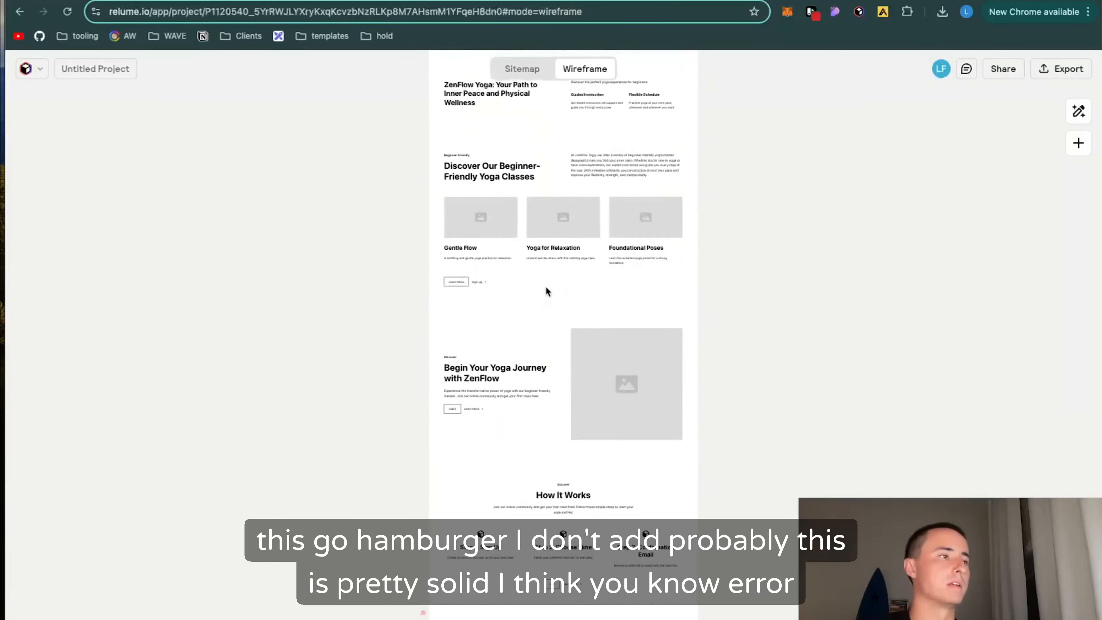
scroll(492, 302, up, 2)
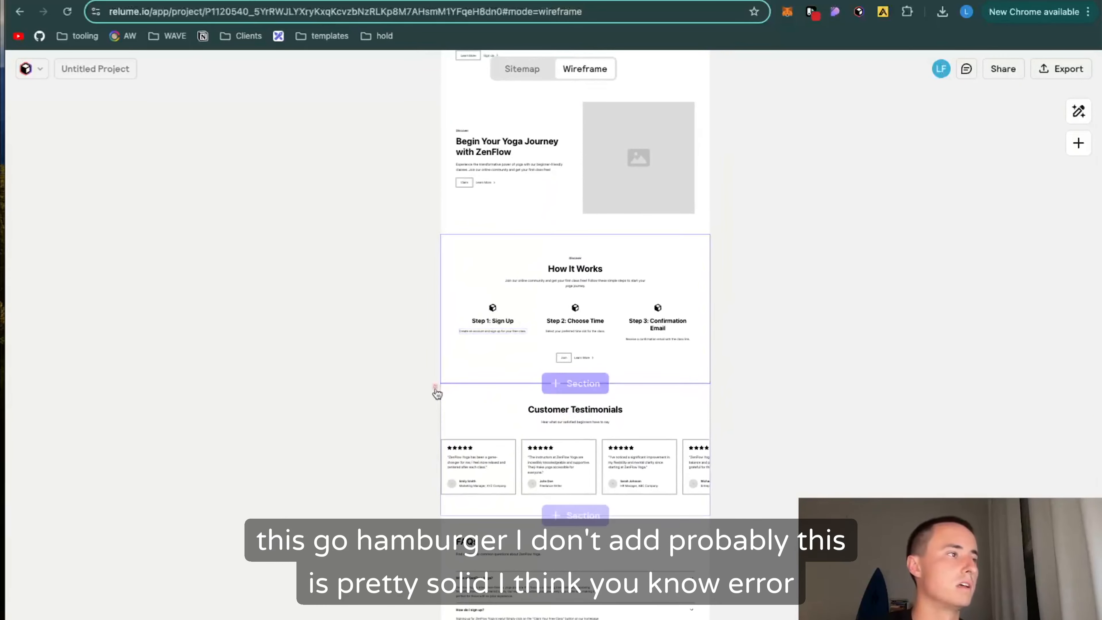
mouse_move(435, 391)
click(465, 399)
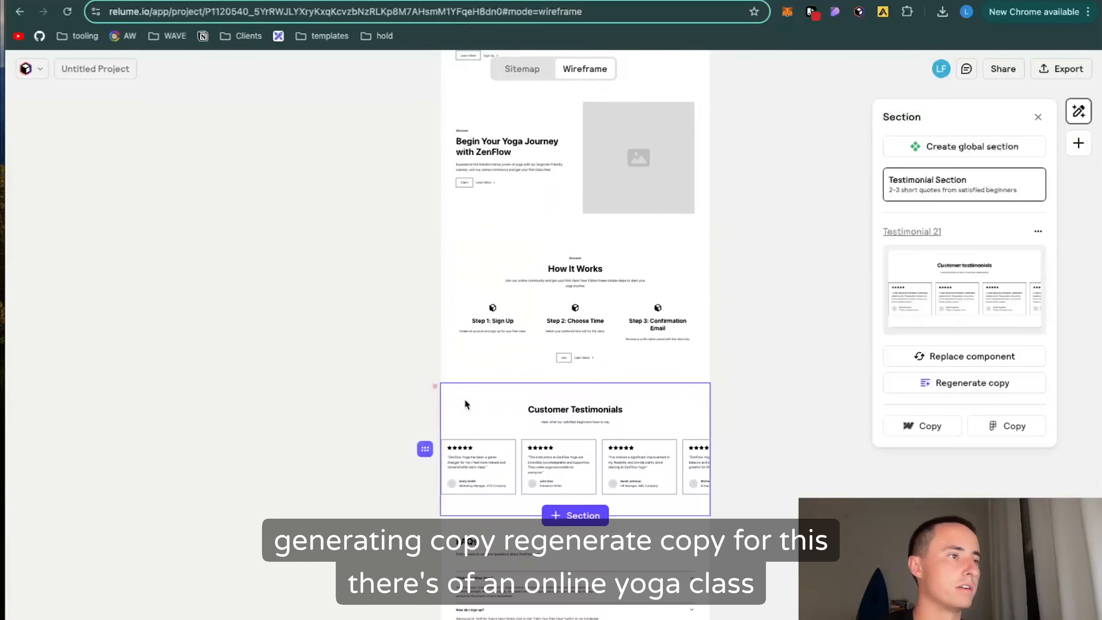
click(983, 387)
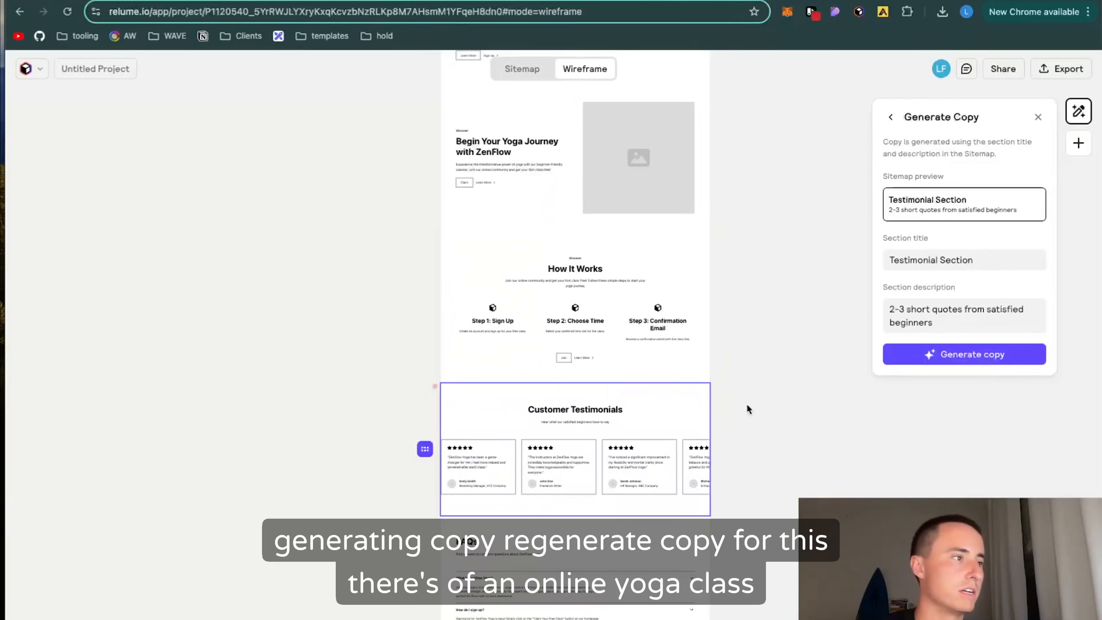
click(990, 318)
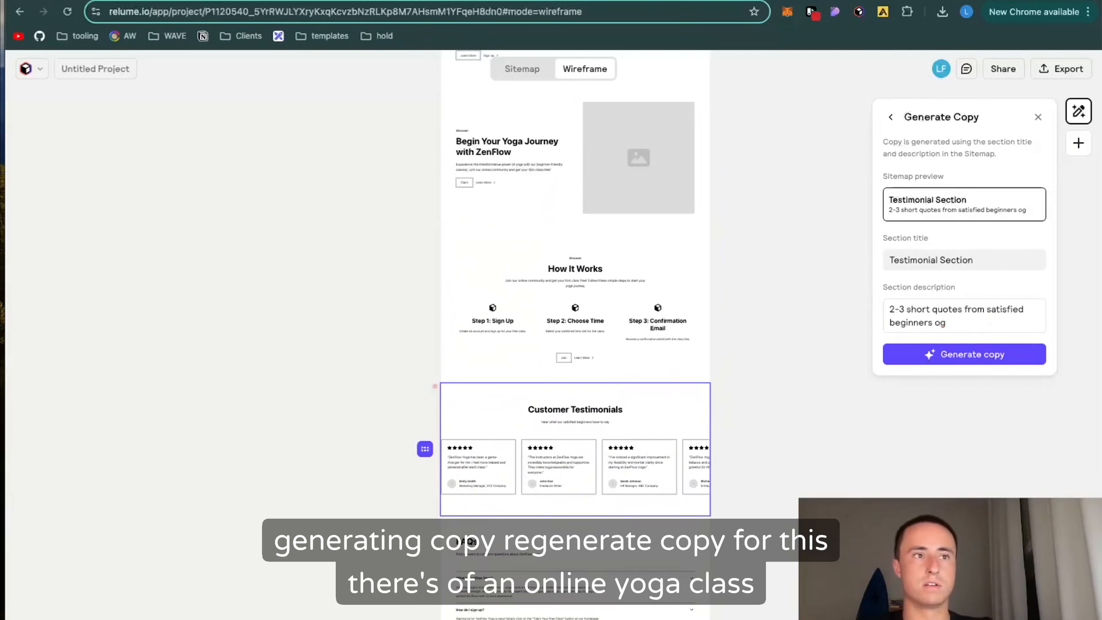
text(of an online yoga class)
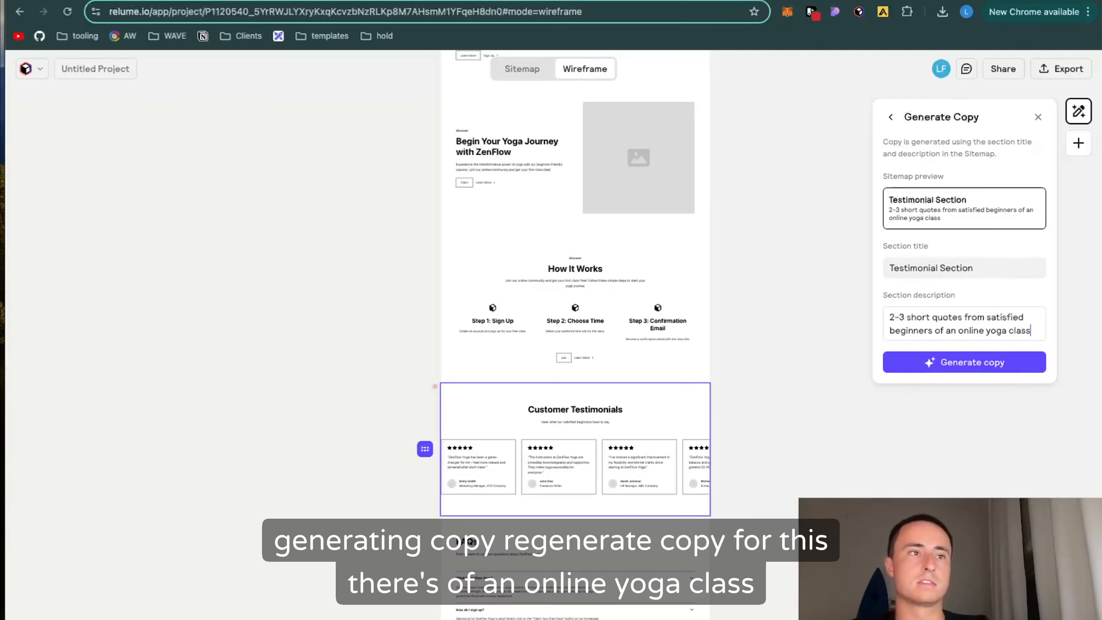
click(964, 362)
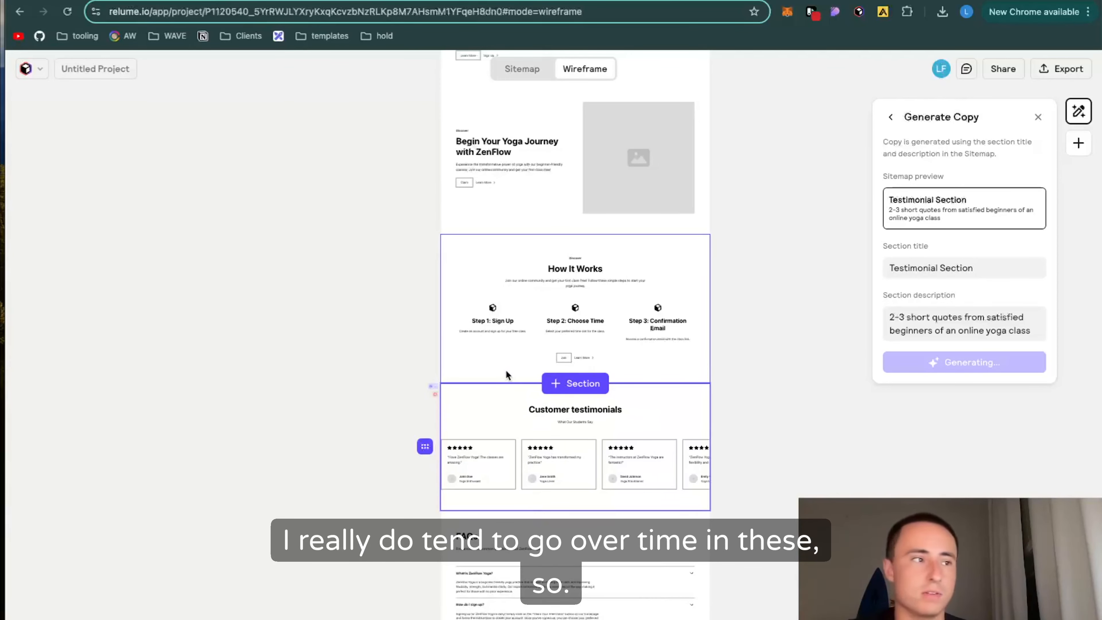
Step: Review the regenerated testimonials and the rest of the page from the FAQs up to the hero
scroll(505, 374, down, 5)
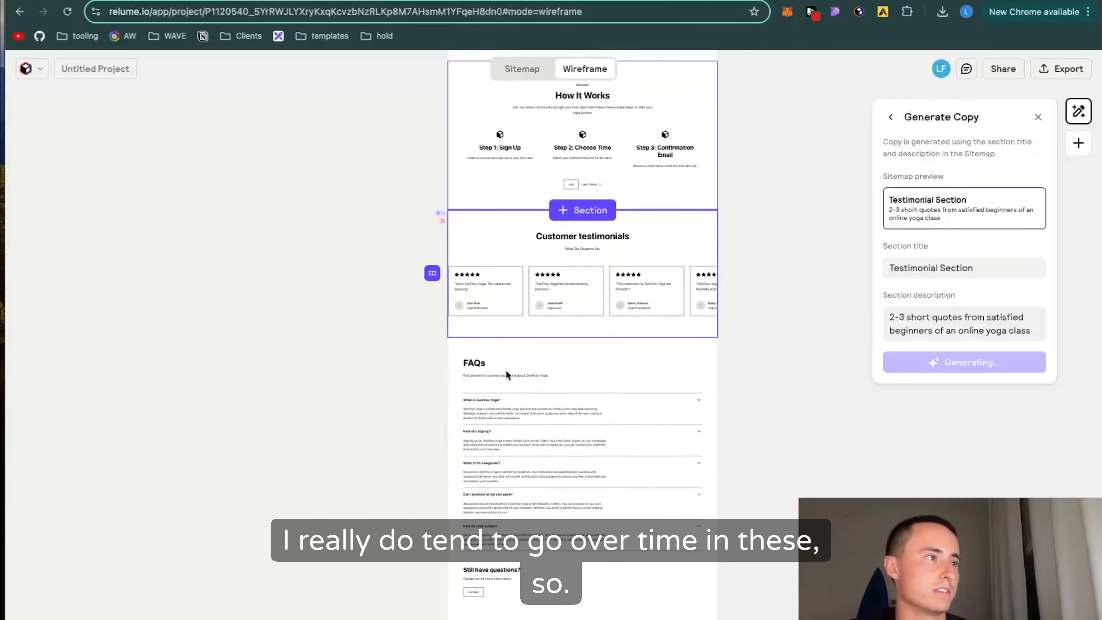
scroll(506, 370, up, 1)
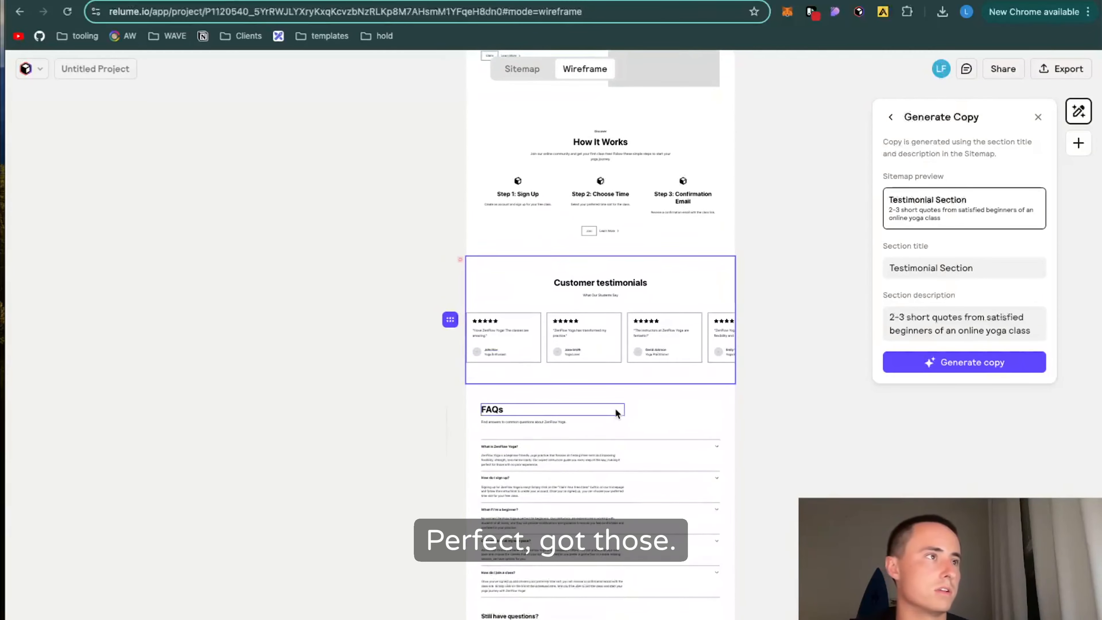
scroll(616, 408, up, 4)
scroll(656, 248, up, 5)
scroll(656, 248, up, 2)
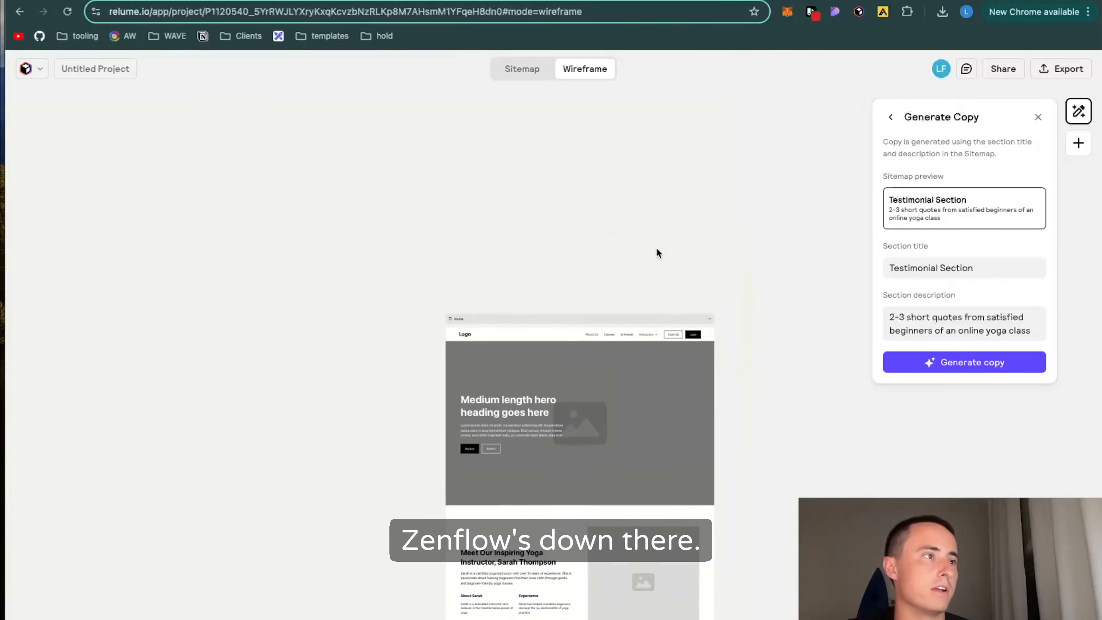
scroll(574, 406, down, 3)
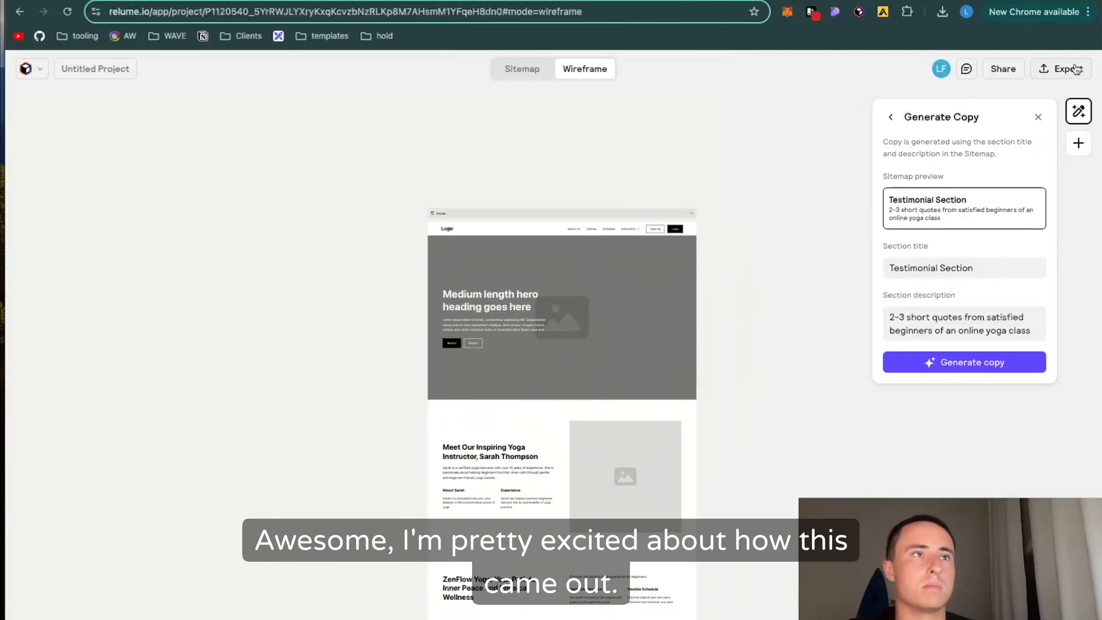
Step: Close the copy generation settings and check the project's export options
click(1038, 116)
click(1061, 71)
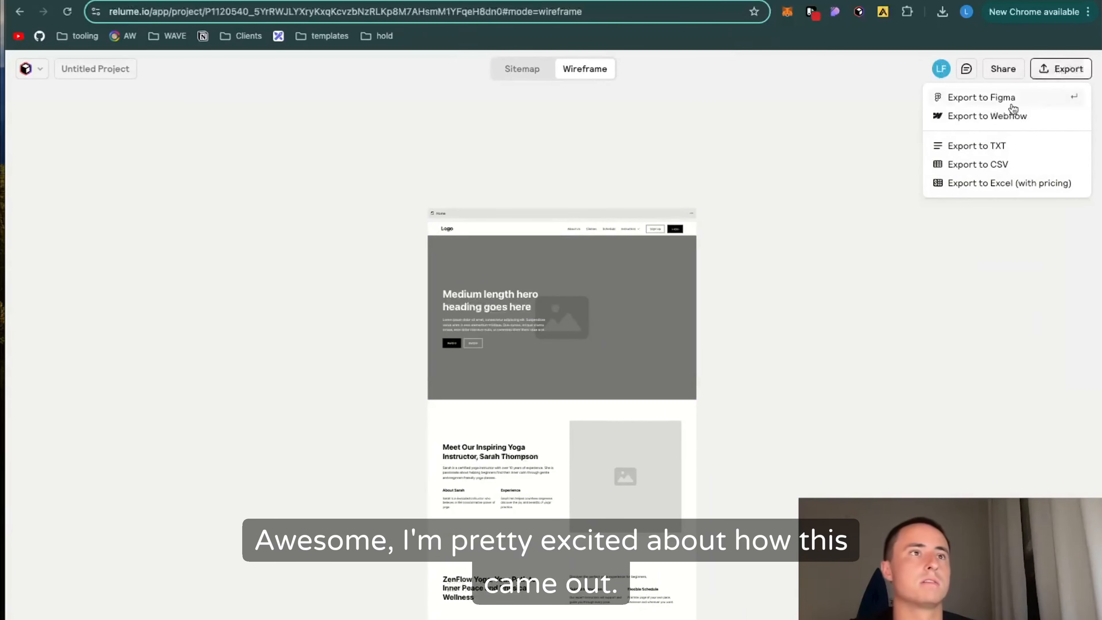
click(979, 118)
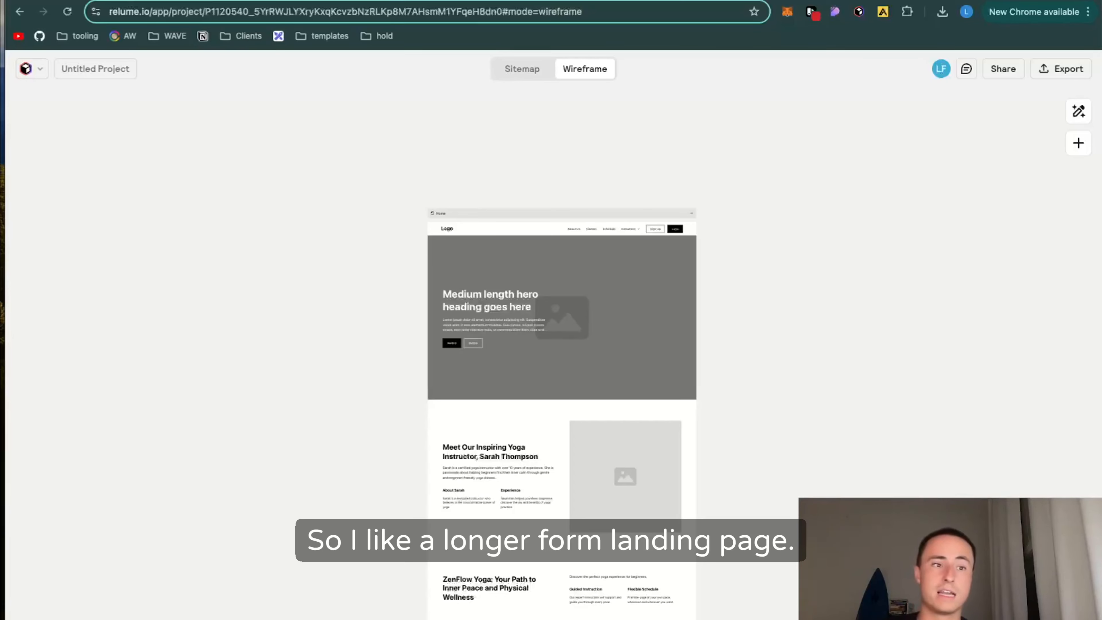
Step: Preview the wireframe at the mobile breakpoint and check the length and text alignment of its sections
key(m)
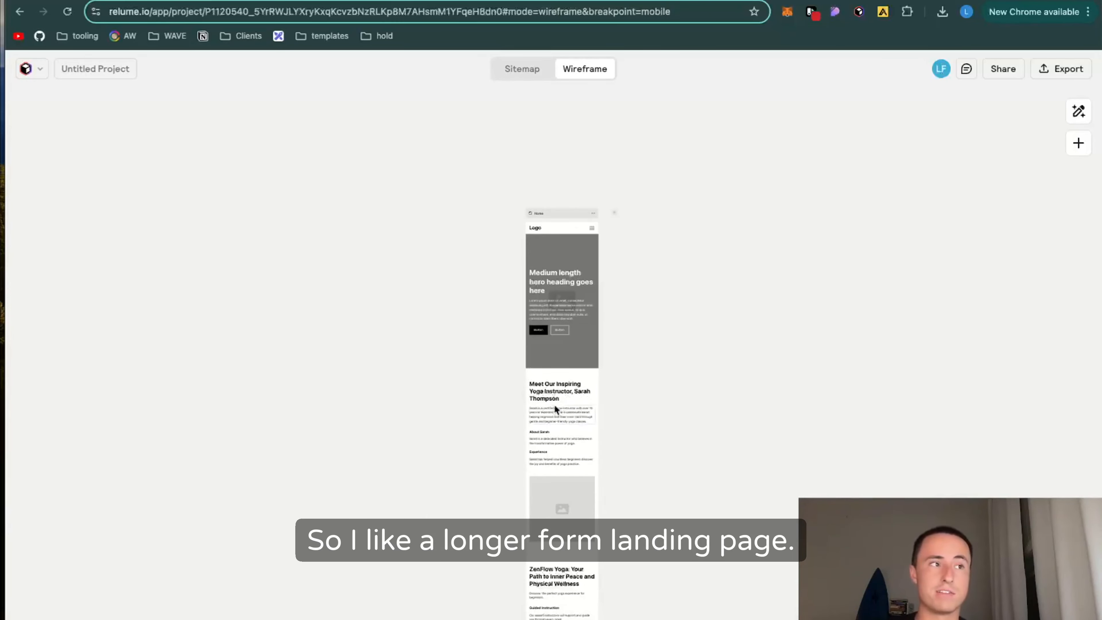
scroll(555, 406, down, 15)
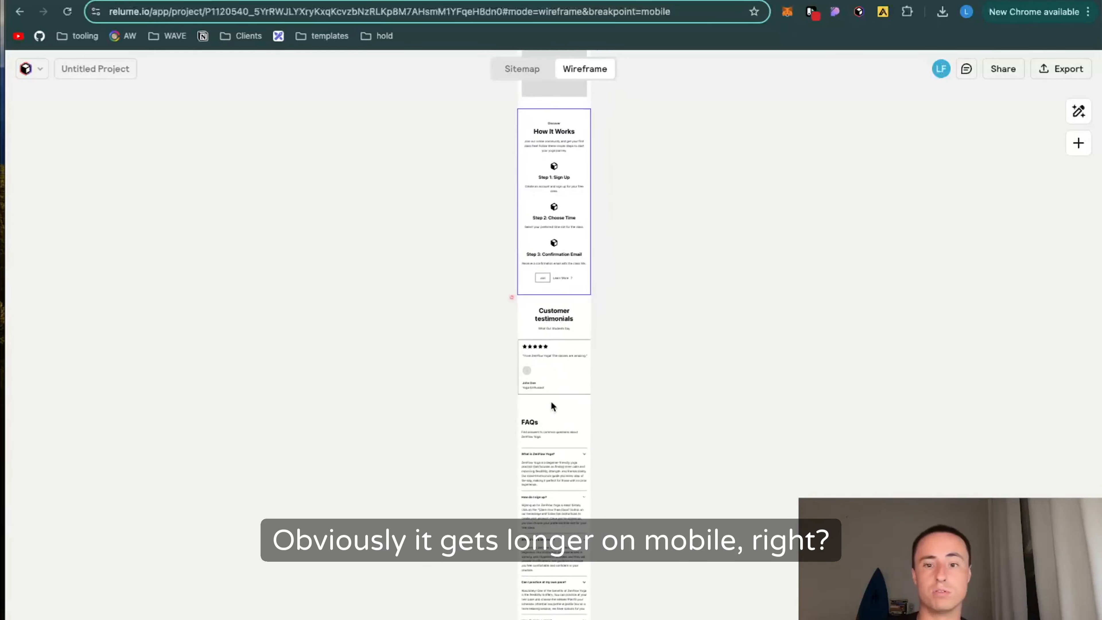
scroll(551, 403, down, 10)
scroll(551, 404, up, 20)
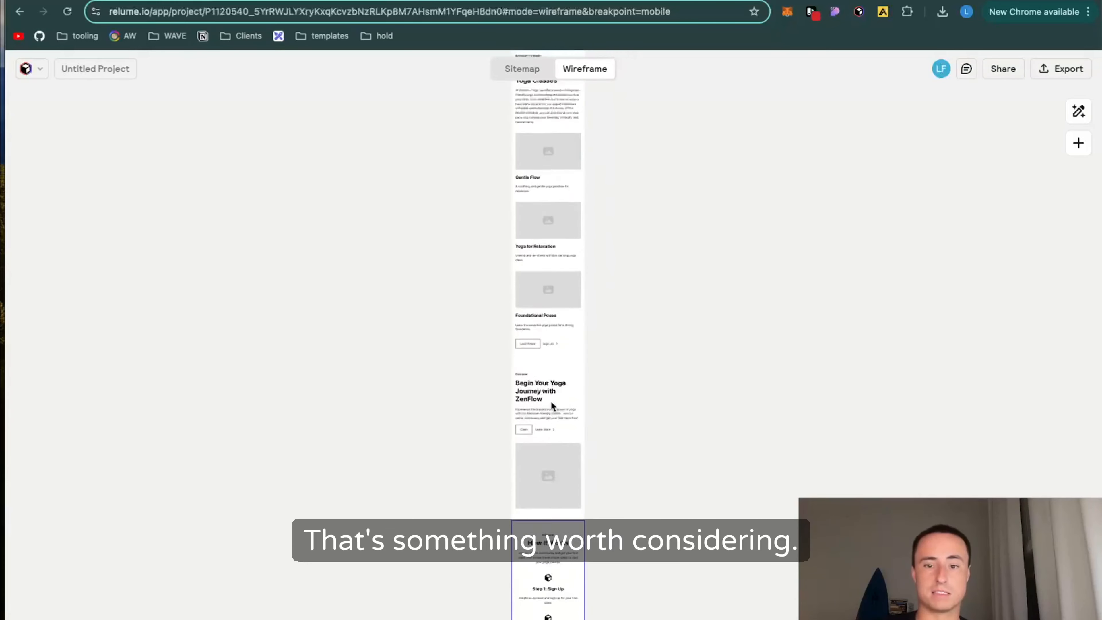
scroll(551, 402, up, 5)
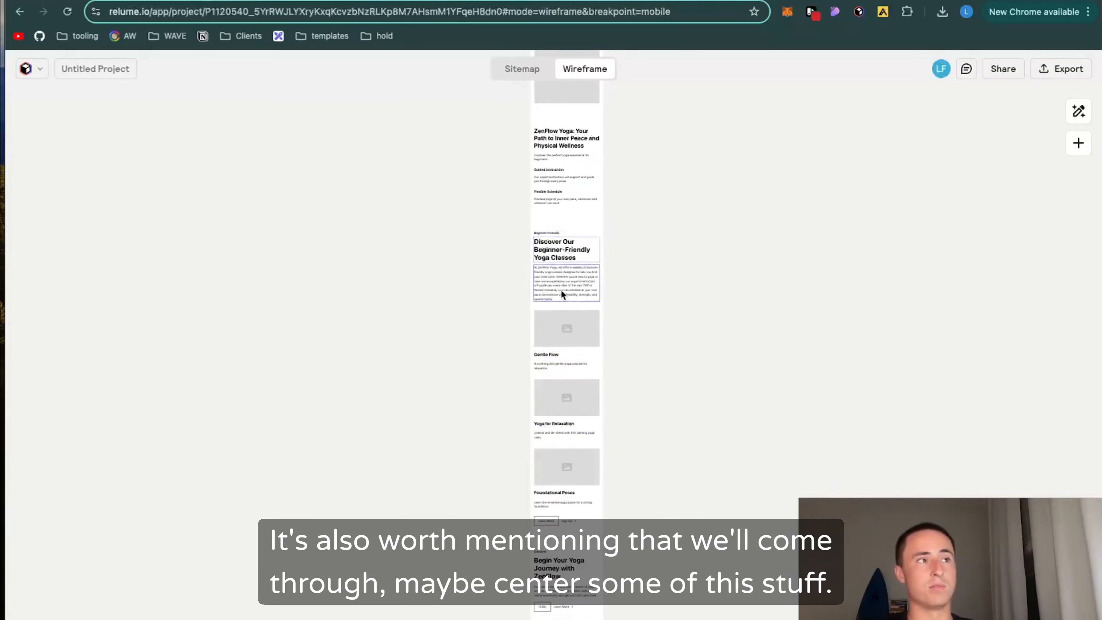
scroll(561, 294, up, 7)
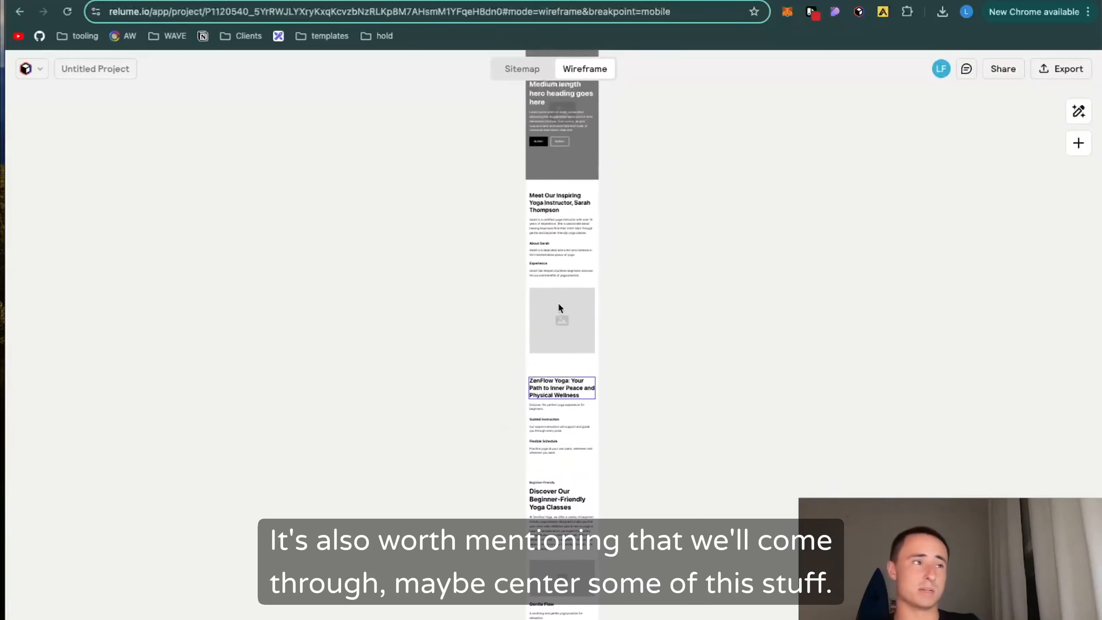
scroll(558, 303, up, 5)
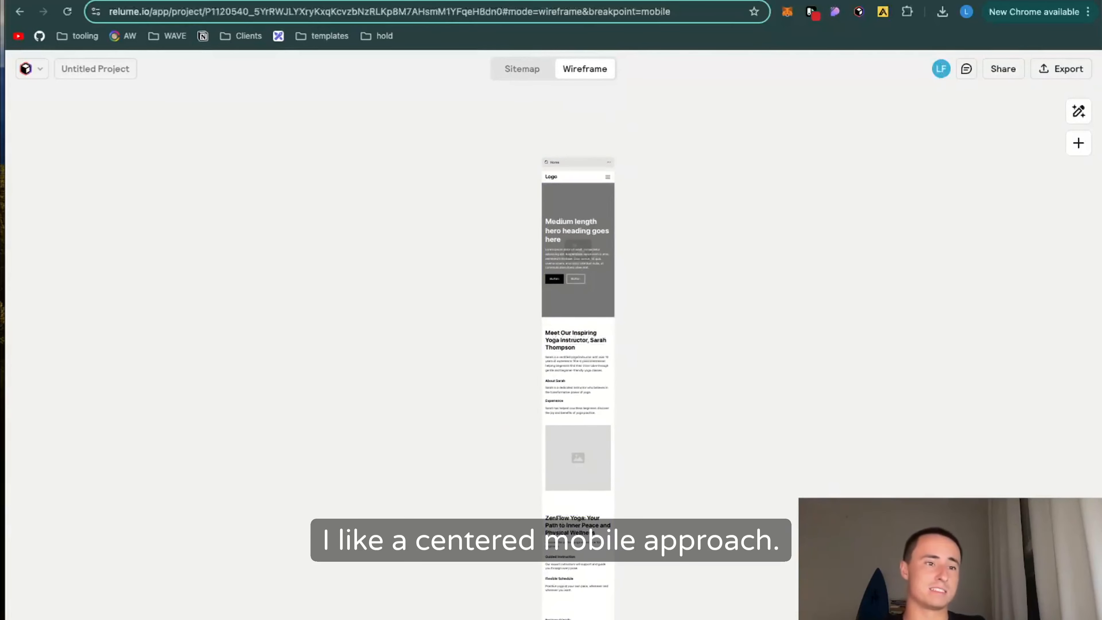
Step: Preview the tablet breakpoint, return to desktop and review the page from the hero down to the footer
key(2)
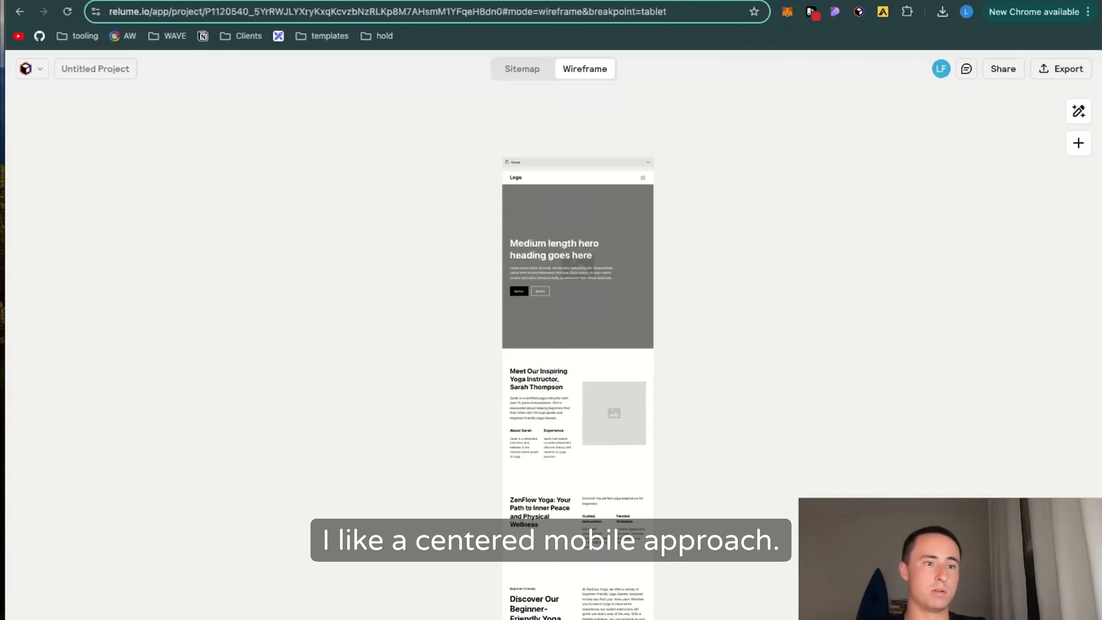
key(3)
scroll(488, 410, down, 10)
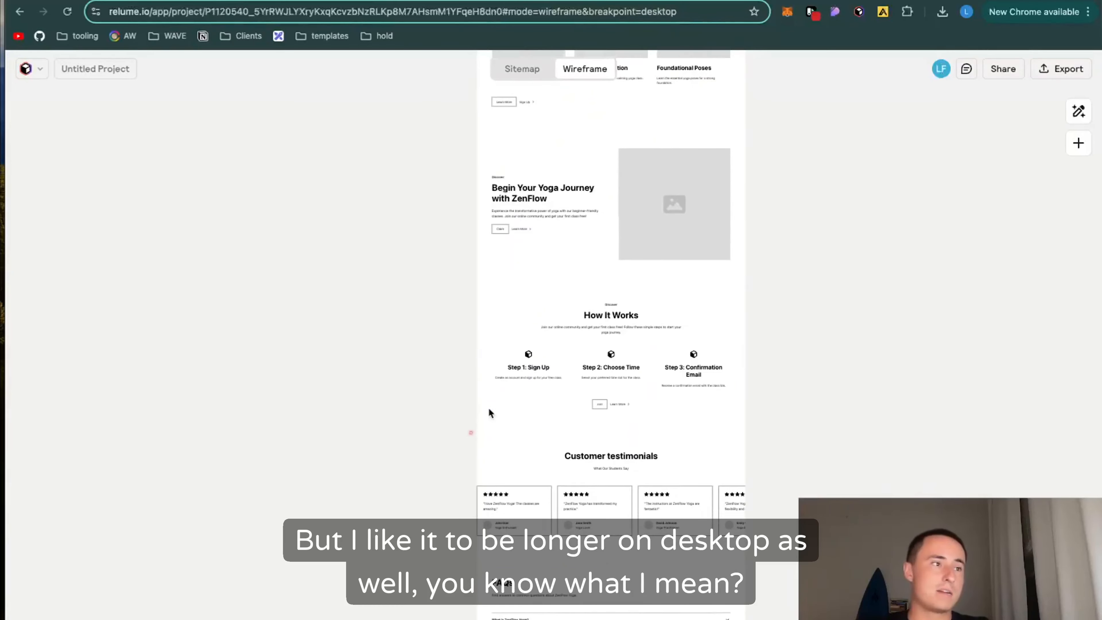
scroll(489, 411, down, 8)
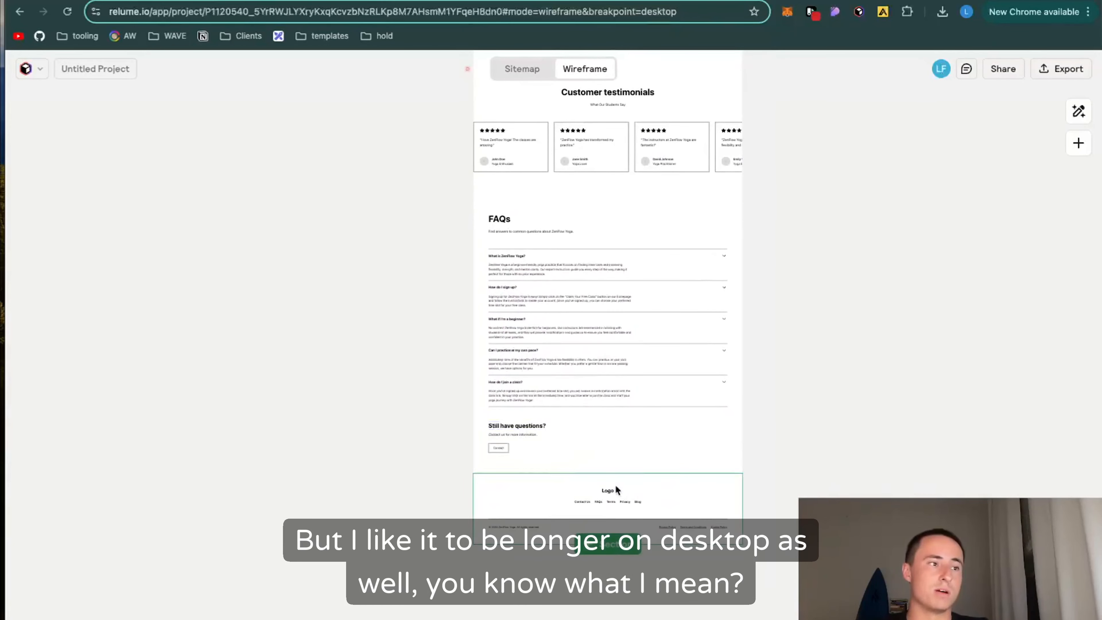
scroll(618, 408, up, 20)
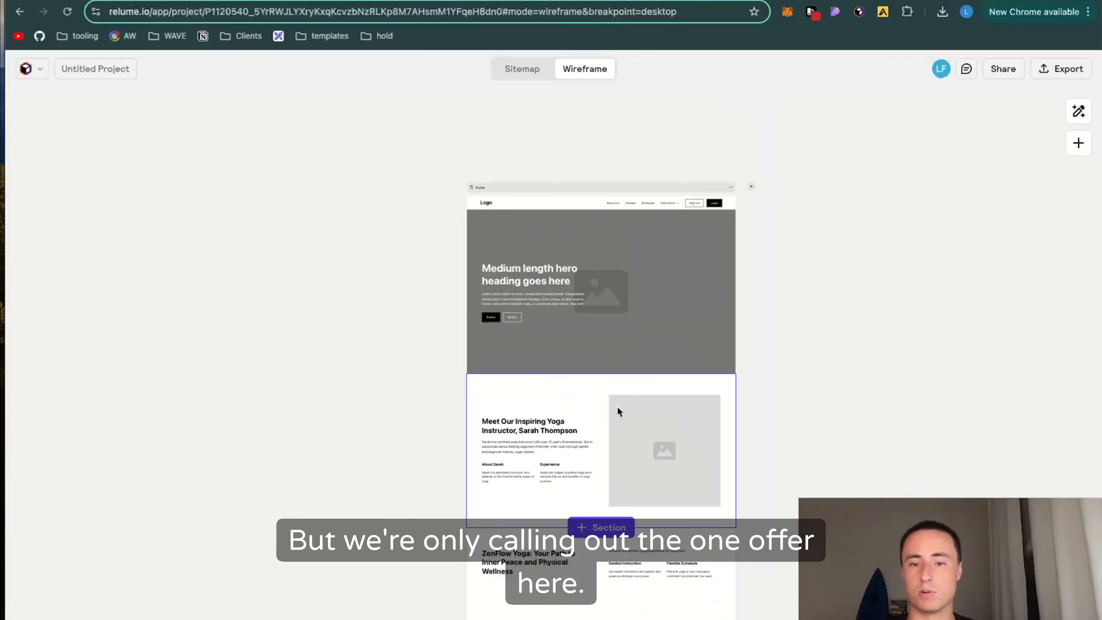
scroll(617, 411, down, 5)
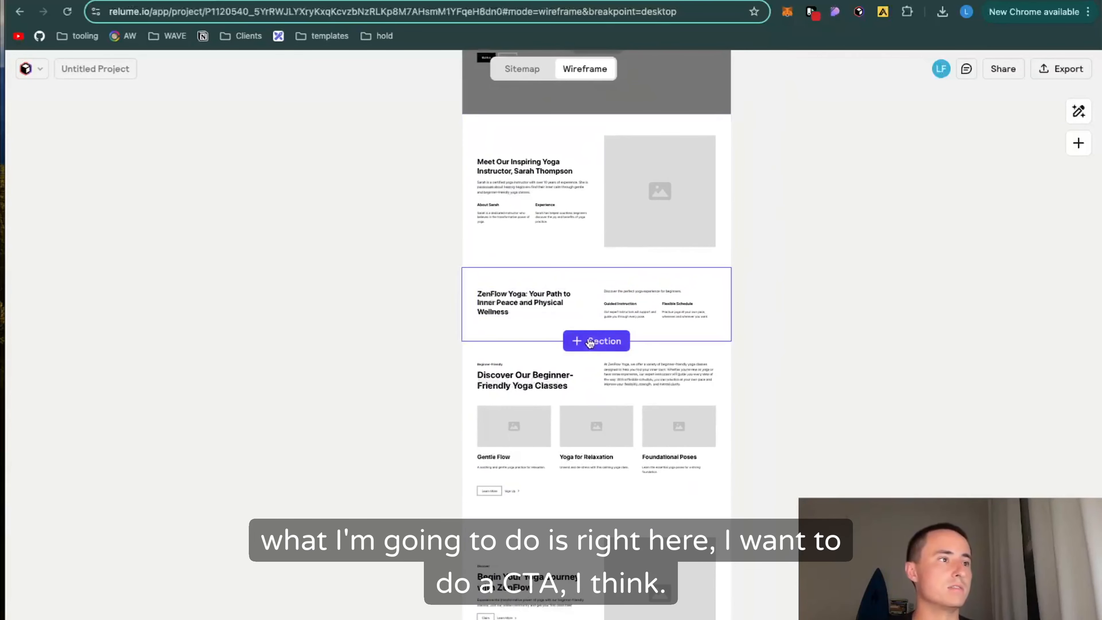
click(579, 340)
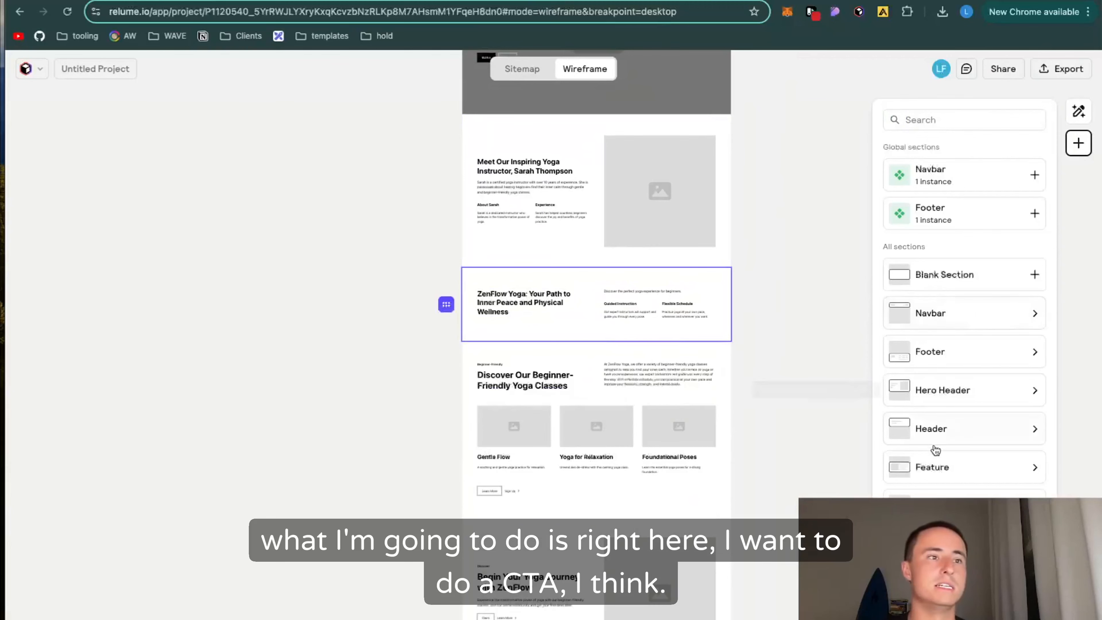
scroll(935, 449, down, 4)
click(832, 357)
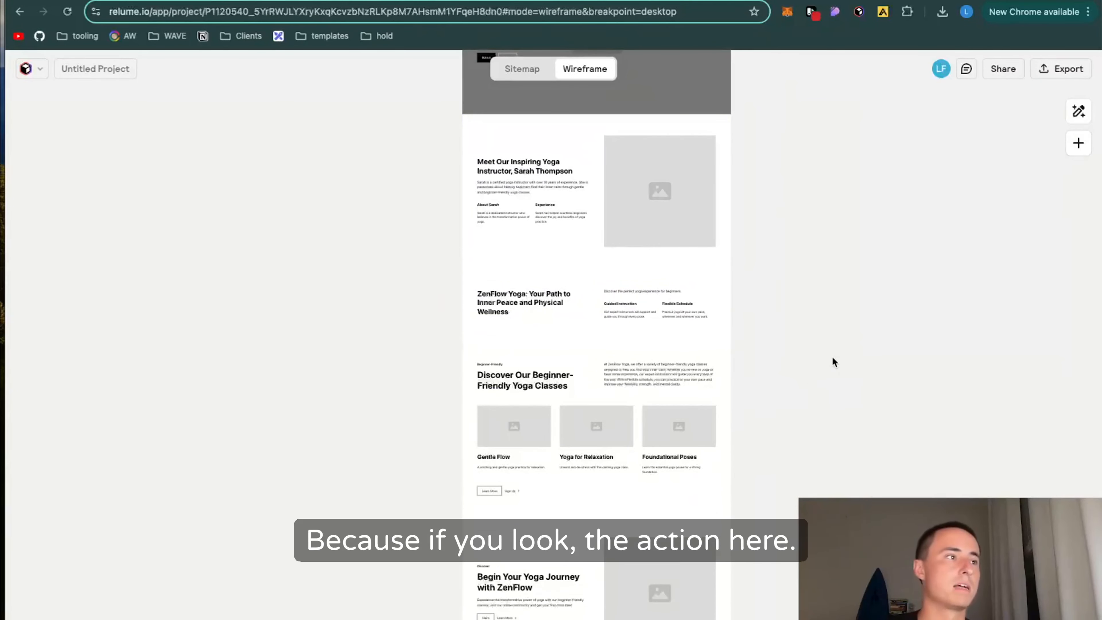
Step: Examine the placement of the call-to-action buttons across the desktop page, from the hero to the footer
scroll(586, 206, up, 2)
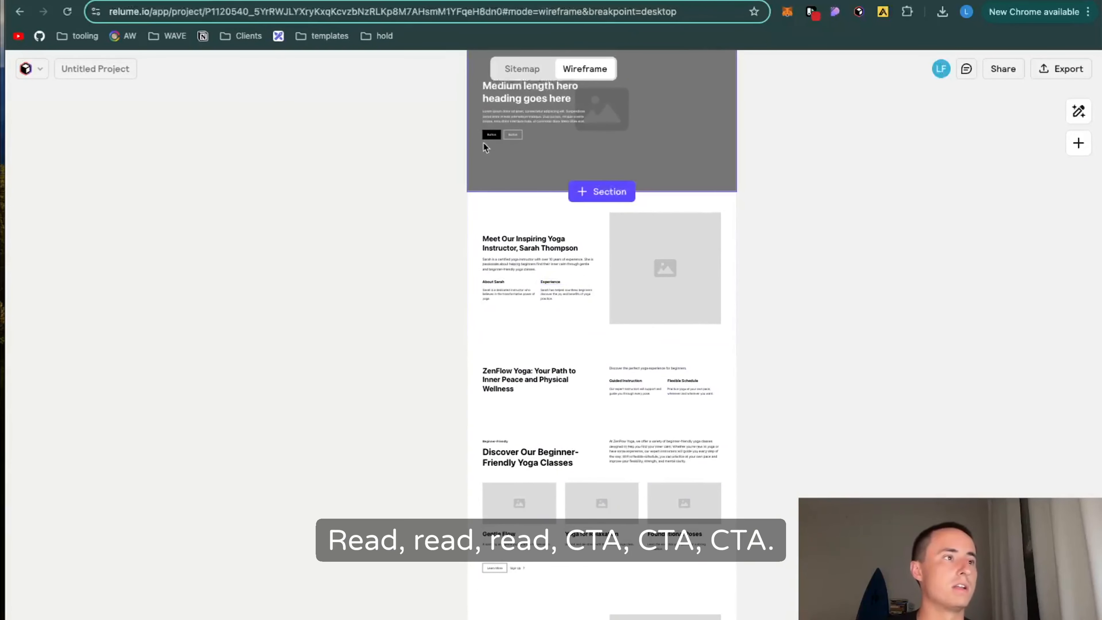
scroll(607, 478, down, 15)
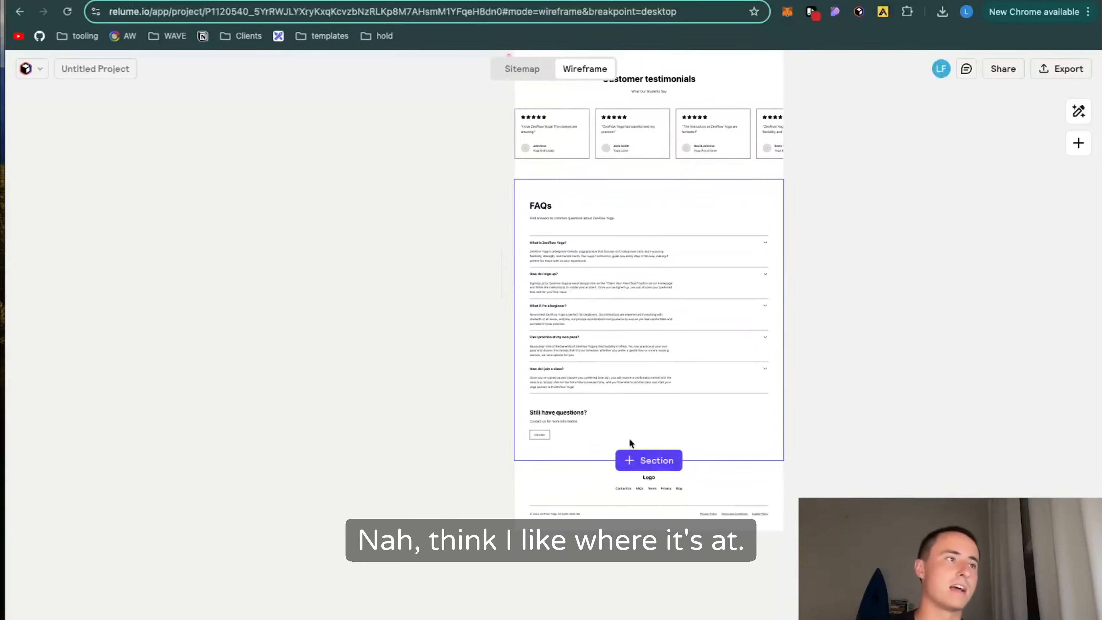
scroll(639, 299, up, 4)
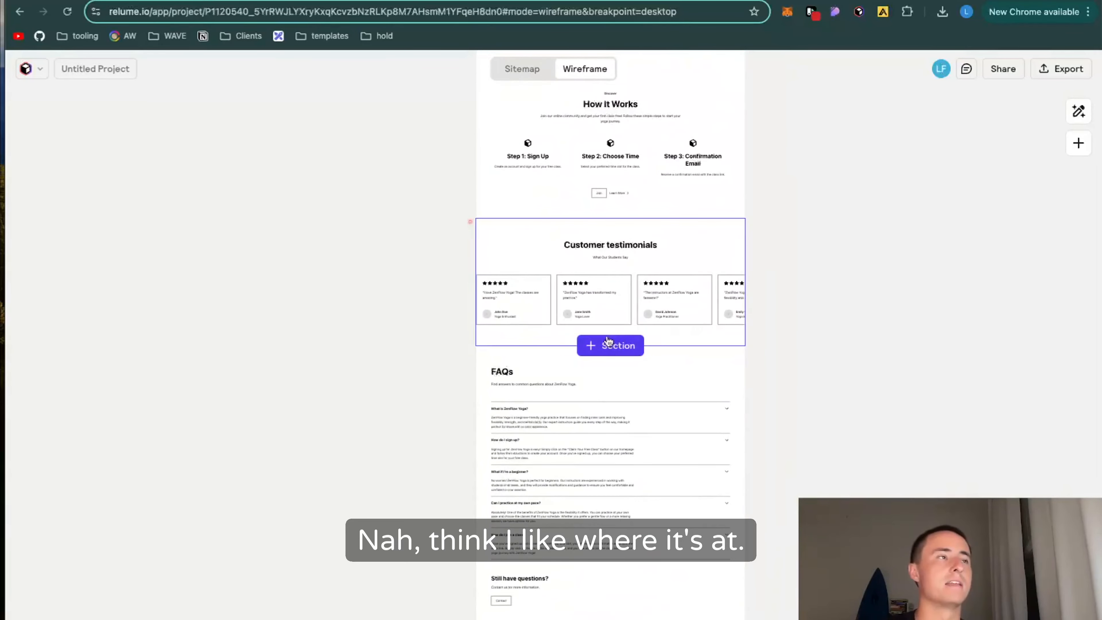
scroll(589, 174, up, 10)
scroll(589, 174, up, 1)
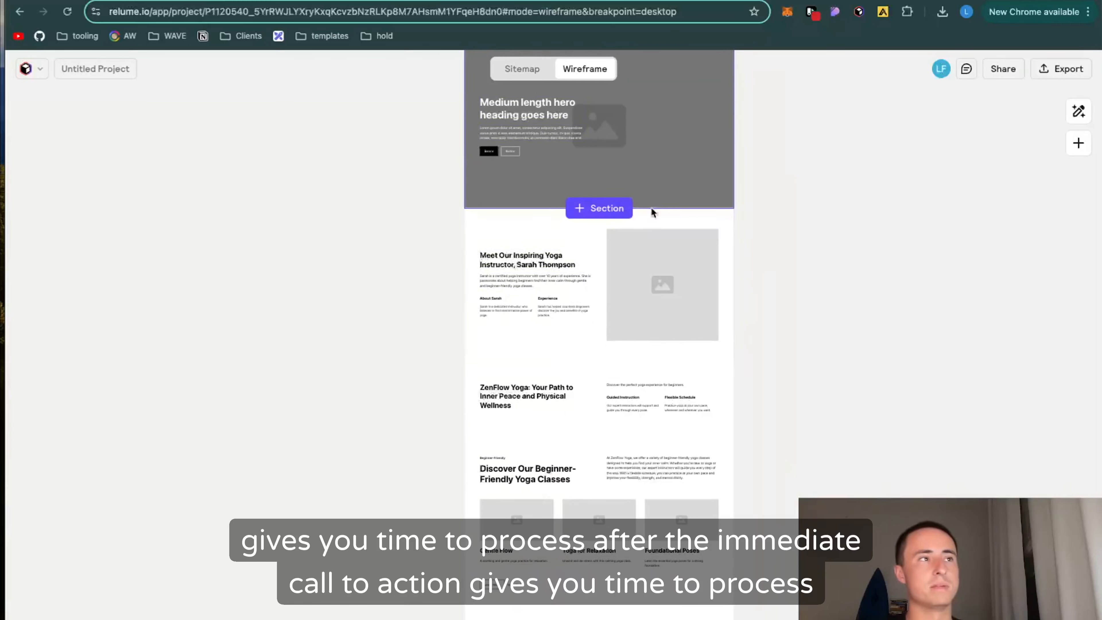
scroll(601, 141, up, 1)
scroll(601, 141, up, 3)
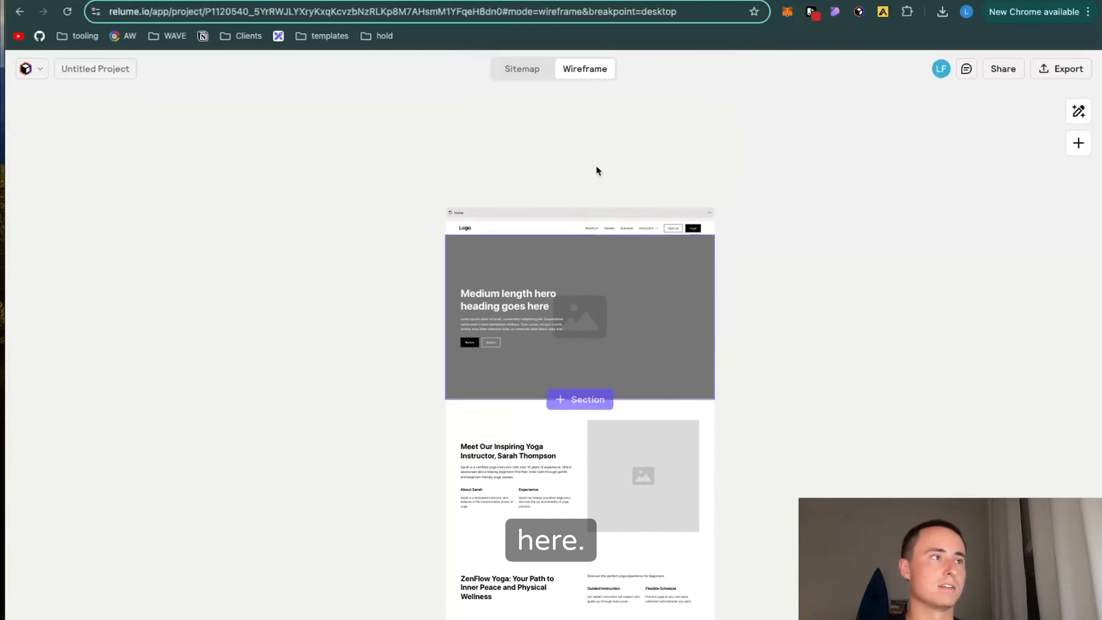
Step: Start the wireframe's export to Webflow and open the Relume Style Guide offered for cloning
click(1055, 68)
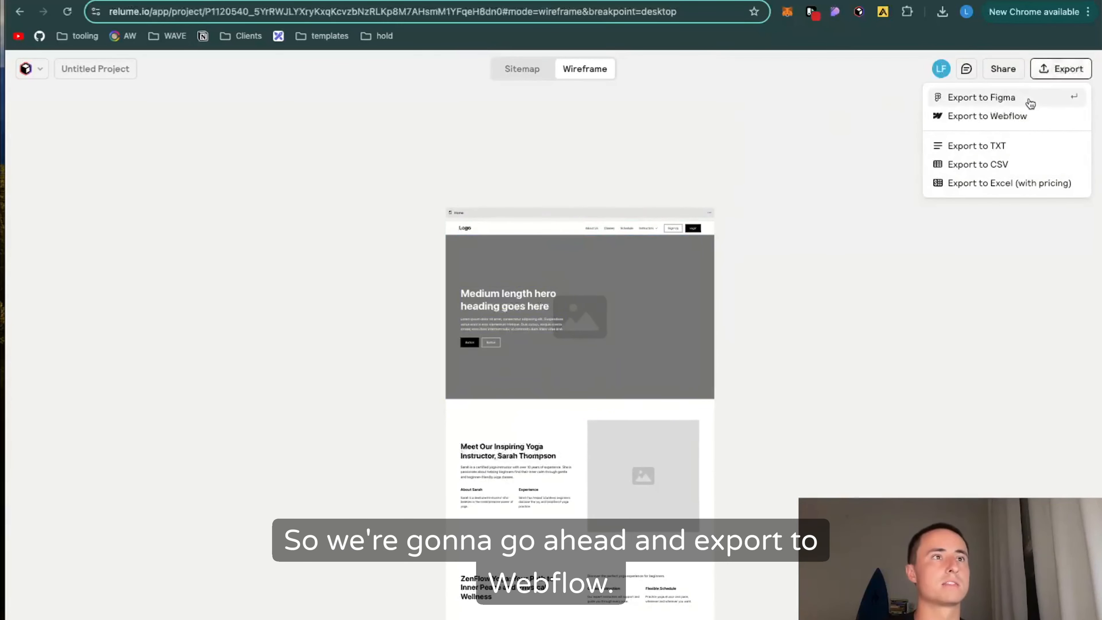
click(1015, 116)
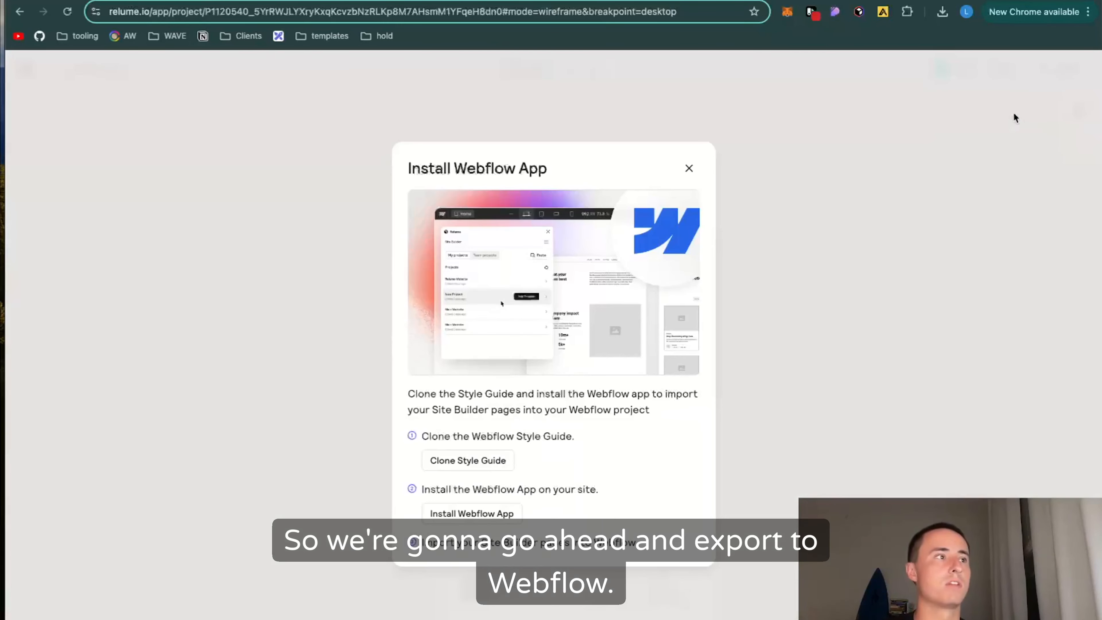
click(444, 462)
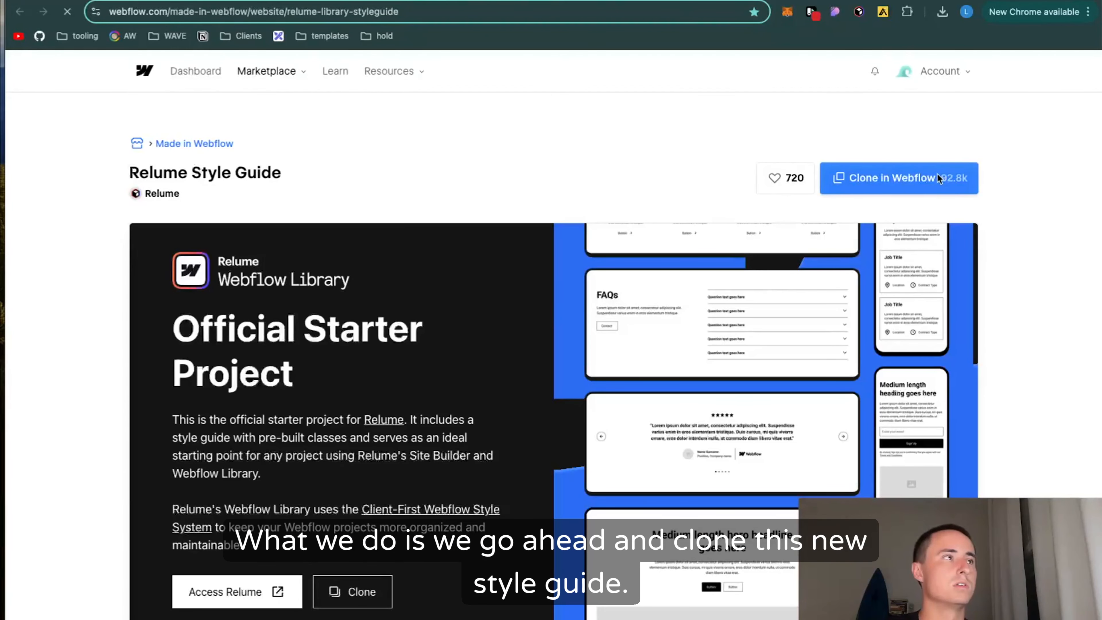
Step: Clone the Relume Style Guide into the workspace as a new Webflow site named ZenFlow Yoga
click(938, 179)
click(928, 104)
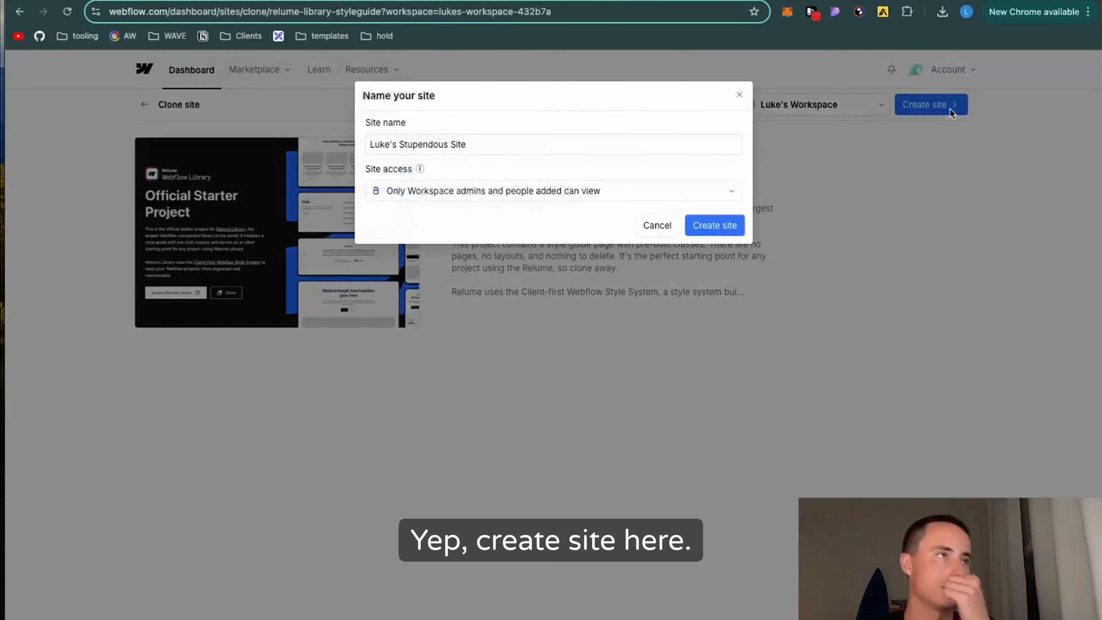
text(ZenFlow Yoga)
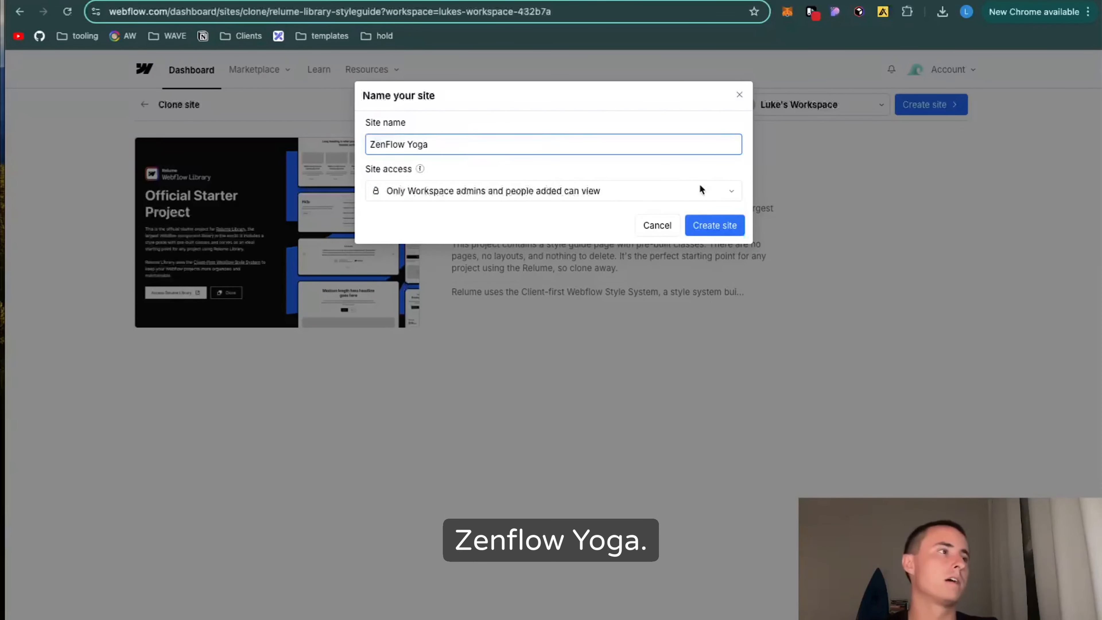
click(722, 227)
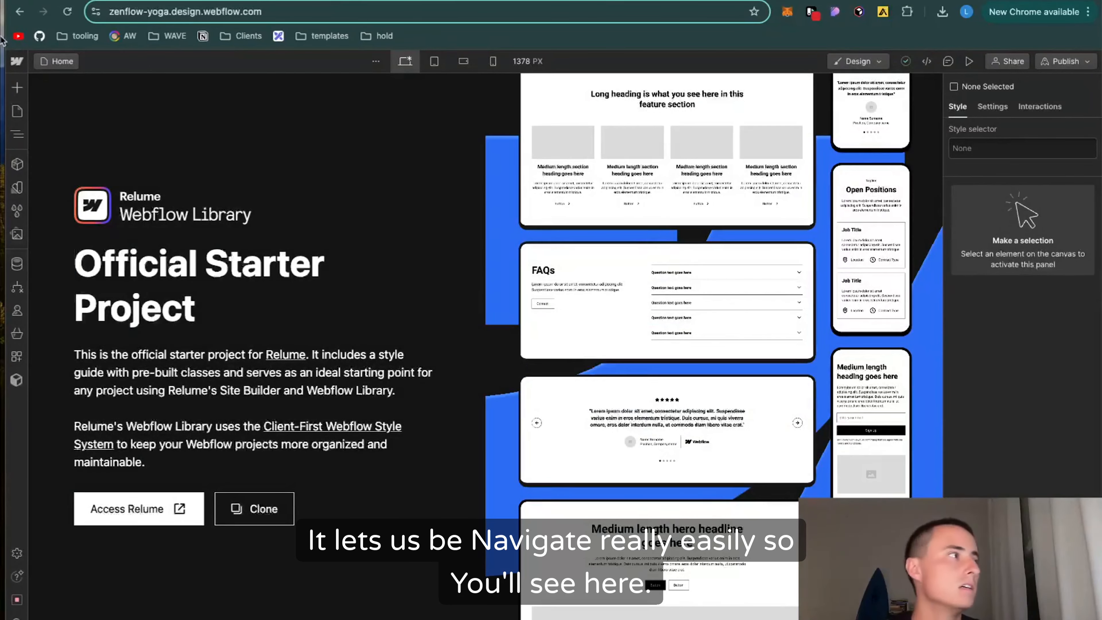
Step: Check which pages the cloned ZenFlow Yoga site contains
click(18, 134)
click(17, 133)
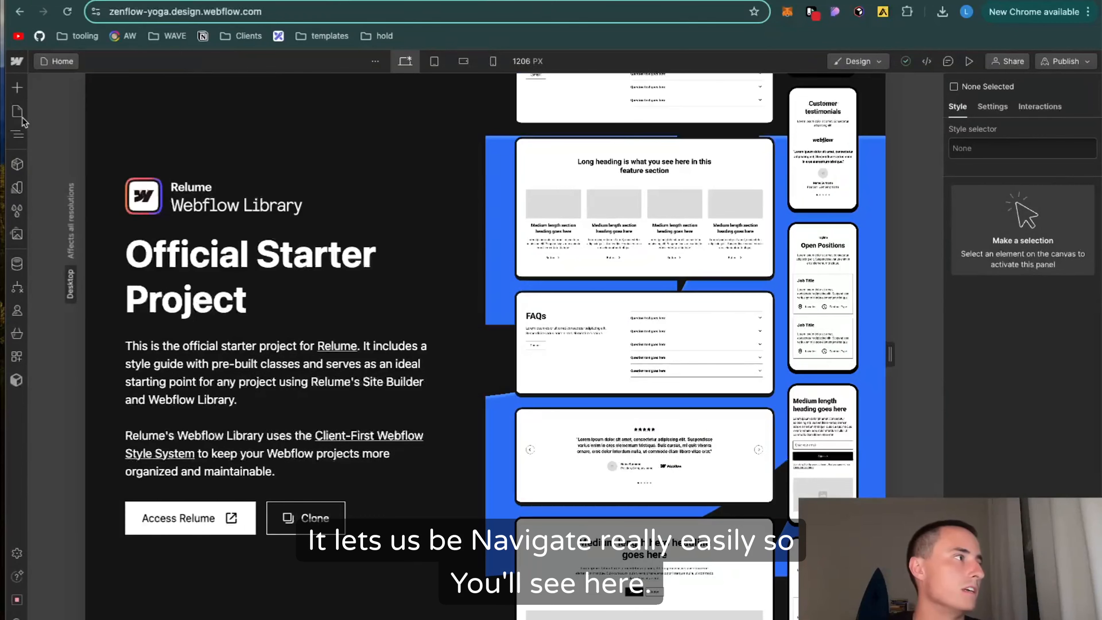
click(17, 112)
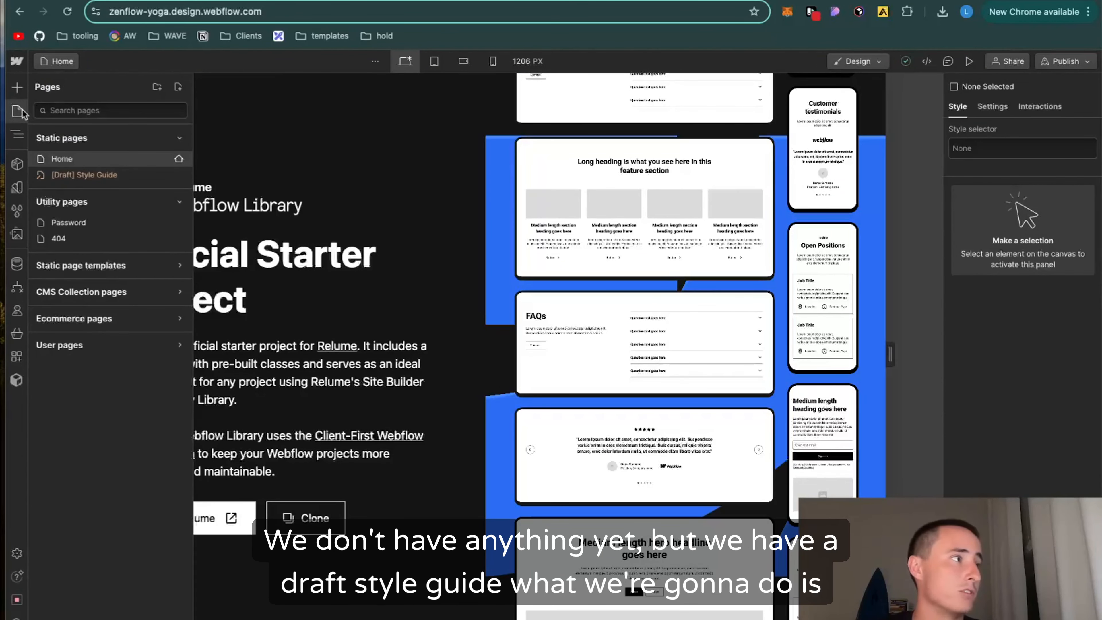
click(18, 112)
Step: Import the Primary Sitemap pages of Untitled Project into the site with the Relume Site Builder Import app
click(16, 380)
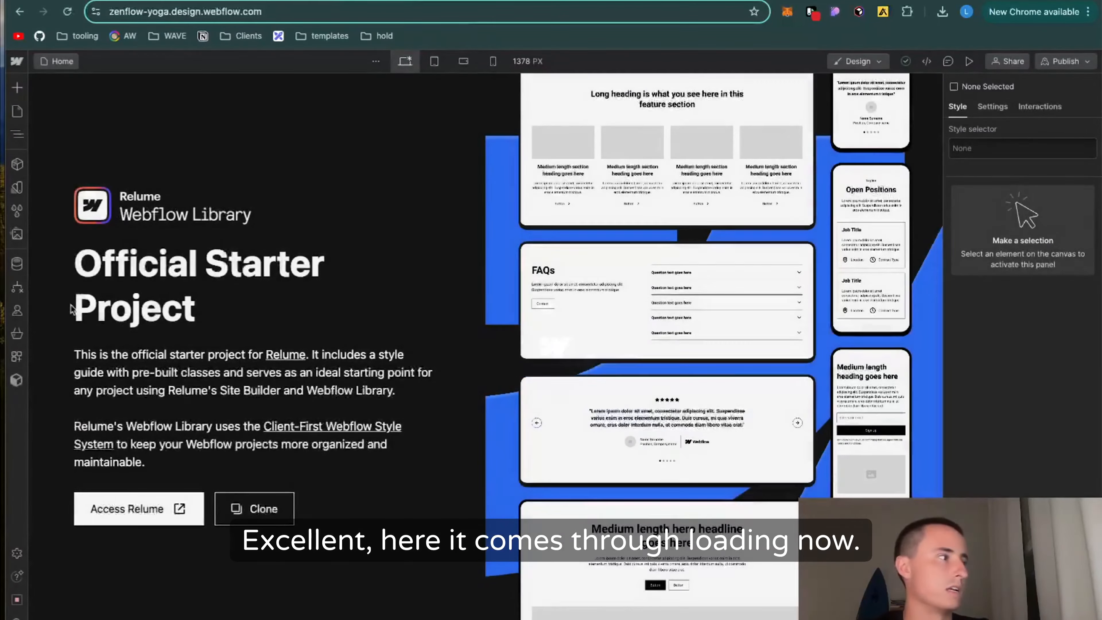
click(16, 380)
click(16, 356)
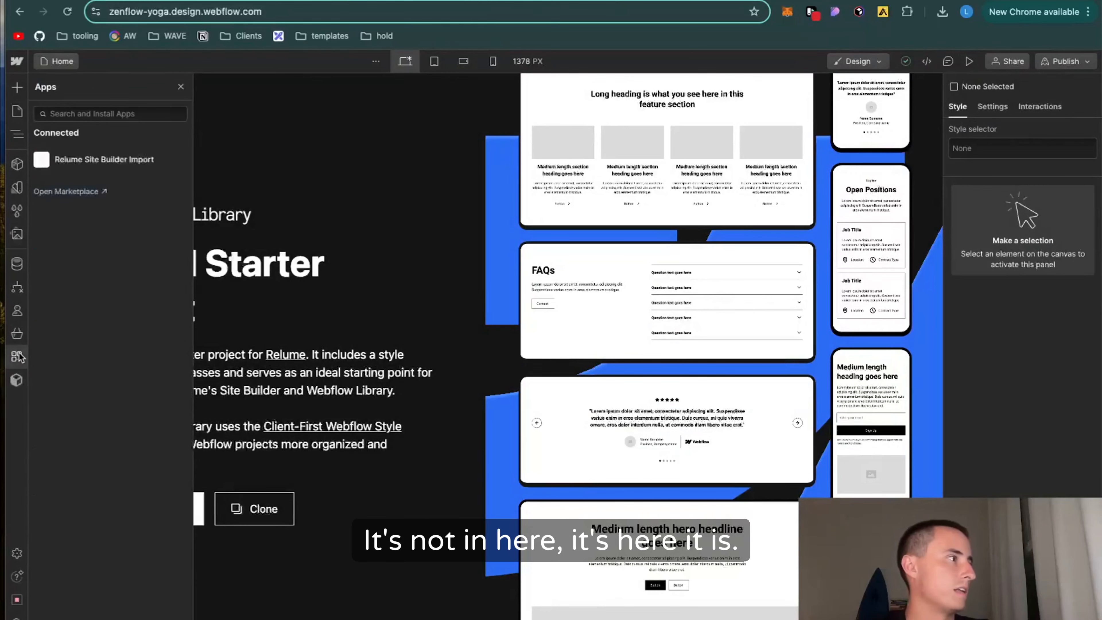
click(165, 161)
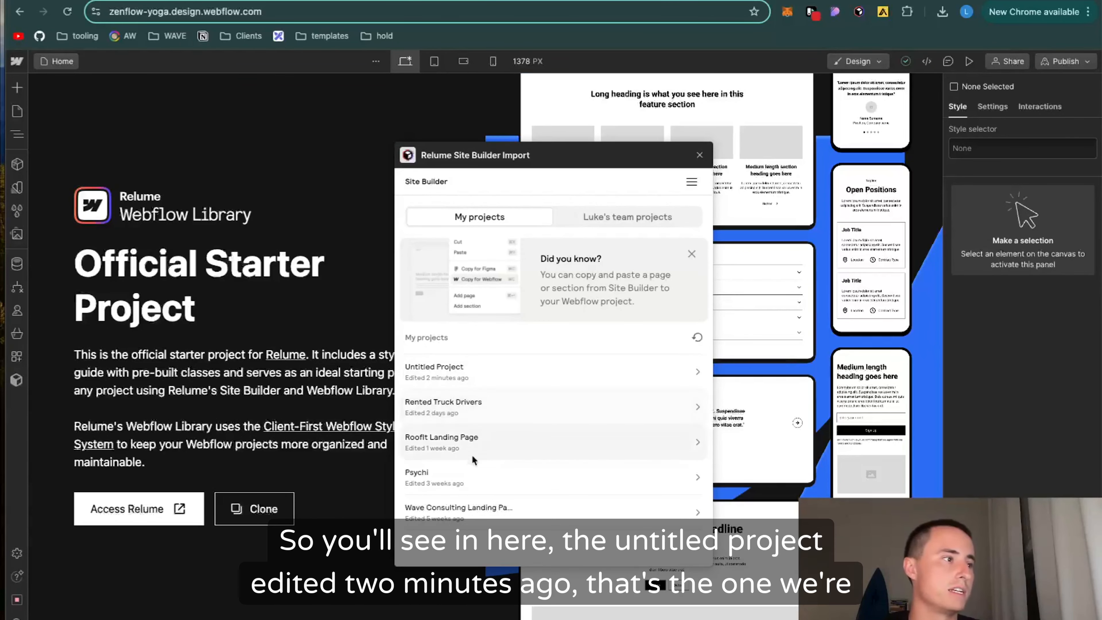
click(513, 367)
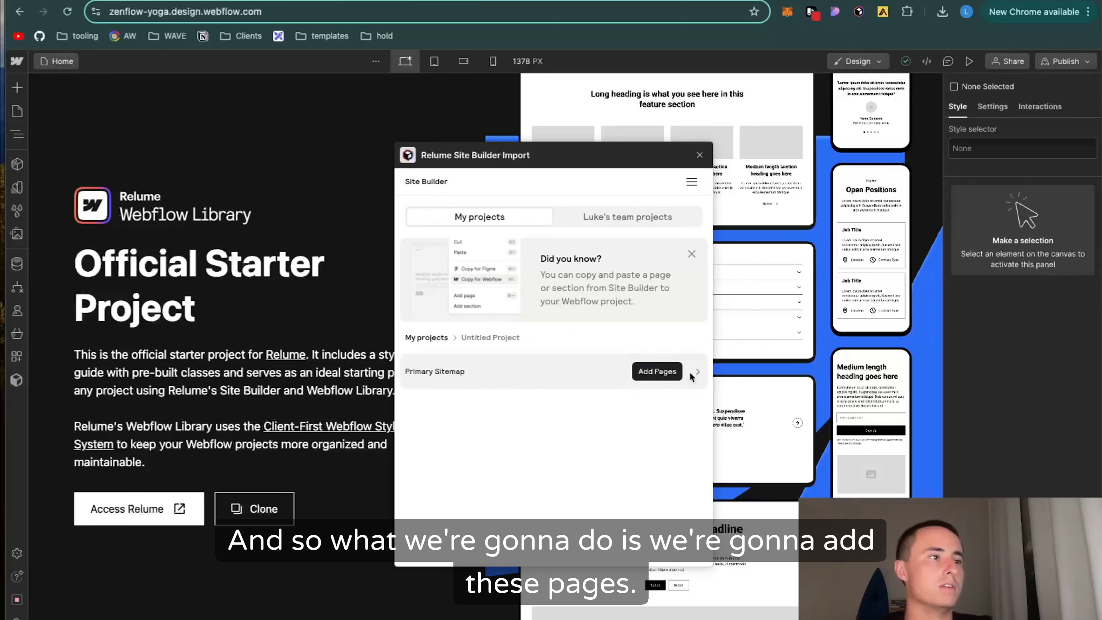
click(668, 371)
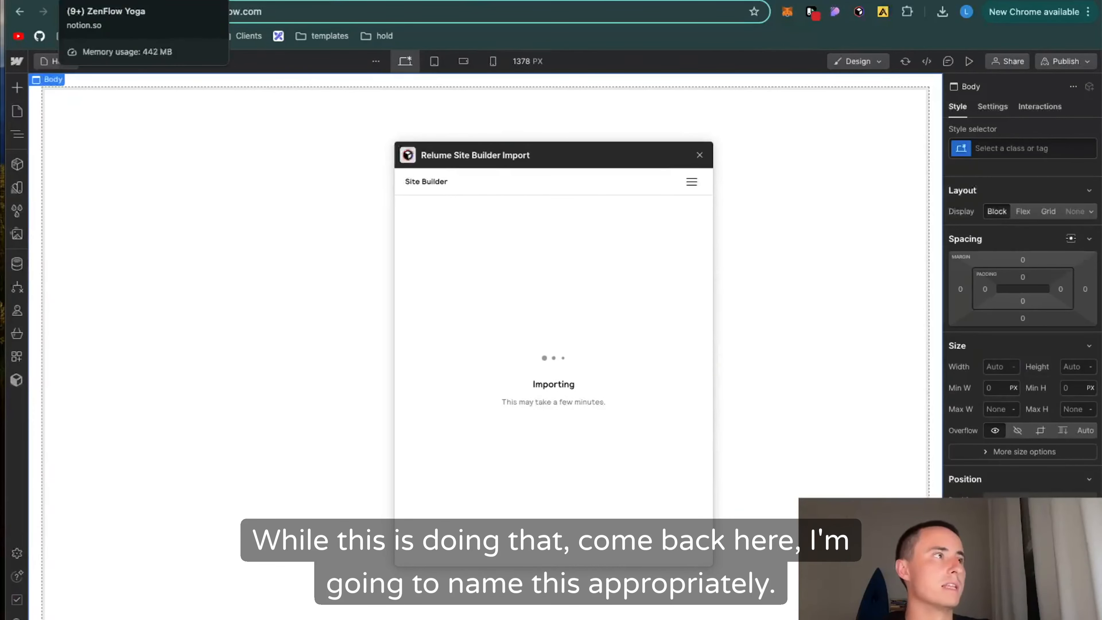
Step: Switch back to the Relume project, dismiss the Webflow app instructions and rename the project ZenFlow Yoga
click(256, 1)
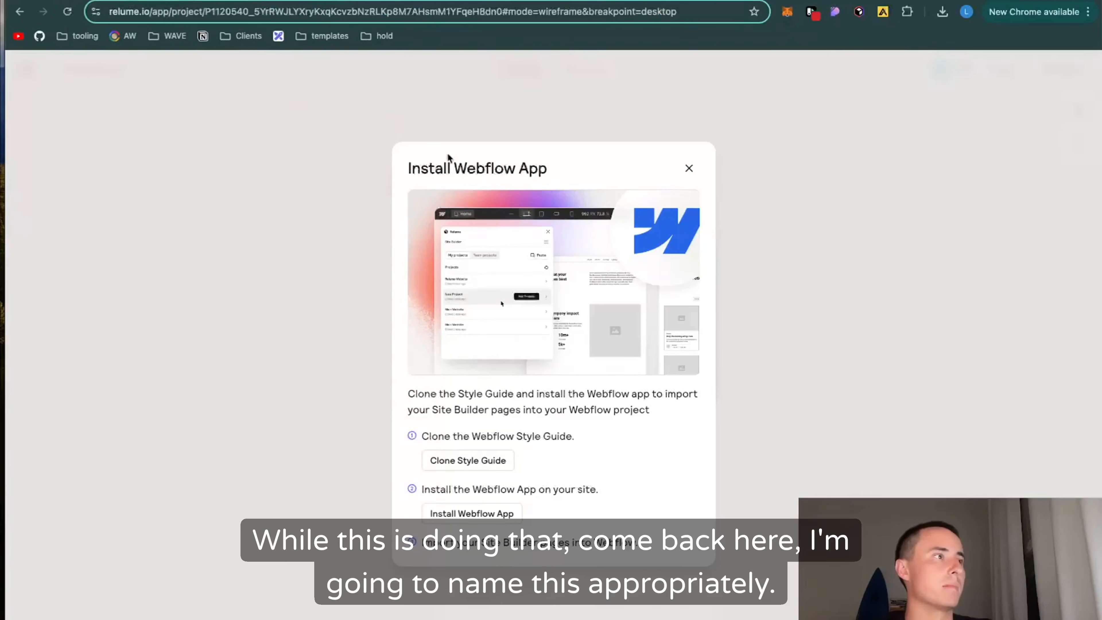
click(689, 168)
click(74, 69)
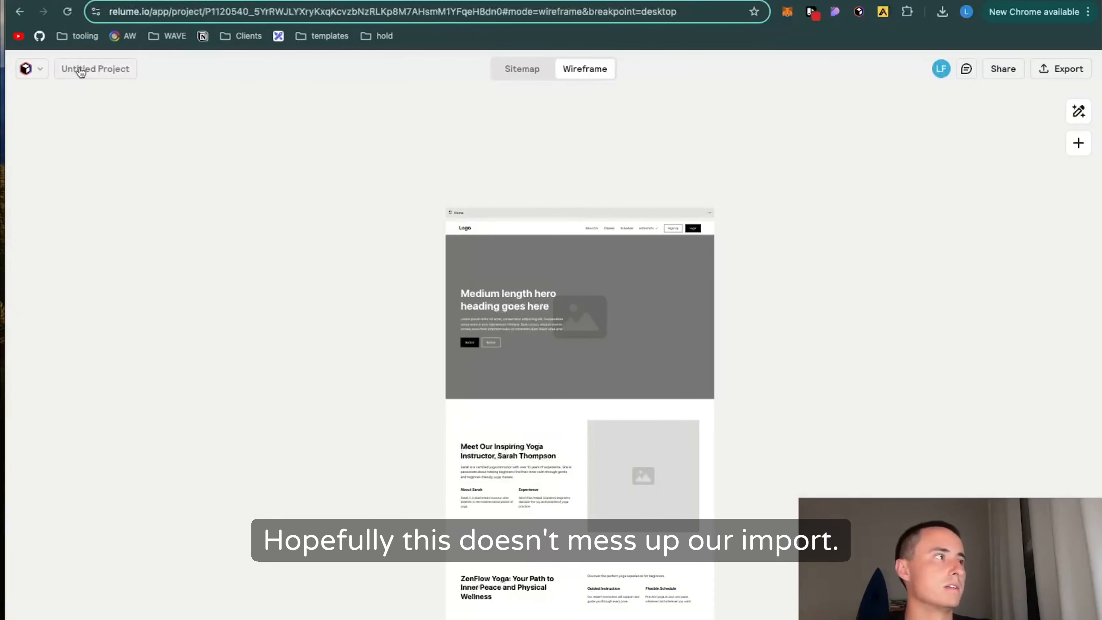
key(BackSpace)
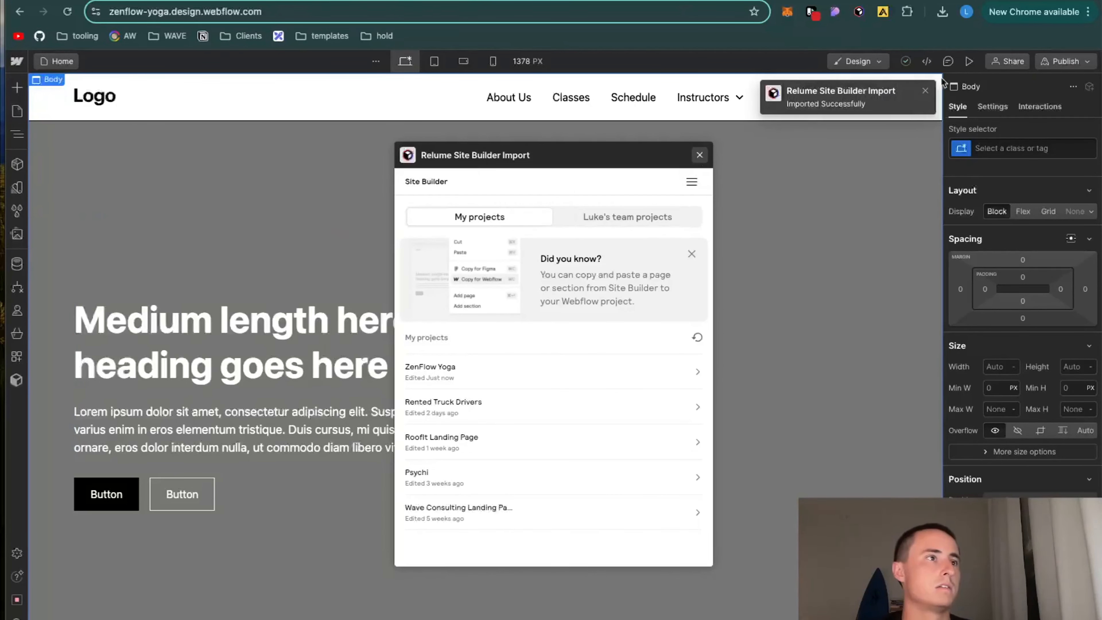
Step: Return to Webflow, dismiss the import app and review the imported home page's layout and copy below the hero
click(925, 90)
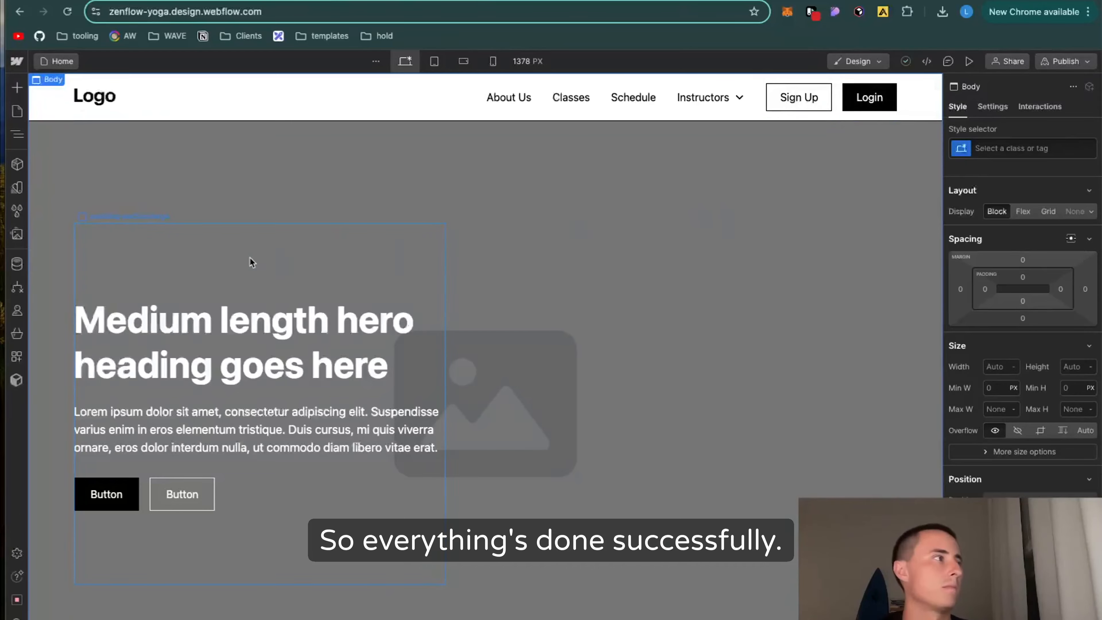
scroll(74, 294, down, 15)
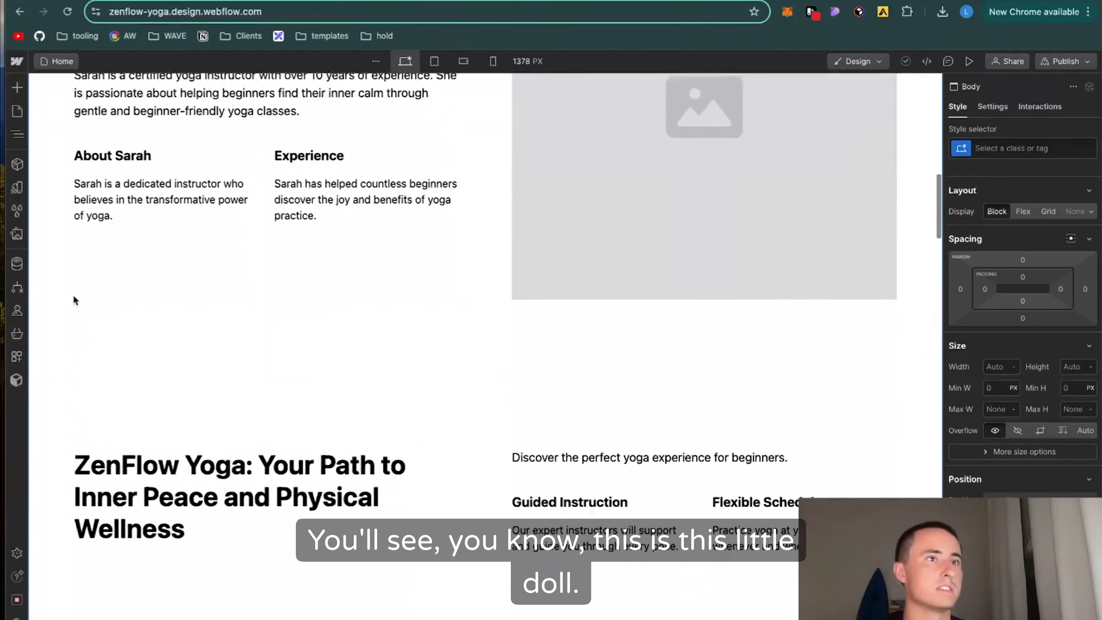
scroll(73, 300, down, 10)
scroll(74, 301, up, 20)
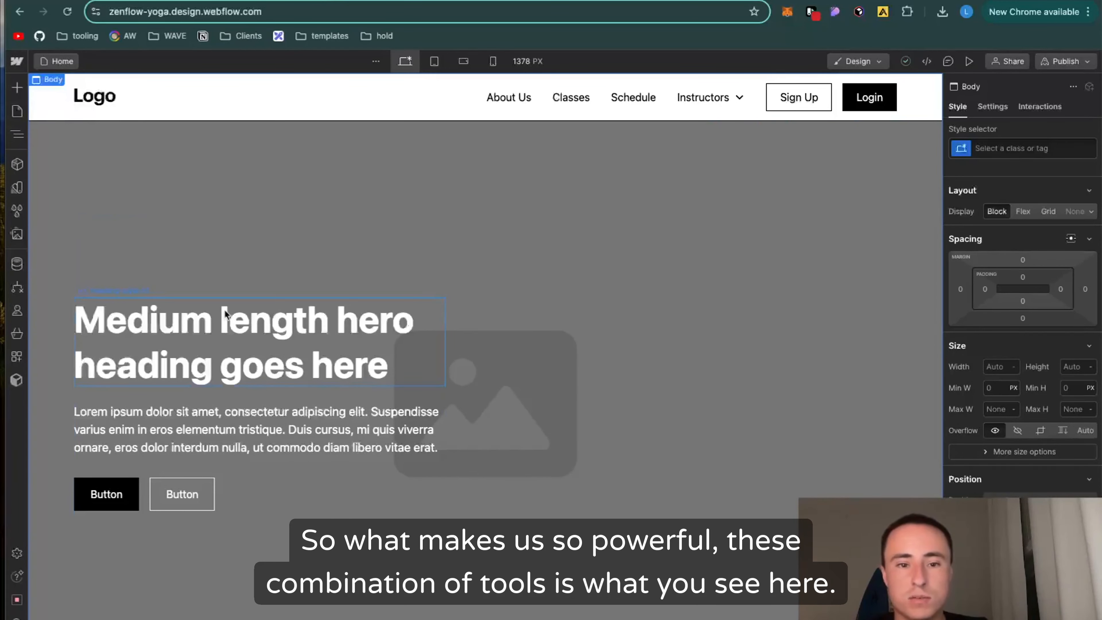
scroll(368, 293, down, 5)
scroll(368, 292, down, 10)
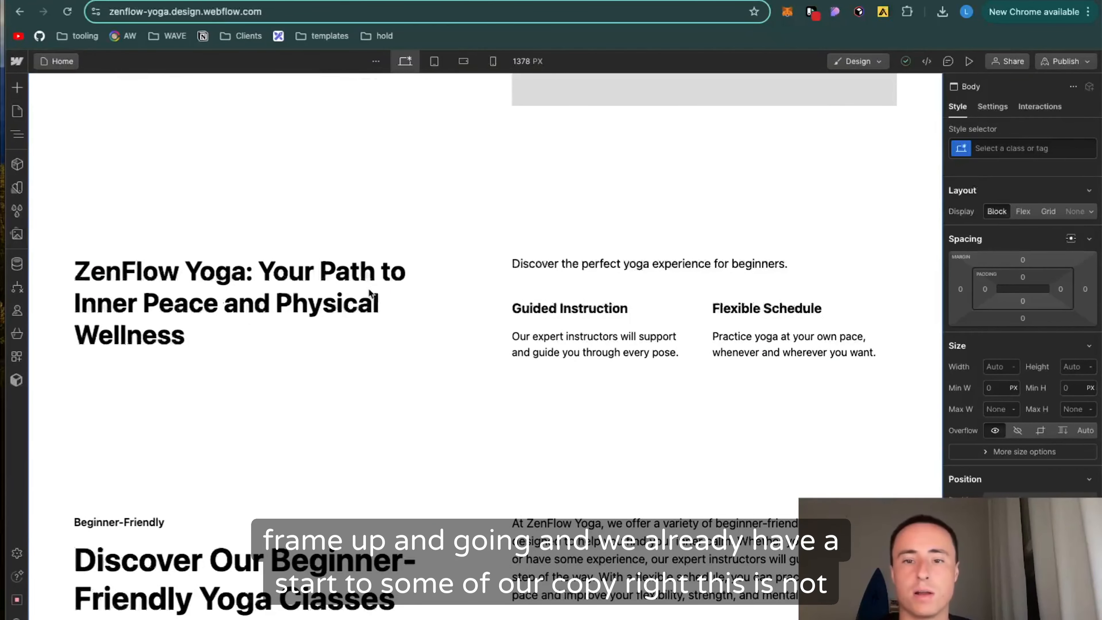
scroll(369, 291, up, 5)
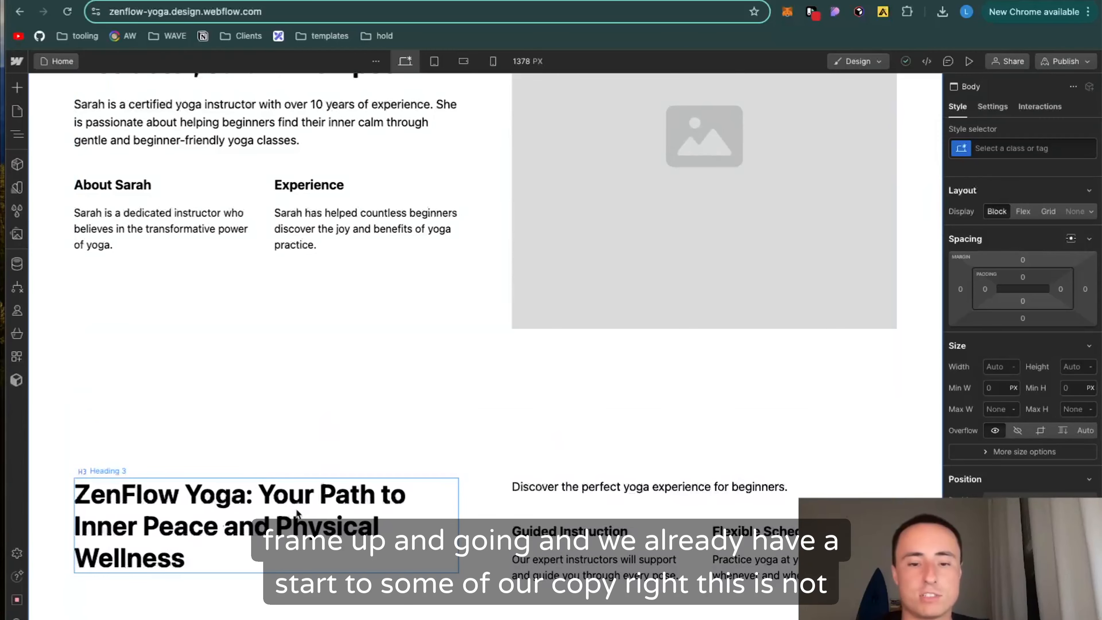
scroll(297, 513, up, 4)
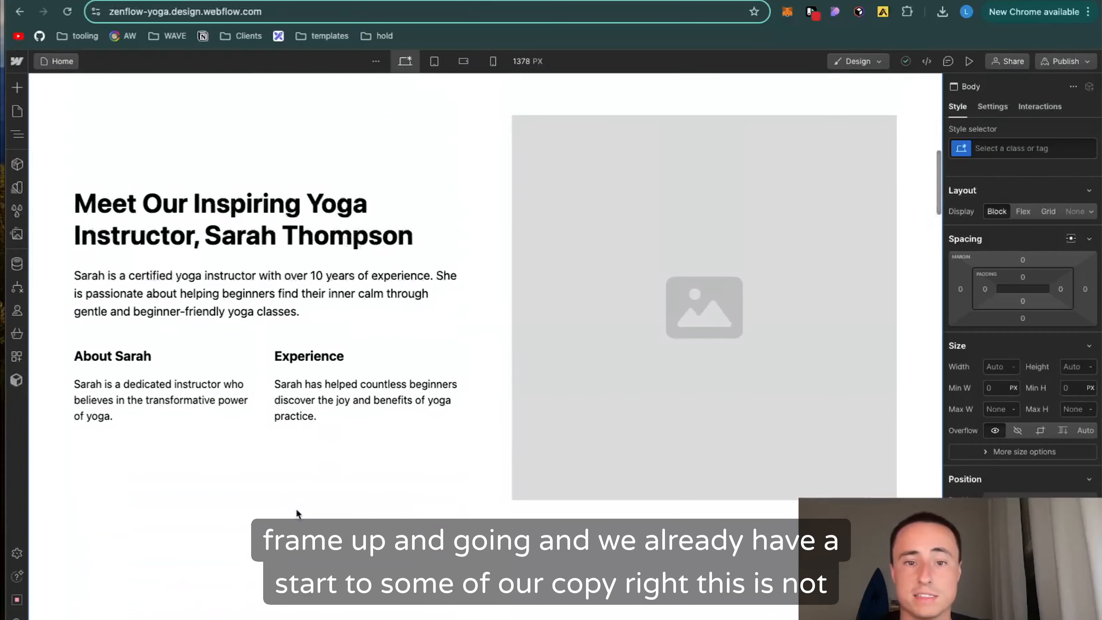
scroll(296, 313, up, 5)
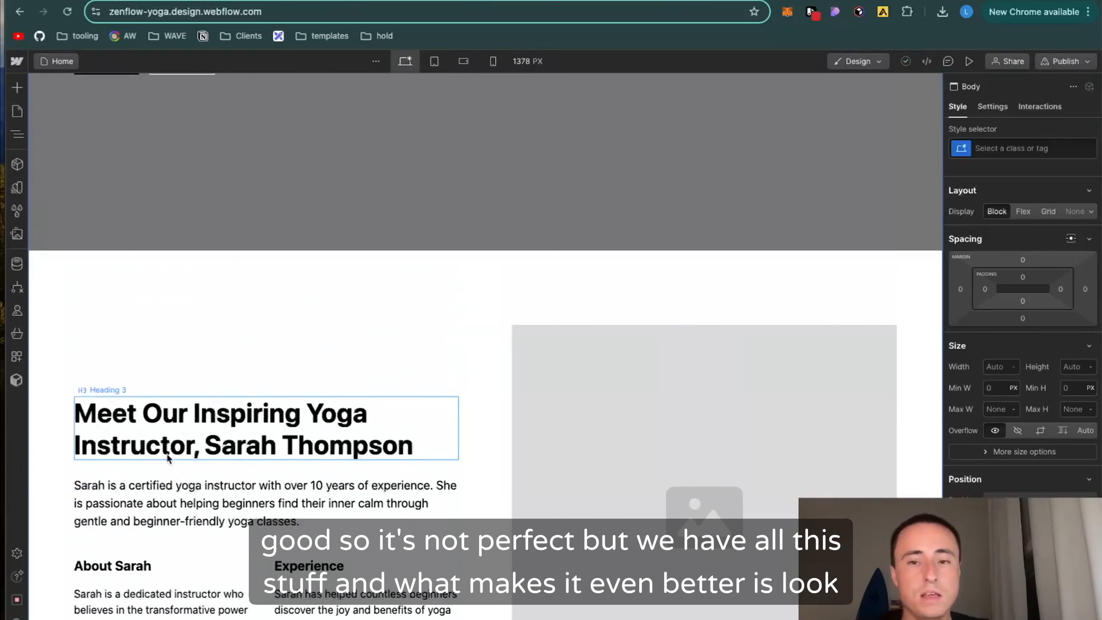
scroll(167, 454, up, 10)
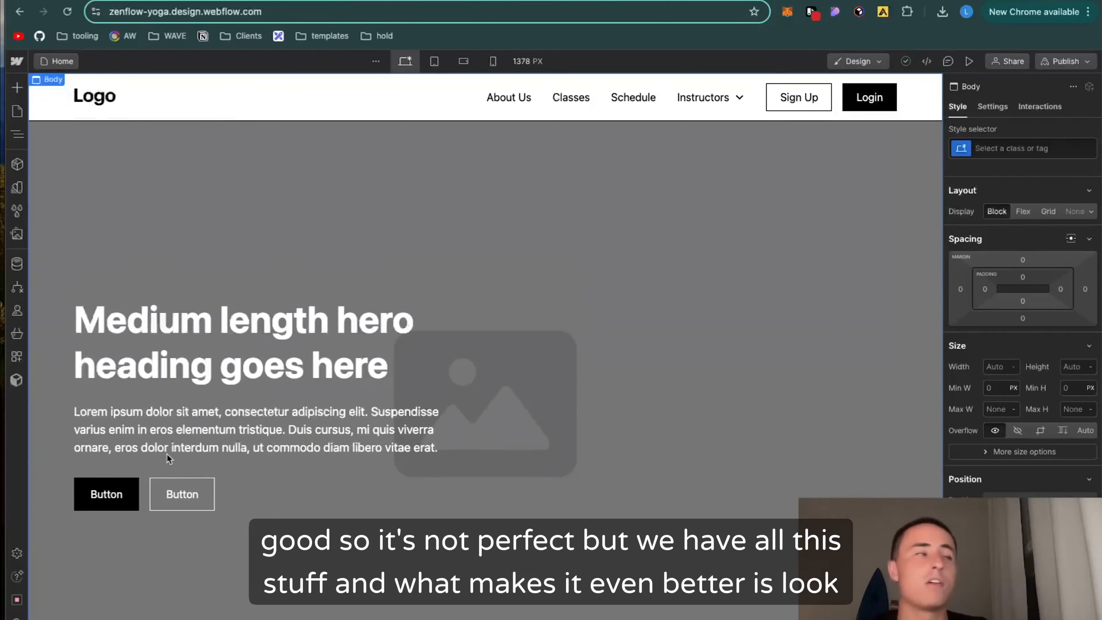
Step: Upload nine WebP images from the Downloads folder to the site's assets, from testimonial 4.webp through the yoga logo image
click(17, 111)
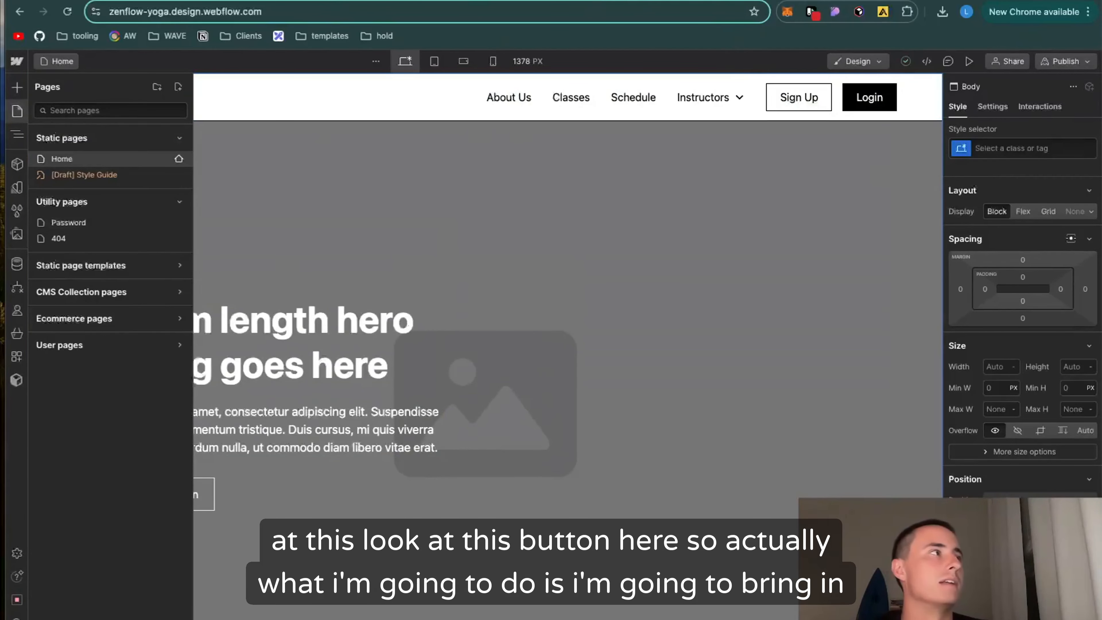
click(16, 235)
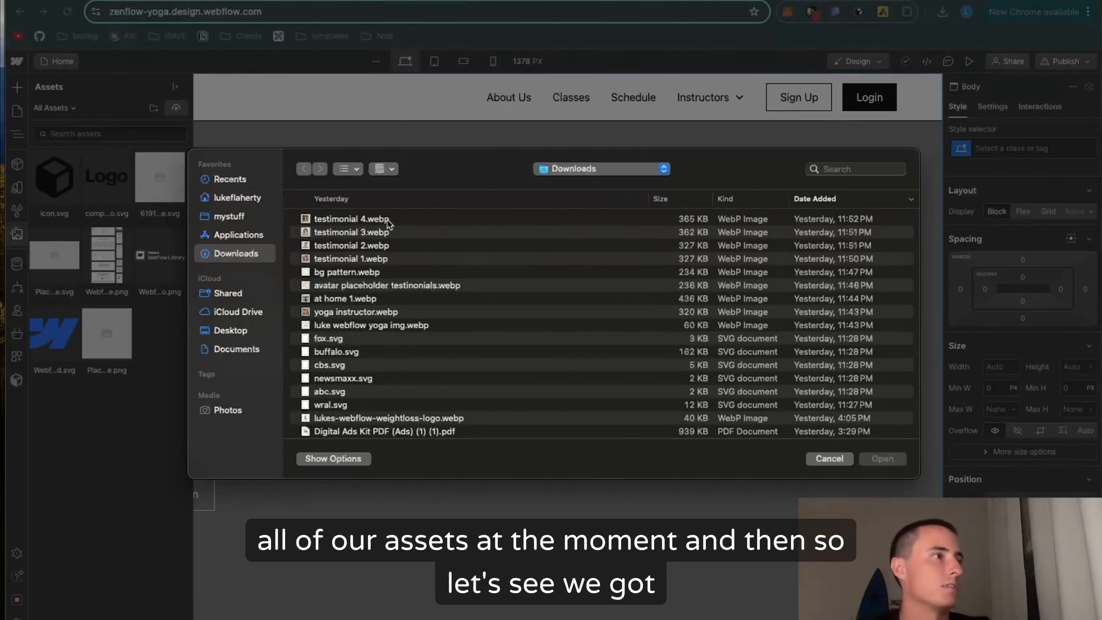
click(386, 220)
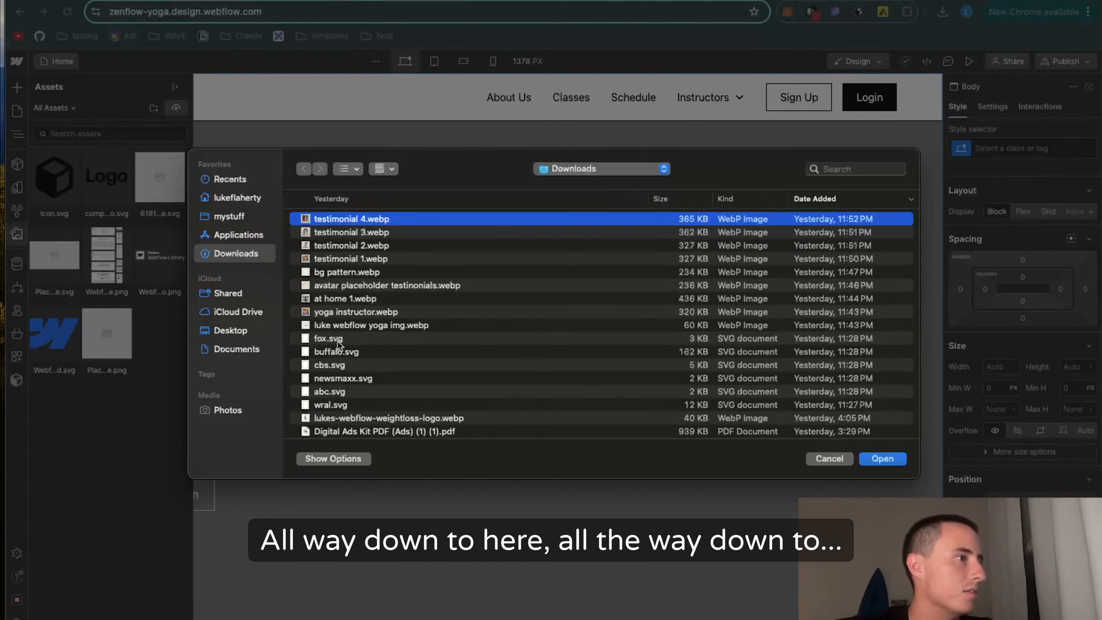
click(340, 325)
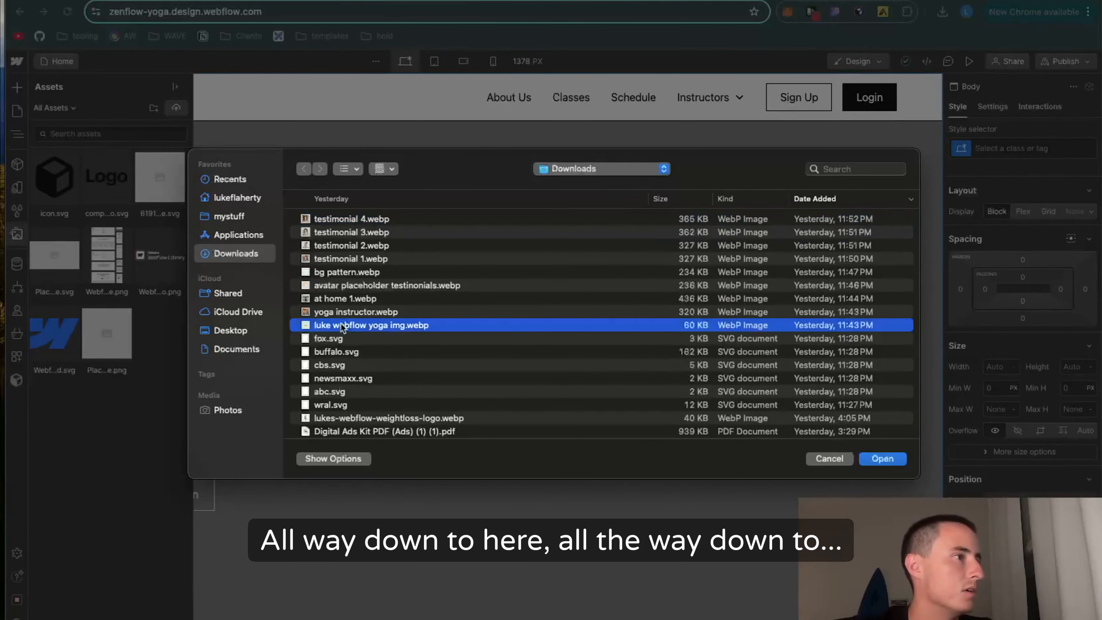
shift+click(365, 217)
scroll(505, 394, down, 2)
scroll(505, 394, up, 2)
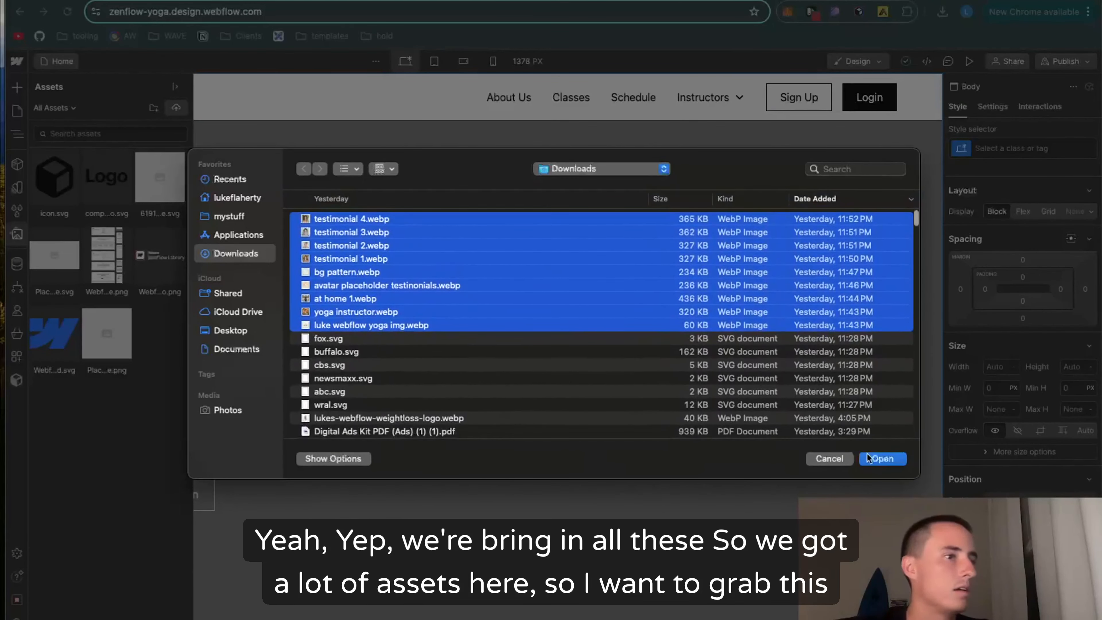
click(872, 458)
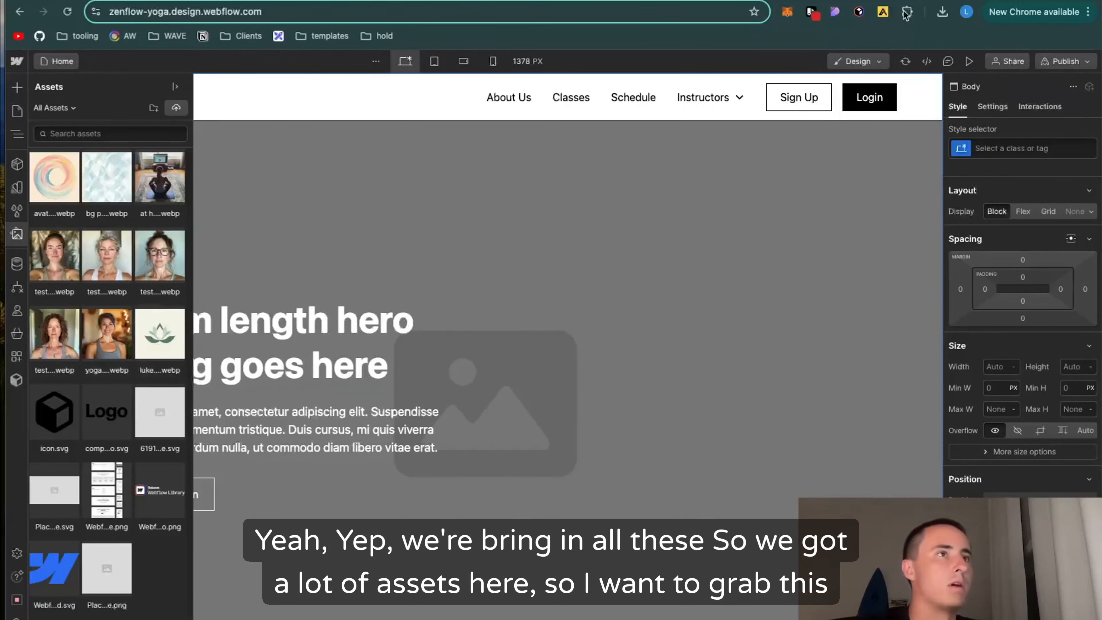
Step: Sample the dark green #5b7768 with the colour picker extension for the call-to-action buttons
click(834, 12)
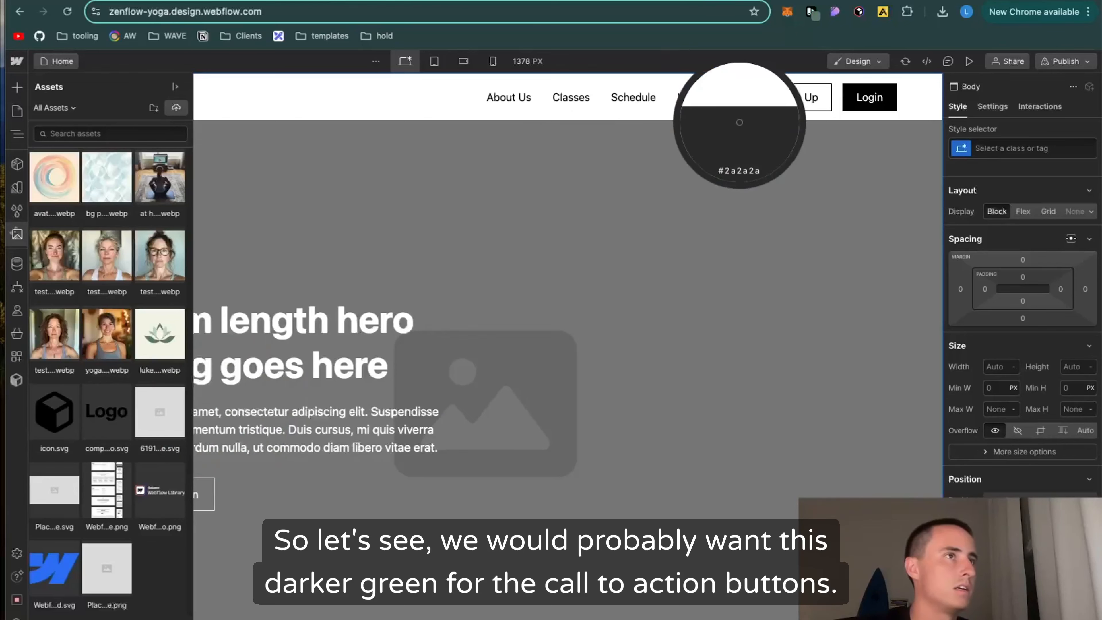
click(811, 12)
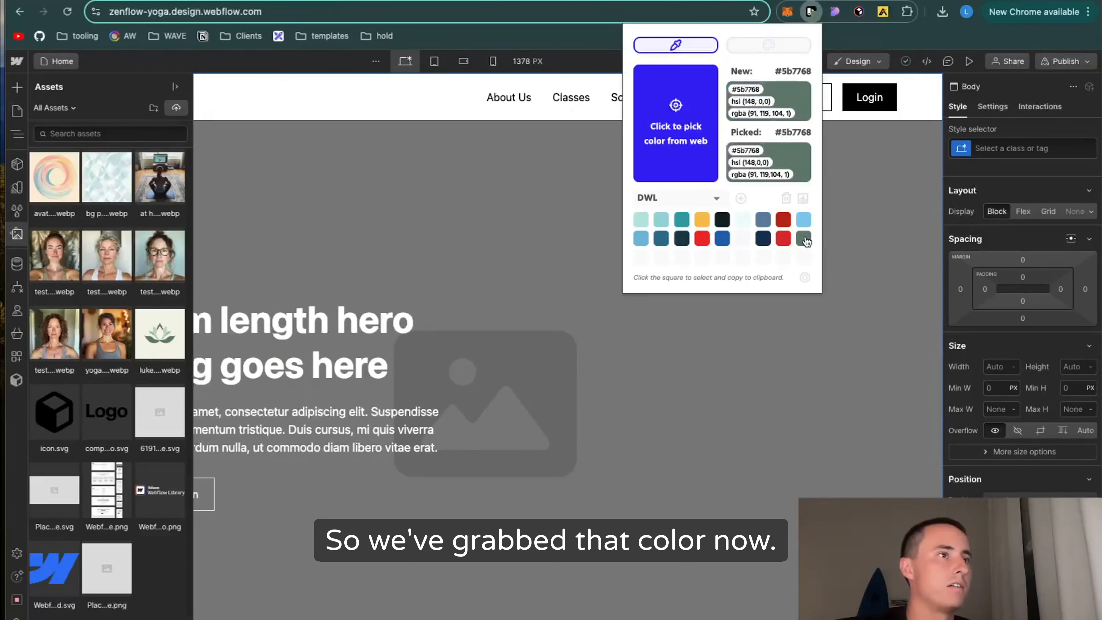
click(313, 212)
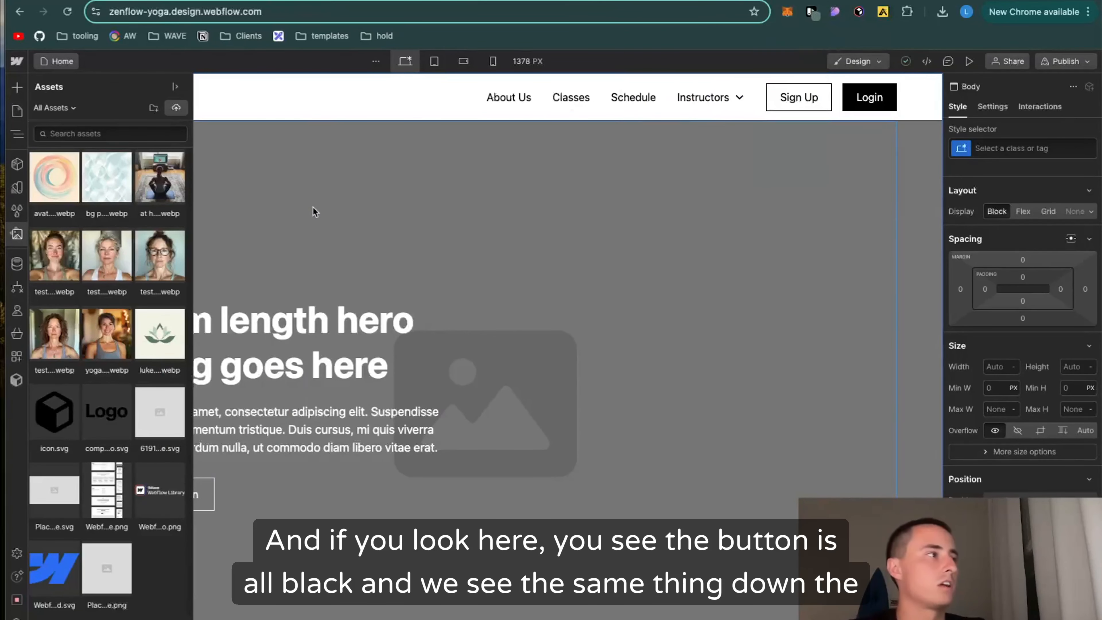
Step: Hide the site assets and open the Style Guide page at the Buttons section of its UI Elements
scroll(718, 262, down, 10)
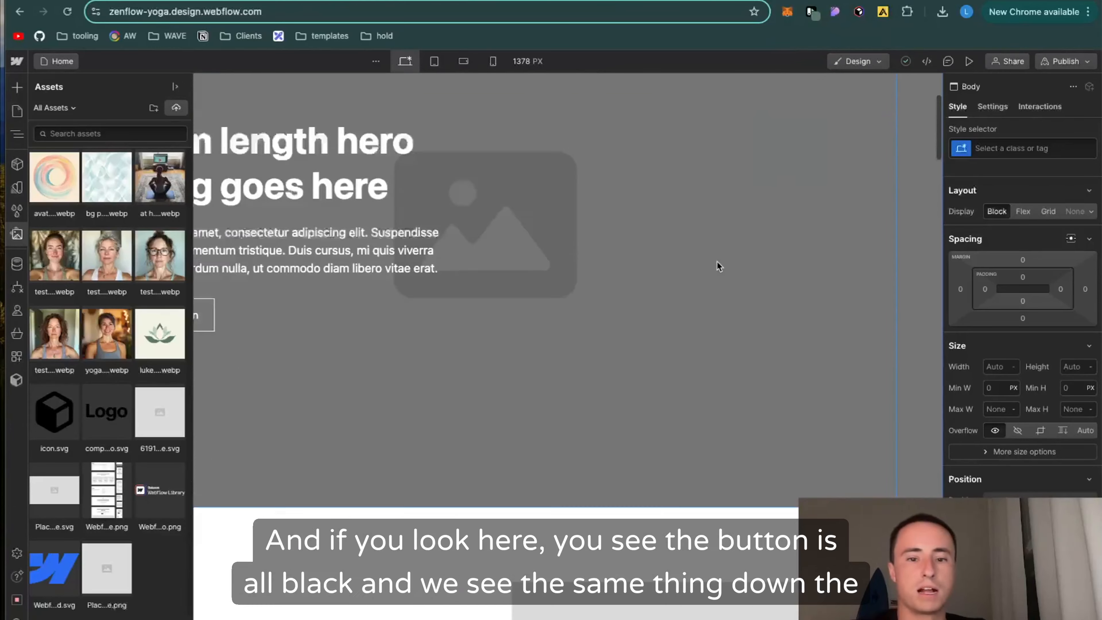
click(17, 232)
scroll(214, 301, up, 5)
scroll(96, 419, up, 3)
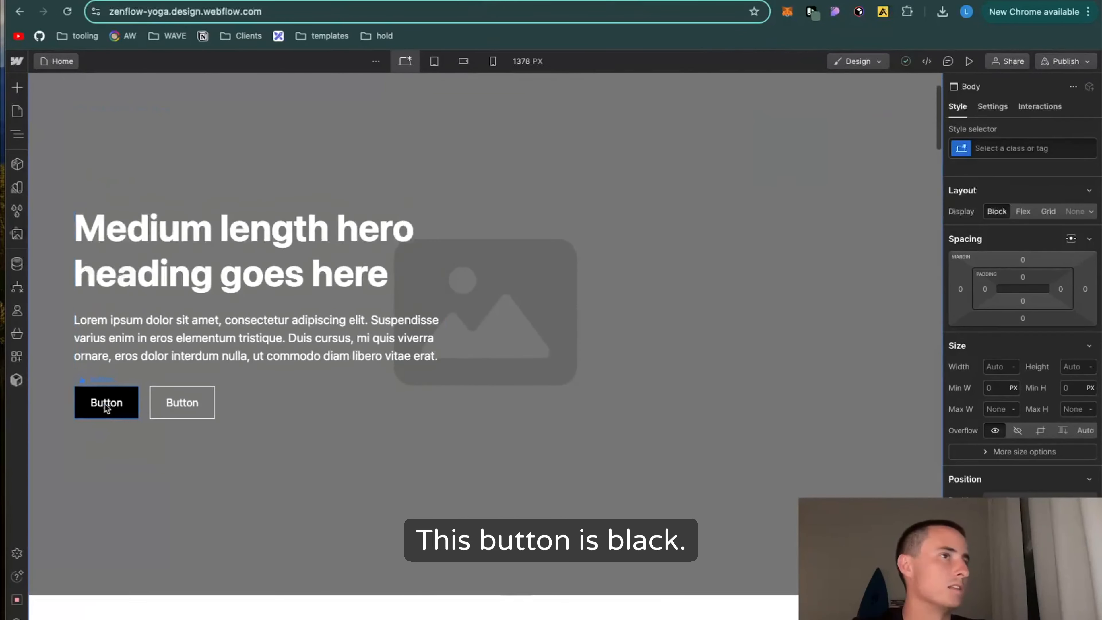
click(17, 111)
click(84, 174)
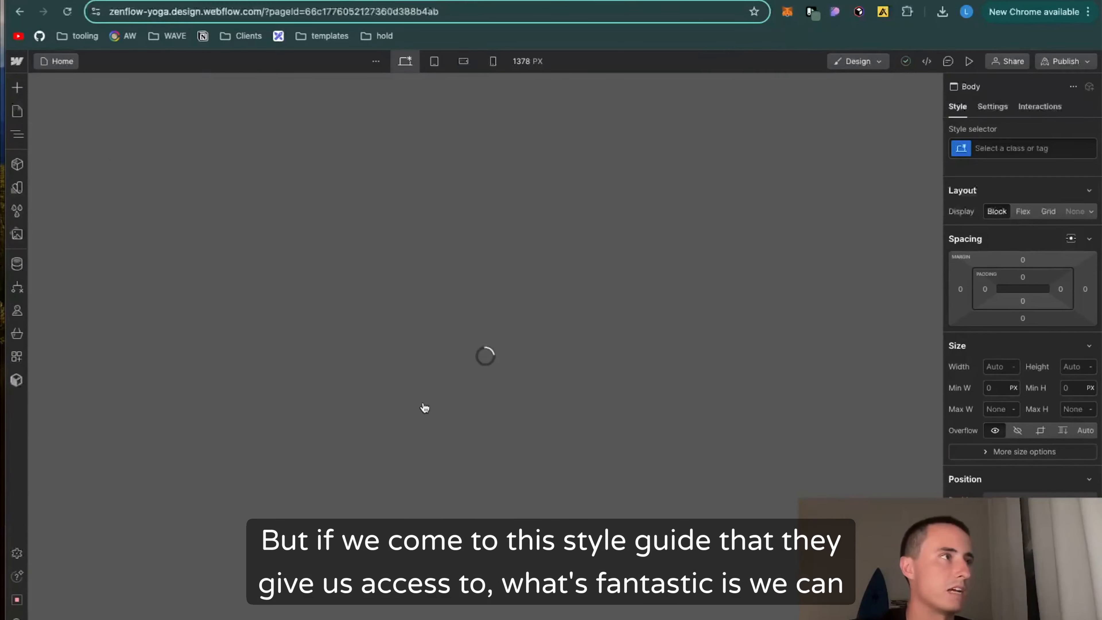
scroll(321, 378, down, 5)
scroll(322, 378, down, 20)
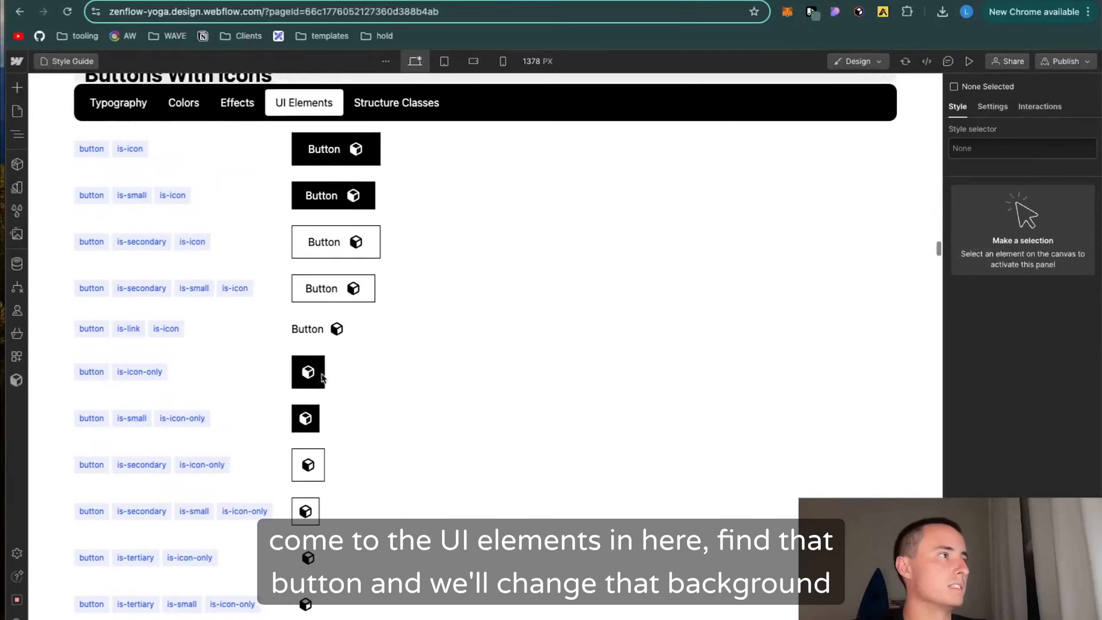
scroll(322, 369, up, 15)
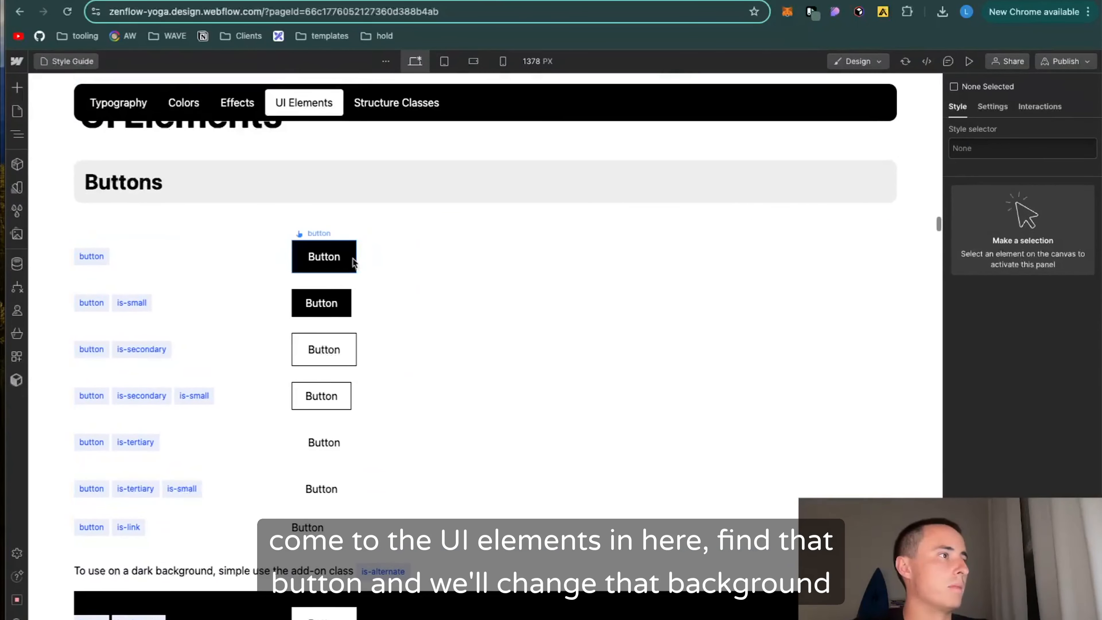
Step: Give the base button class a custom #5b7768 background, remove its border and set its corner radius to 8 px
click(351, 261)
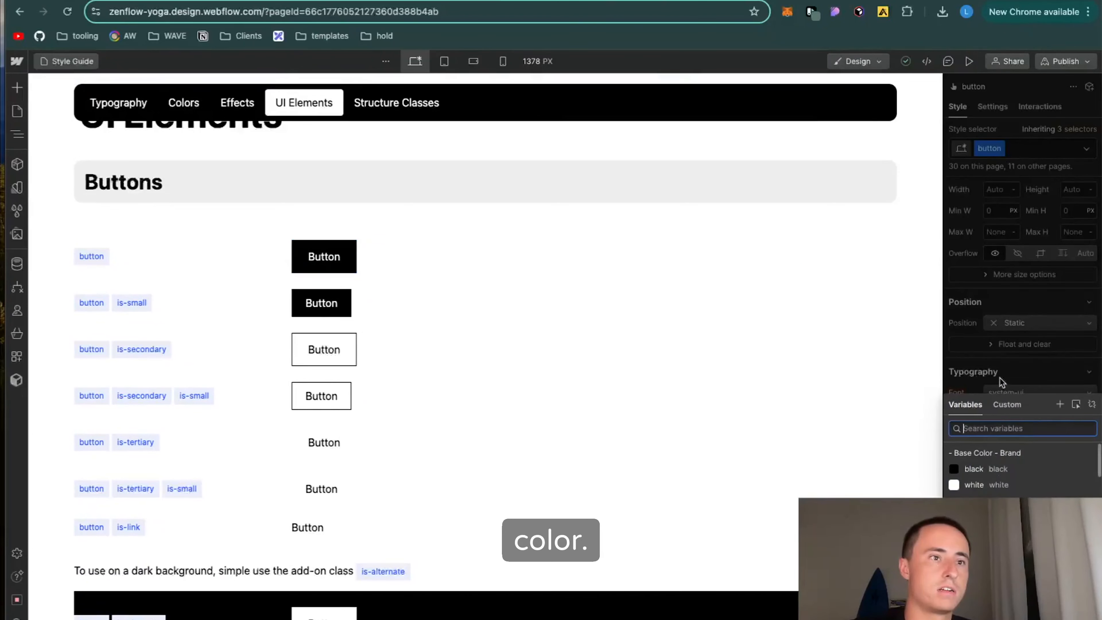
click(1000, 411)
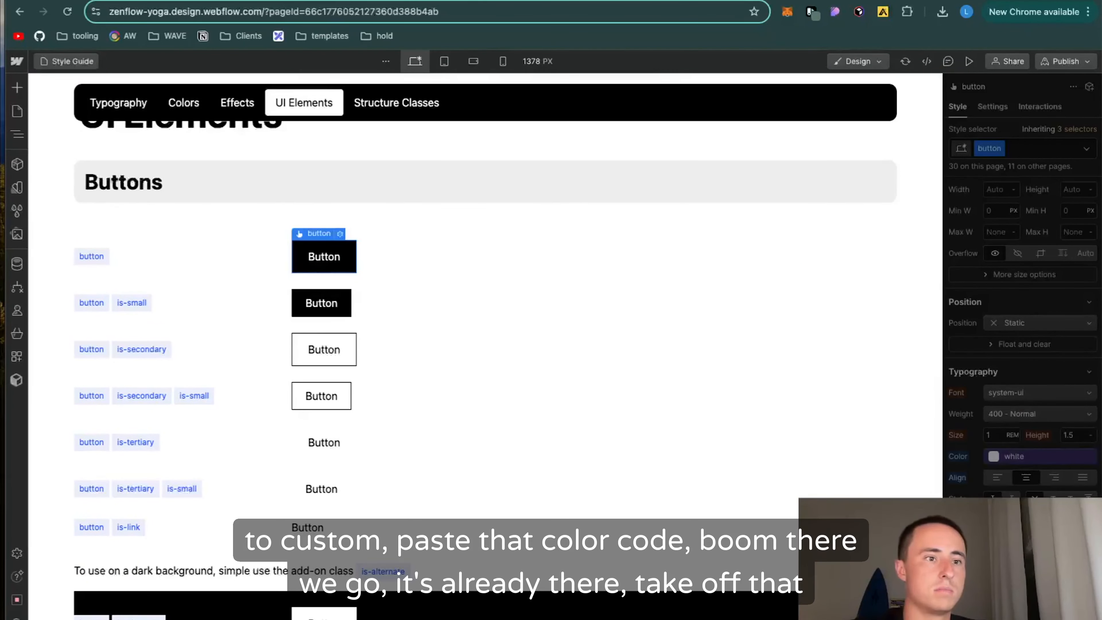
key(super+v)
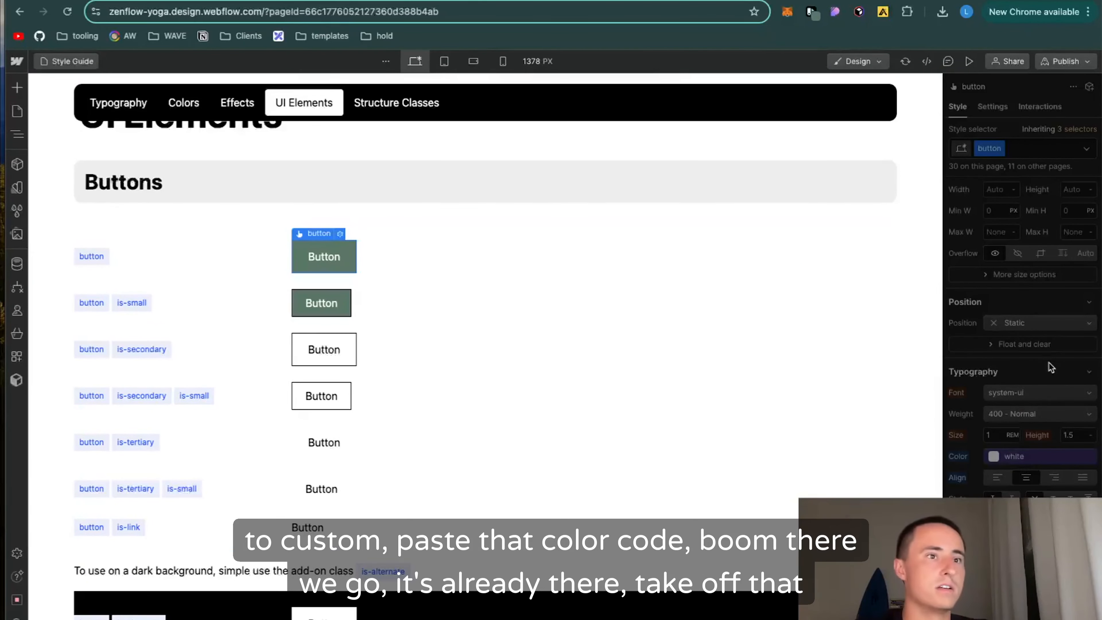
scroll(1041, 390, down, 5)
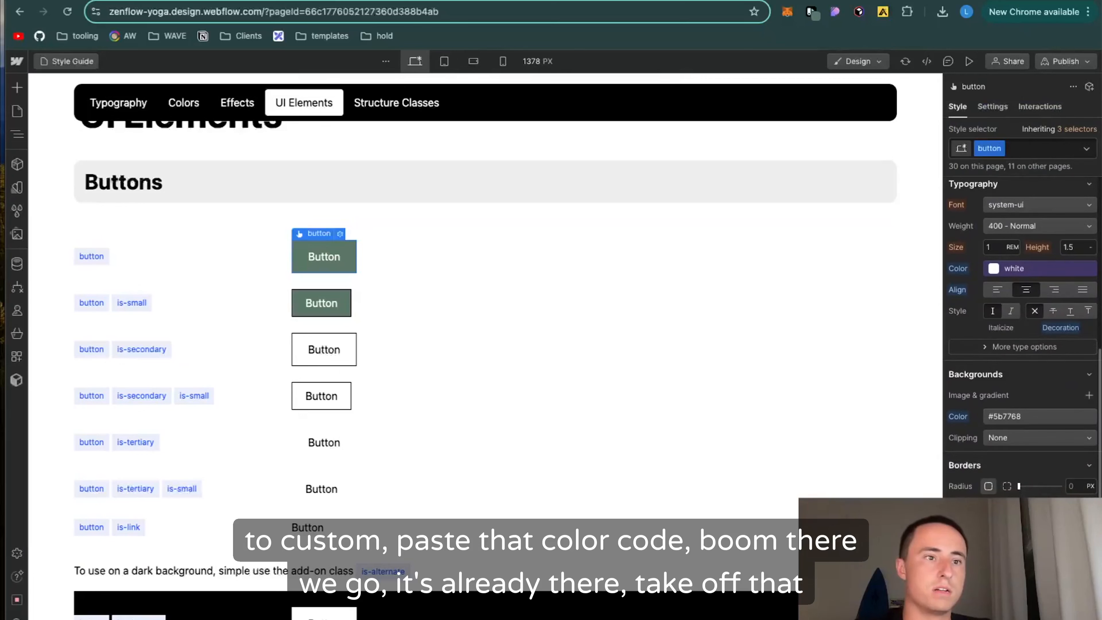
click(1019, 485)
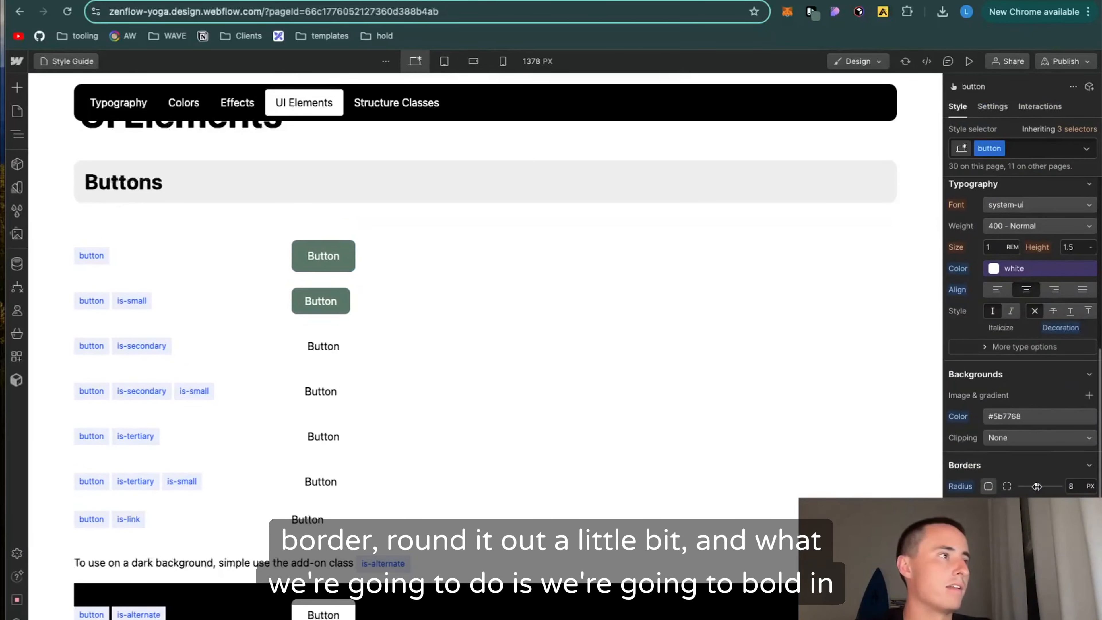
Step: Set the base button class's font weight to 600 - Semi Bold
click(347, 250)
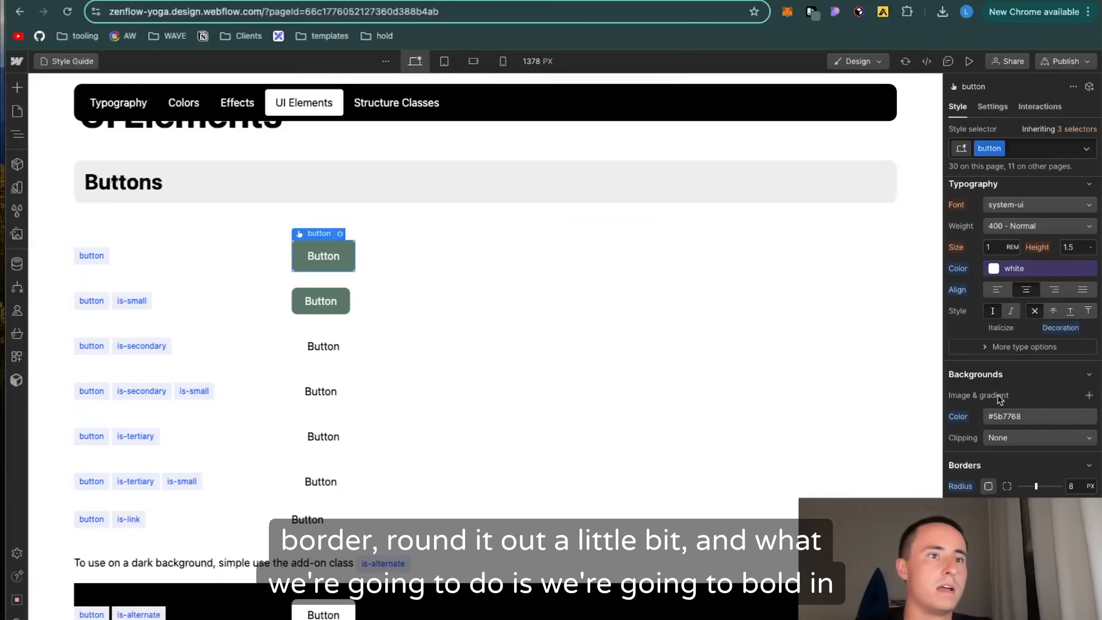
scroll(1036, 393, up, 2)
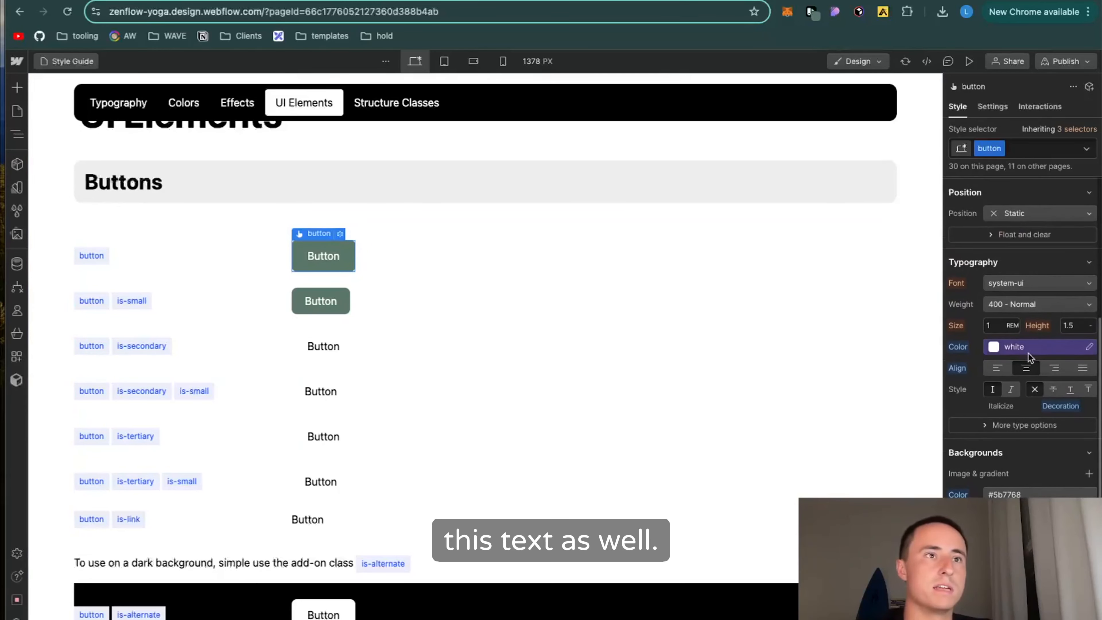
scroll(1031, 356, up, 5)
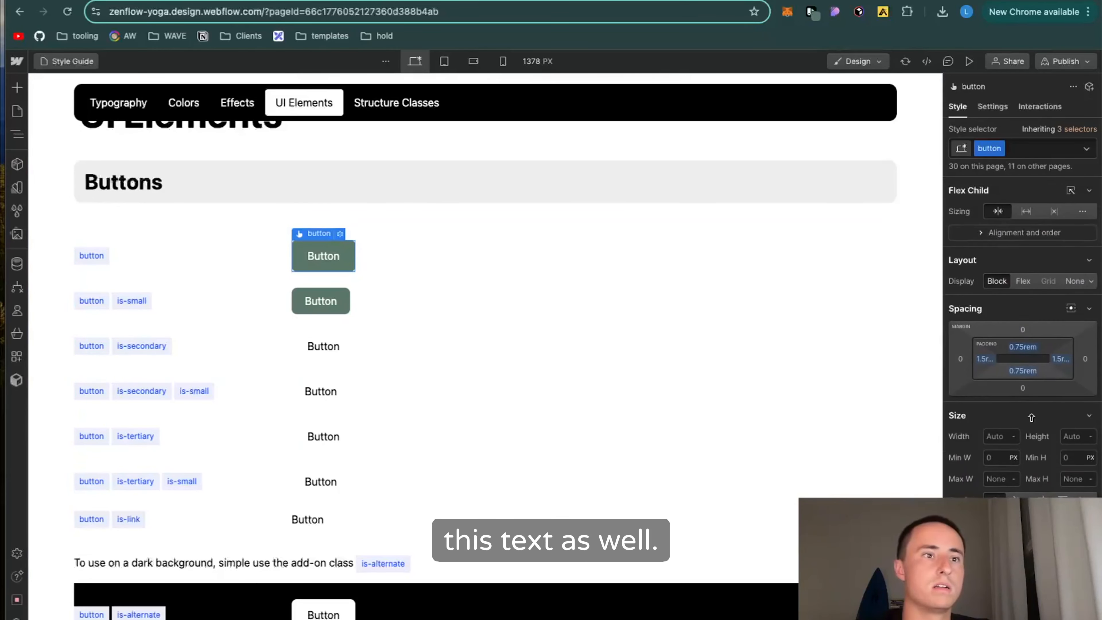
scroll(1028, 356, down, 5)
click(1034, 373)
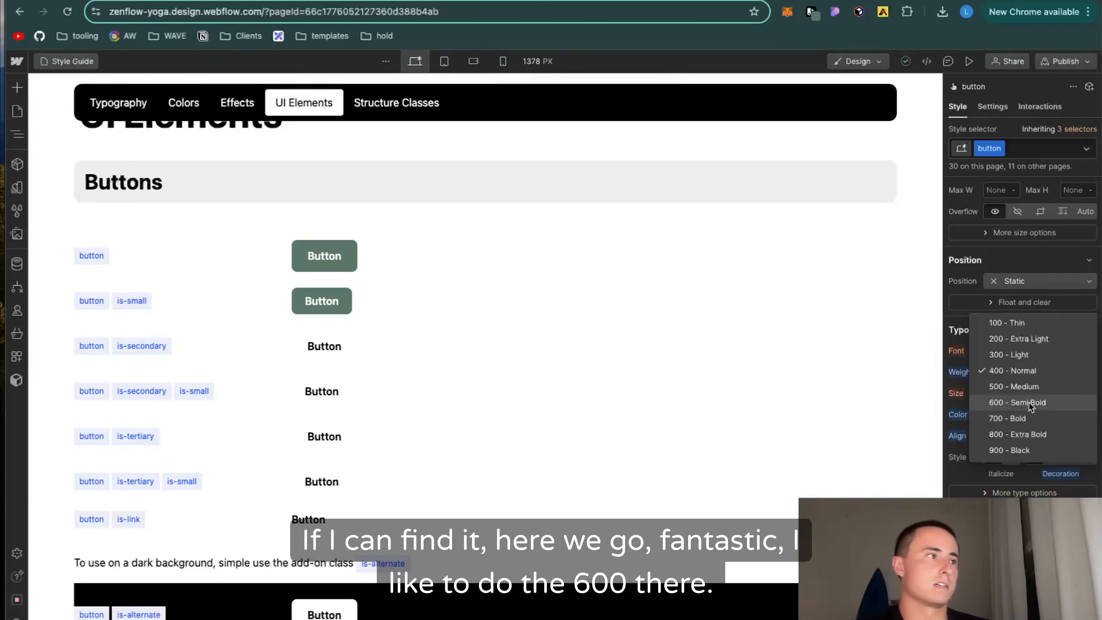
click(1017, 403)
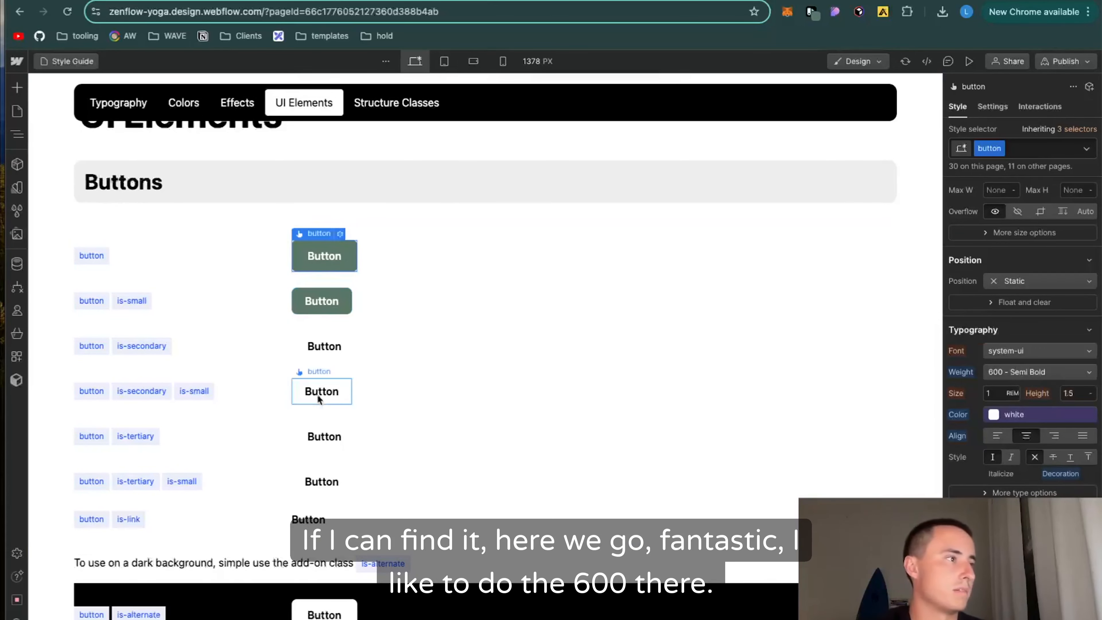
Step: Return to the Home page and replace the placeholder logo in the navbar with the uploaded lotus image
click(18, 114)
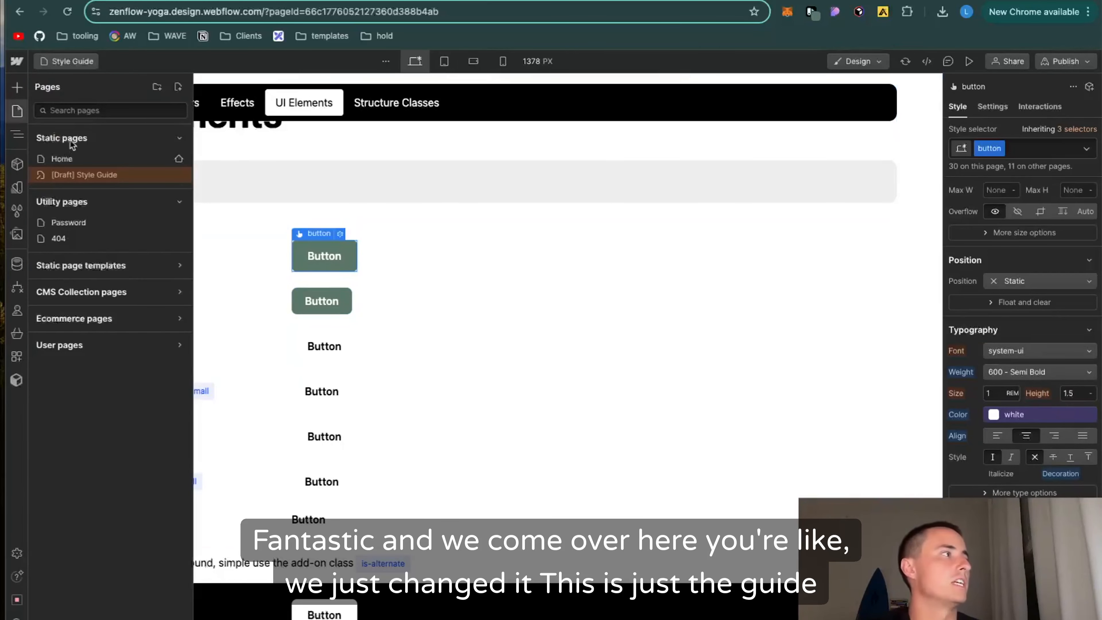
click(63, 159)
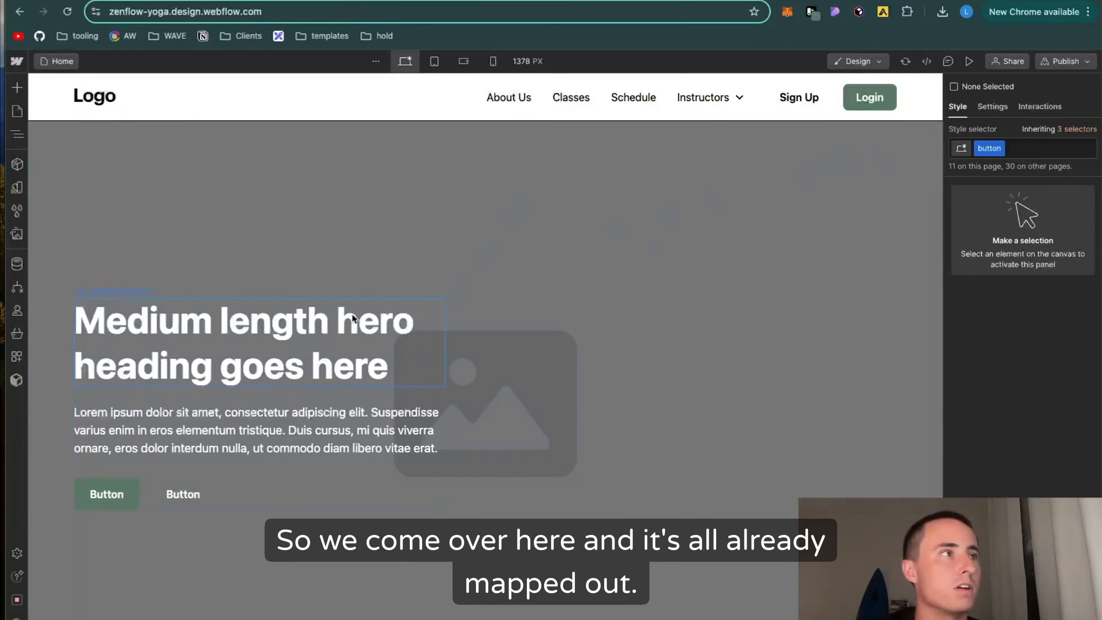
double_click(100, 103)
double_click(96, 102)
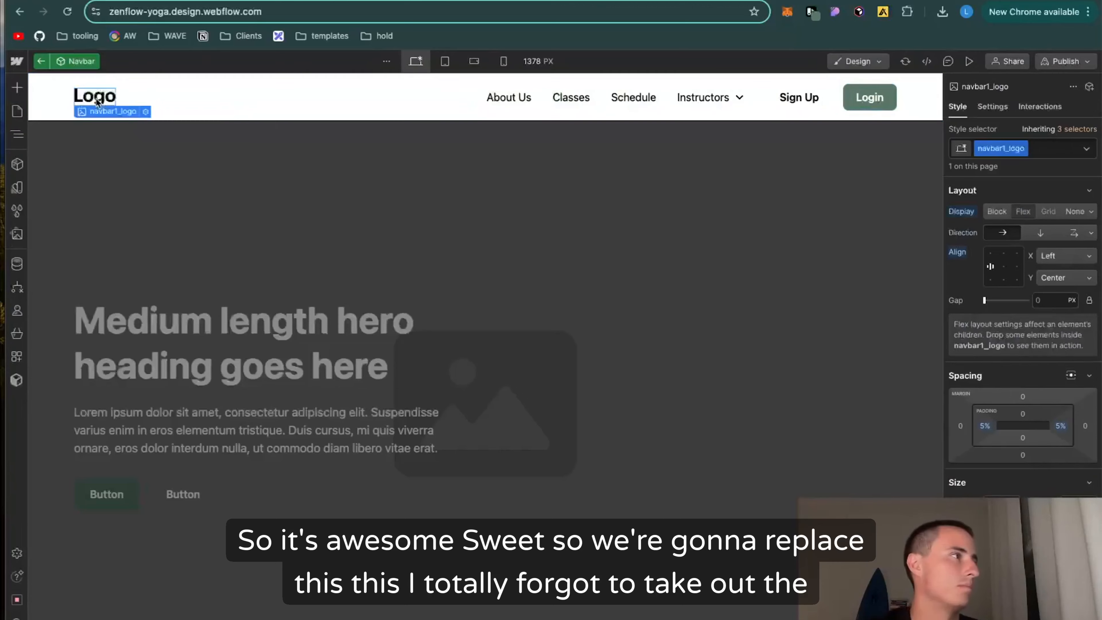
click(142, 181)
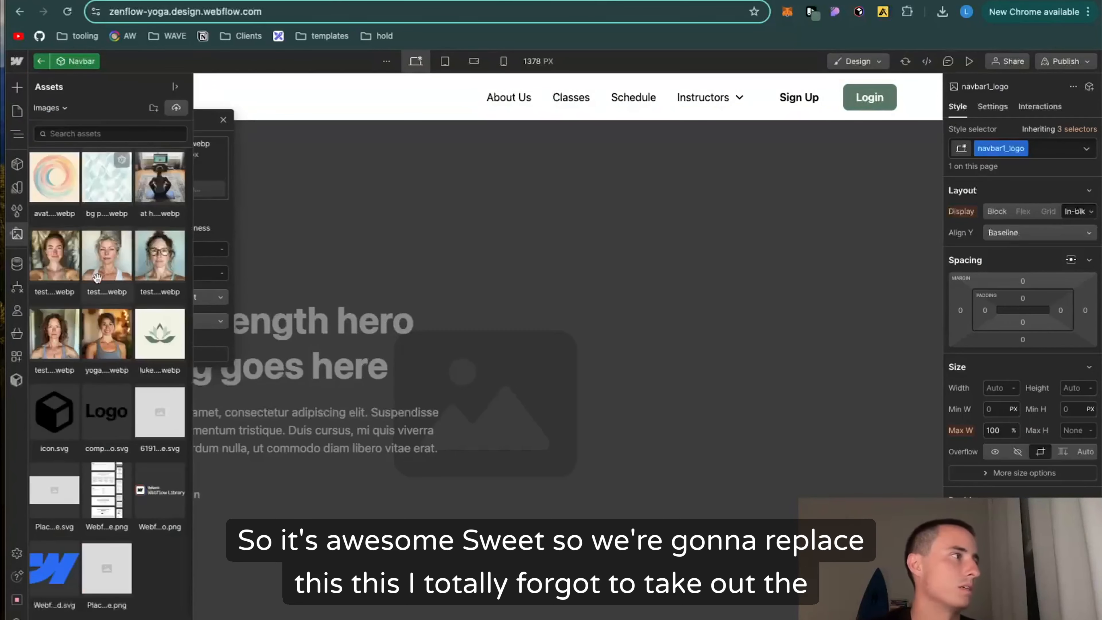
click(158, 347)
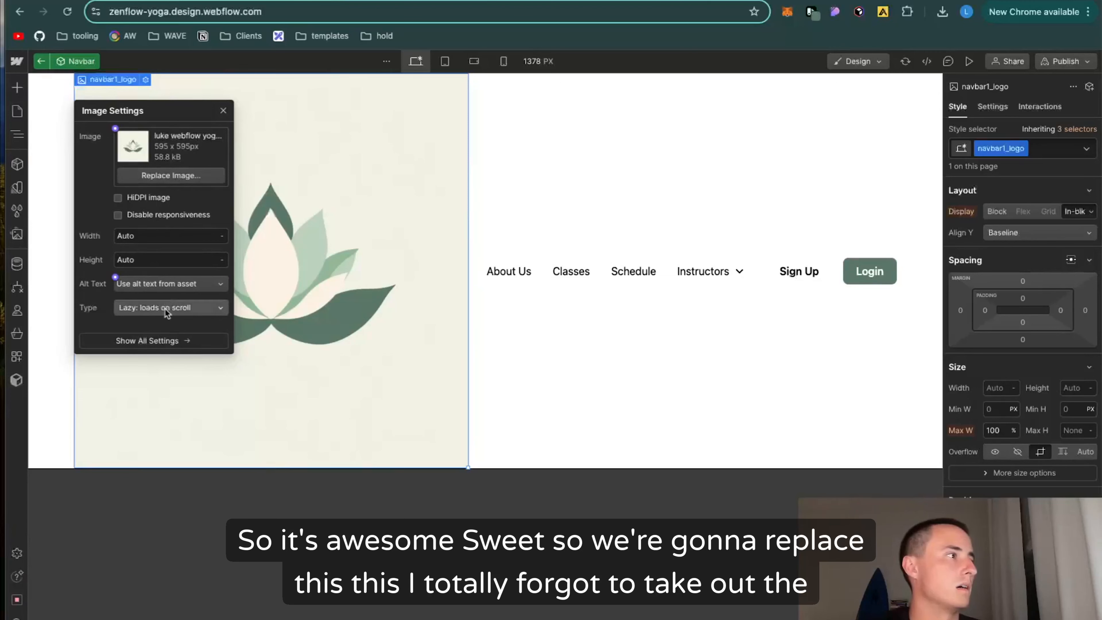
click(223, 110)
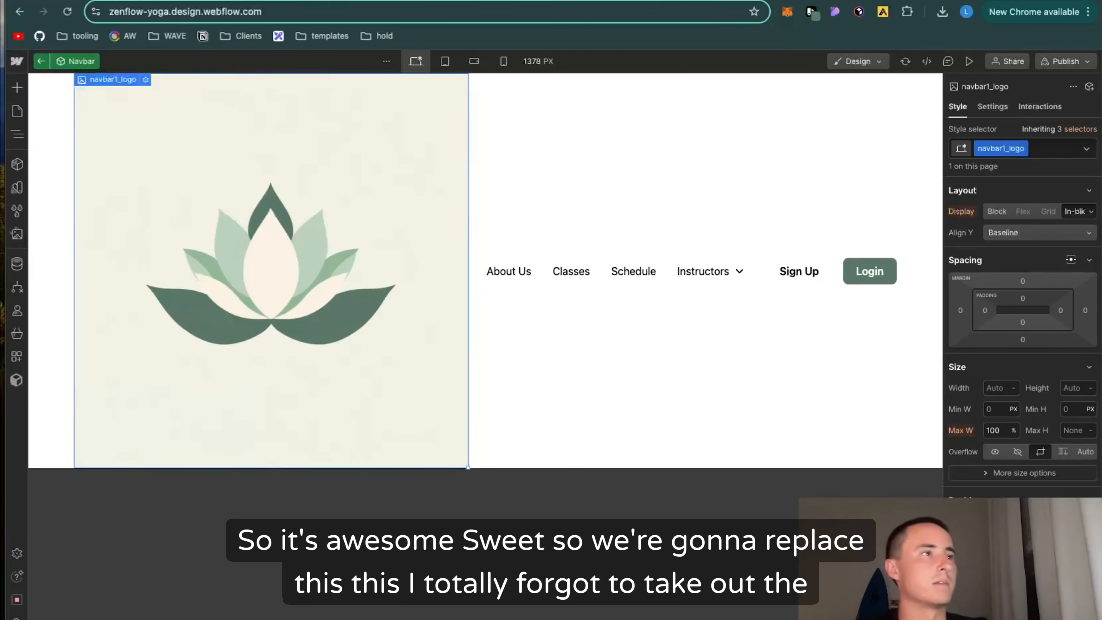
Step: Open remove.bg in a new browser tab
key(super+t)
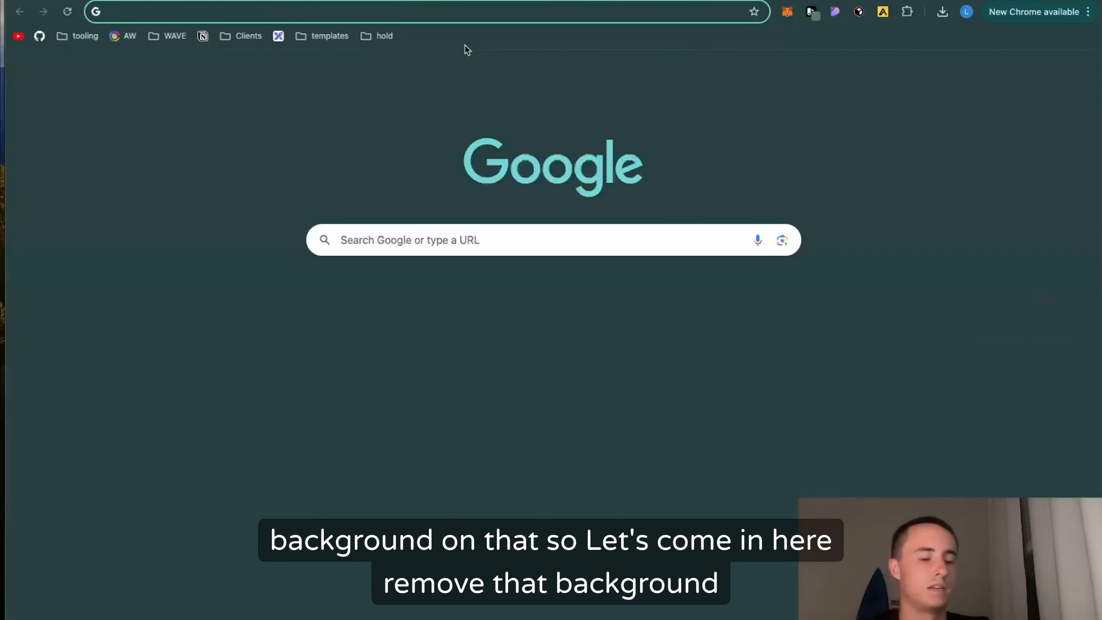
text(remove.bg)
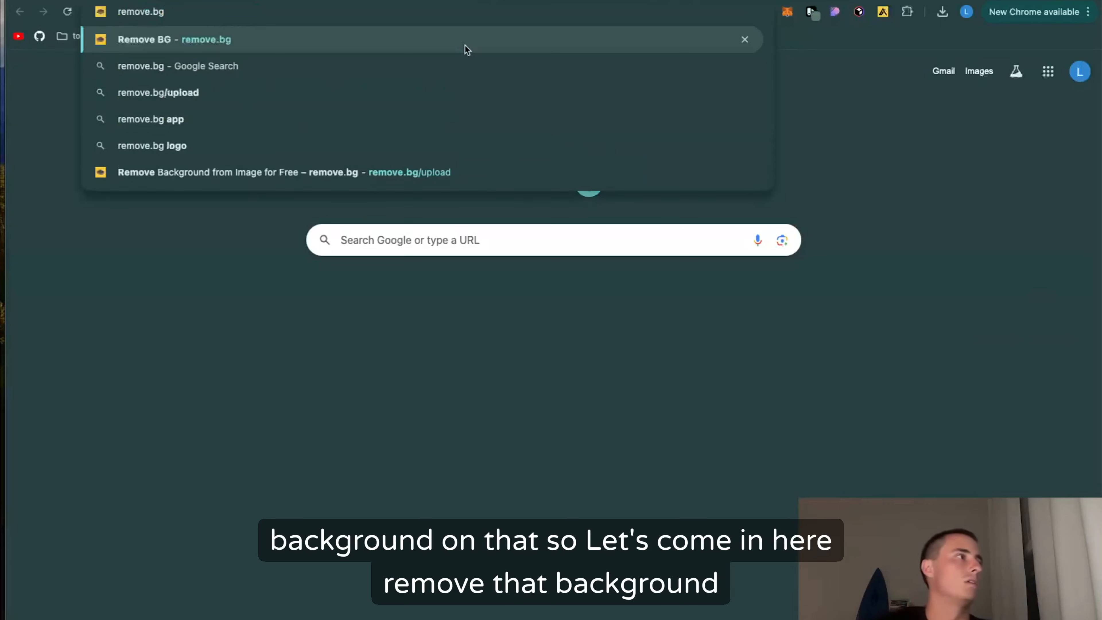
key(Return)
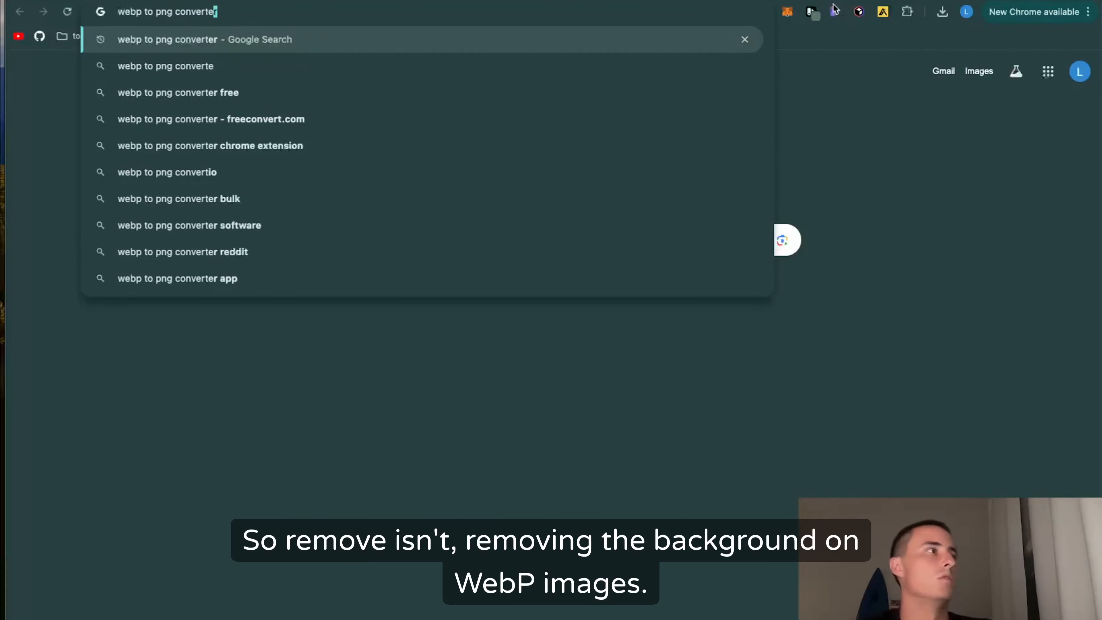
Step: Search Google for "webp to png converter" and open CloudConvert's WEBP to PNG converter
key(Return)
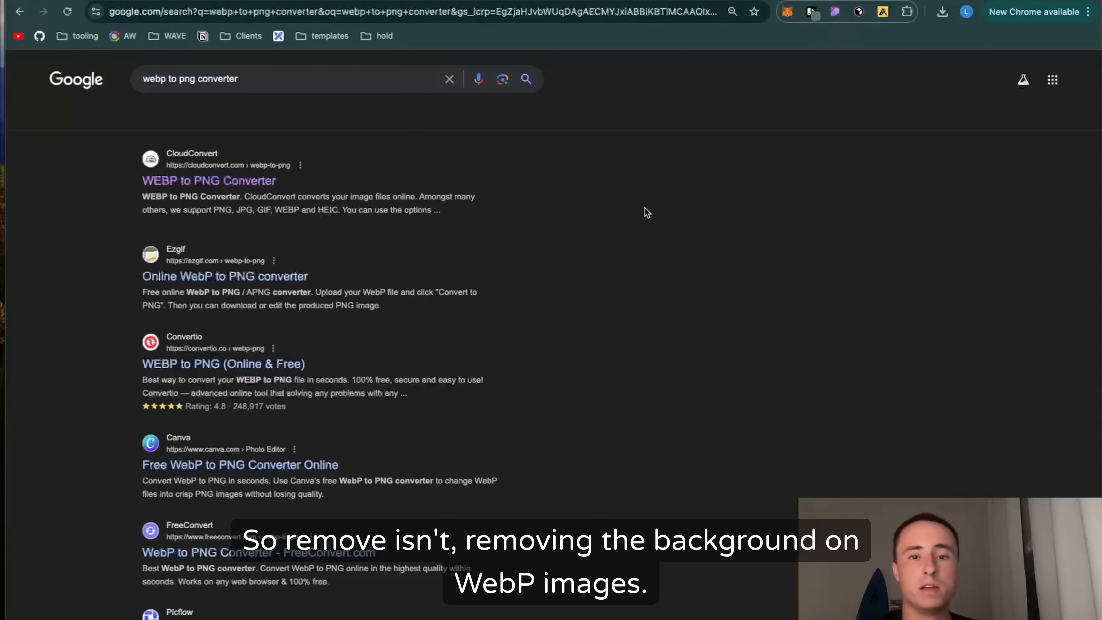
click(220, 181)
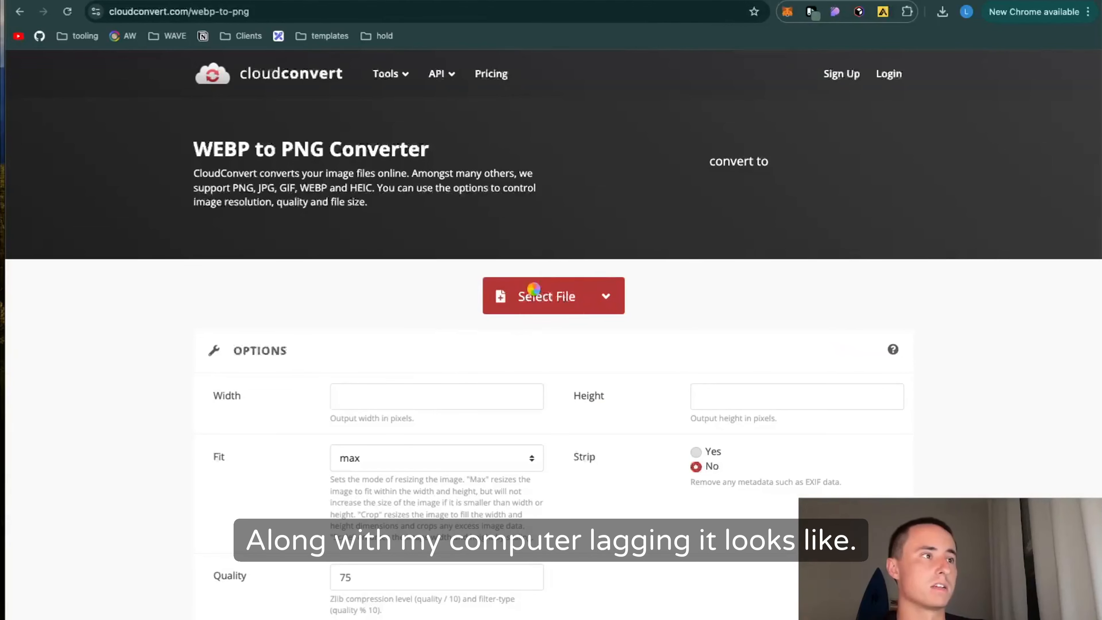
Step: Convert the lotus logo WebP and avatar placeholder testinonials.webp from the Downloads folder to PNG and download the results
click(527, 294)
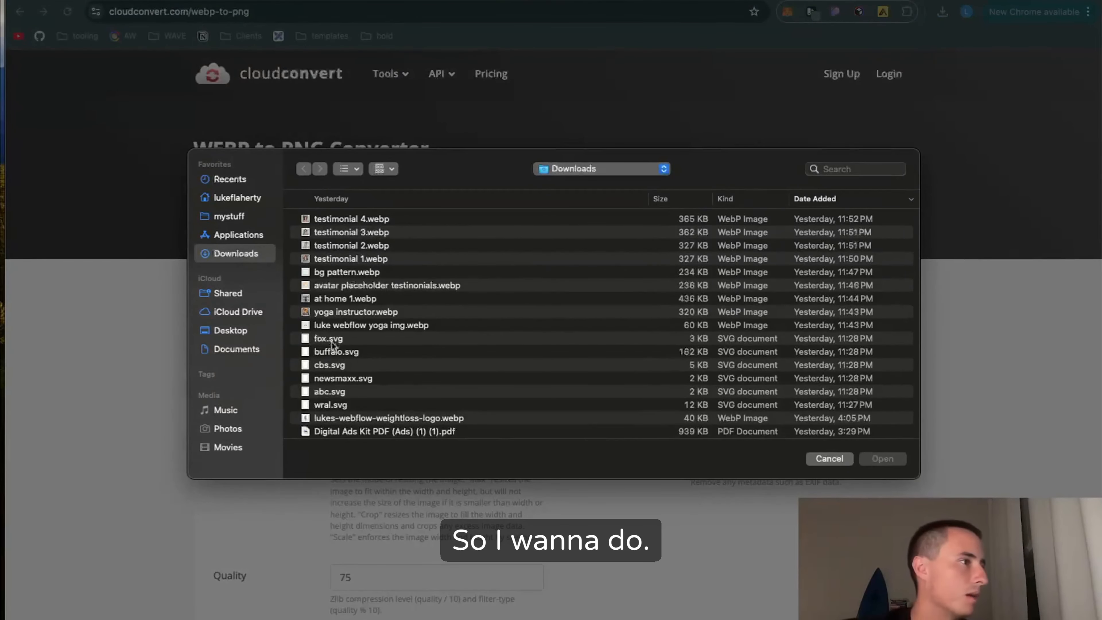
click(357, 327)
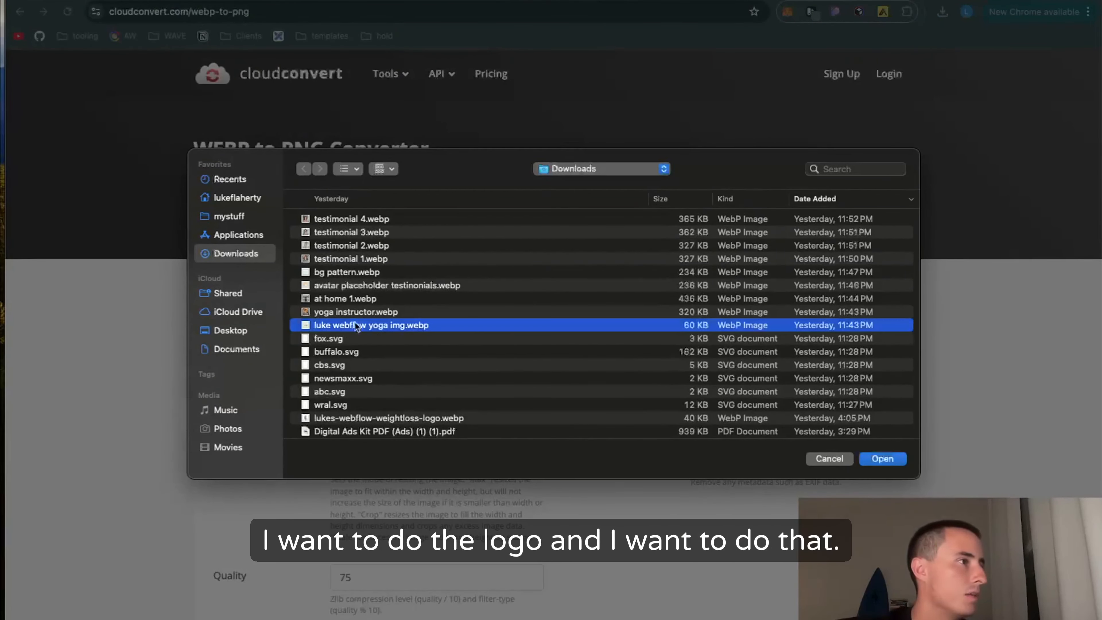
super+click(365, 287)
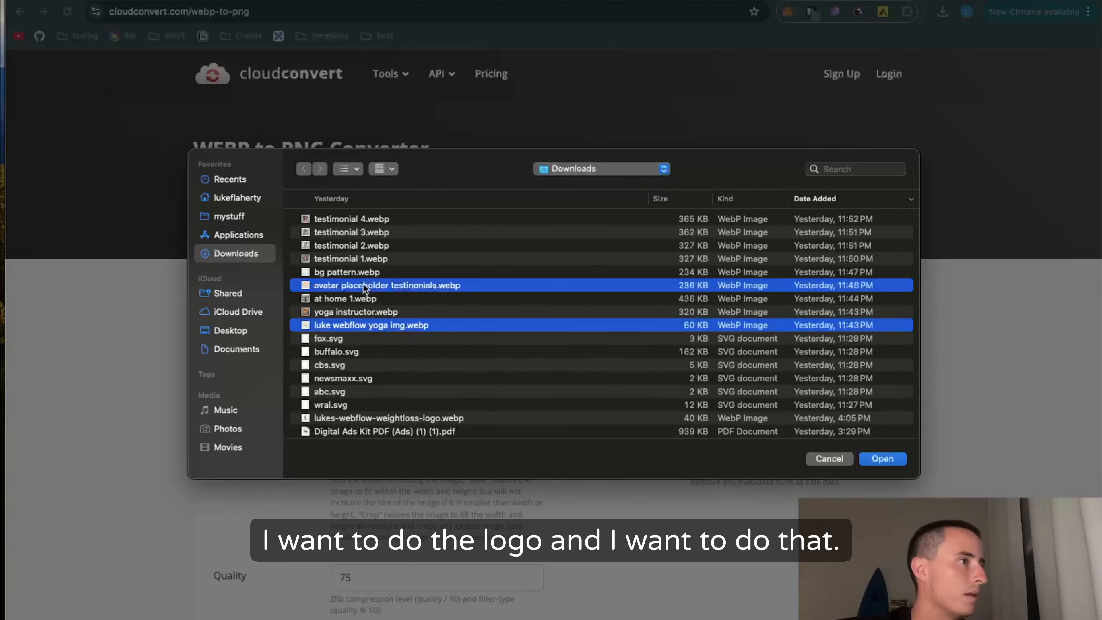
key(Return)
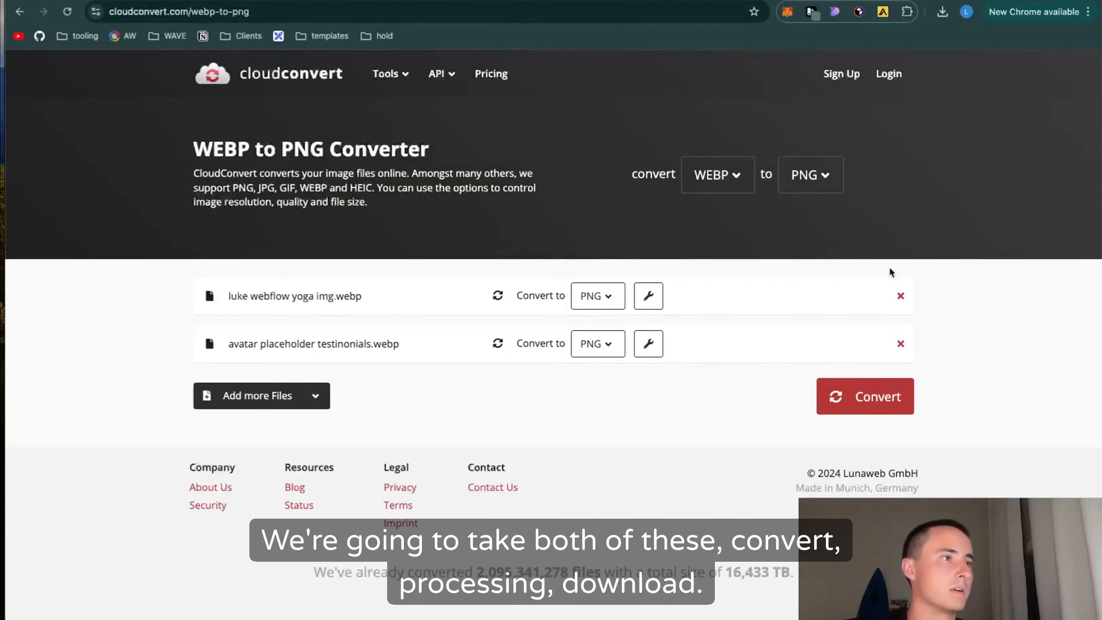
click(870, 393)
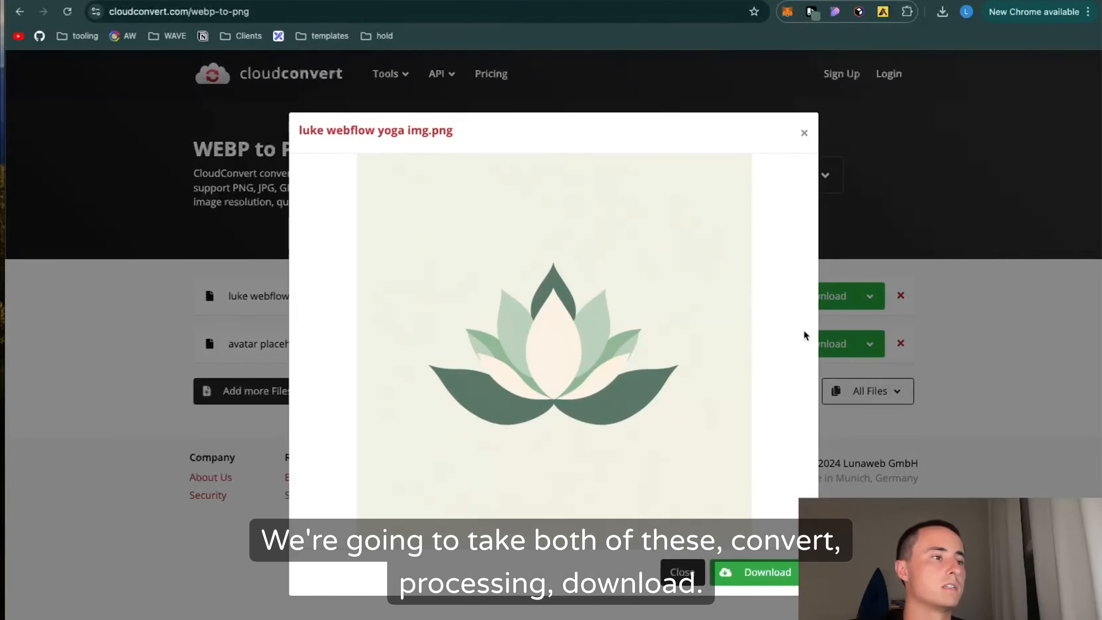
click(733, 573)
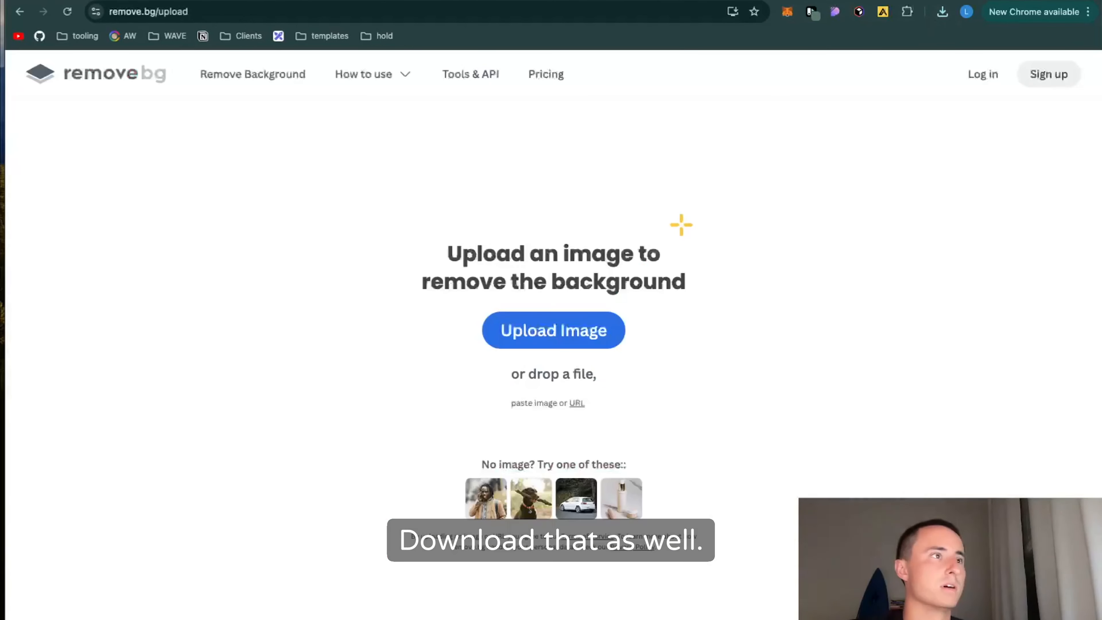
Step: Switch to remove.bg and upload avatar placeholder testinonials.png from the Downloads folder for background removal
click(538, 331)
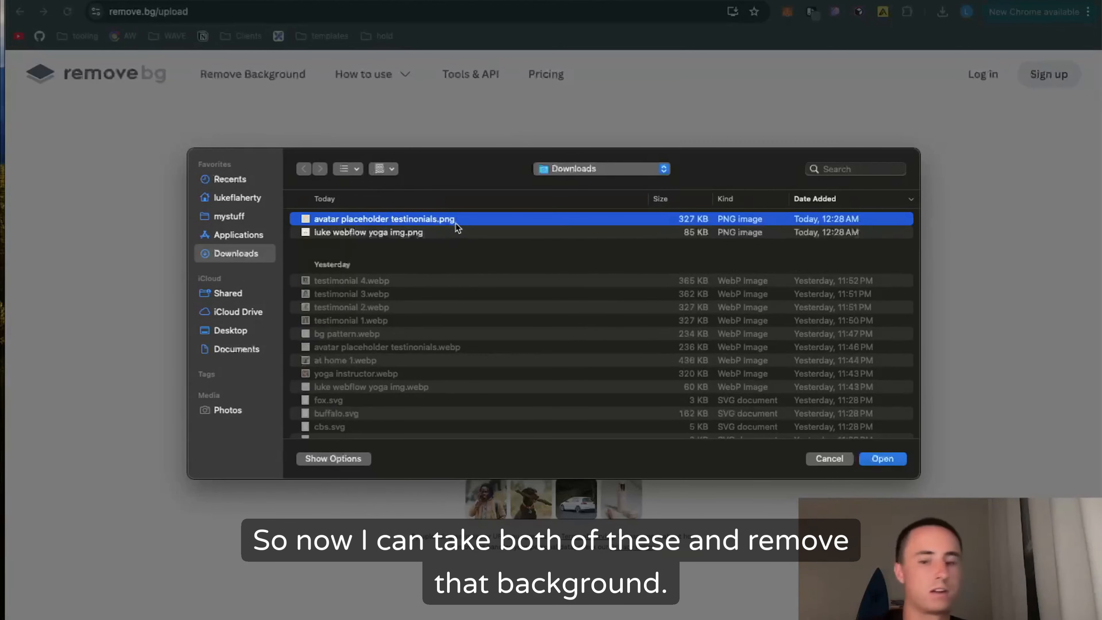
click(429, 234)
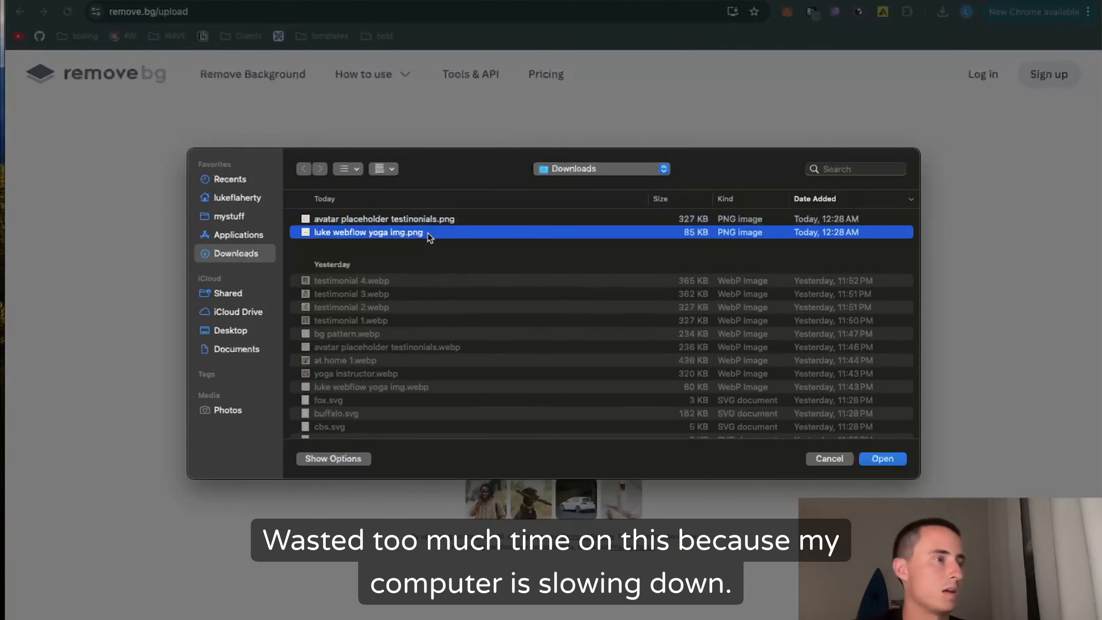
click(437, 219)
click(883, 459)
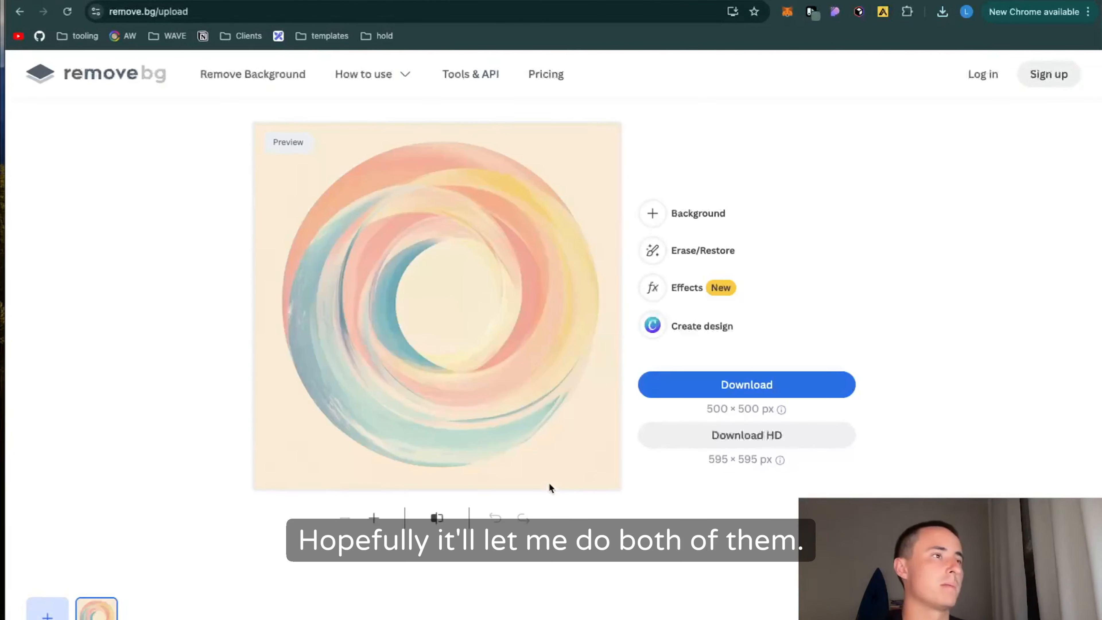
Step: Download the background-free avatar placeholder and upload the lotus logo PNG from the Downloads folder for background removal
click(715, 382)
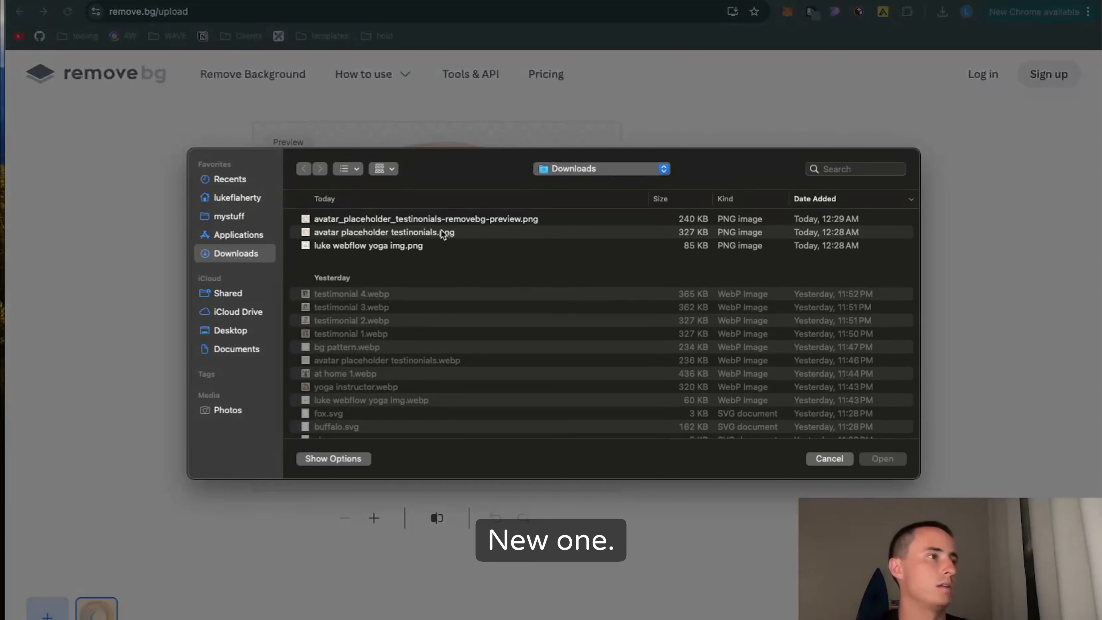
click(422, 247)
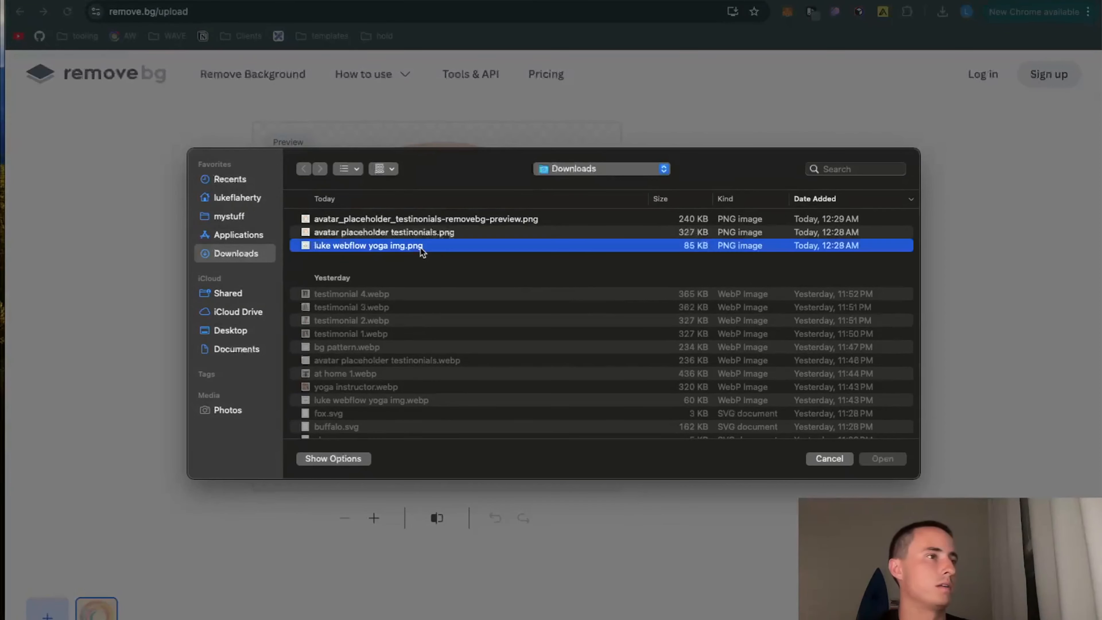
key(Return)
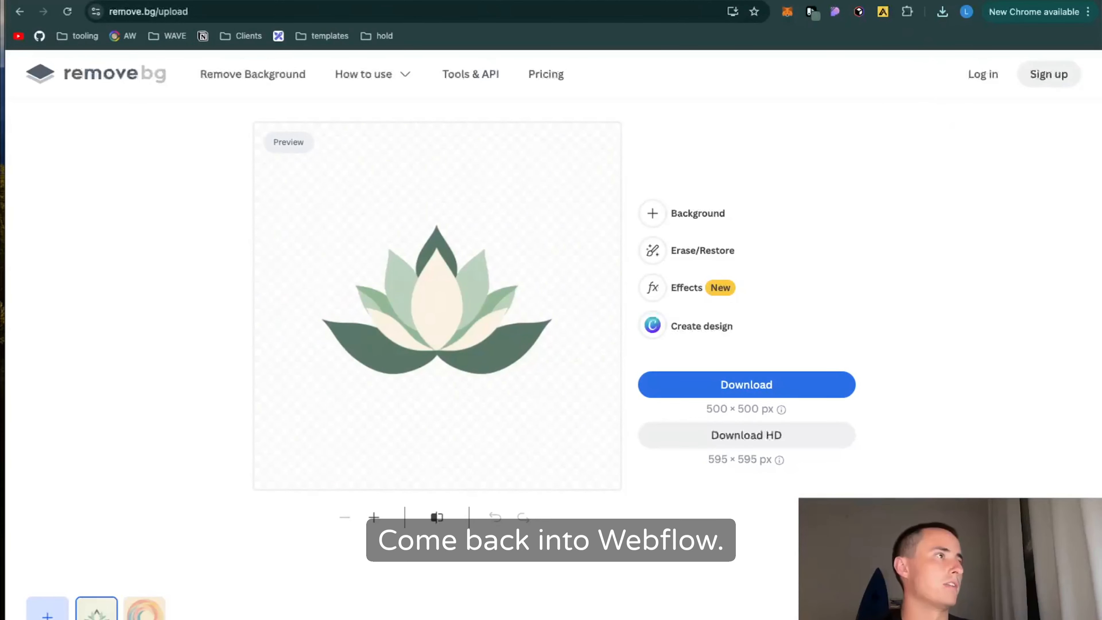
Step: Switch to the Webflow project and upload the original and background-free logo and avatar PNGs from Downloads to the site's assets
key(ctrl+Tab)
click(176, 110)
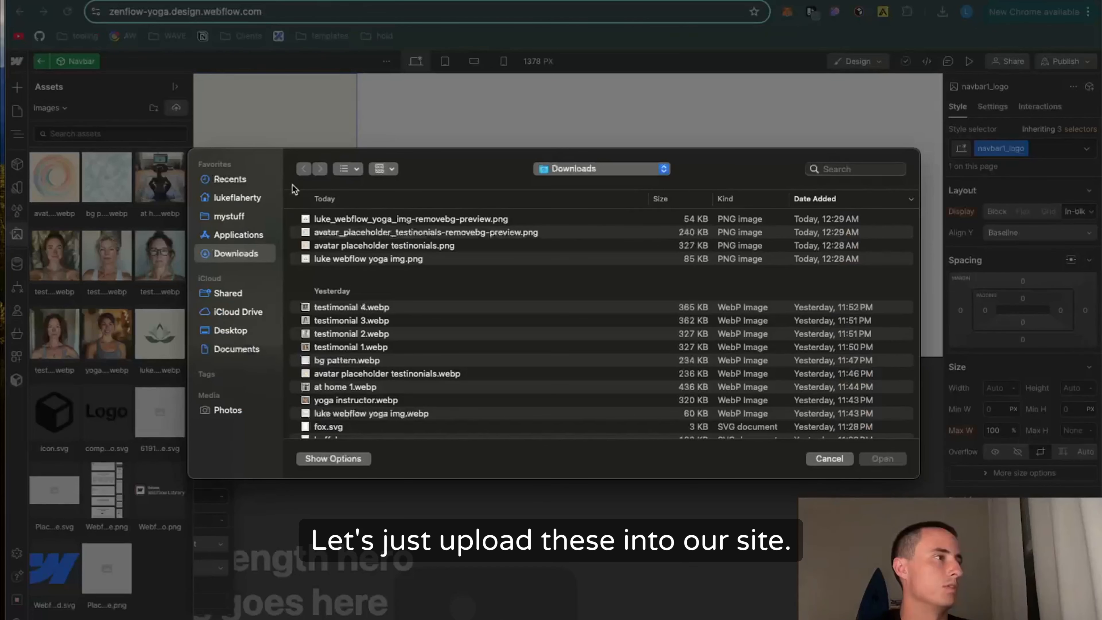
click(360, 224)
super+click(365, 231)
super+click(371, 246)
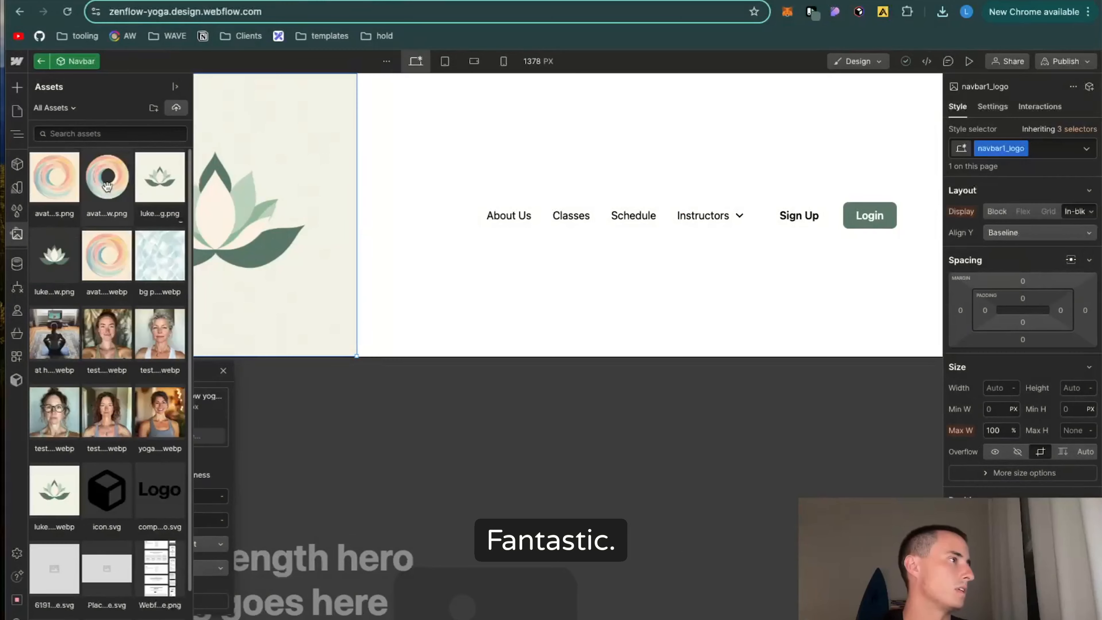
Step: Replace the navbar logo with the background-free lotus PNG and close its image settings
click(147, 200)
click(53, 259)
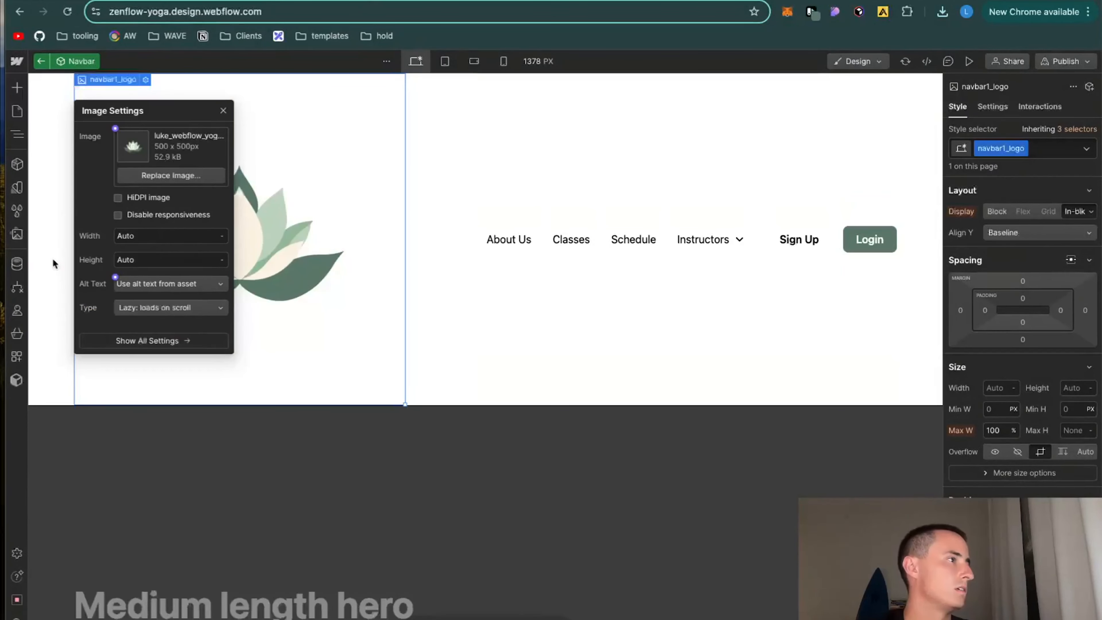
click(347, 123)
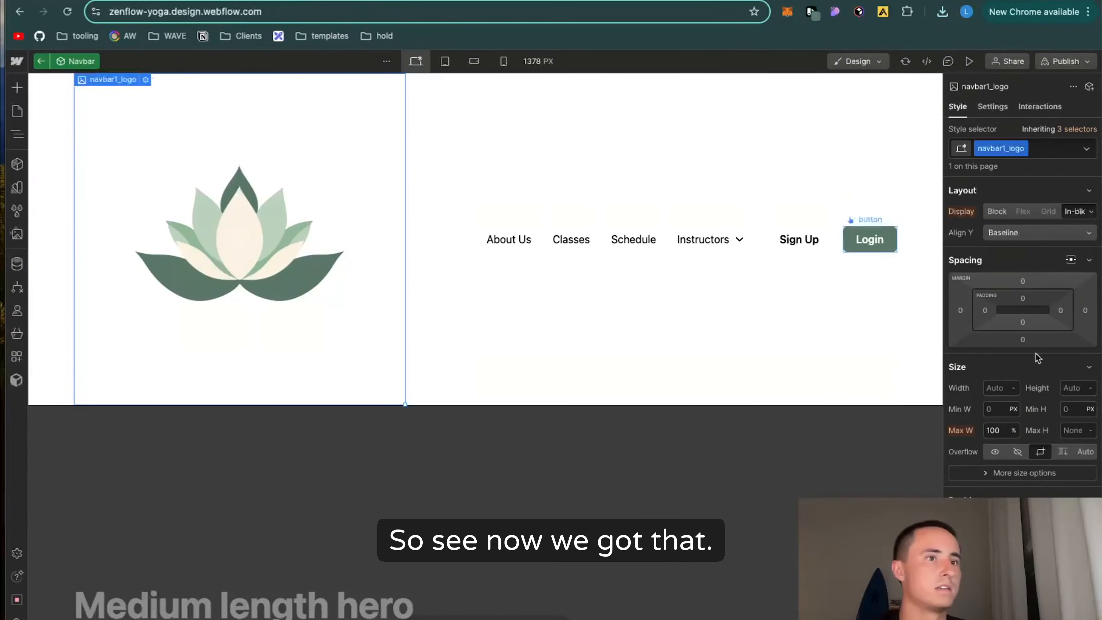
Step: Set the maximum width of the navbar logo to 70 px
click(1074, 386)
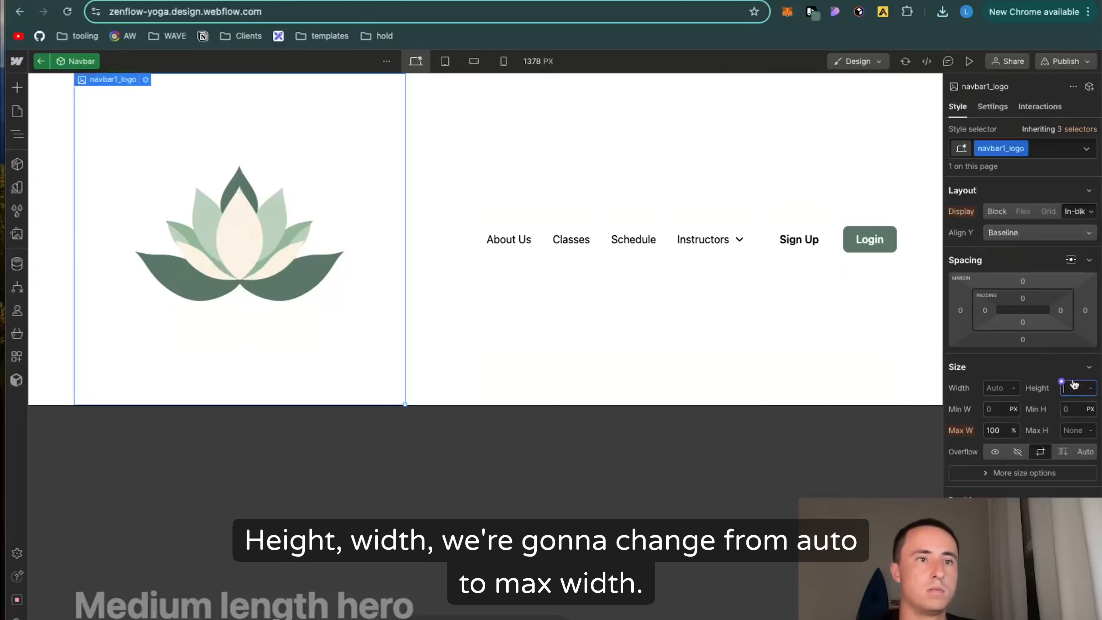
click(995, 383)
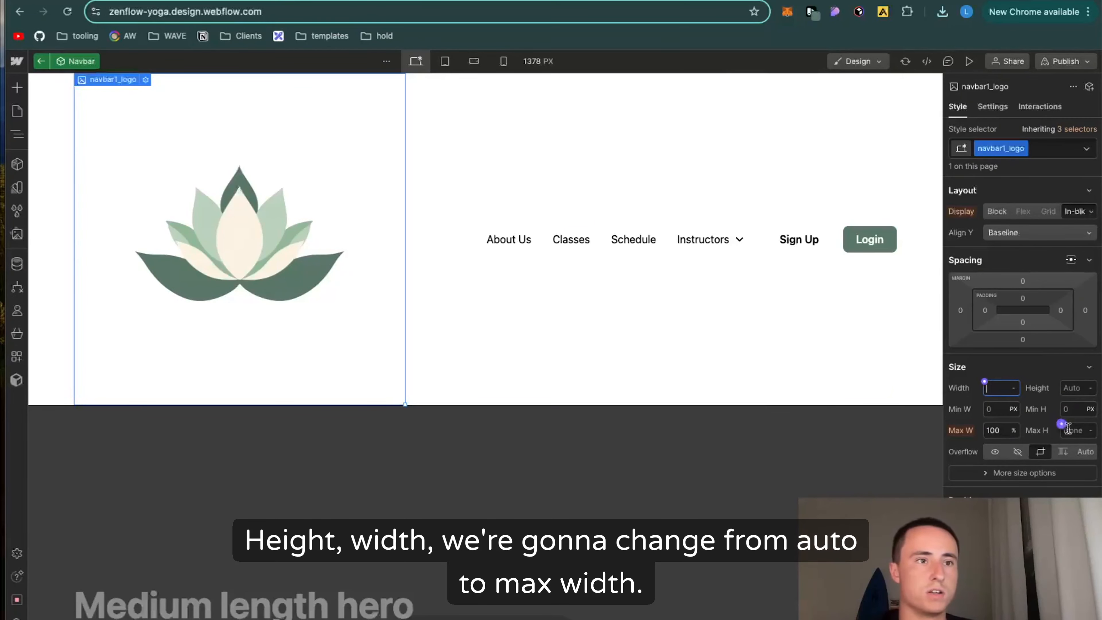
click(1004, 432)
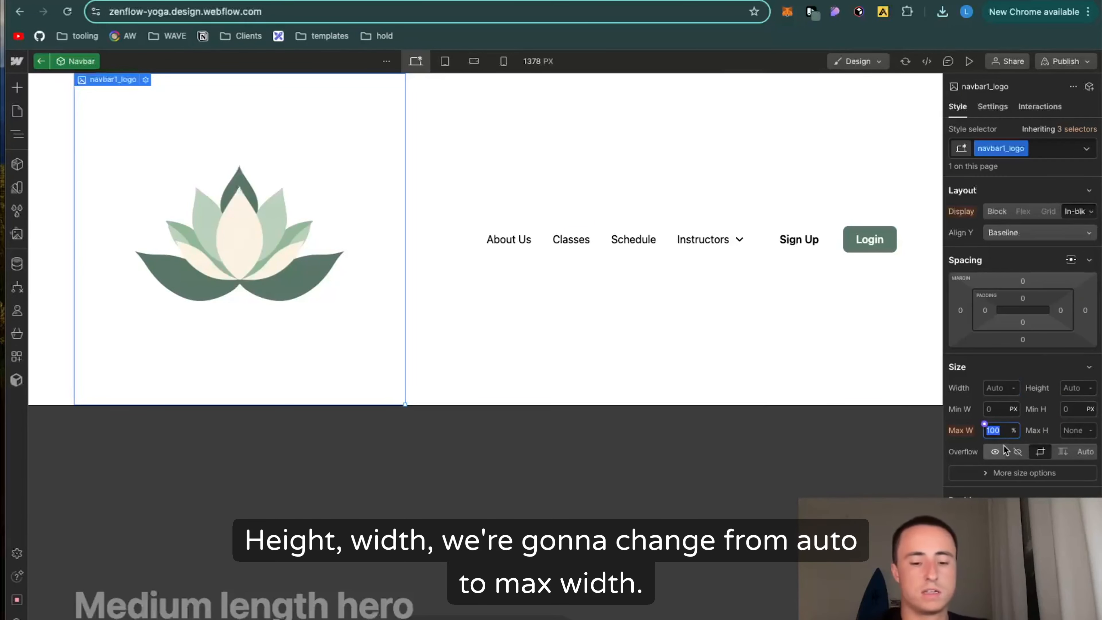
click(1014, 431)
click(1018, 411)
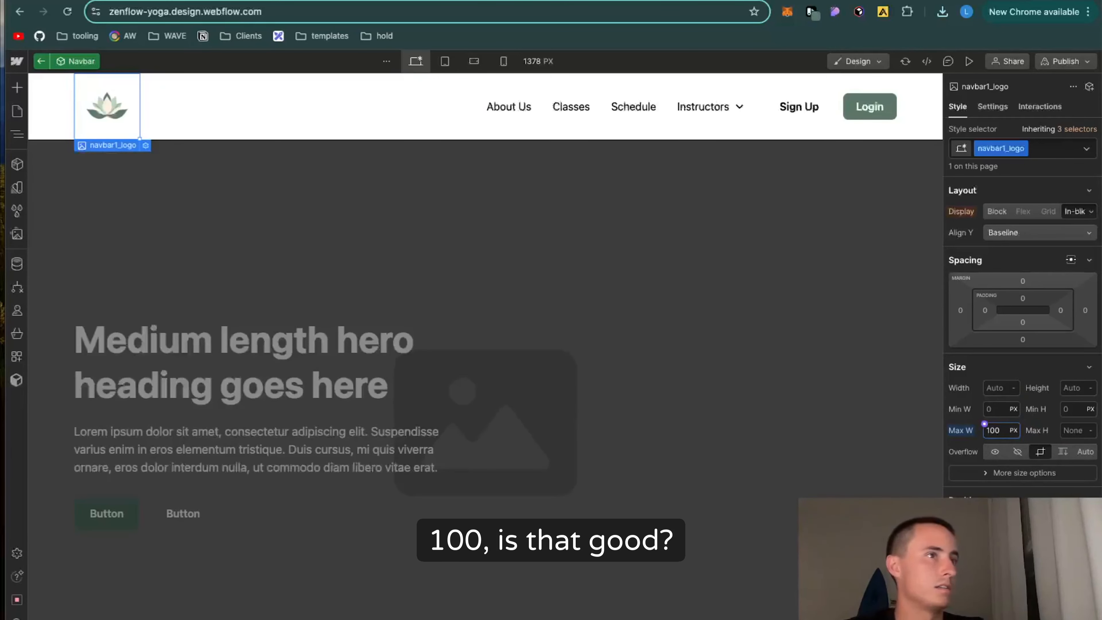
key(BackSpace)
key(BackSpace)
key(BackSpace)
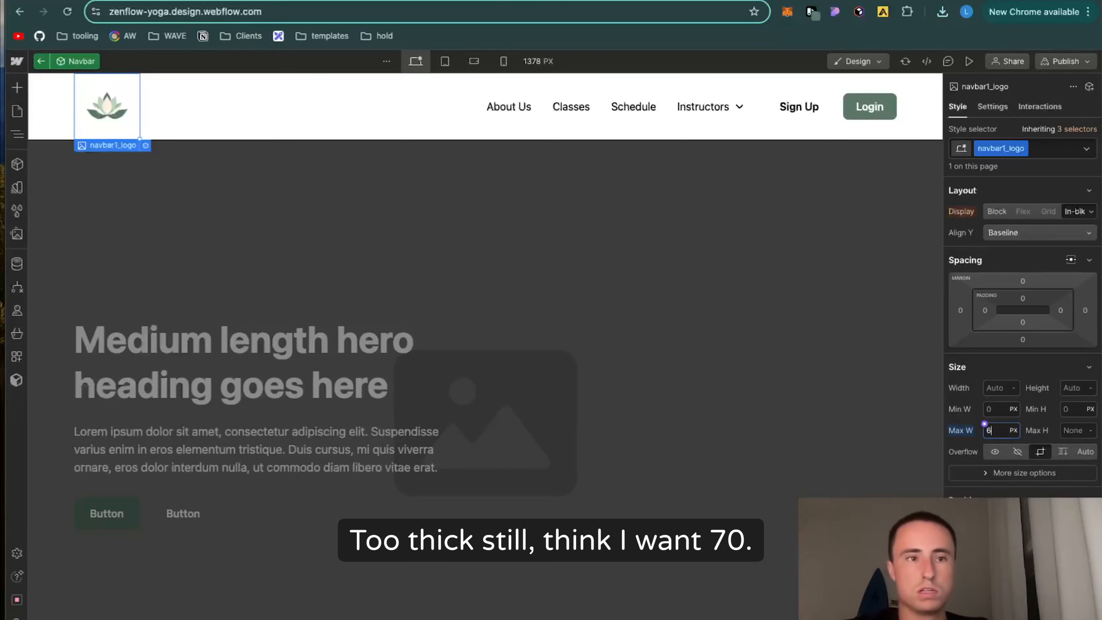
key(Return)
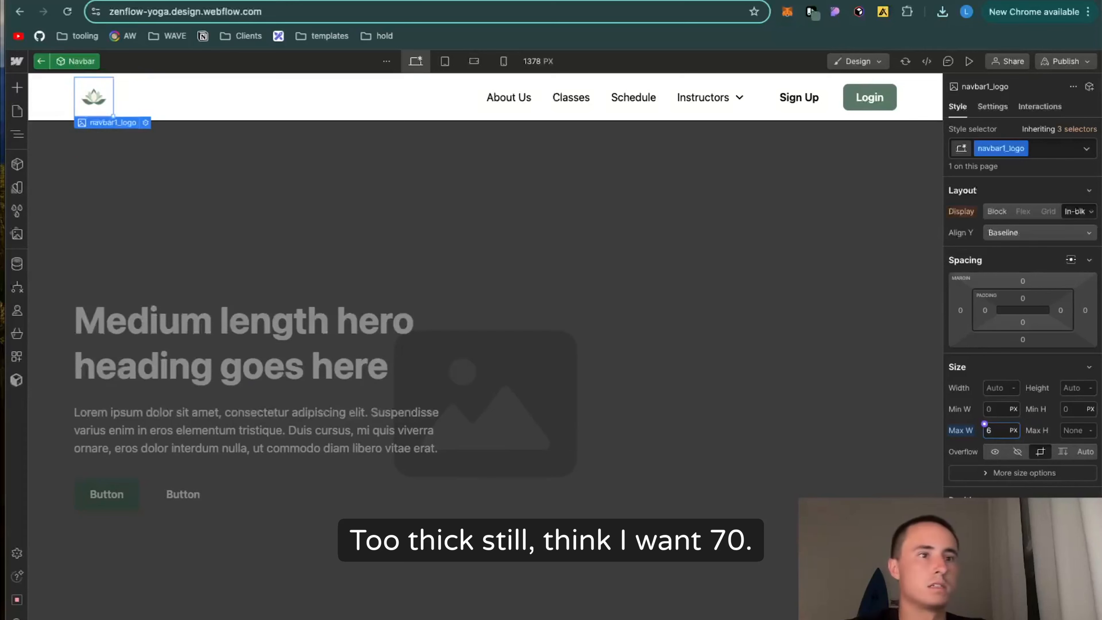
key(Return)
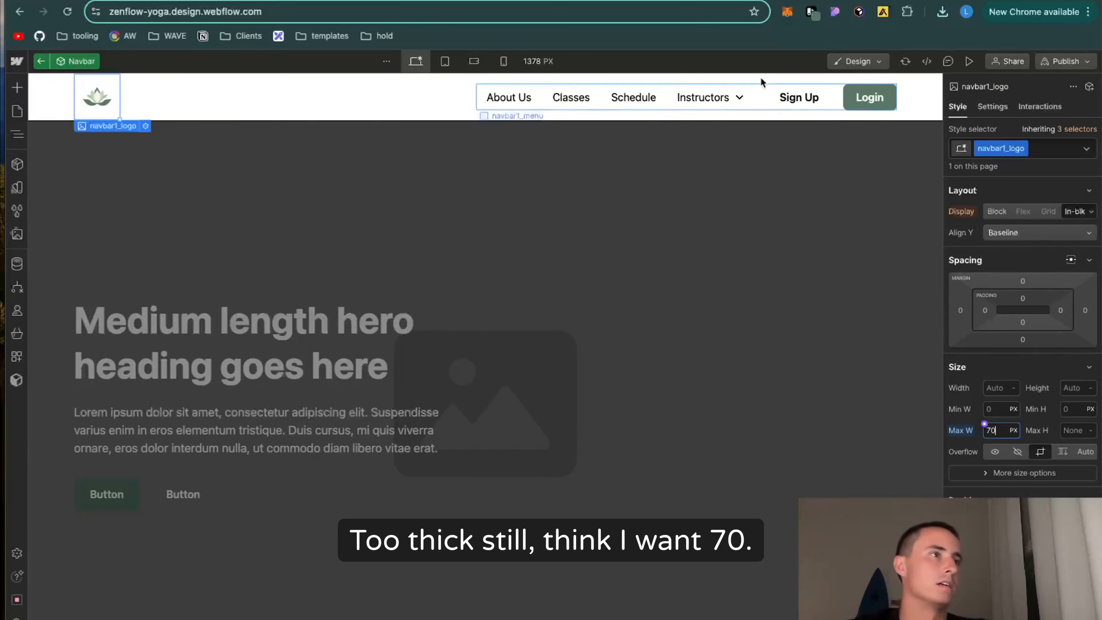
Step: Delete the About Us, Classes, Schedule and Instructors links and the Sign Up button from the navbar
click(534, 102)
key(Delete)
key(Delete)
key(Delete)
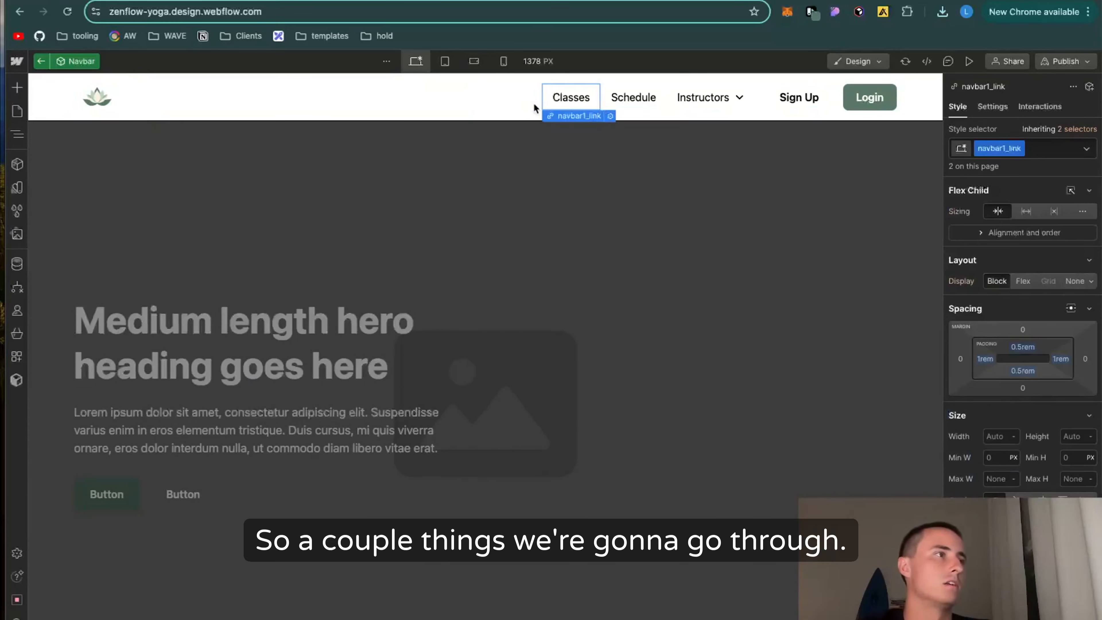
key(Delete)
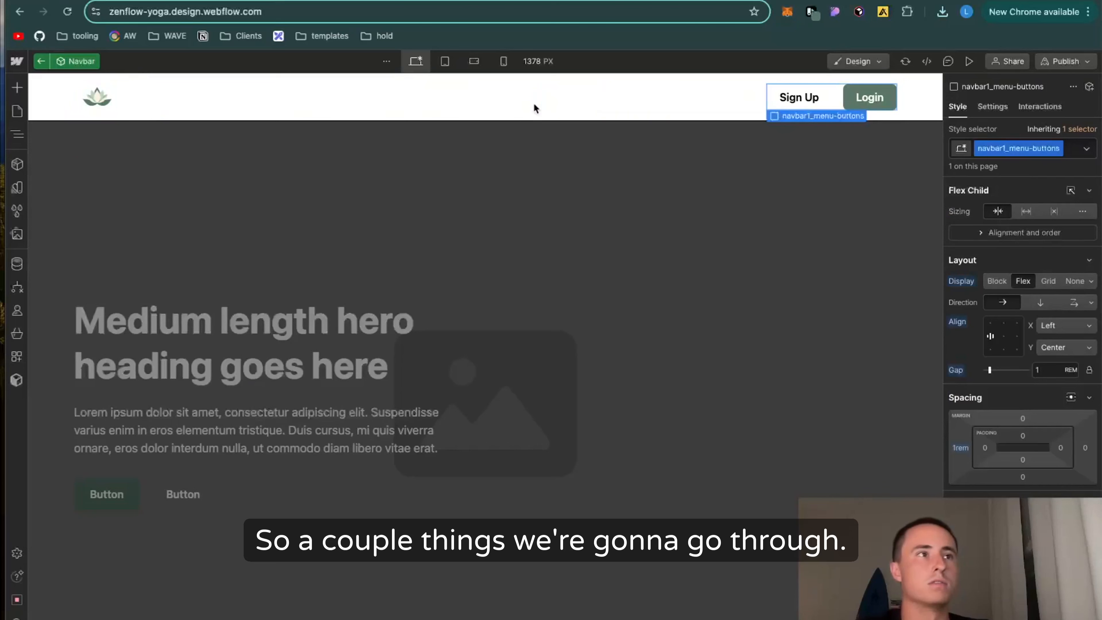
click(822, 102)
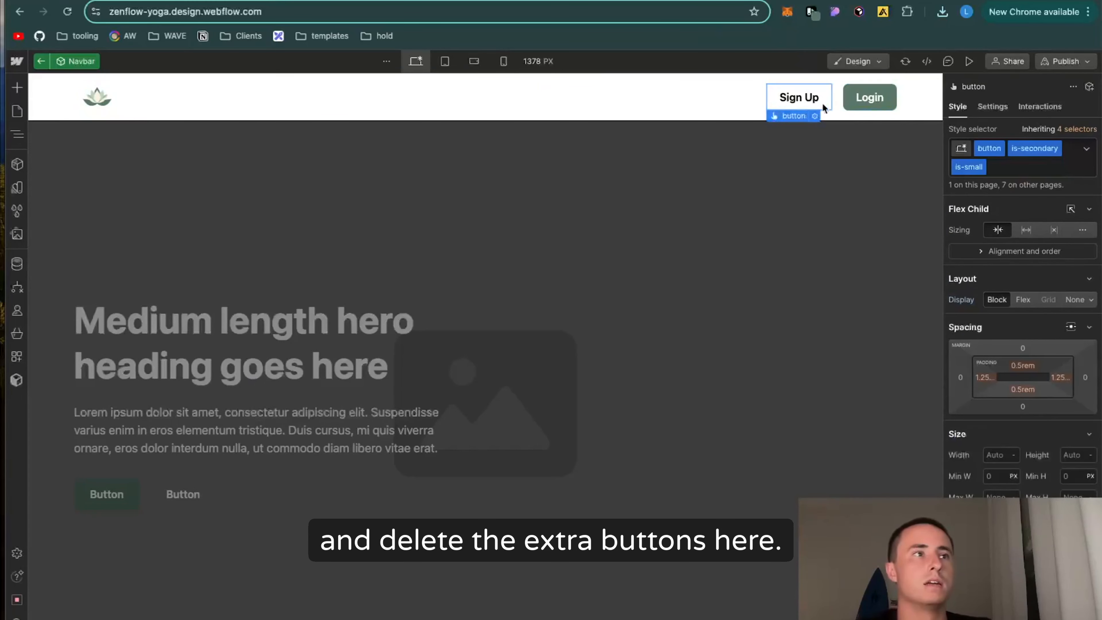
key(Delete)
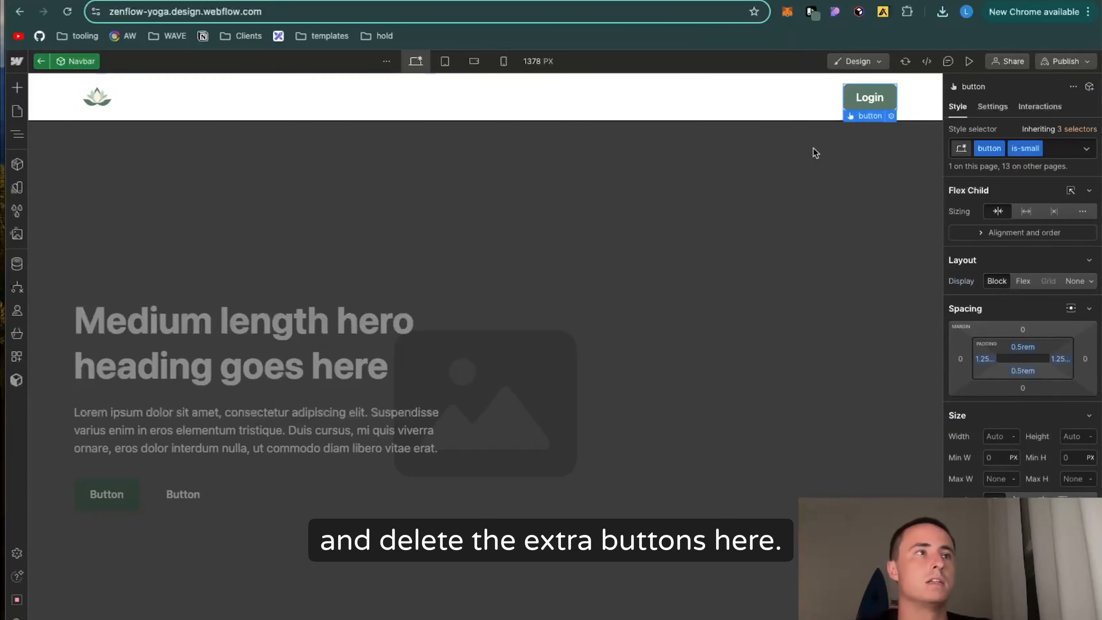
Step: Change the navbar's Login button text to "Claim Free Class" and return to the Home page
double_click(873, 98)
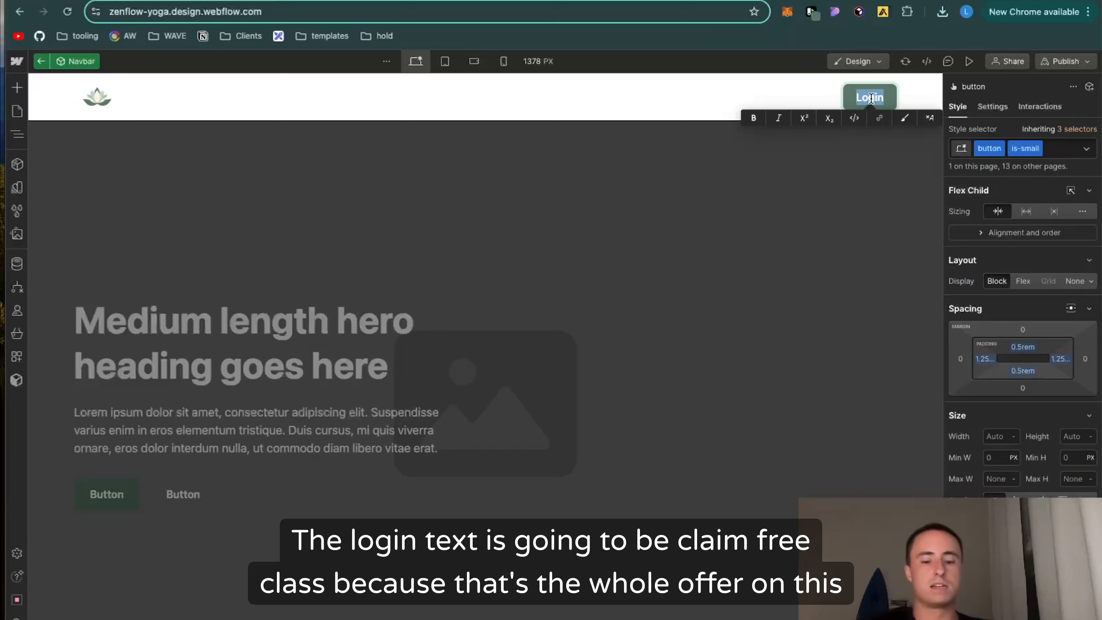
text(Cla)
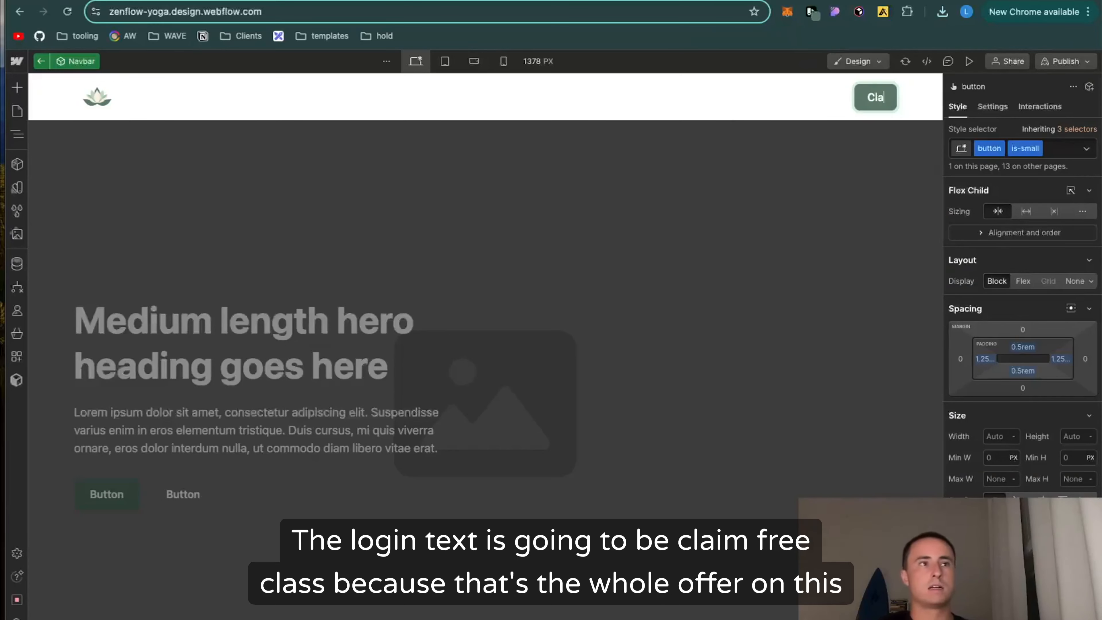
text(im Free C)
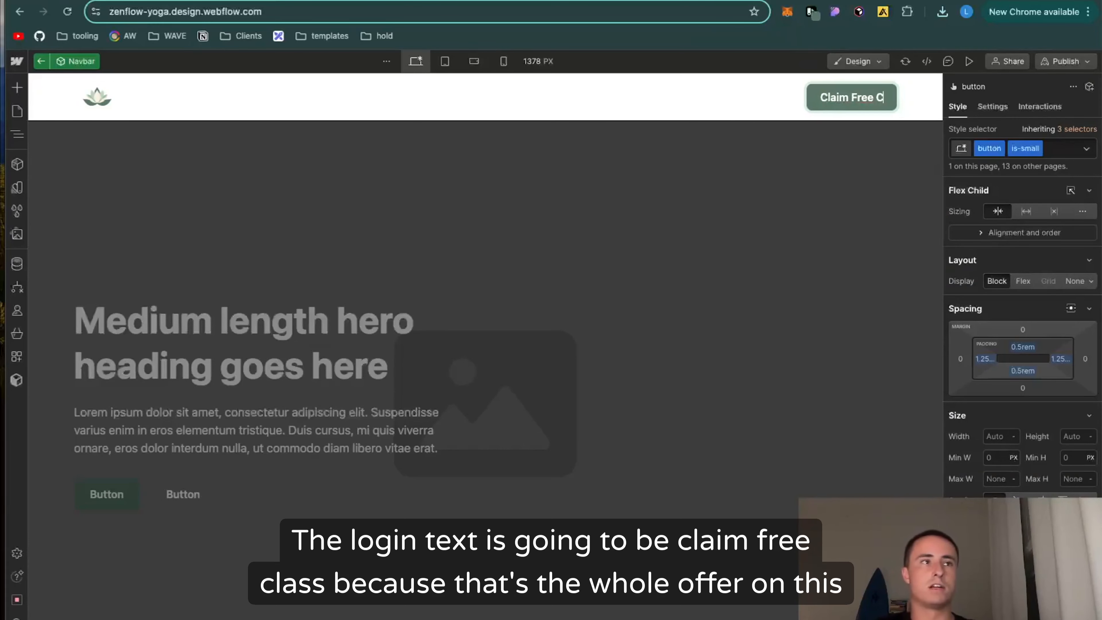
text(lass)
click(529, 324)
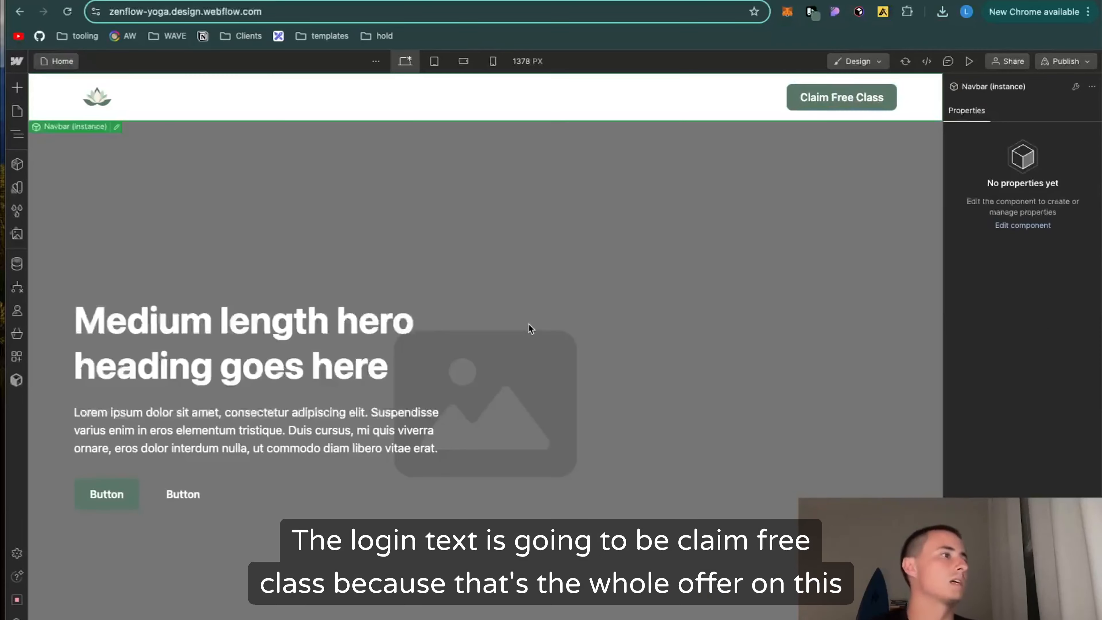
Step: Replace the hero header's background image with bg pattern.webp and close its image settings
click(760, 130)
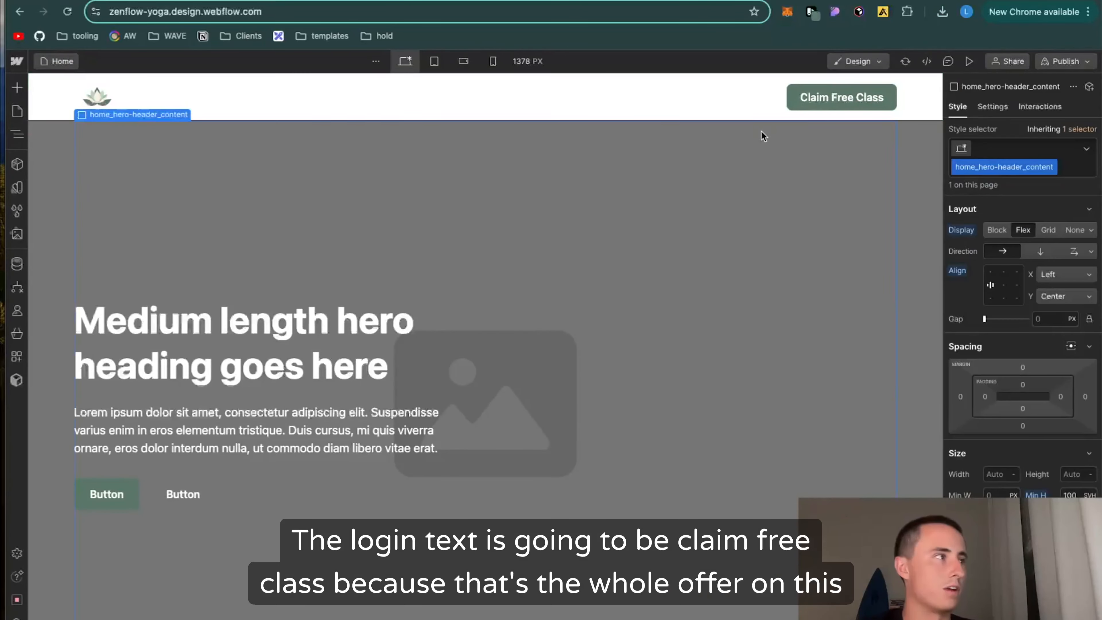
click(909, 252)
click(17, 134)
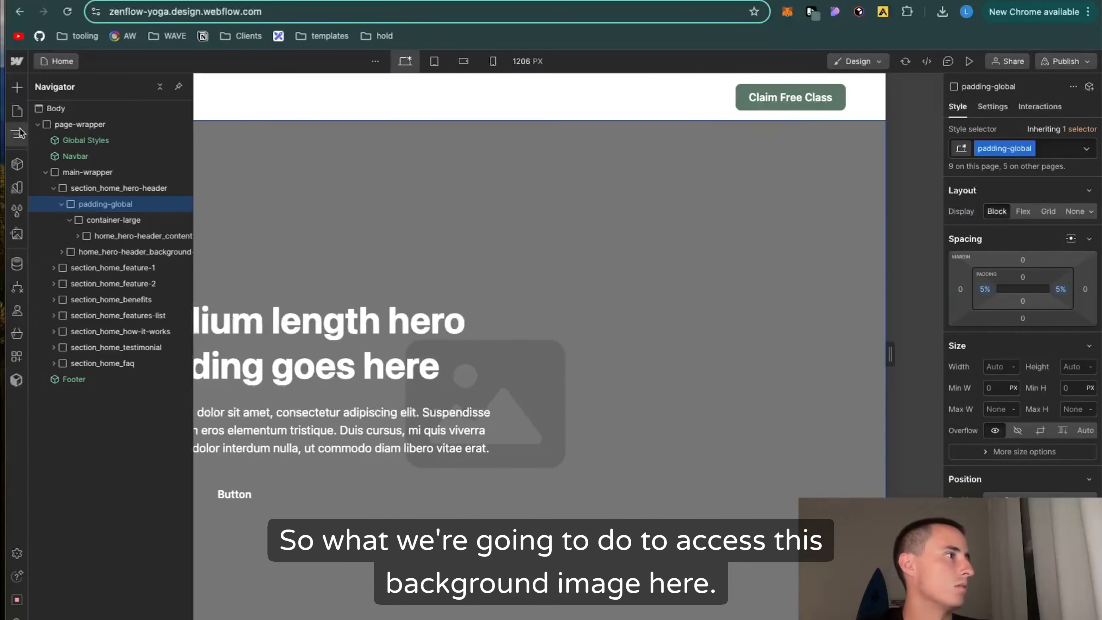
click(76, 236)
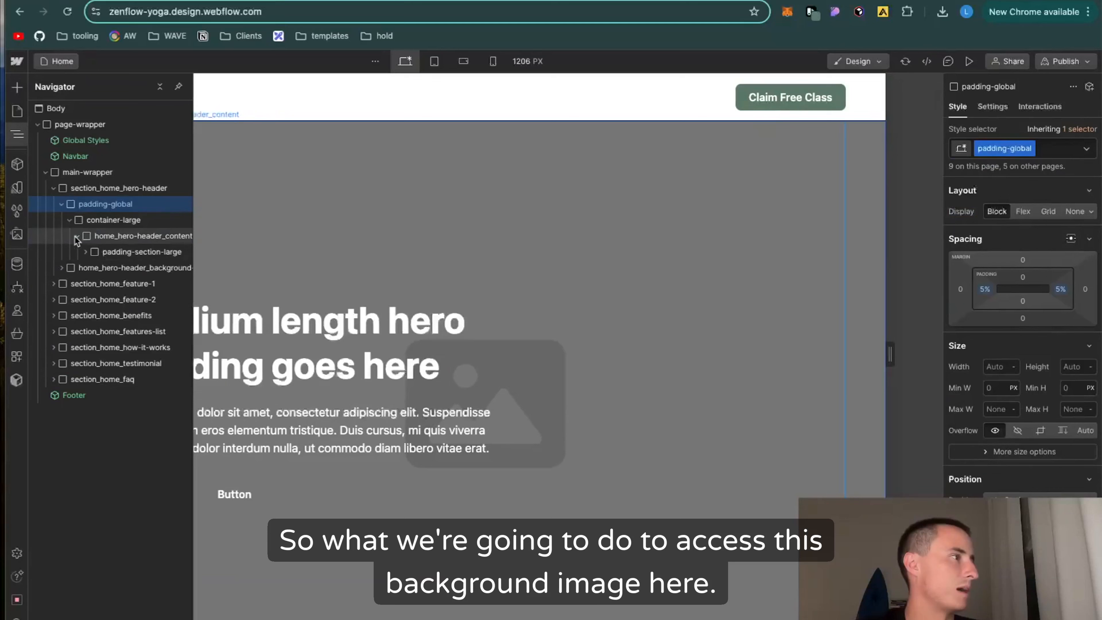
click(83, 251)
click(62, 283)
click(92, 315)
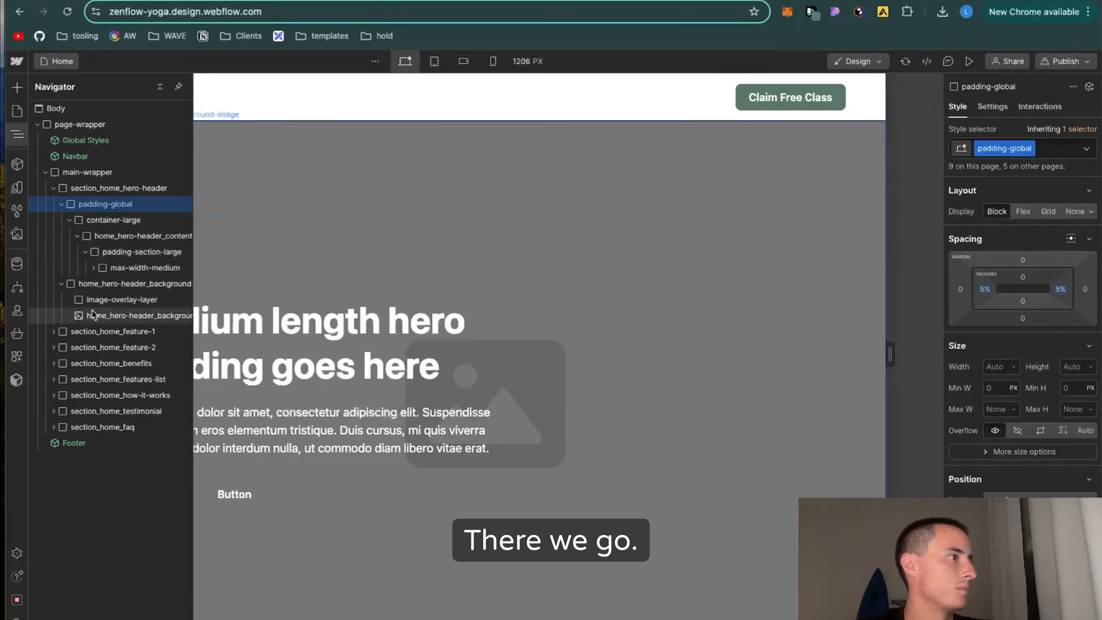
click(248, 115)
click(224, 227)
click(161, 262)
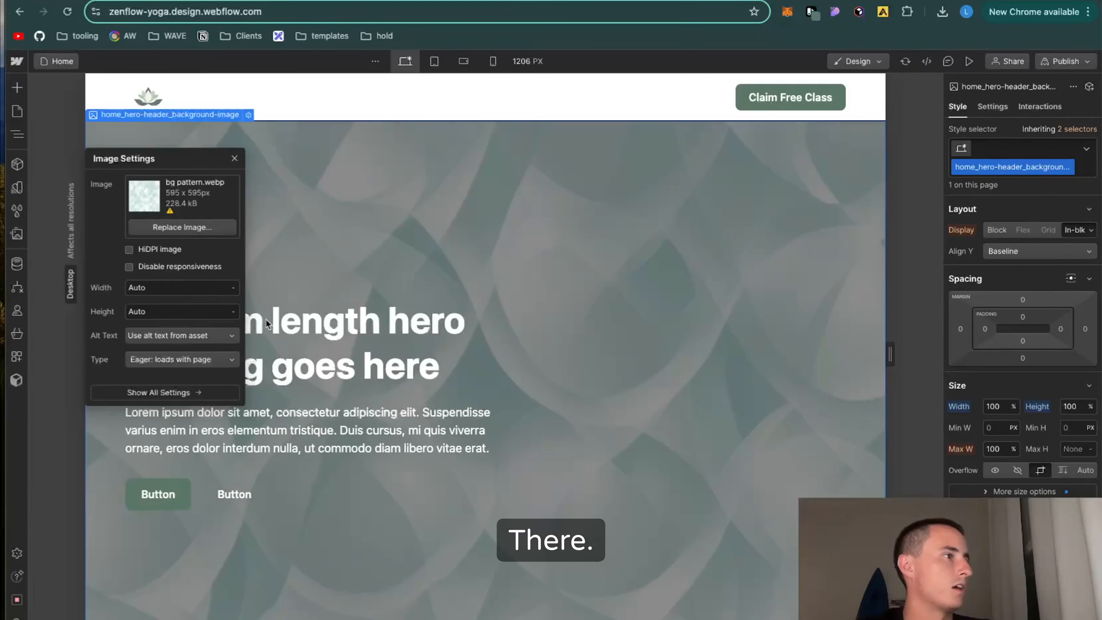
click(379, 359)
Step: Try Flex display on the hero's padding-section-large block, then restore Block display
click(436, 247)
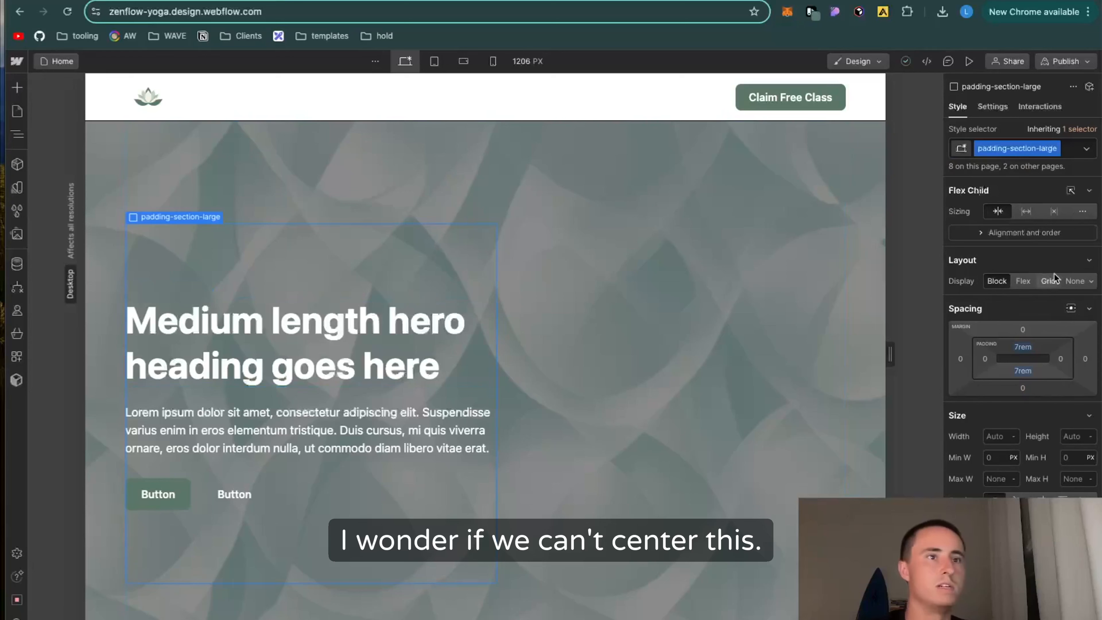
scroll(1033, 391, down, 10)
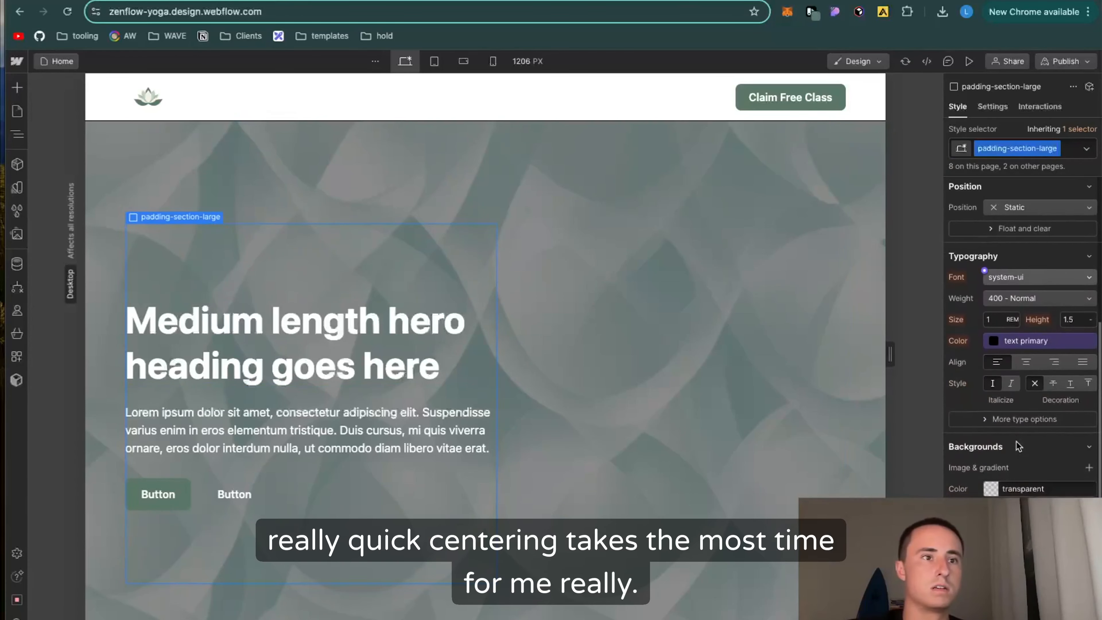
scroll(1017, 444, down, 10)
scroll(1017, 441, up, 10)
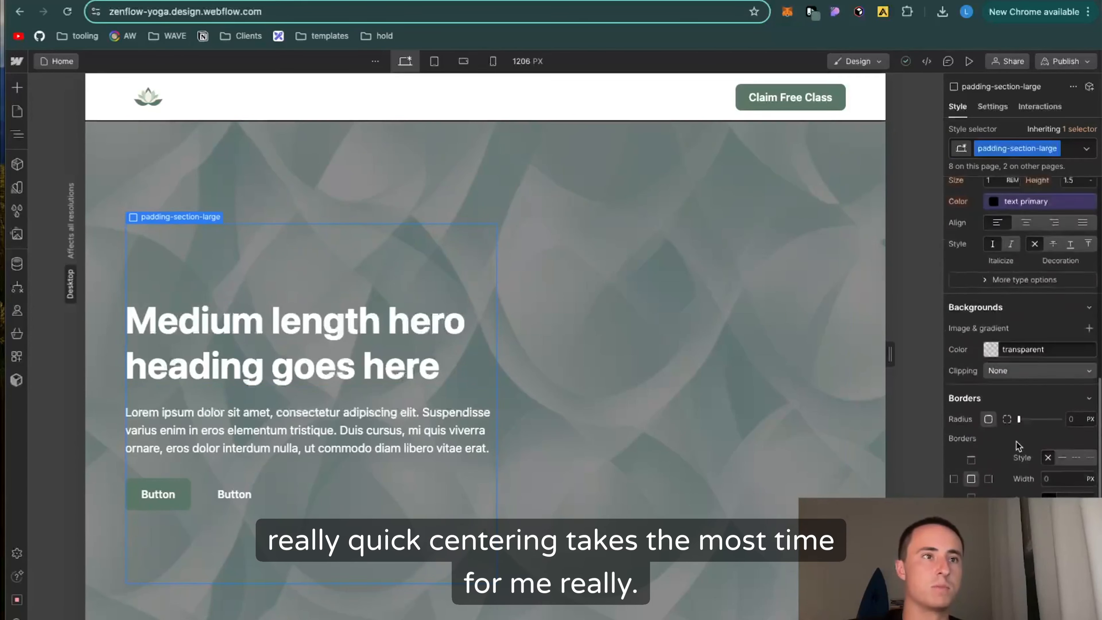
scroll(1016, 441, up, 5)
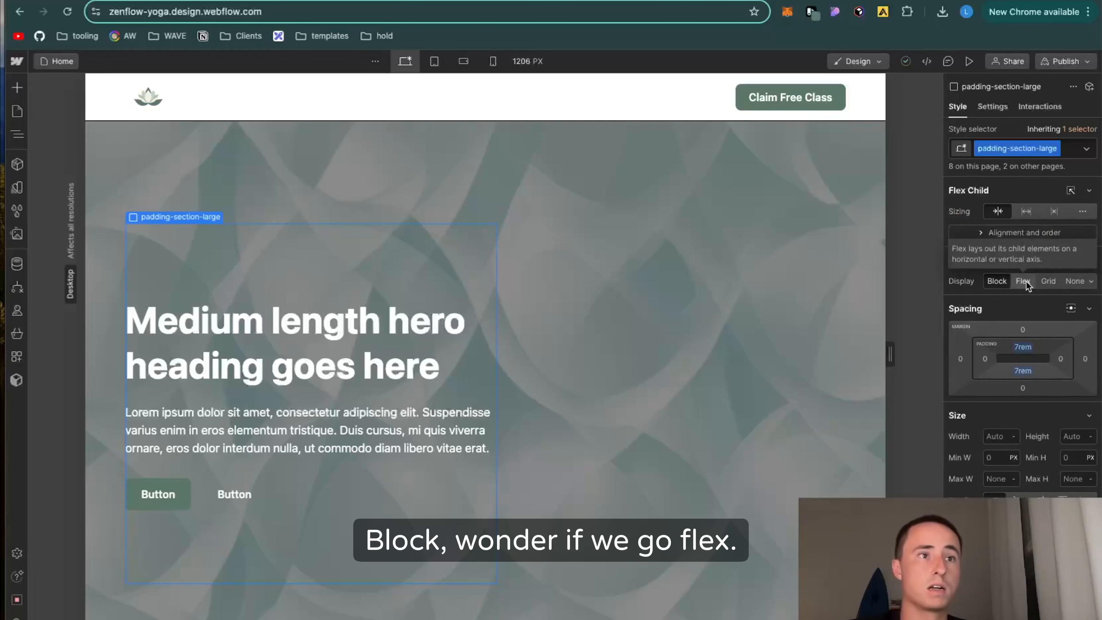
click(1025, 281)
click(992, 281)
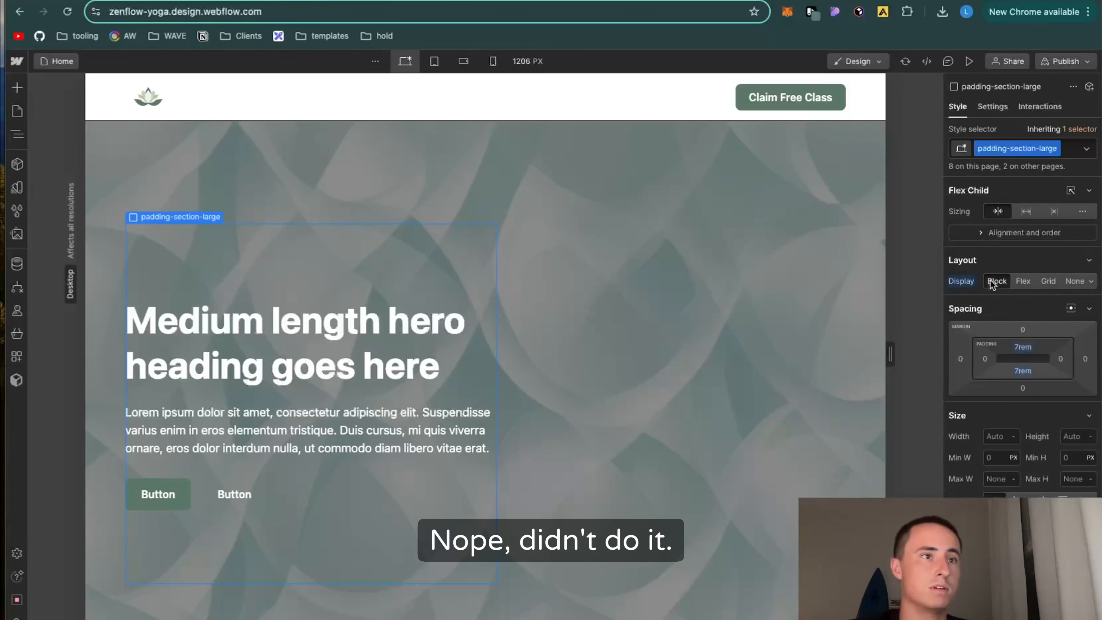
Step: Center-align the text in the hero's padding-section-large block
click(997, 233)
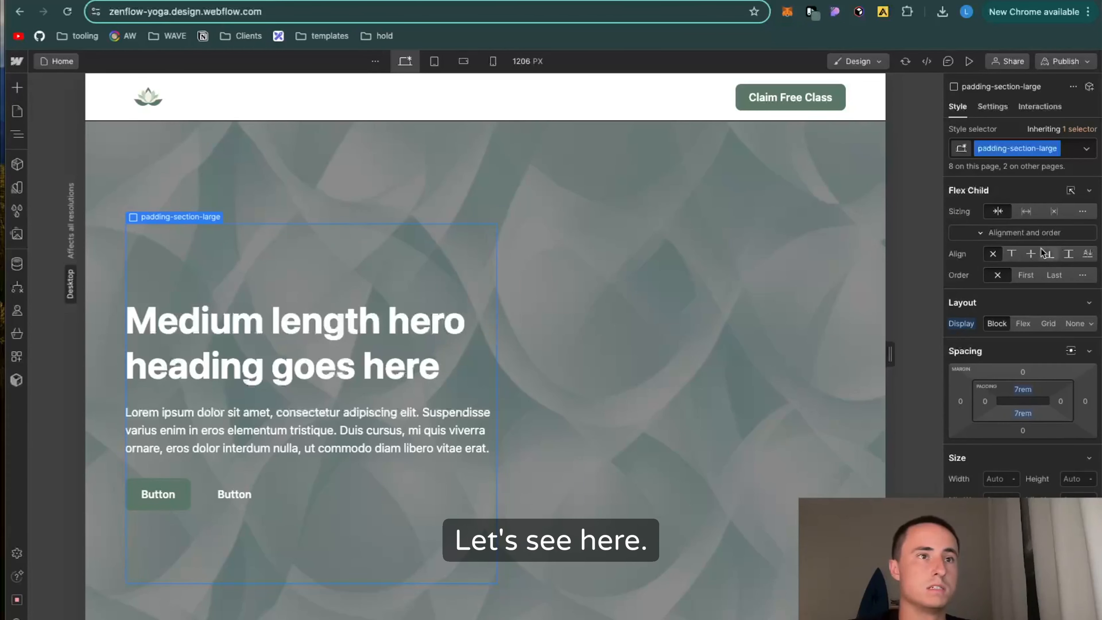
click(1020, 235)
scroll(1023, 411, down, 5)
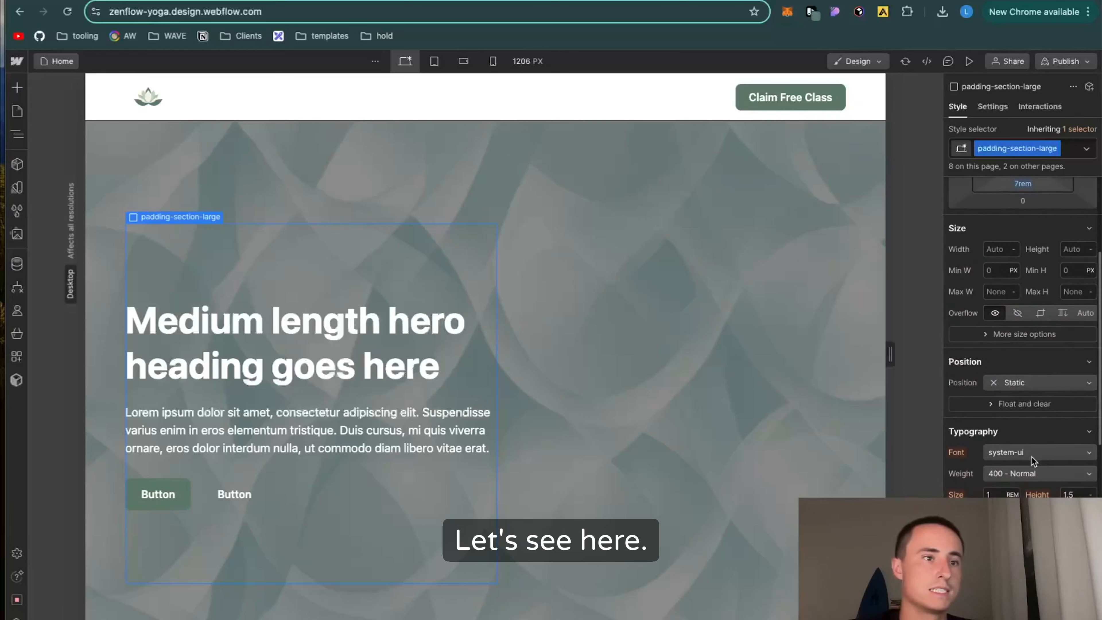
click(1026, 538)
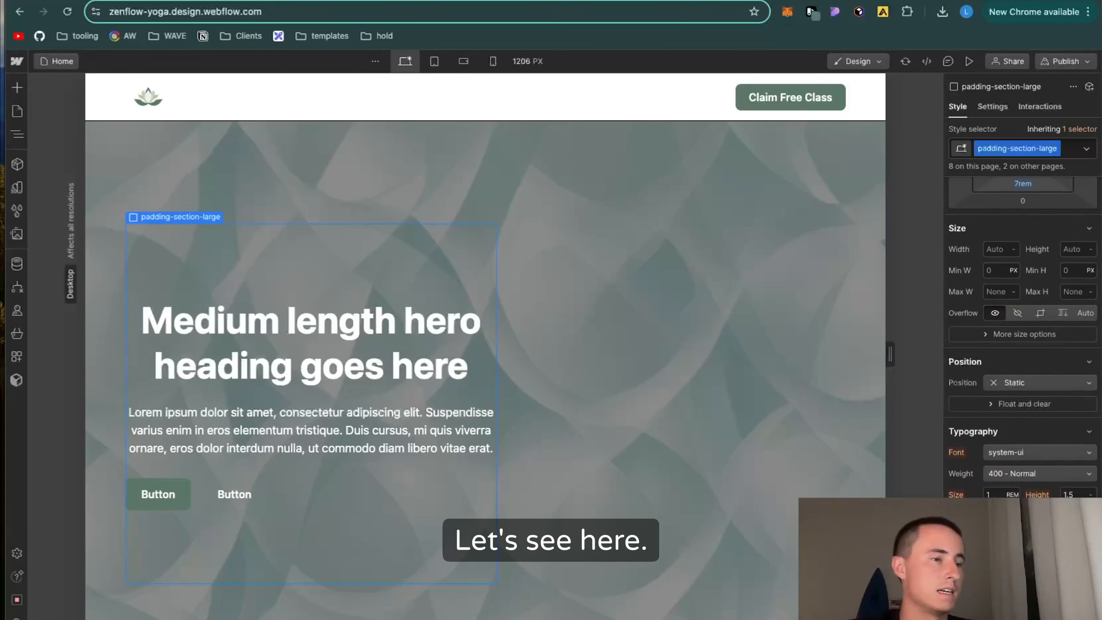
Step: Undo the last text alignment and center the home_hero-header_content flex block's contents horizontally and vertically
key(super+z)
click(635, 395)
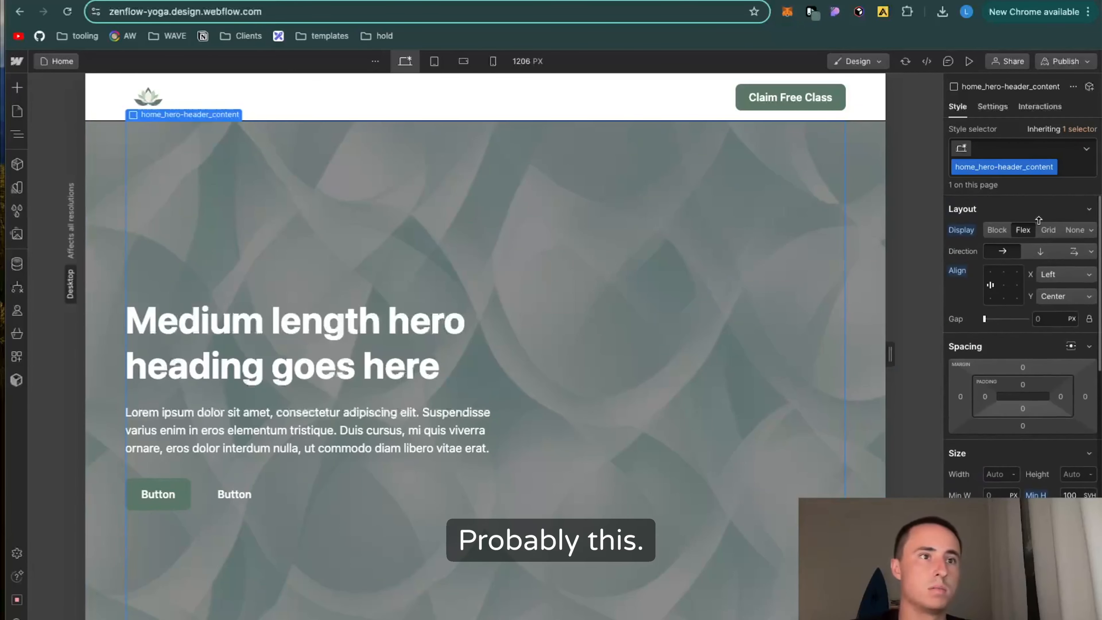
click(1005, 285)
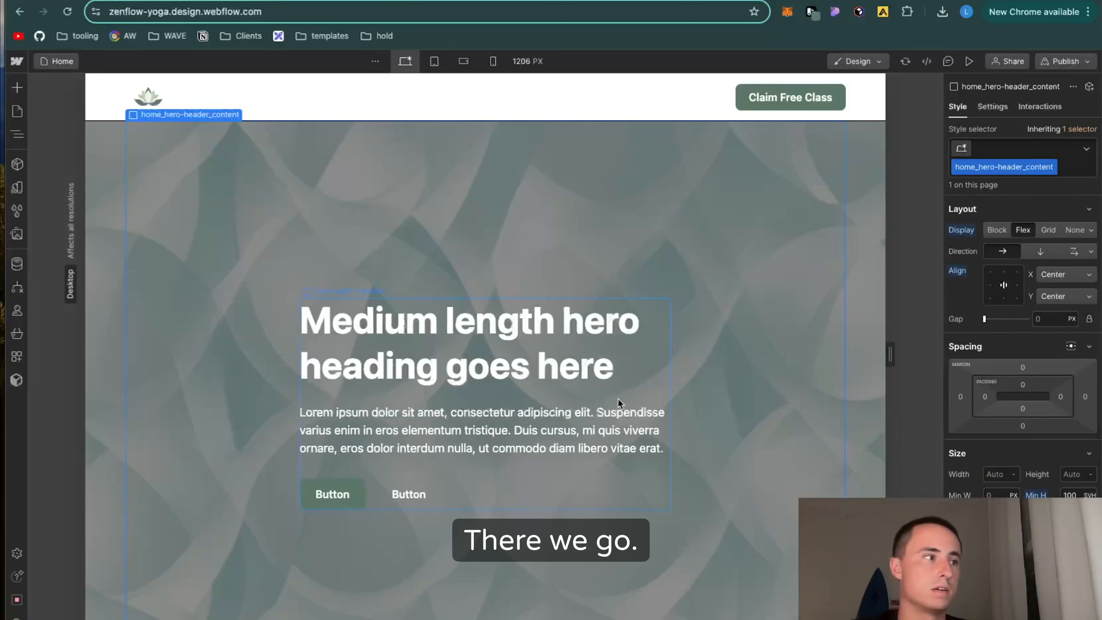
Step: Center-align the text in the hero's padding-section-large block and center its button-group contents horizontally
click(643, 526)
scroll(1021, 338, down, 5)
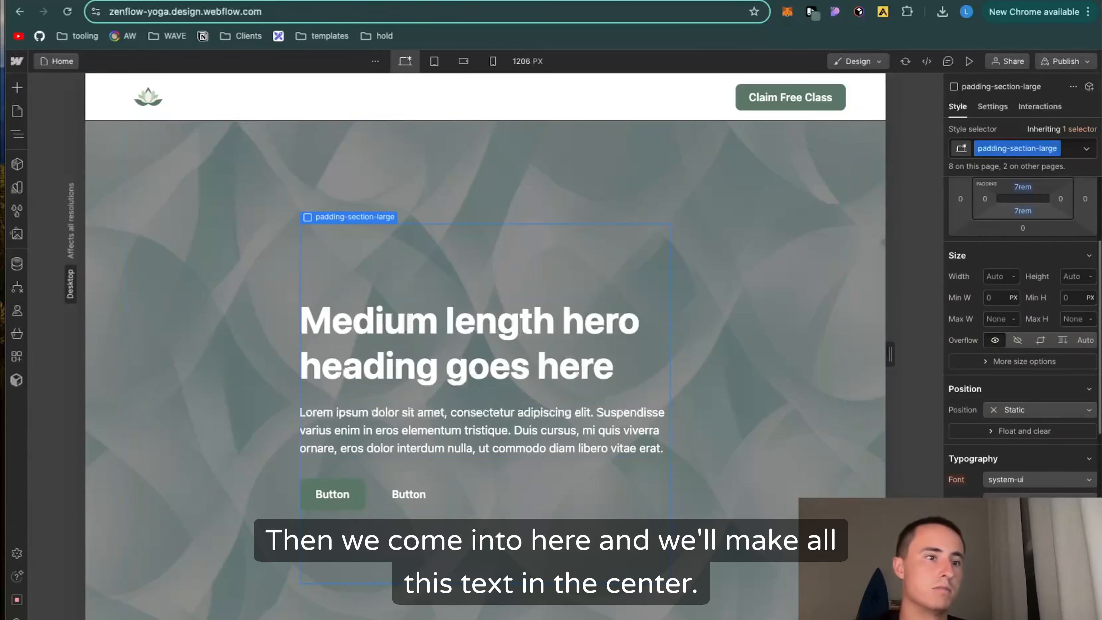
click(1026, 564)
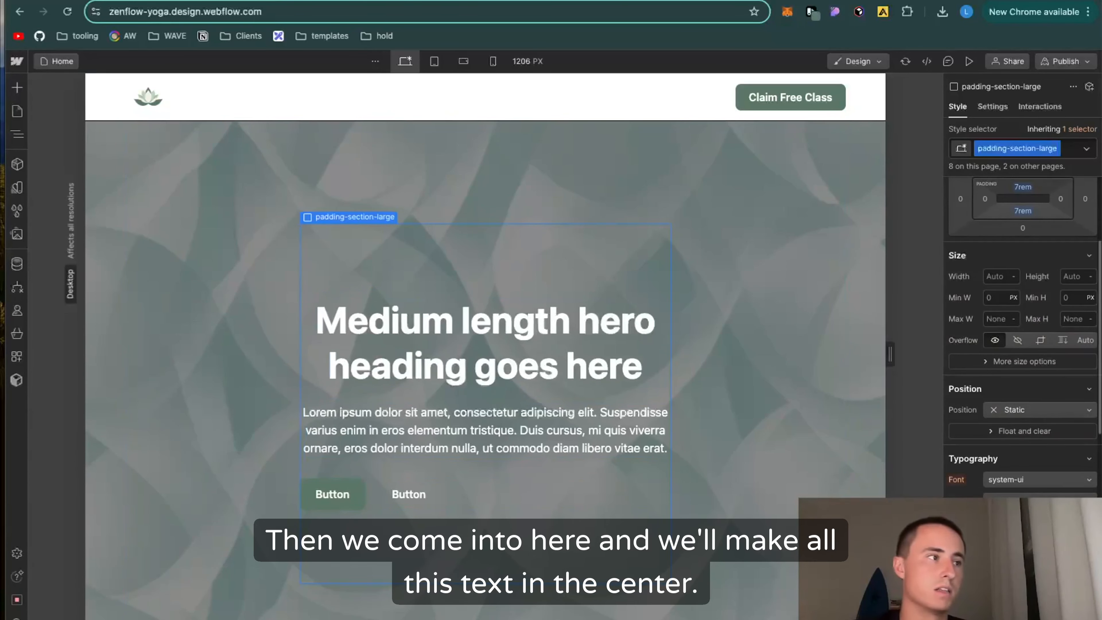
click(423, 495)
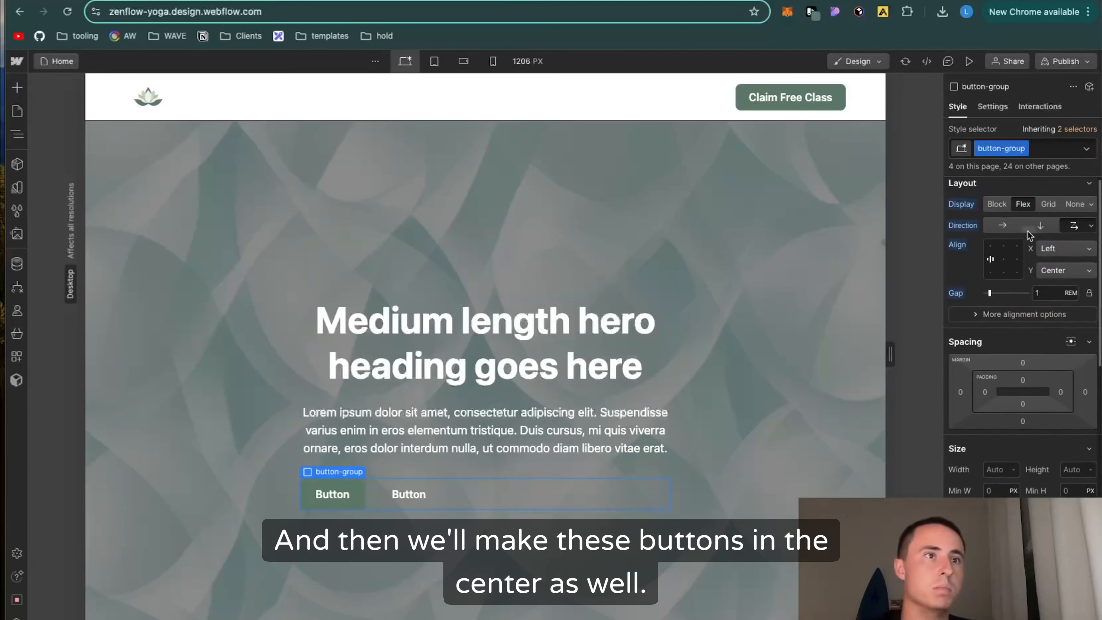
click(1003, 260)
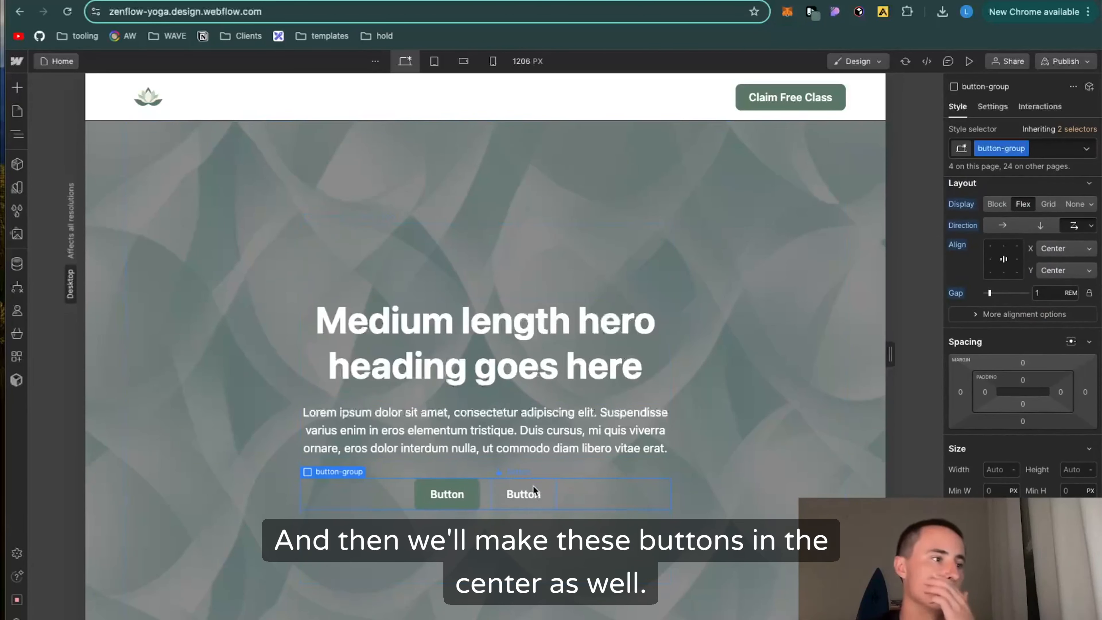
Step: Delete the hero's second button and change the remaining button's text to "Claim My FREE Class"
click(549, 503)
key(Delete)
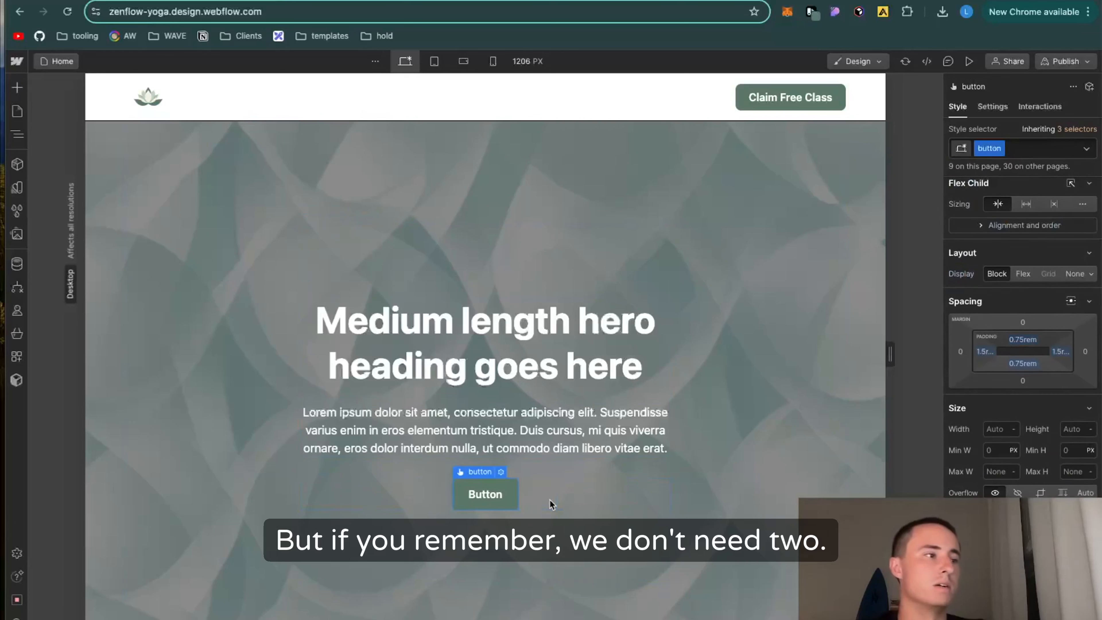
double_click(484, 495)
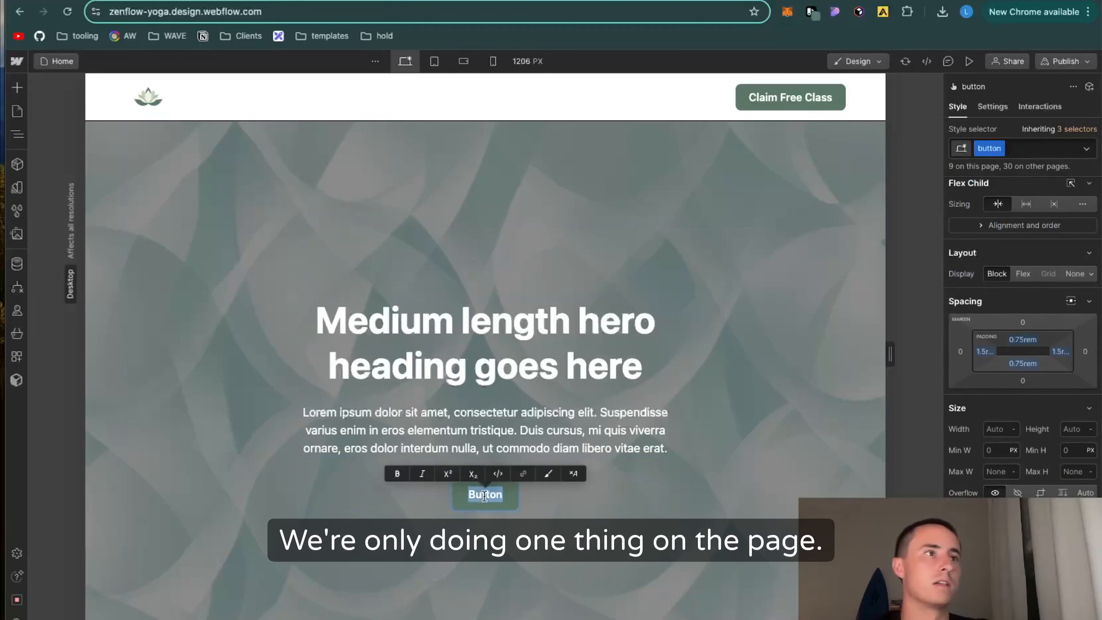
text(Claim My F)
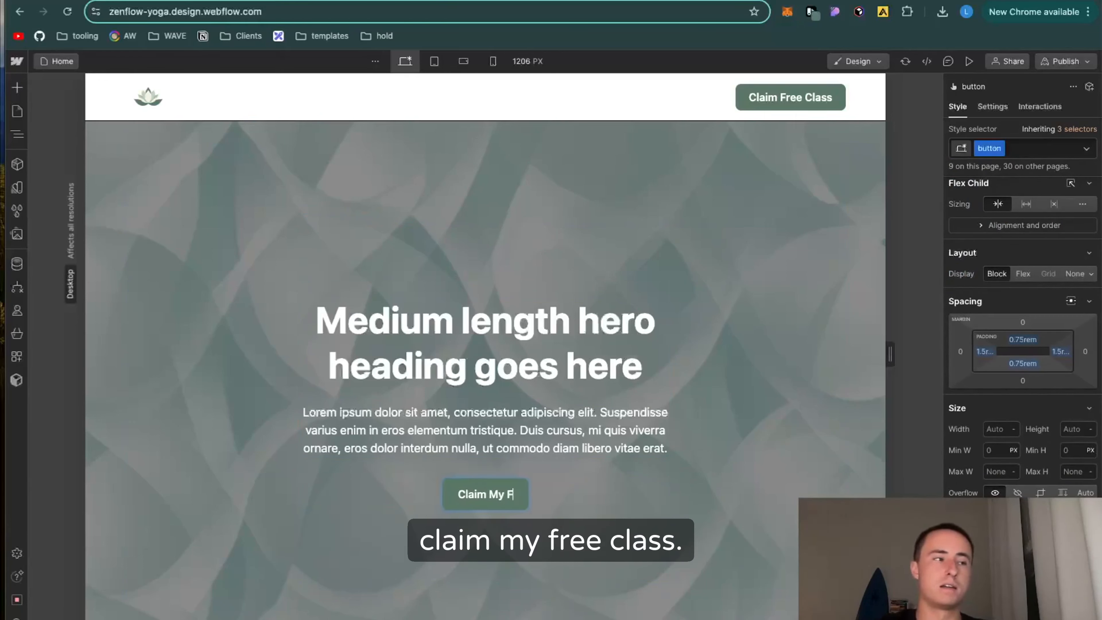
text(REE Cl)
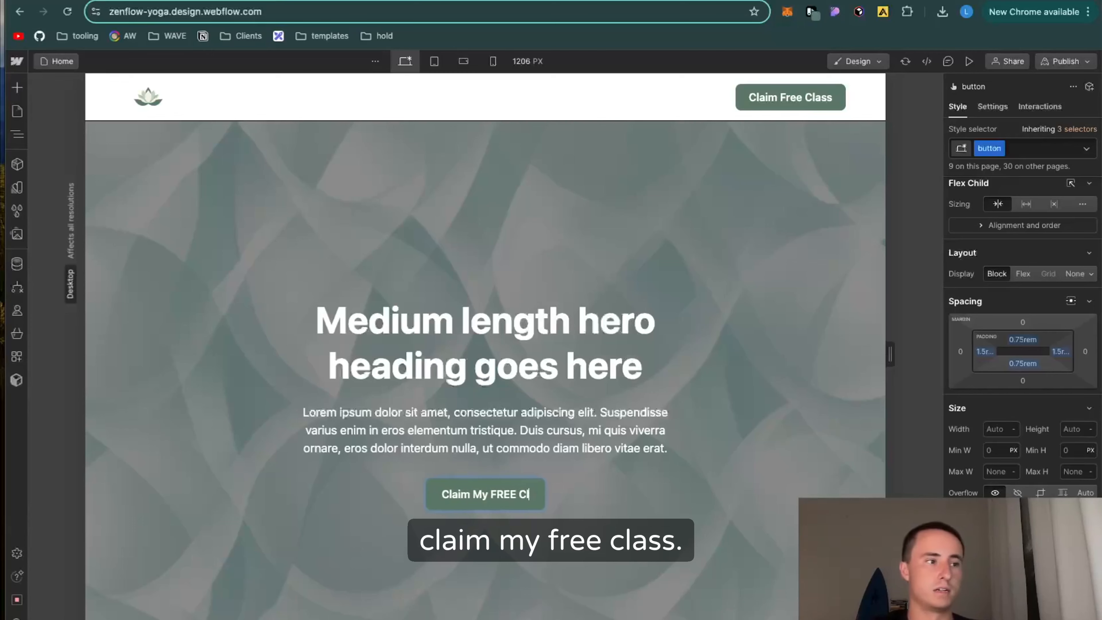
text(ass)
Step: Replace the hero heading with "Find Your Inner Calm with Beginner-Friendly Yoga", copied from the headline in the Notion ZenFlow Yoga page
double_click(536, 368)
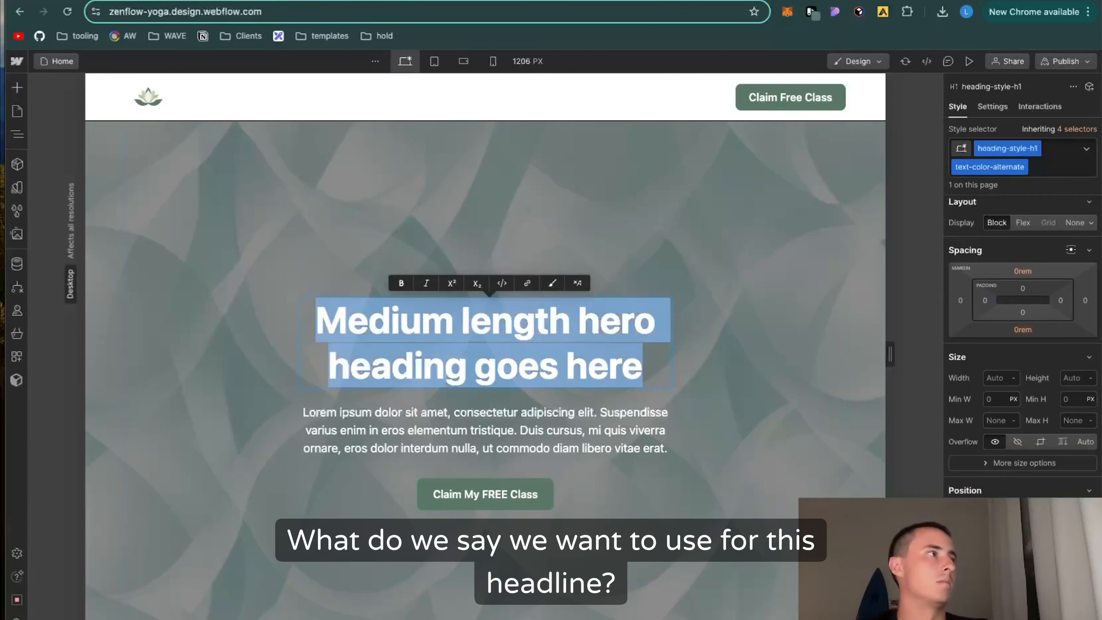
key(ctrl+Tab)
scroll(475, 236, up, 6)
drag(657, 311, 397, 309)
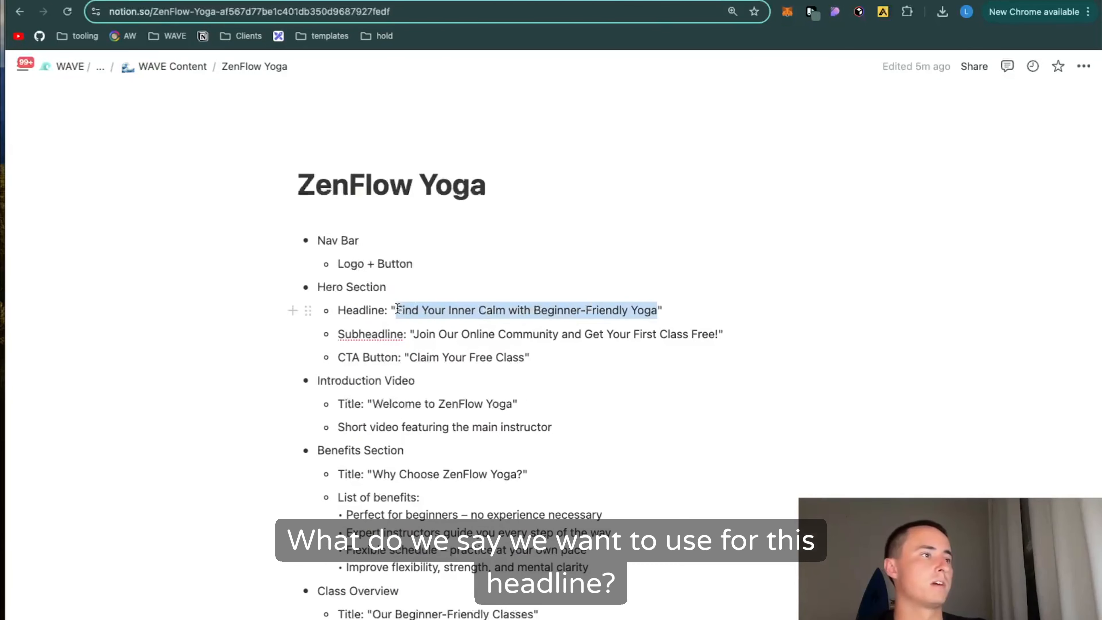
key(ctrl+c)
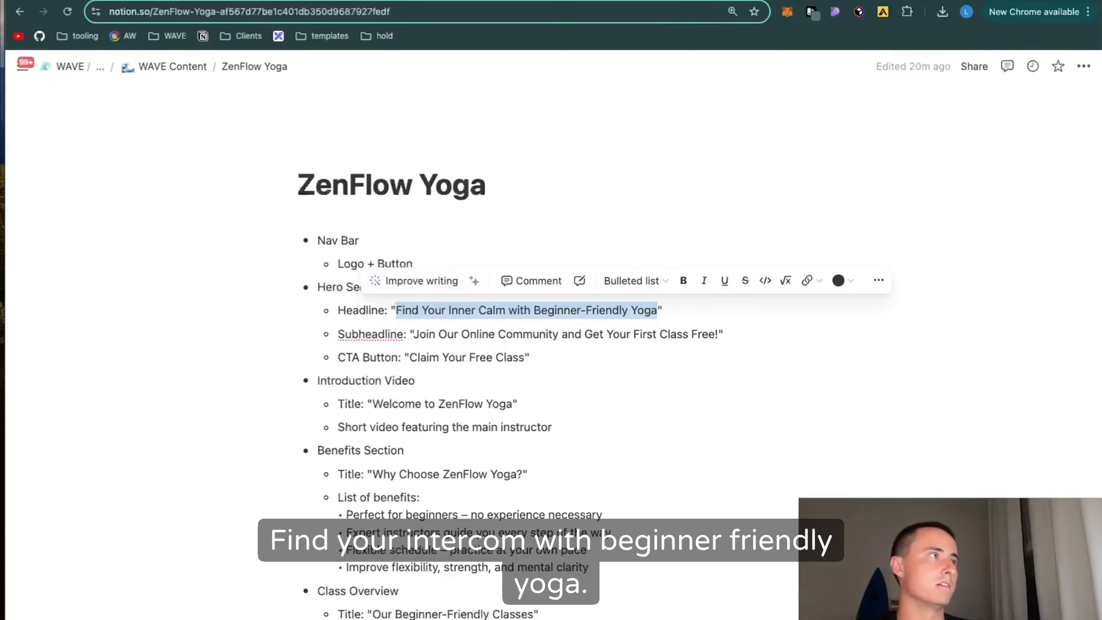
key(ctrl+shift+Tab)
key(ctrl+v)
click(274, 404)
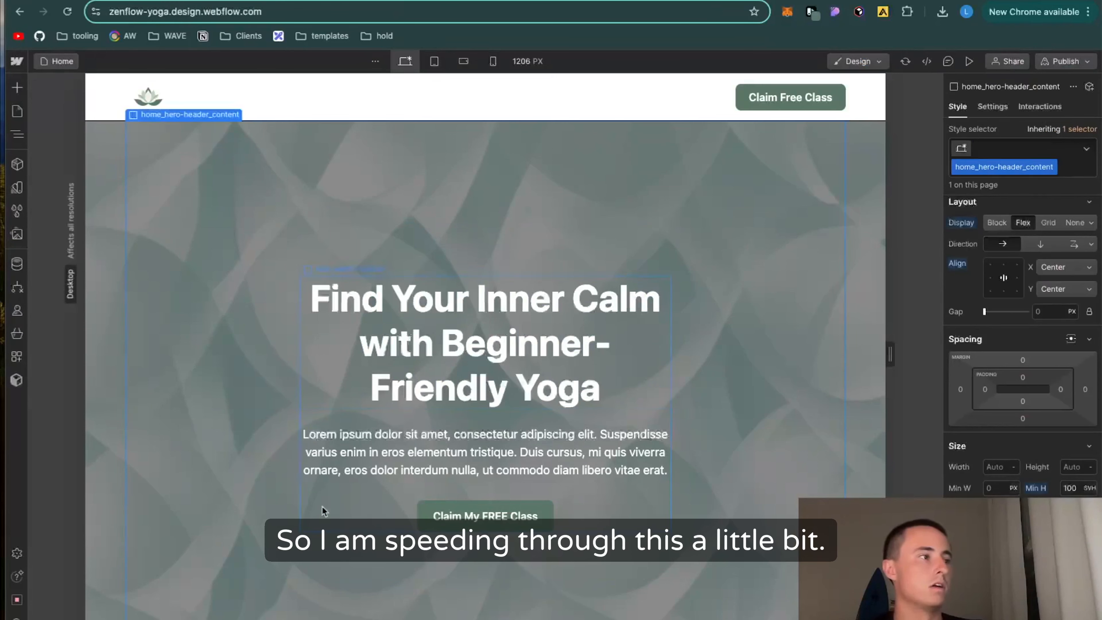
Step: Replace the hero paragraph with "Join Our Online Community and Get Your First Class Free", copied from the subheadline in the Notion page
click(346, 560)
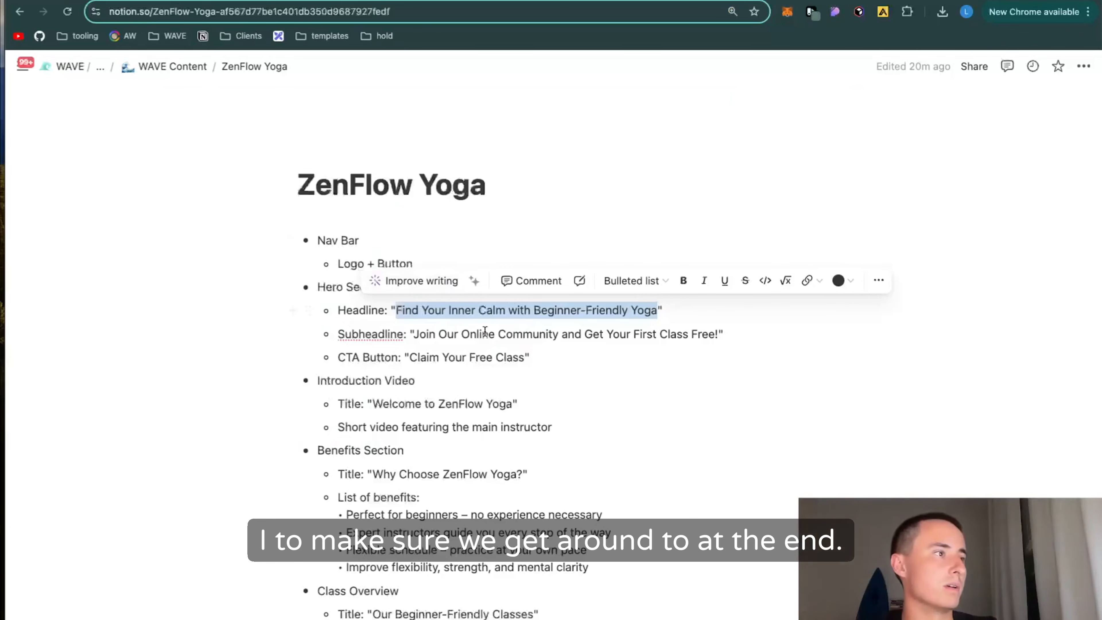
click(438, 333)
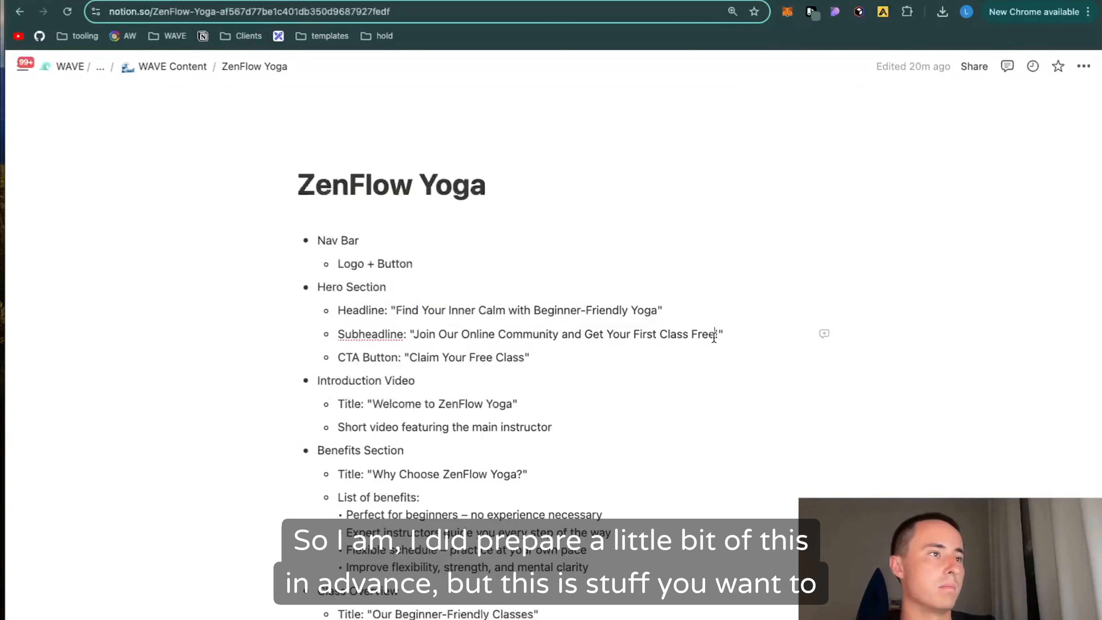
drag(714, 334, 414, 339)
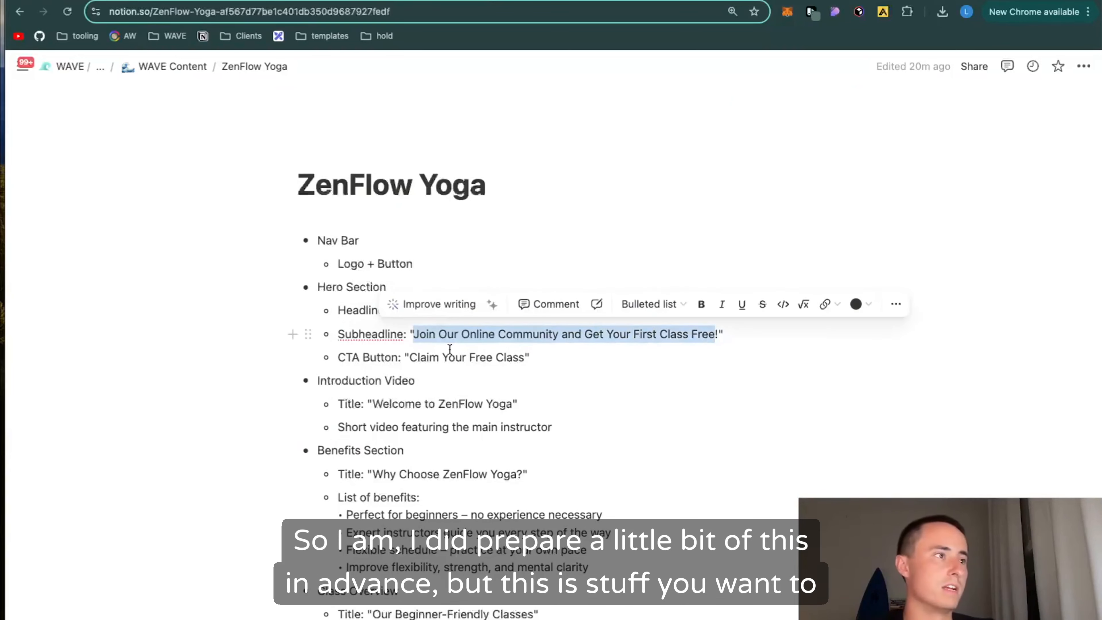
key(ctrl+Tab)
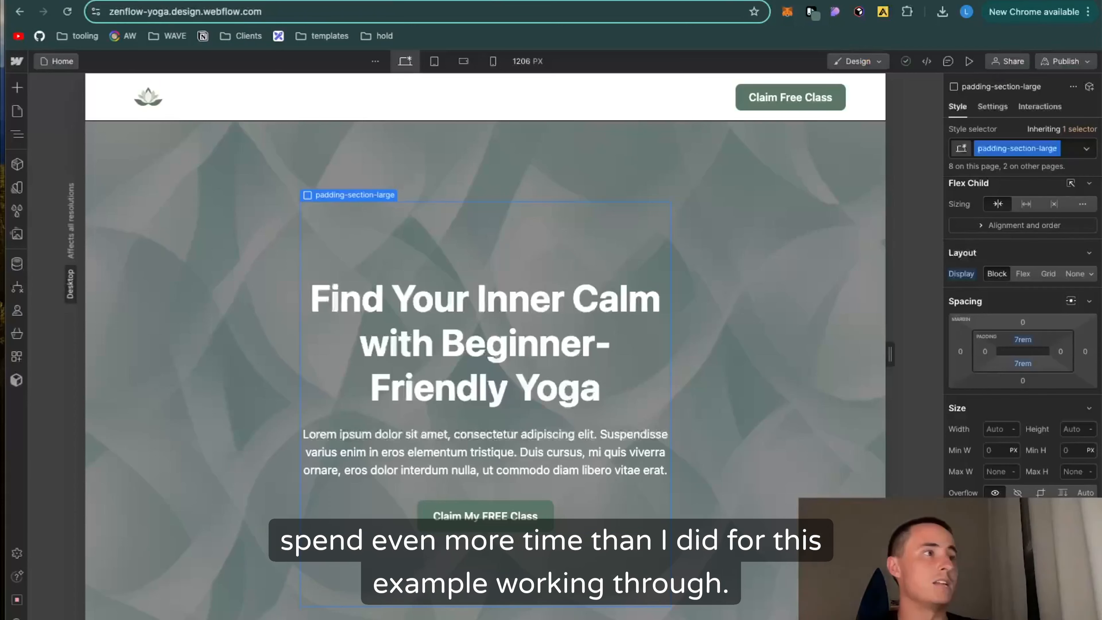
double_click(482, 456)
key(super+v)
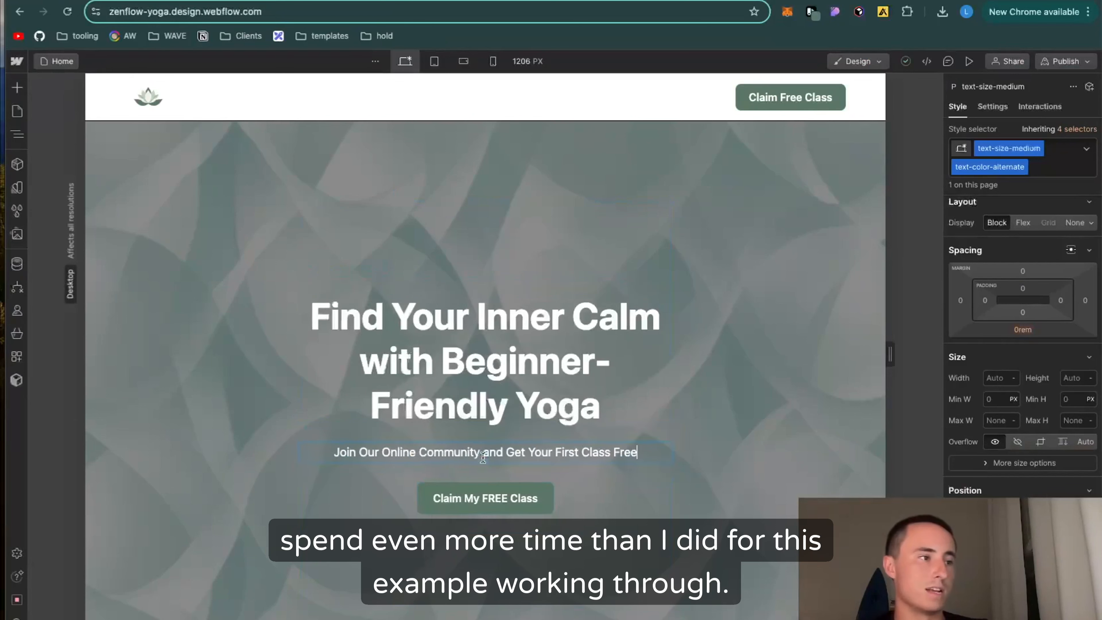
click(490, 430)
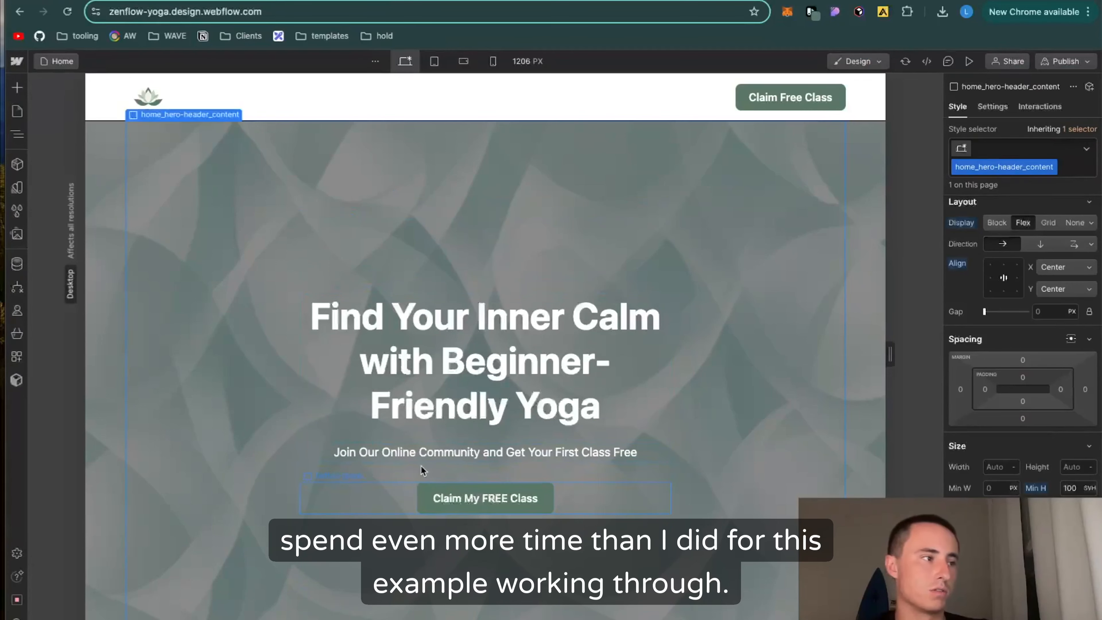
Step: Set the hero subheadline's font size to 1.3 rem
click(457, 375)
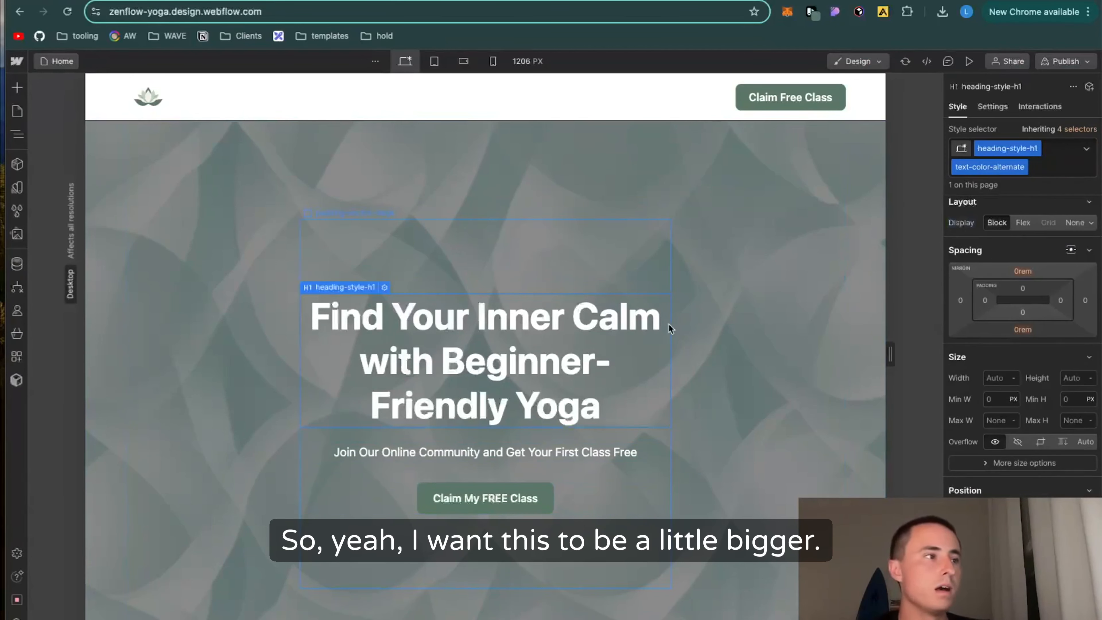
click(610, 447)
scroll(1022, 347, down, 2)
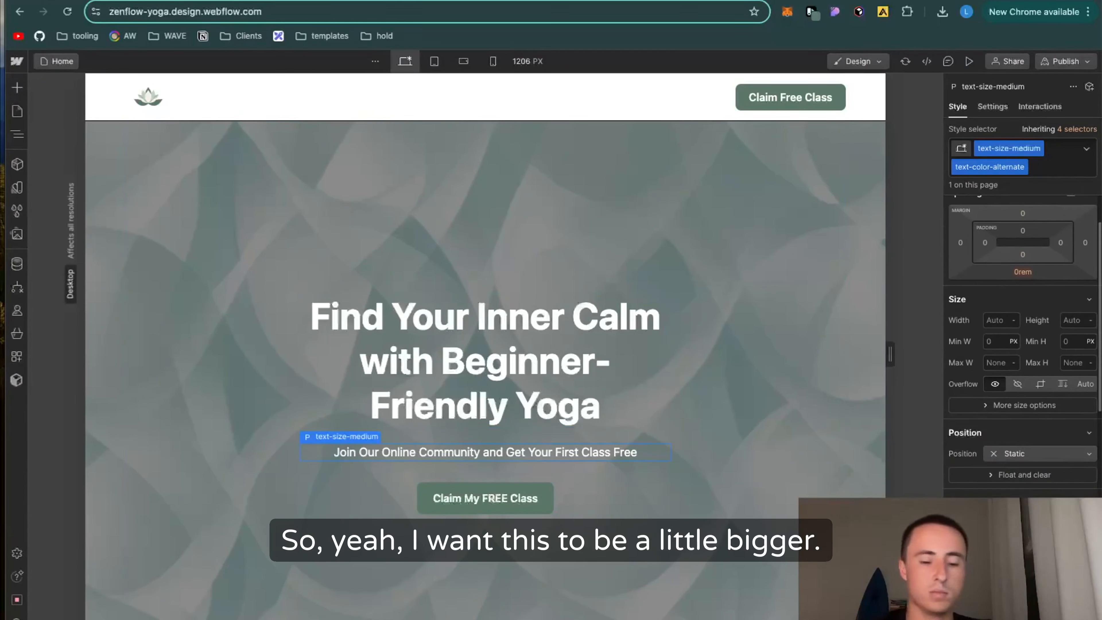
key(Return)
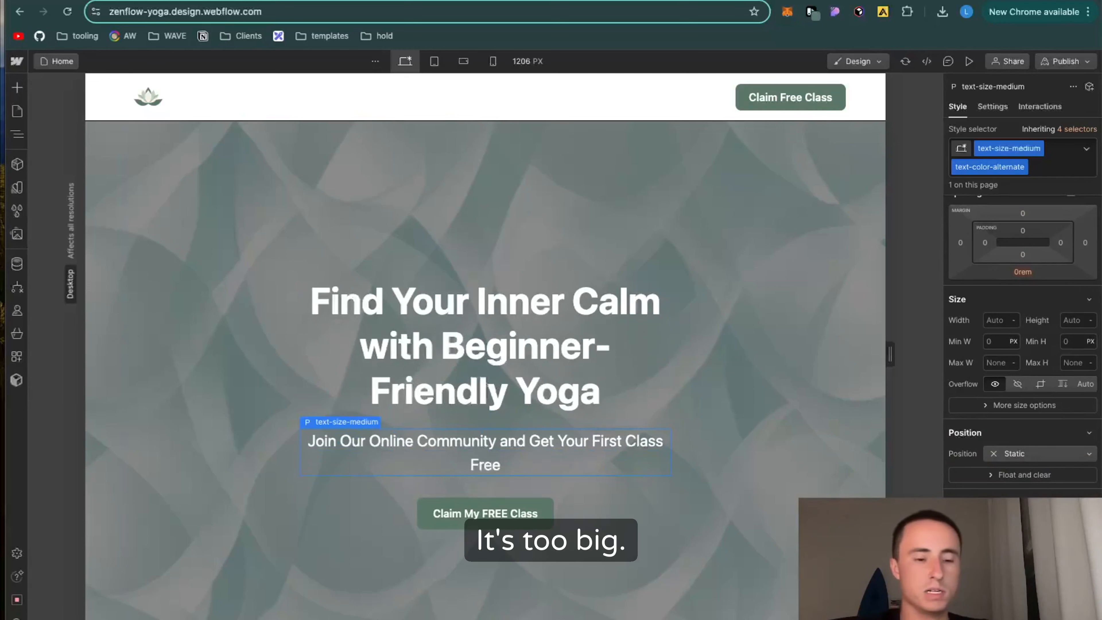
key(Return)
scroll(1023, 348, down, 2)
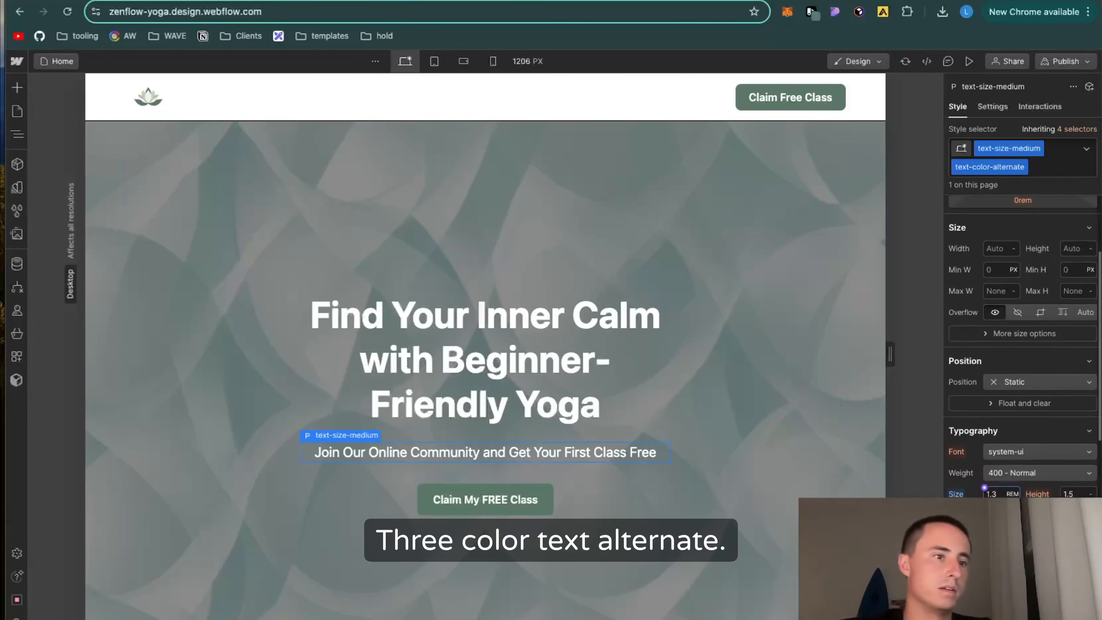
Step: Try other text colors for the hero subheadline, including the saved green #5b7768 from the color picker extension
click(998, 515)
scroll(988, 462, down, 5)
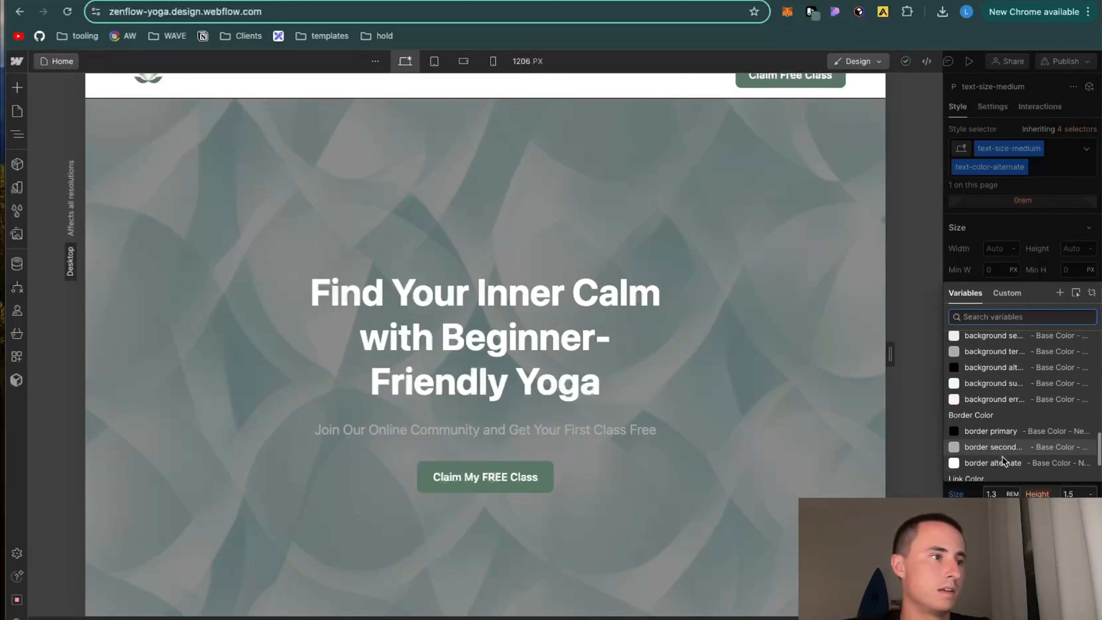
scroll(1005, 466, down, 3)
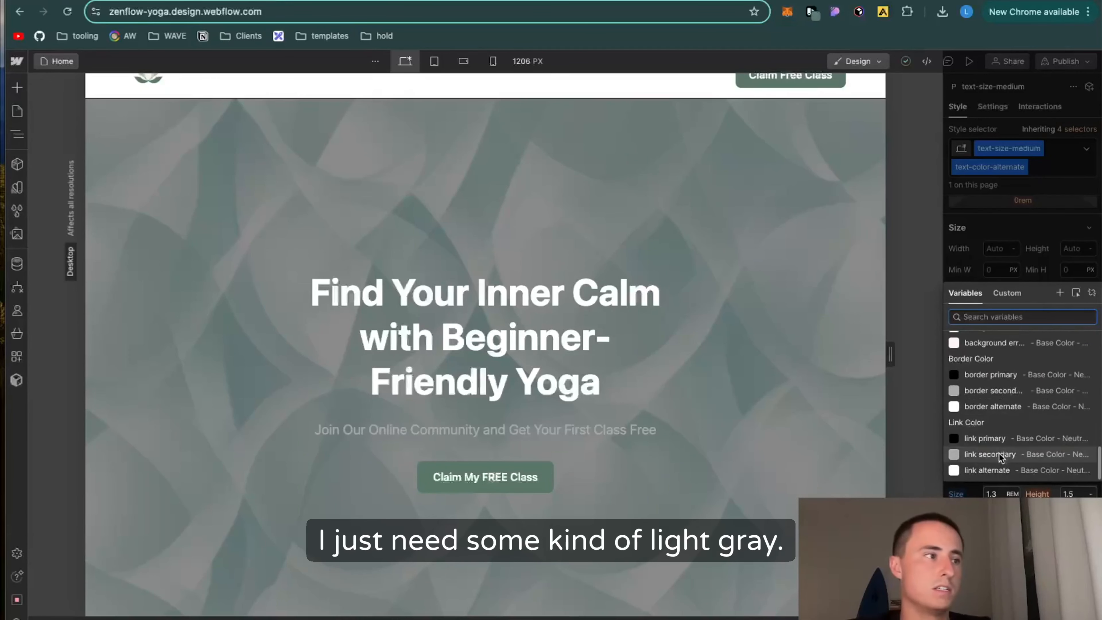
click(812, 11)
click(695, 205)
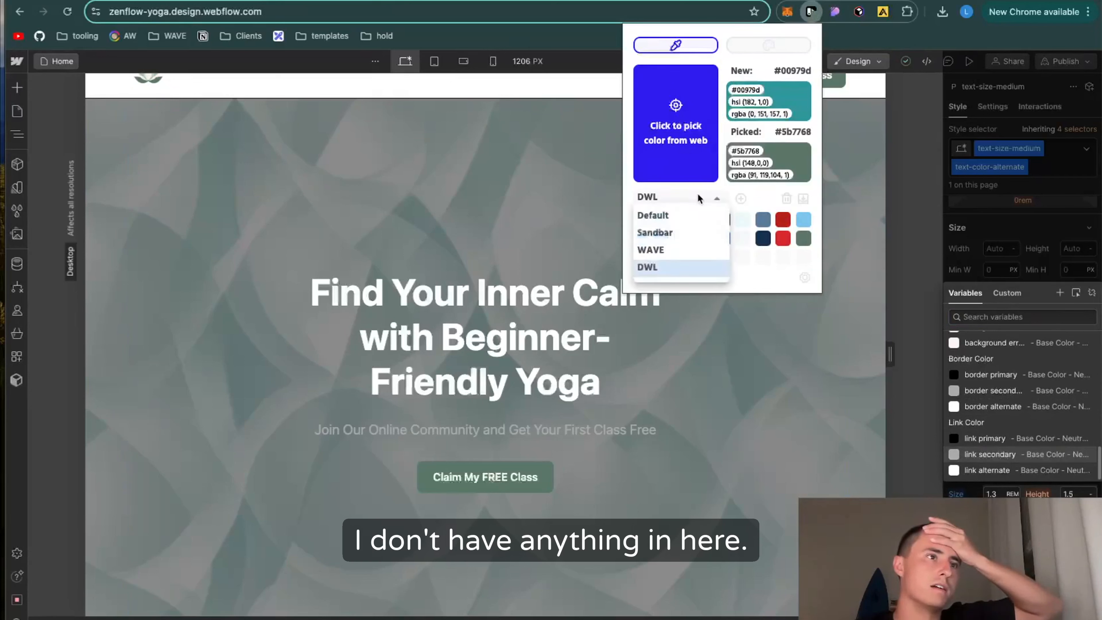
click(701, 197)
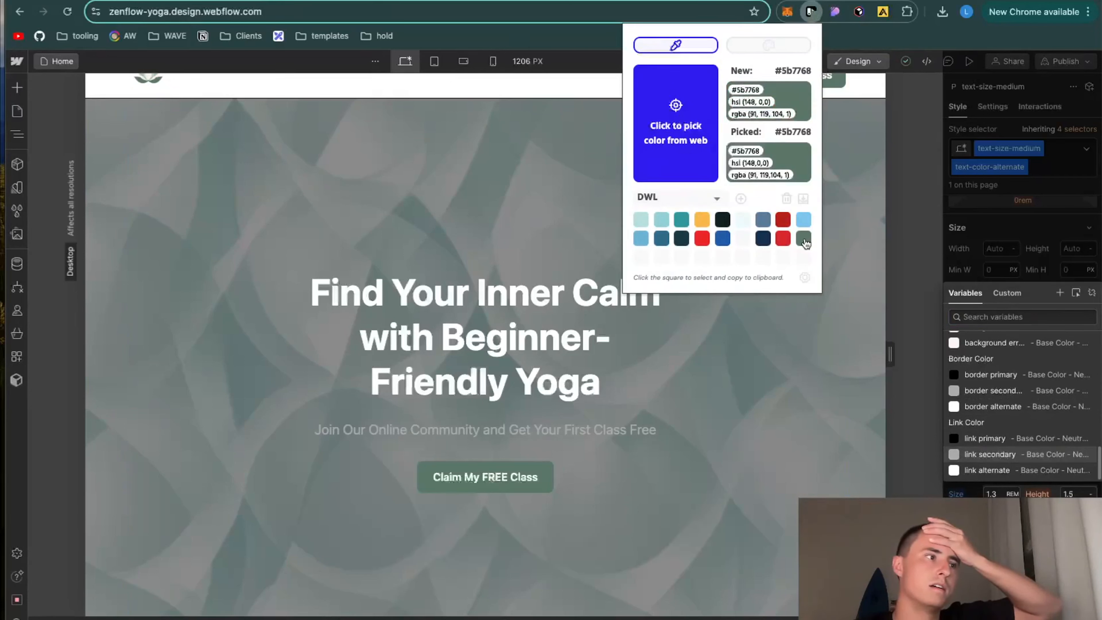
click(804, 239)
scroll(1004, 343, up, 1)
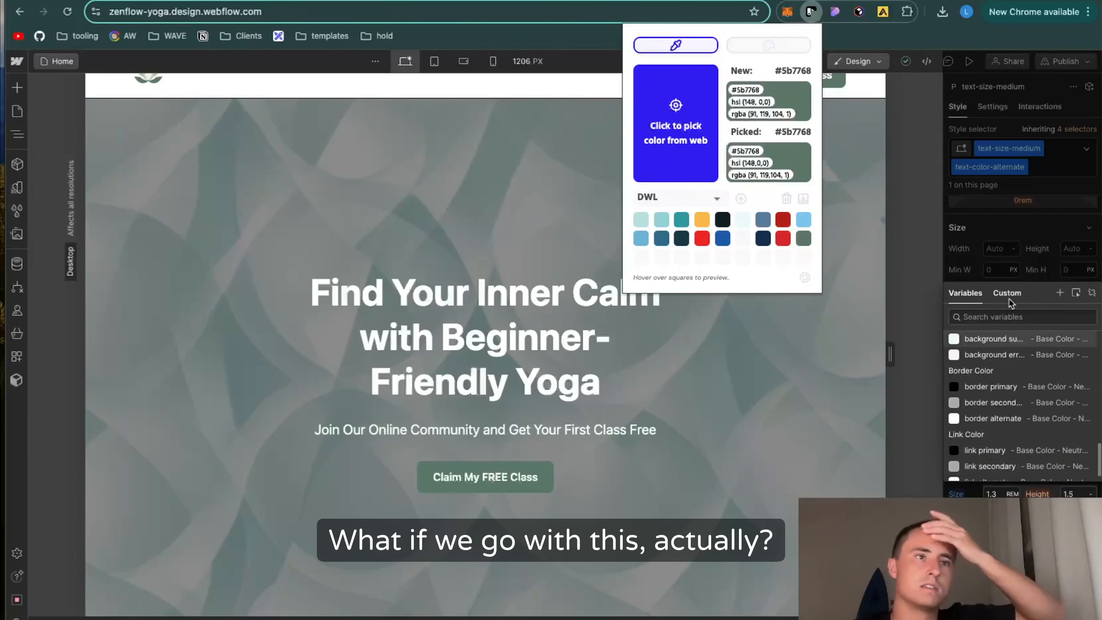
click(1006, 299)
text(#5b7768)
click(579, 435)
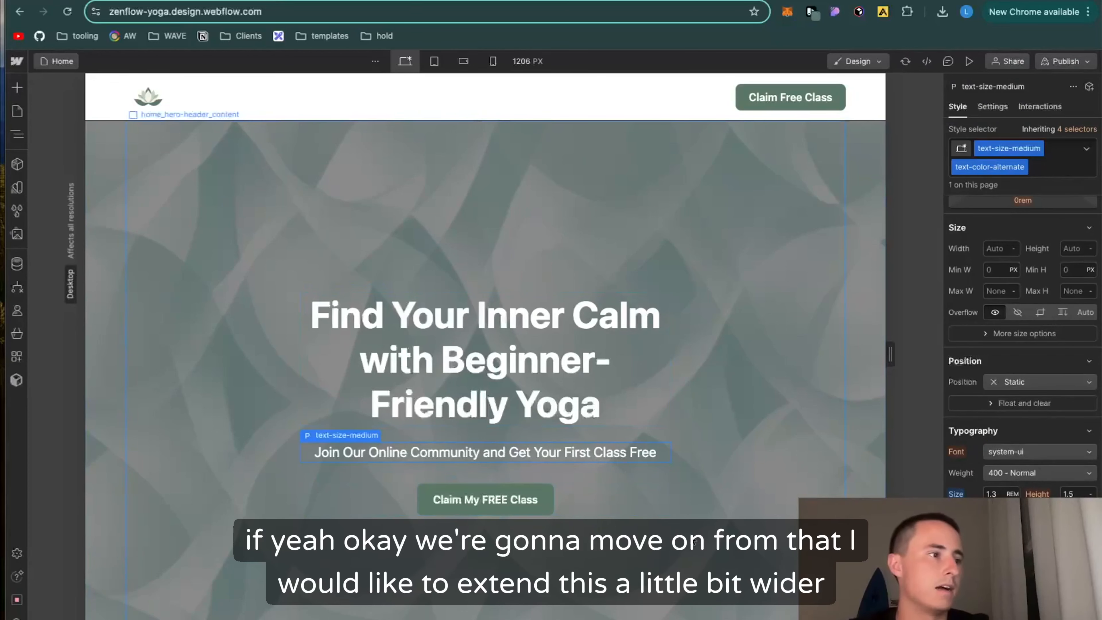
Step: Set the flex child sizing of the hero's padding-section-large block to the shrink option
click(590, 510)
click(625, 419)
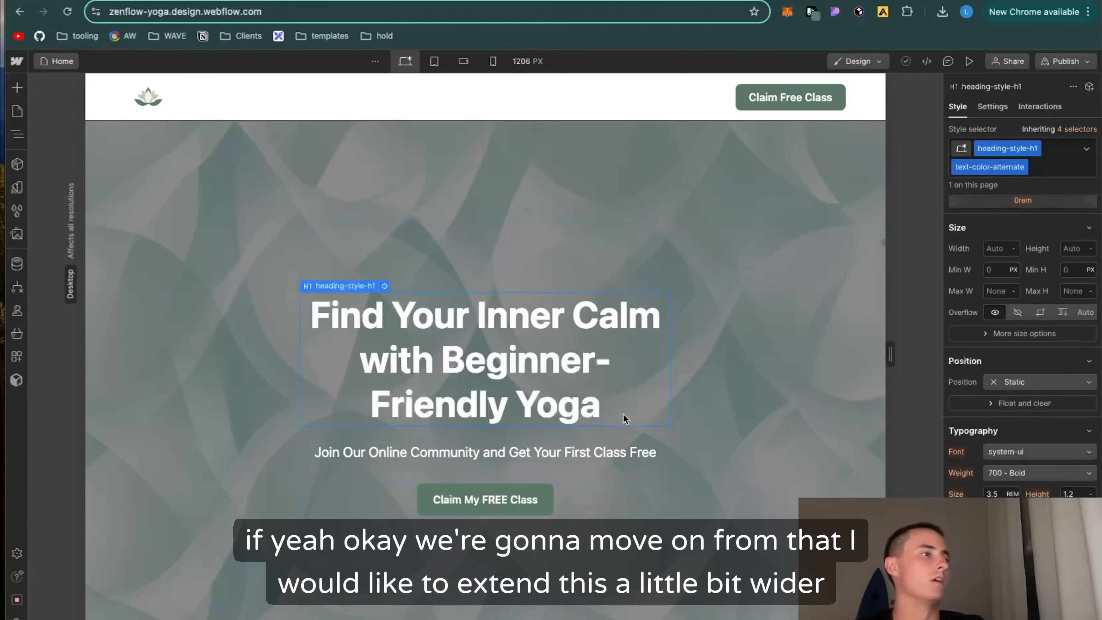
scroll(607, 412, down, 1)
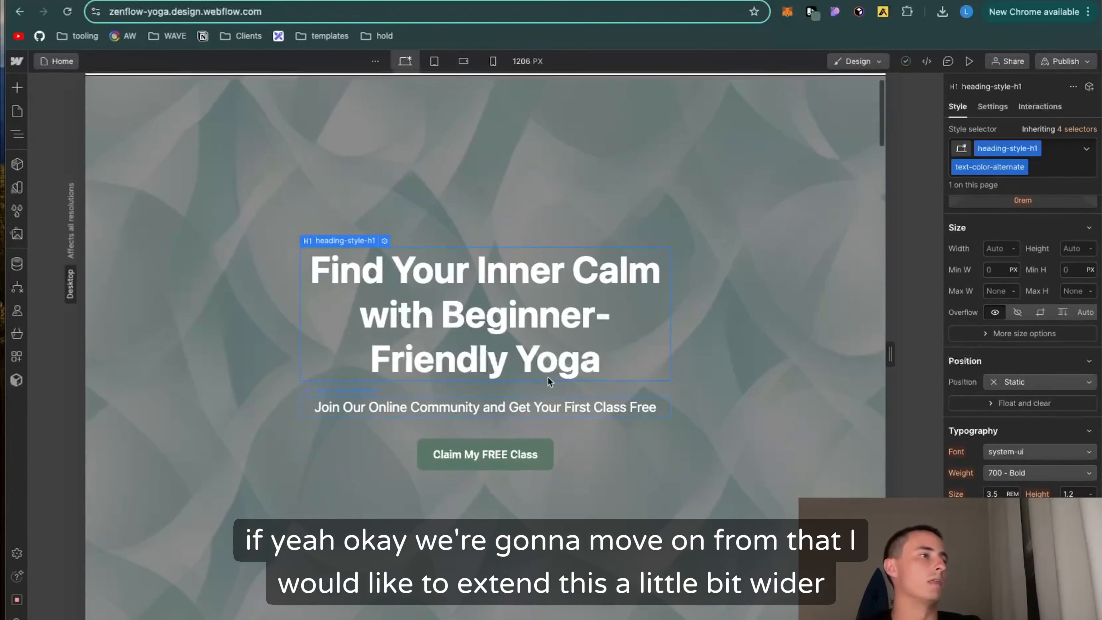
click(328, 495)
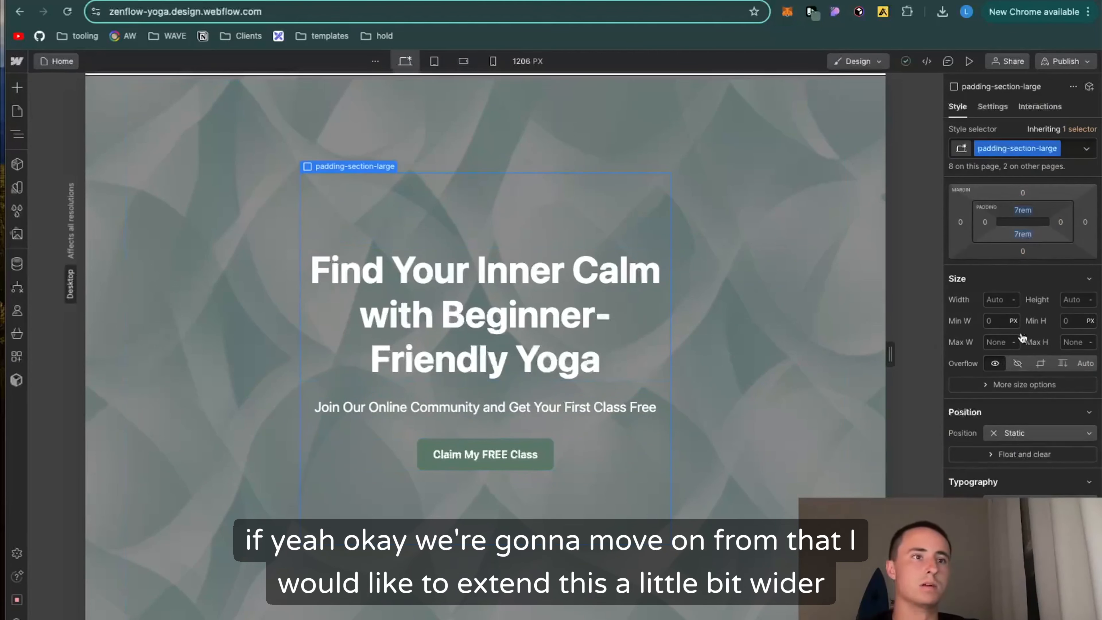
scroll(1084, 334, up, 3)
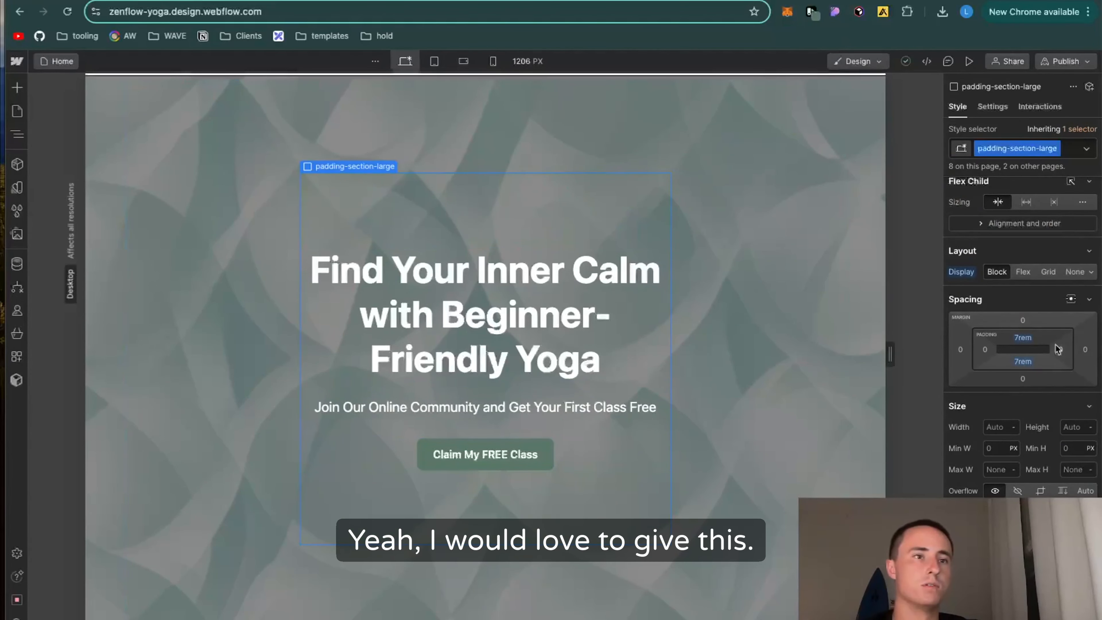
scroll(1058, 350, up, 1)
click(997, 211)
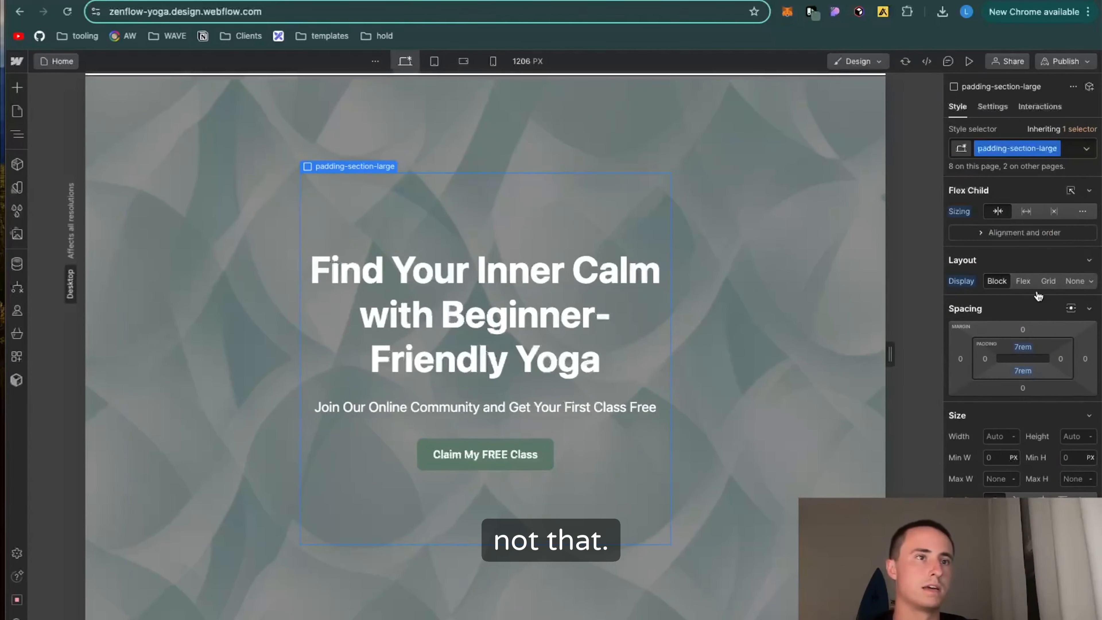
Step: Try percentage minimum widths of 30% and 50% on the hero's padding-section-large block
click(370, 356)
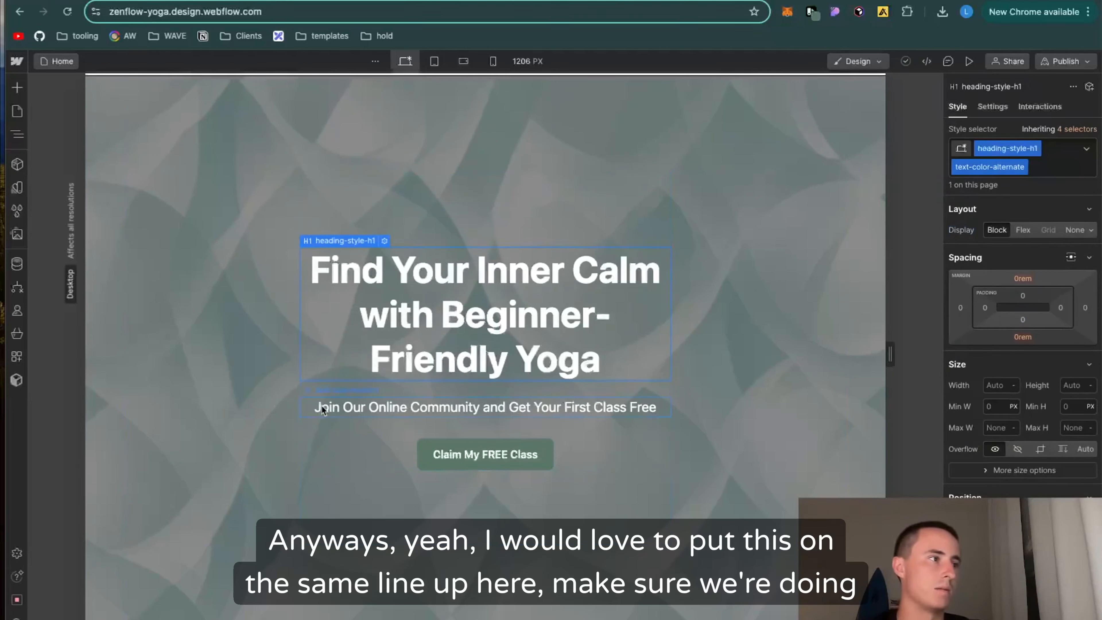
click(338, 495)
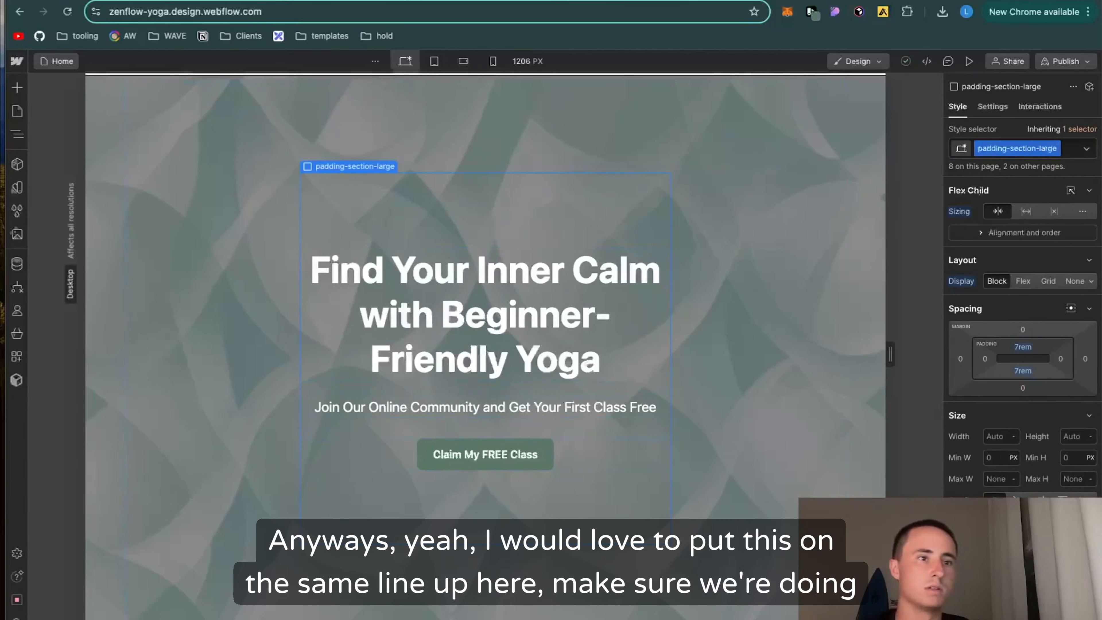
click(1000, 458)
click(1014, 458)
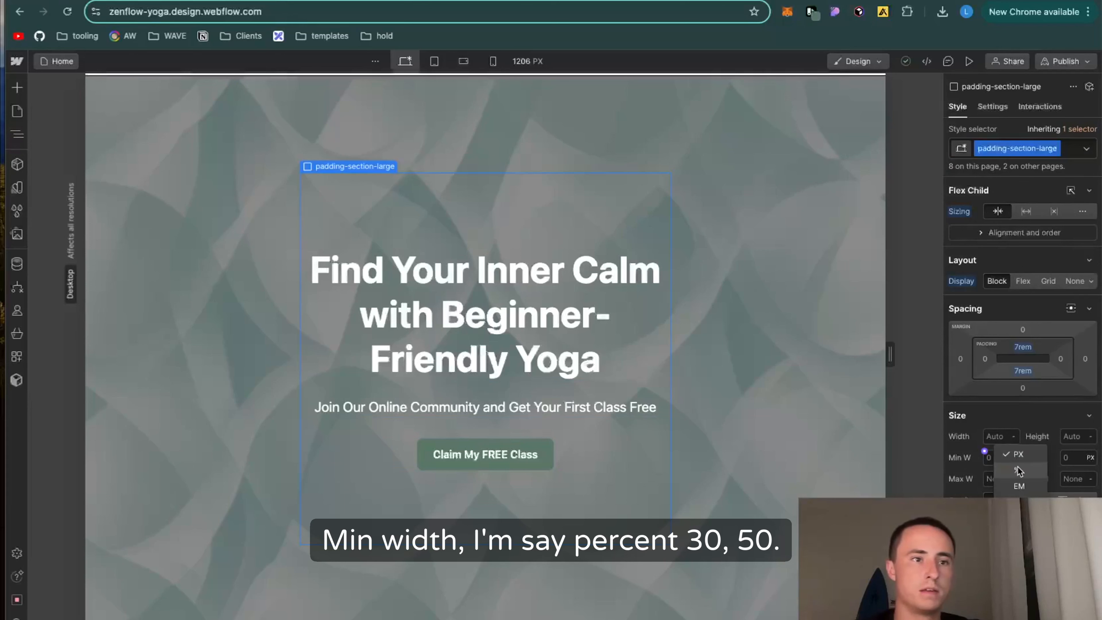
click(1017, 471)
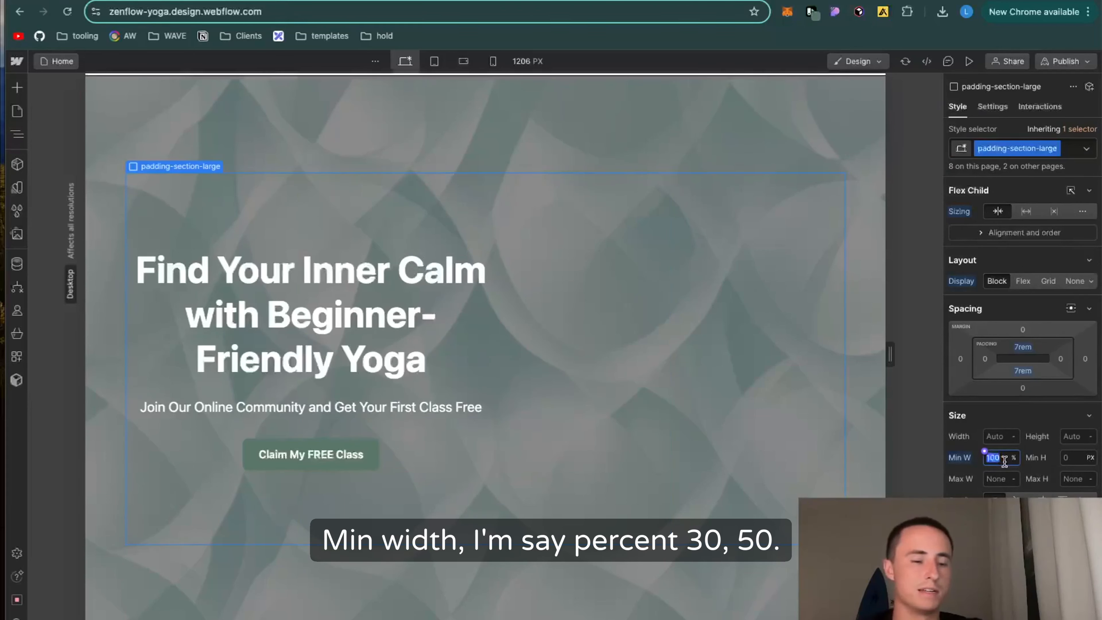
text(30)
key(Return)
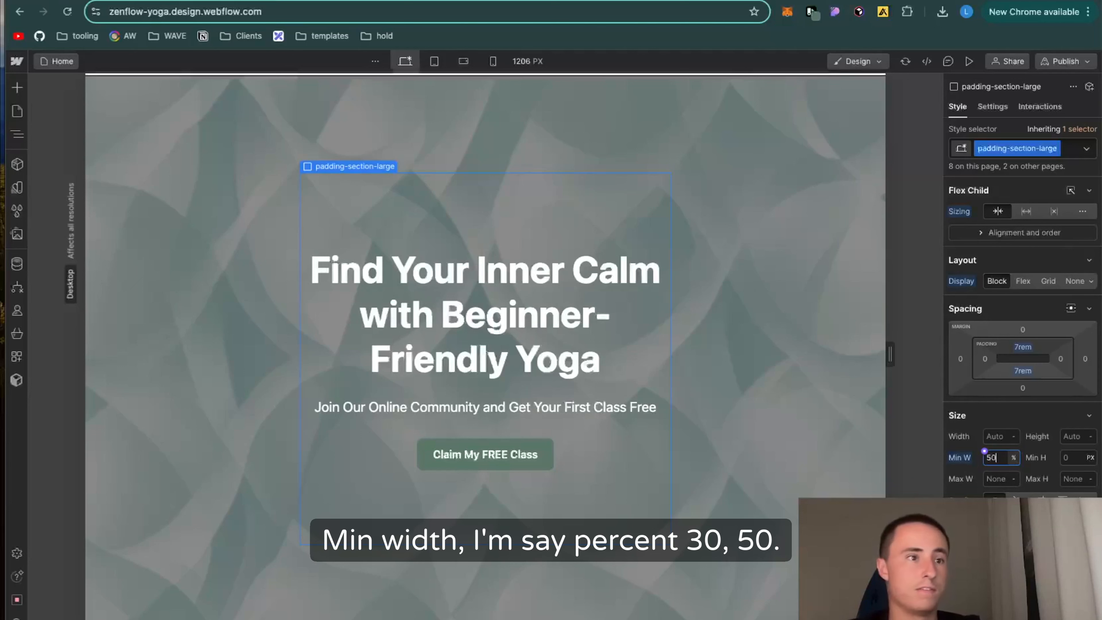
key(BackSpace)
key(BackSpace)
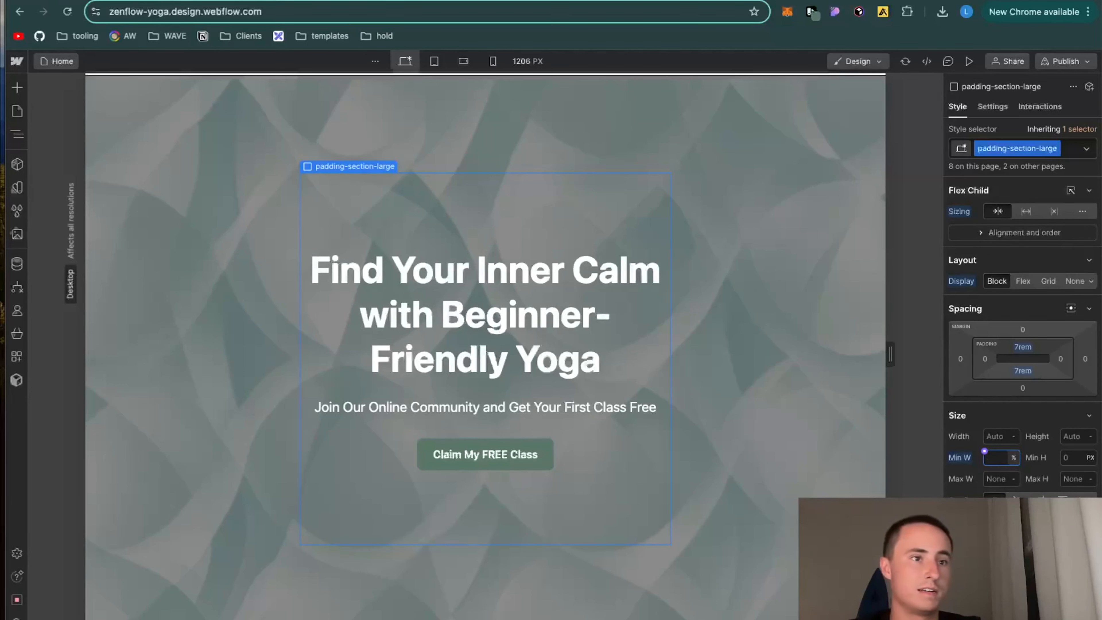
click(1019, 439)
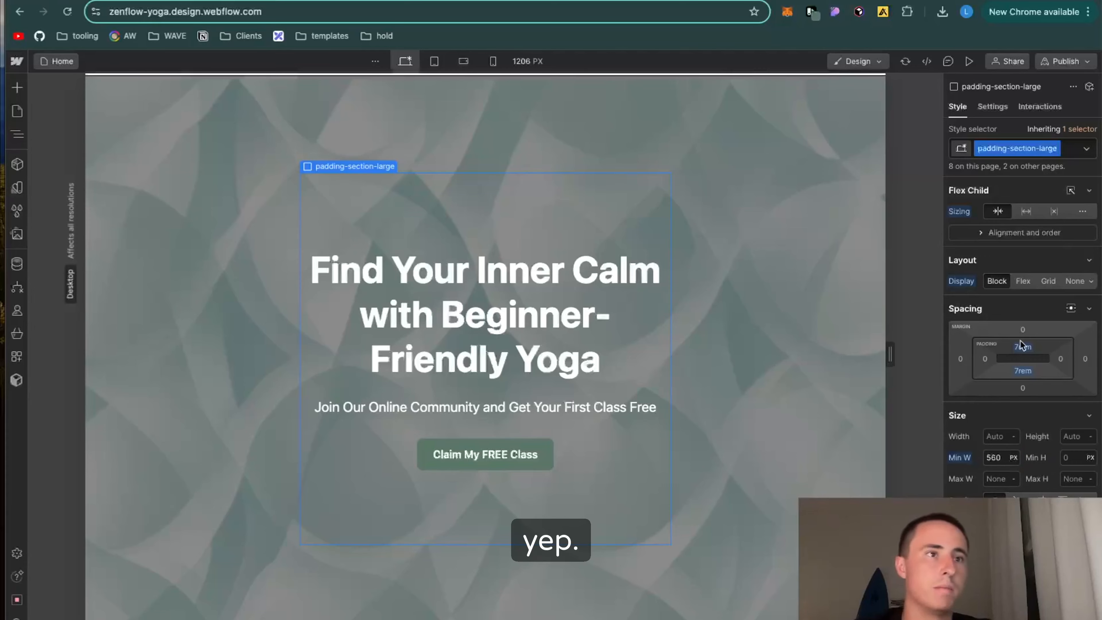
Step: Try the Flex display on the hero's padding-section-large block and check its effect on the instructor section below
click(1023, 280)
scroll(577, 447, down, 4)
scroll(574, 446, down, 8)
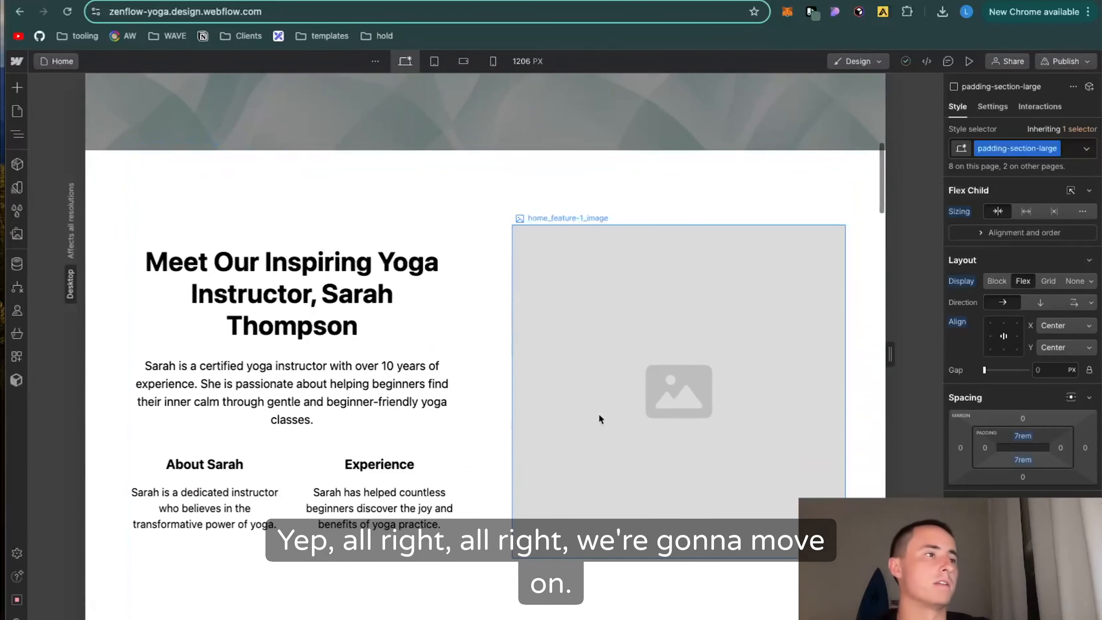
click(602, 454)
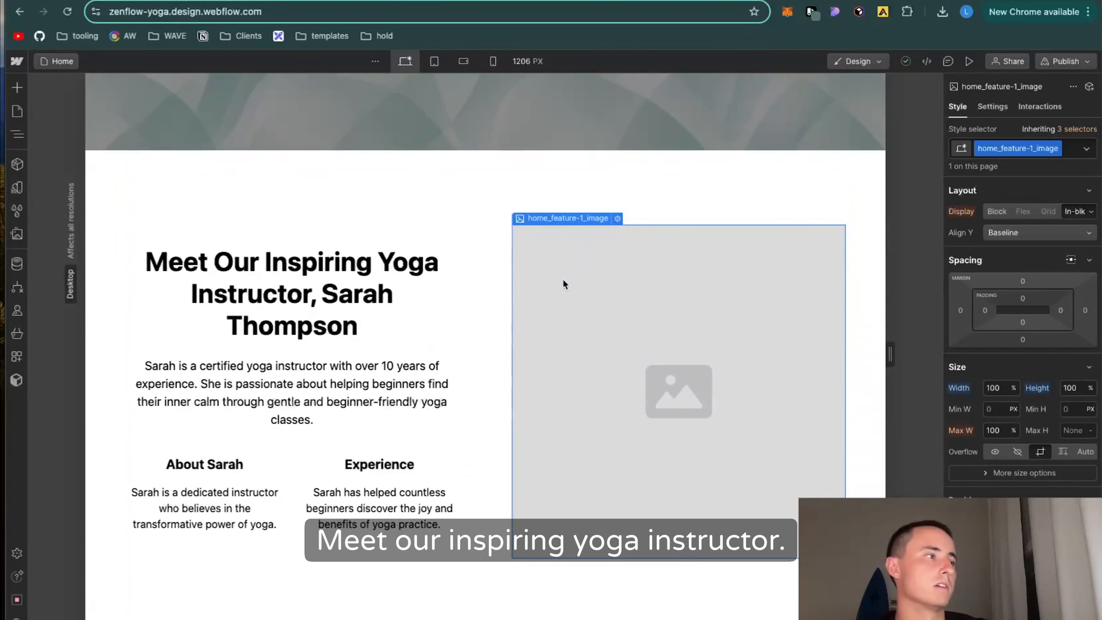
scroll(565, 287, up, 12)
scroll(564, 287, down, 7)
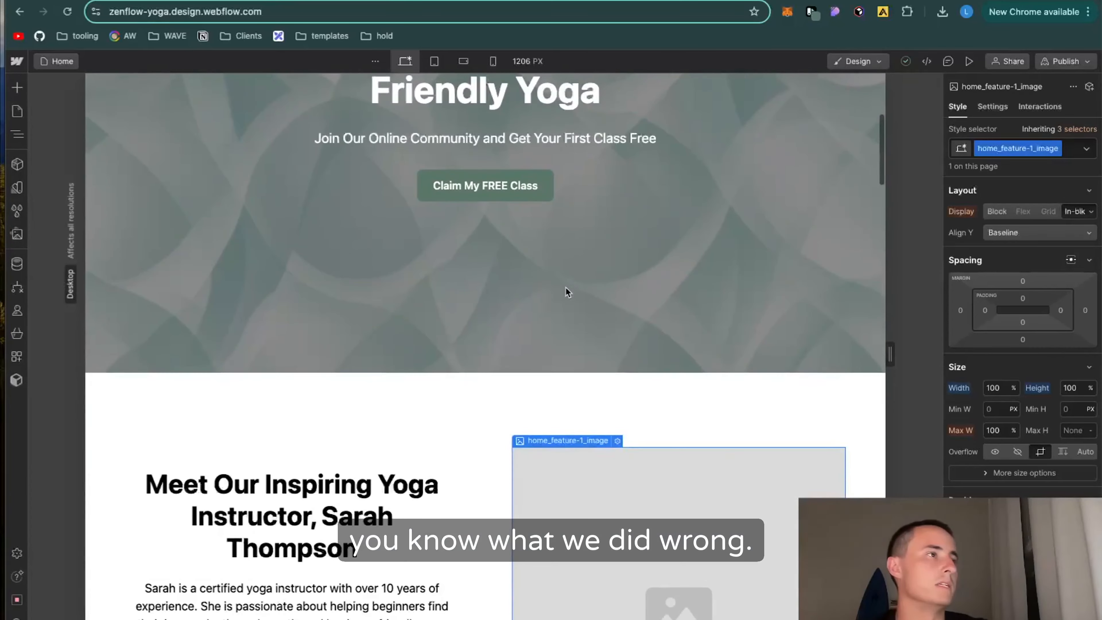
Step: Undo the hero changes back to the left-aligned layout with the placeholder heading, paragraph and two buttons
click(567, 291)
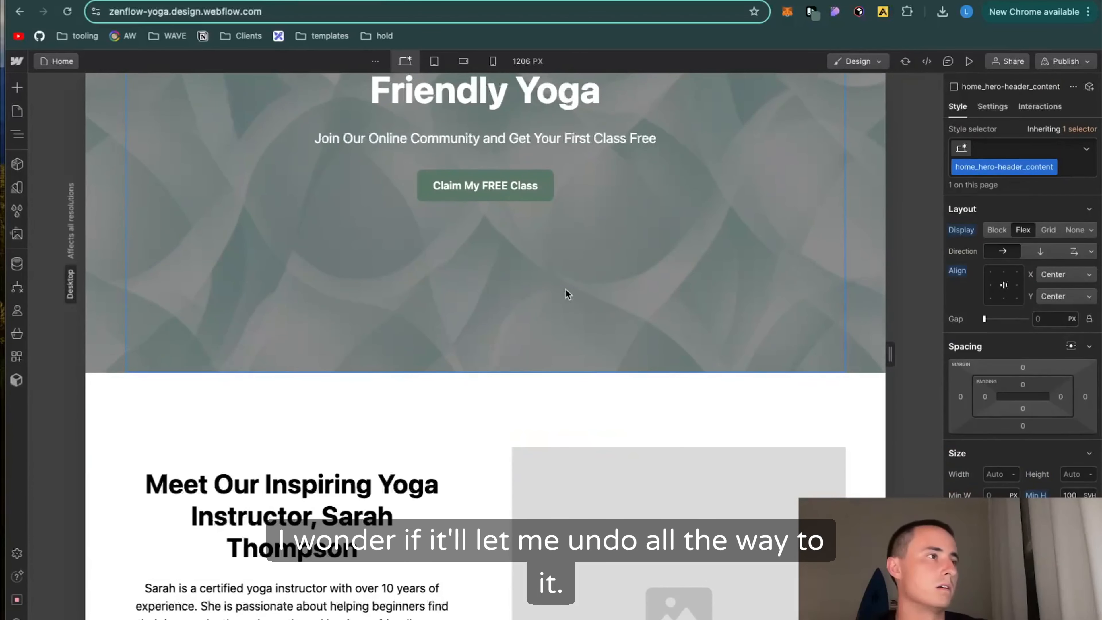
key(ctrl+z)
key(ctrl+z)
key(ctrl+z)
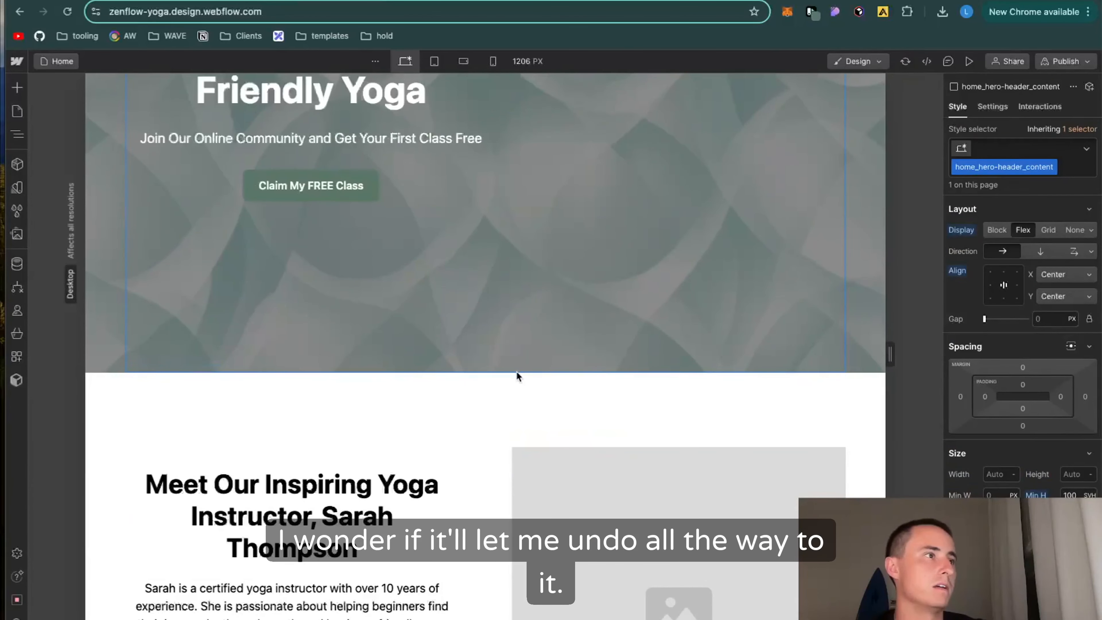
key(ctrl+z)
key(ctrl+z)
key(ctrl+z)
key(ctrl+z)
key(ctrl+z)
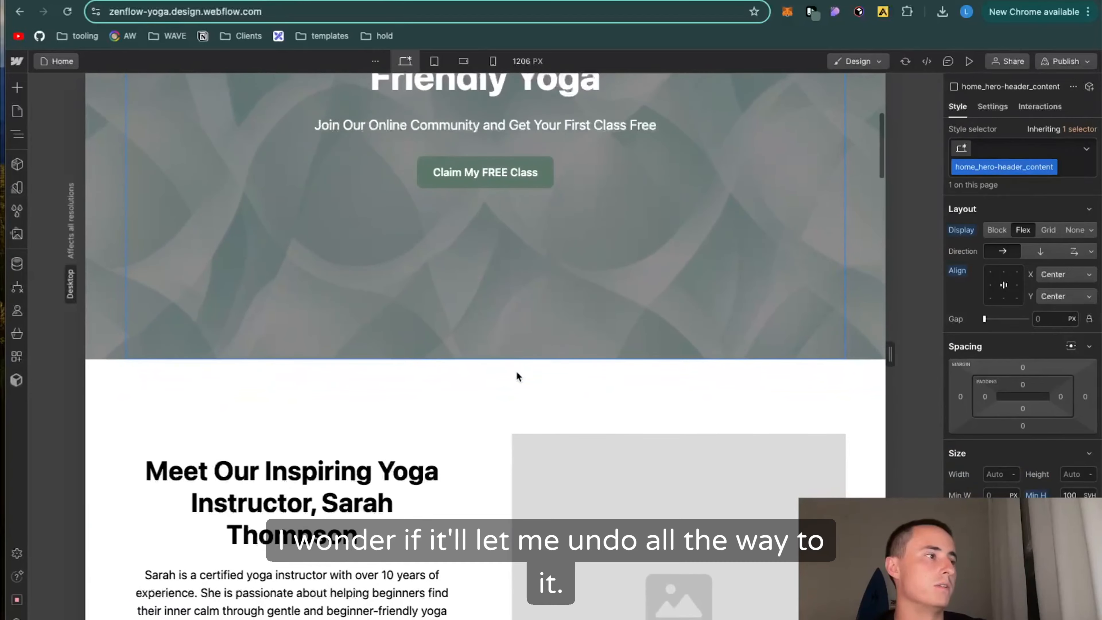
scroll(417, 361, up, 5)
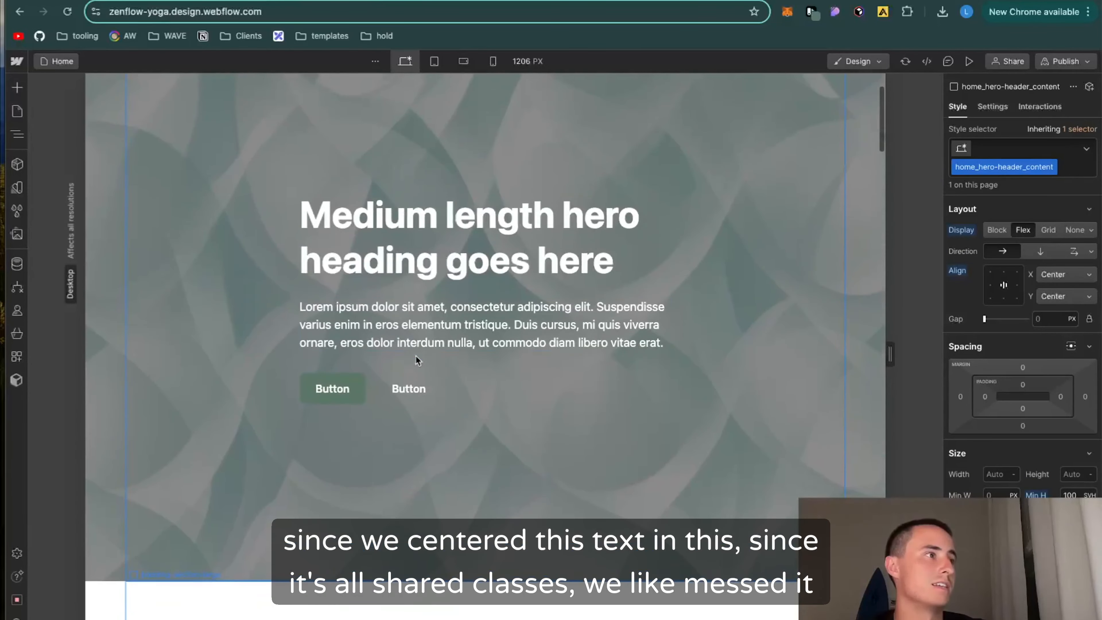
scroll(423, 404, down, 10)
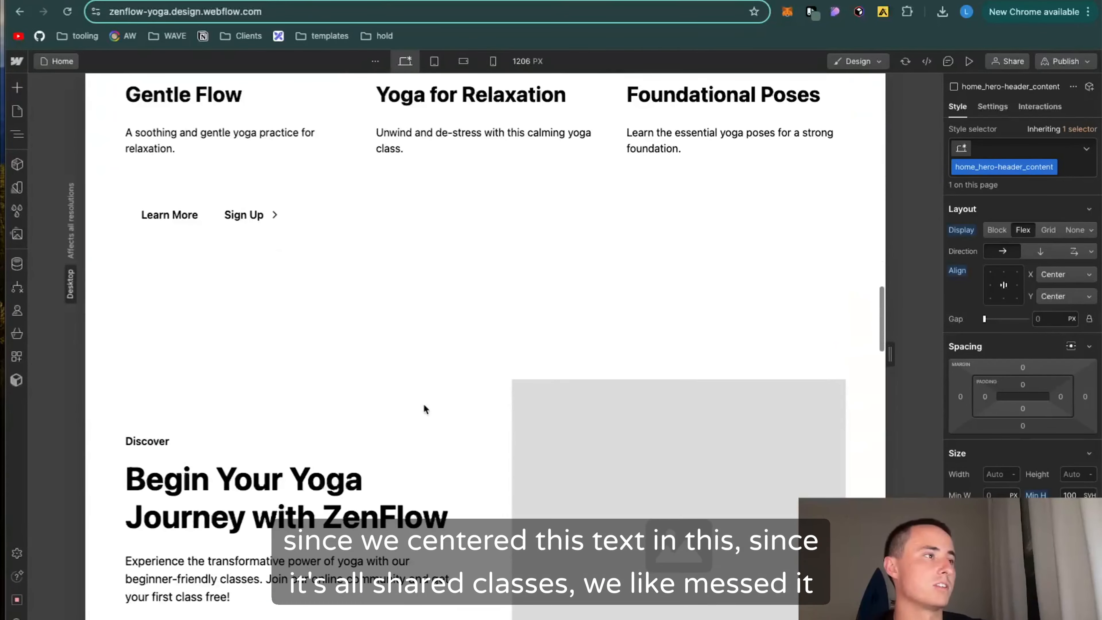
scroll(424, 404, down, 5)
scroll(423, 407, up, 15)
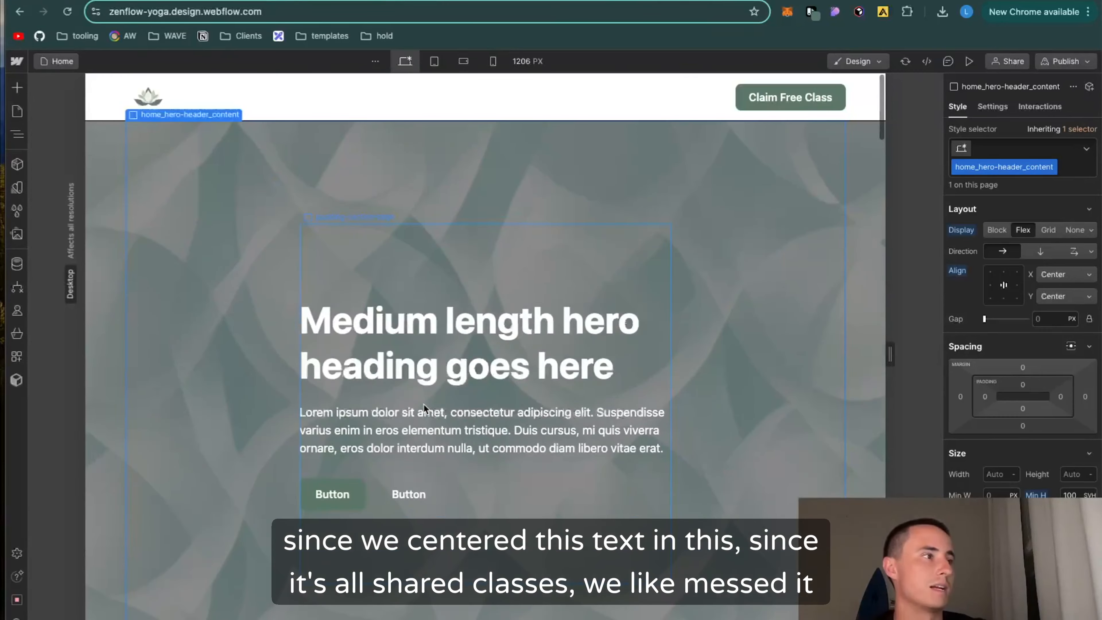
key(ctrl+z)
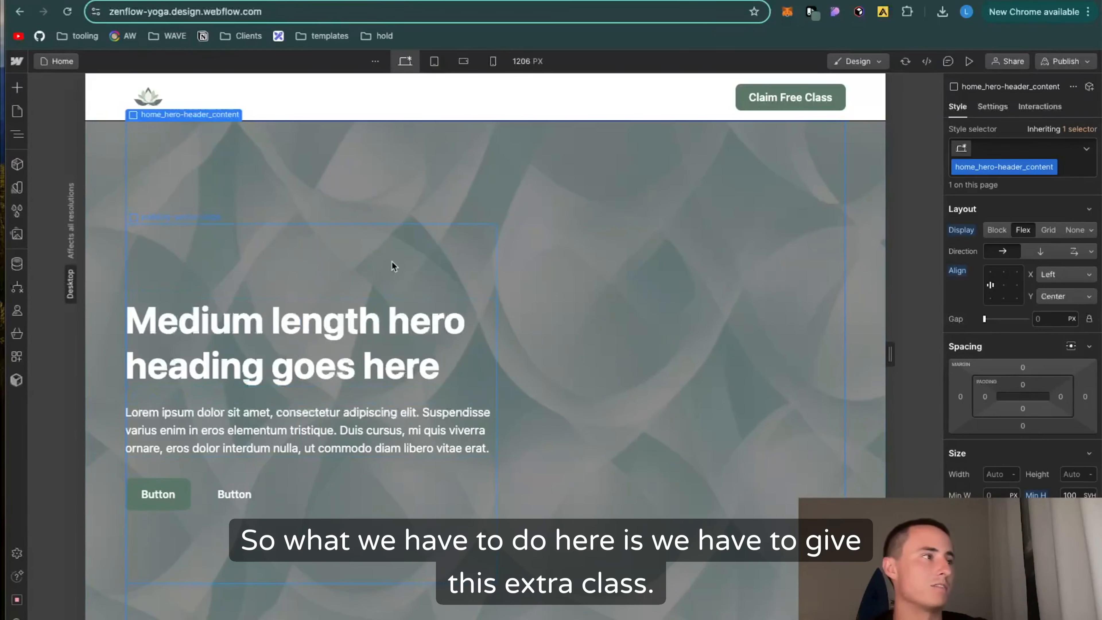
Step: Add the combo class extra-class to home_hero-header_content and center its flex content
click(1067, 175)
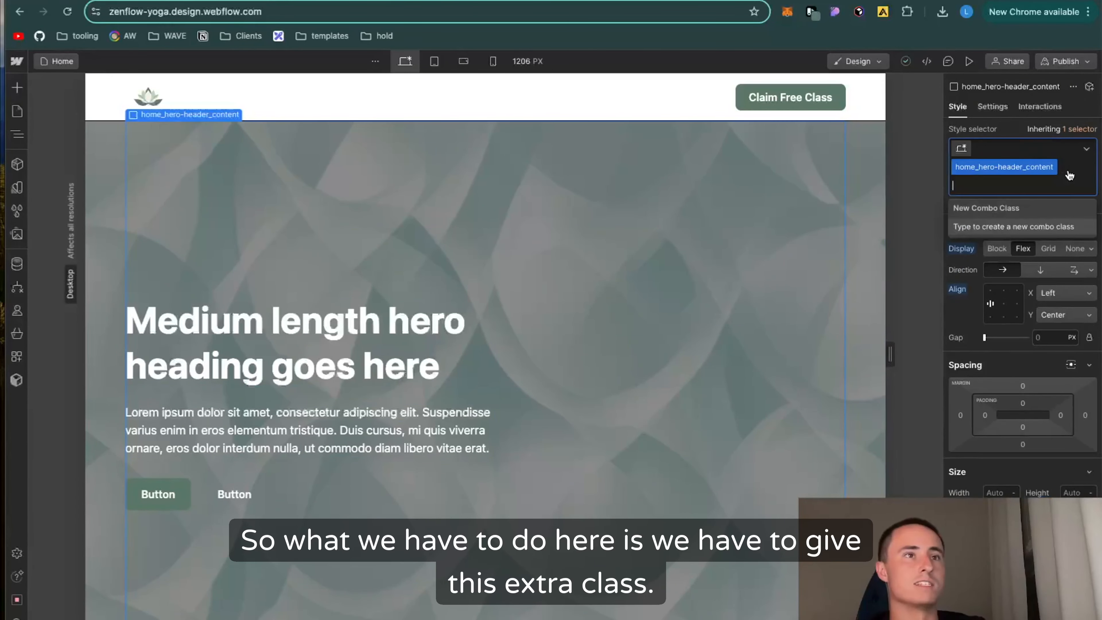
text(extra-class)
key(Return)
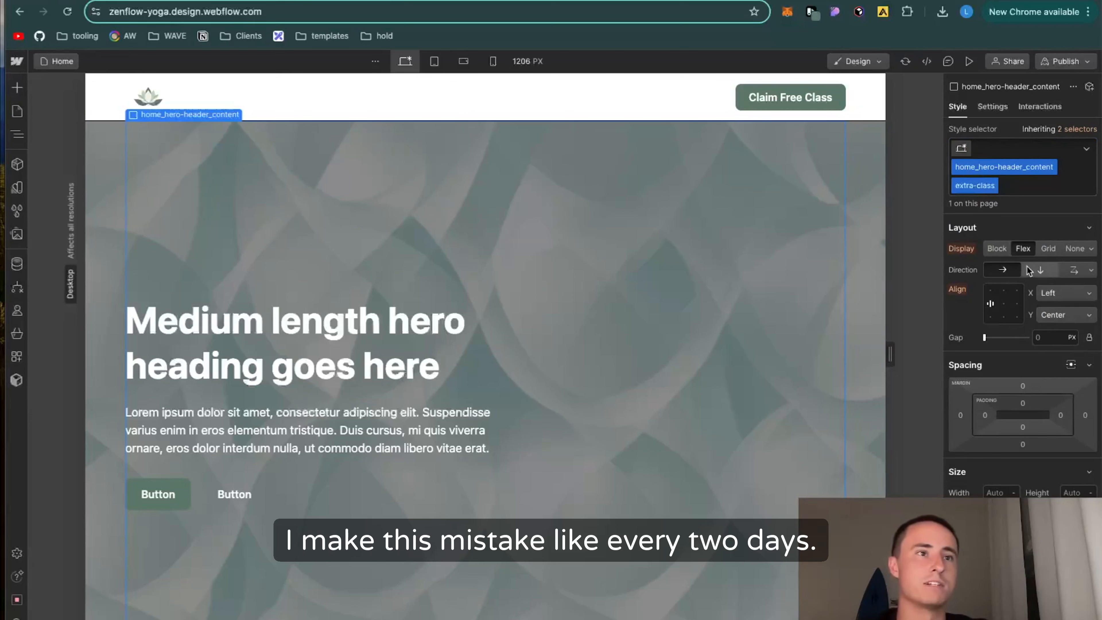
click(1004, 304)
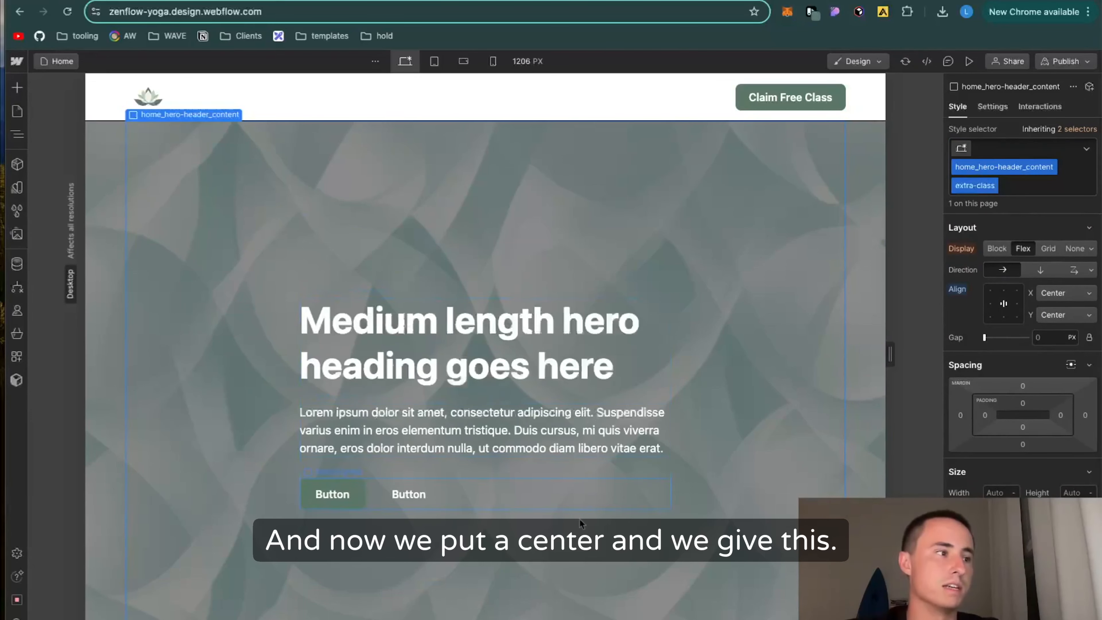
Step: Add the combo class centered-text to the hero's padding-section-large block and center-align its text
click(592, 536)
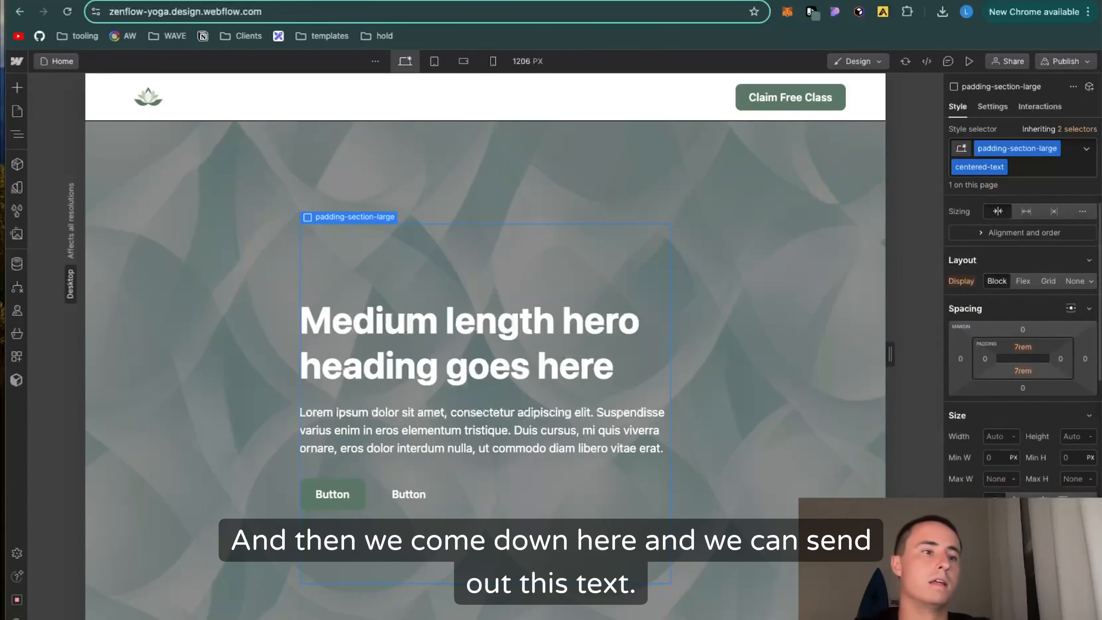
scroll(1023, 348, down, 5)
click(1026, 235)
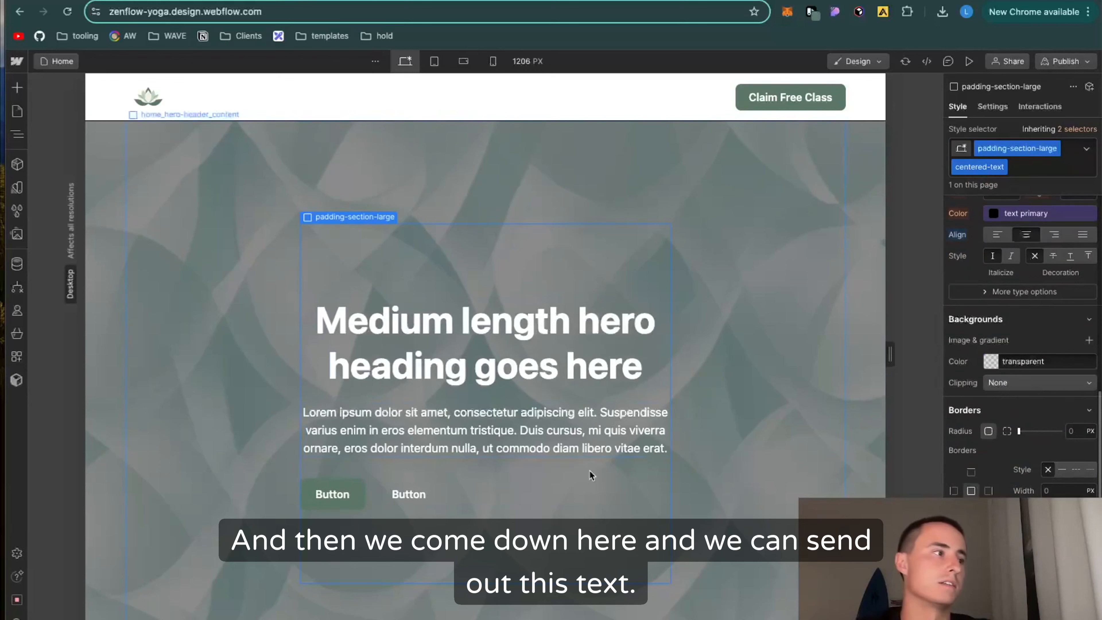
Step: Add the combo class centered-buttons to the hero's button-group
click(537, 500)
text(centered-)
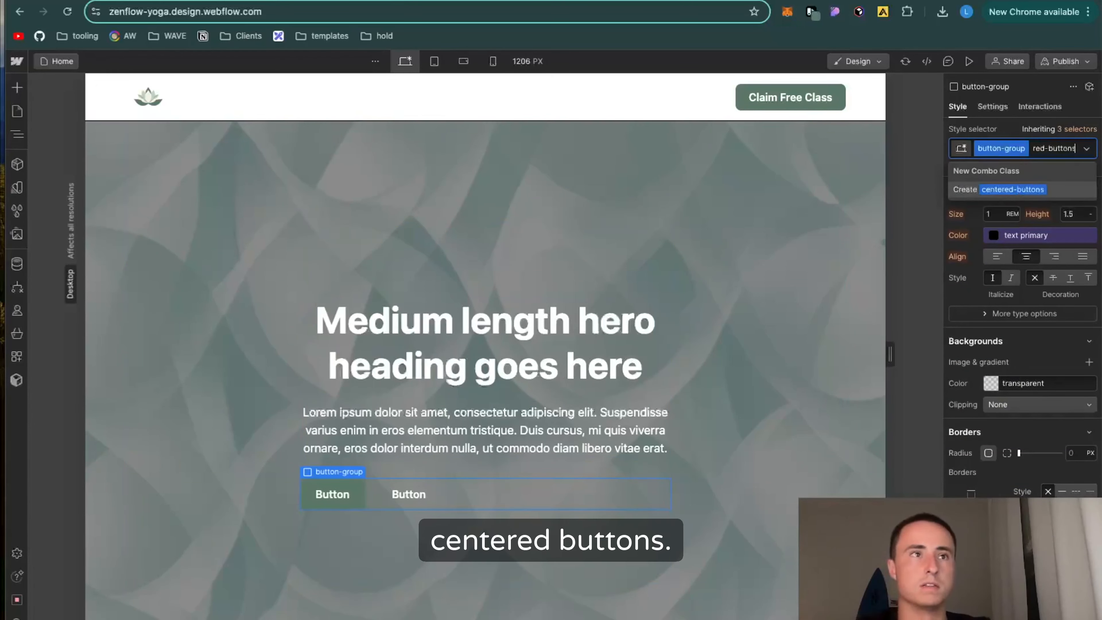
text(buttons)
key(Return)
Step: Center the buttons horizontally in the hero's button-group and delete the secondary button
scroll(1017, 357, up, 5)
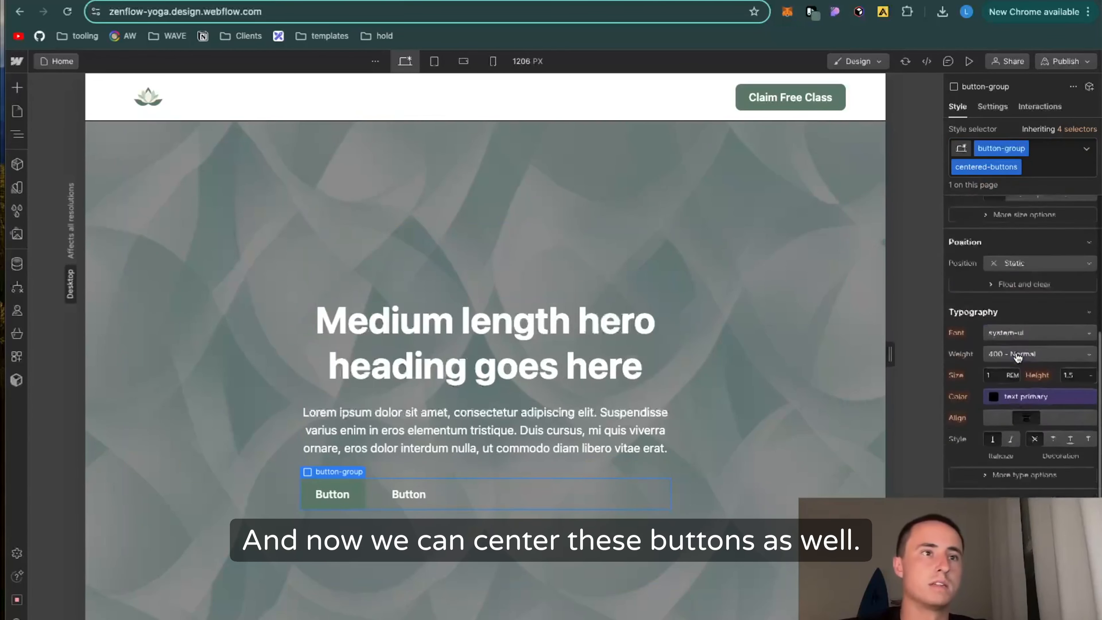
scroll(1017, 356, up, 6)
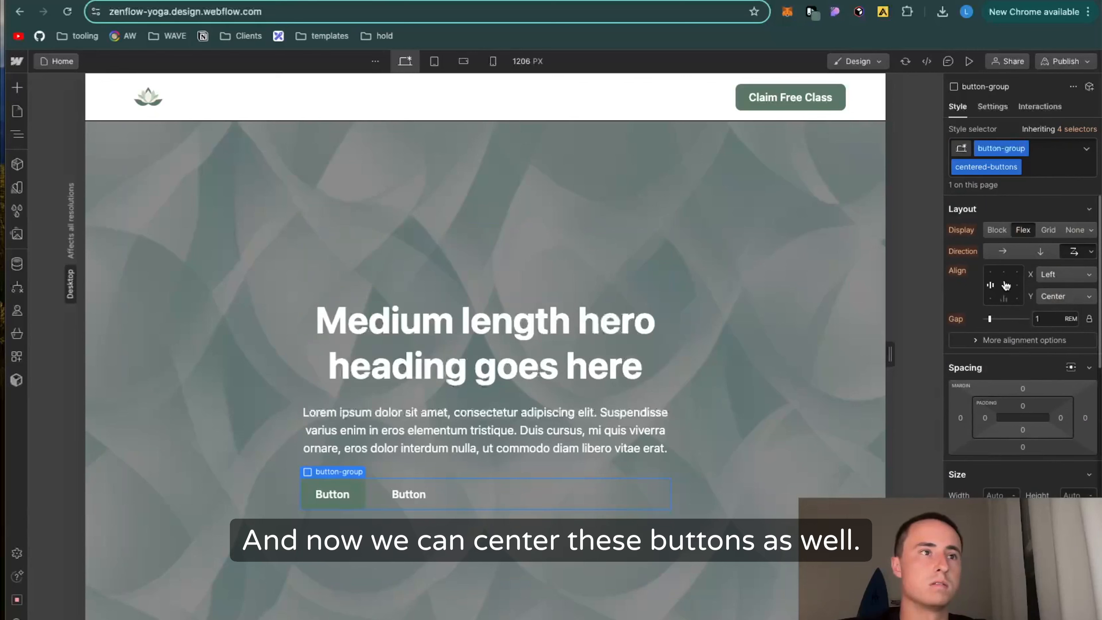
click(1006, 286)
click(537, 505)
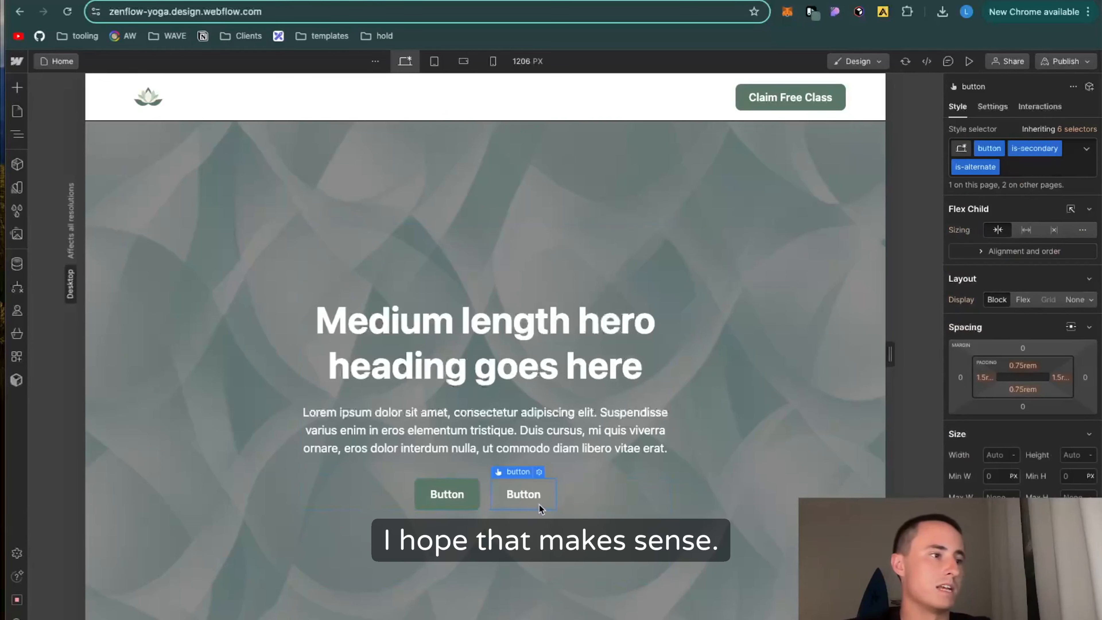
key(Delete)
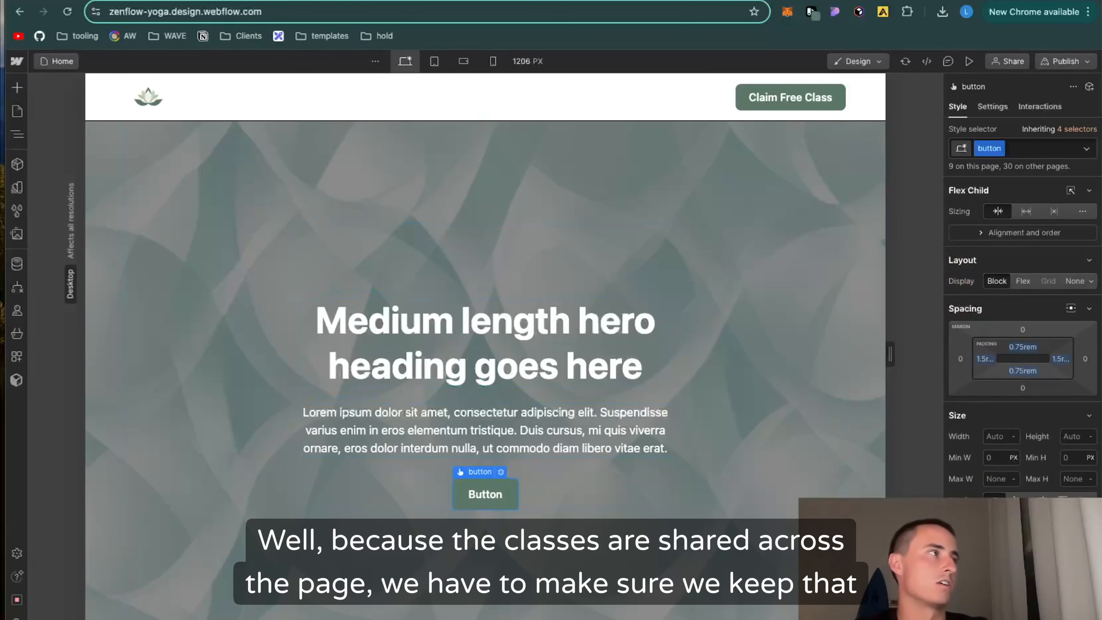
Step: Replace the placeholder hero paragraph with the Notion subheadline "Join Our Online Community and Get Your First Class Free"
key(ctrl+Tab)
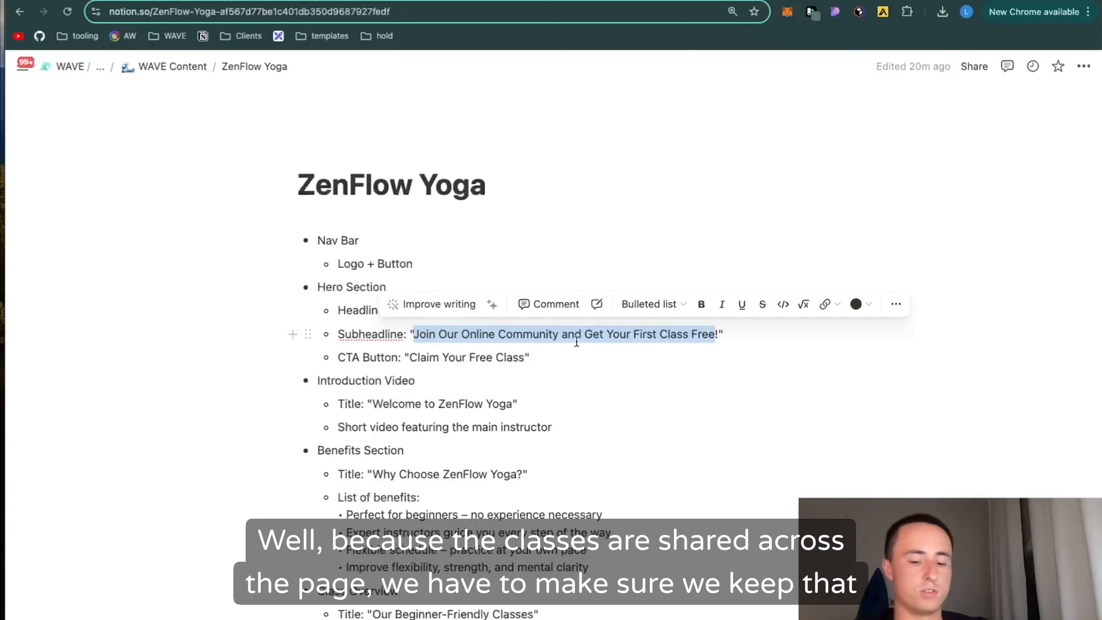
click(254, 1)
click(208, 1)
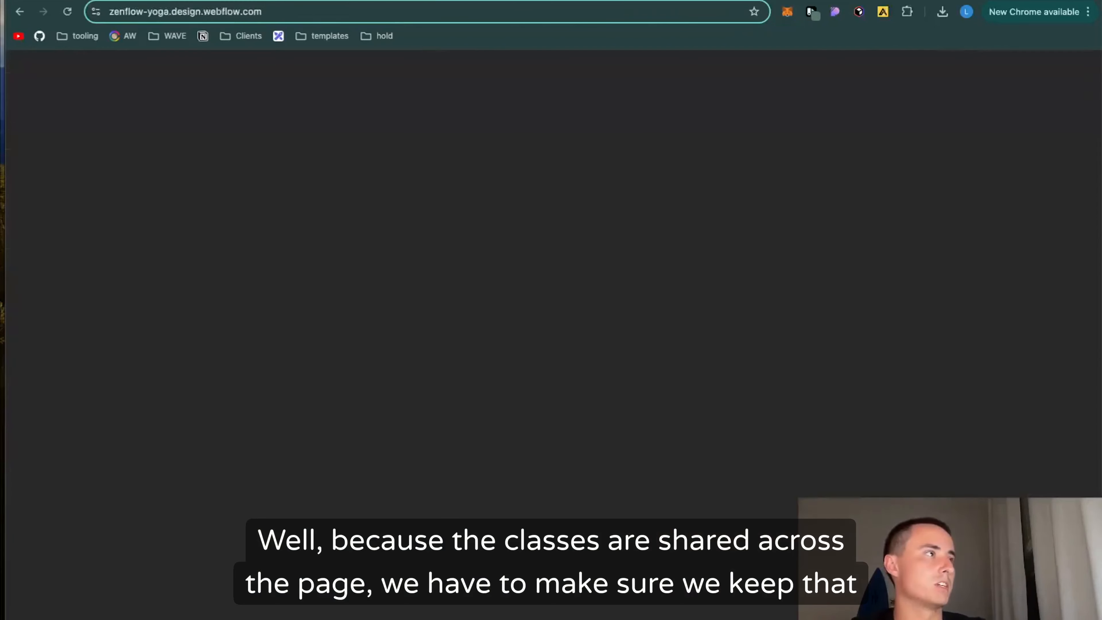
triple_click(523, 421)
text(Join Our Online Community and Get Your First Class Free)
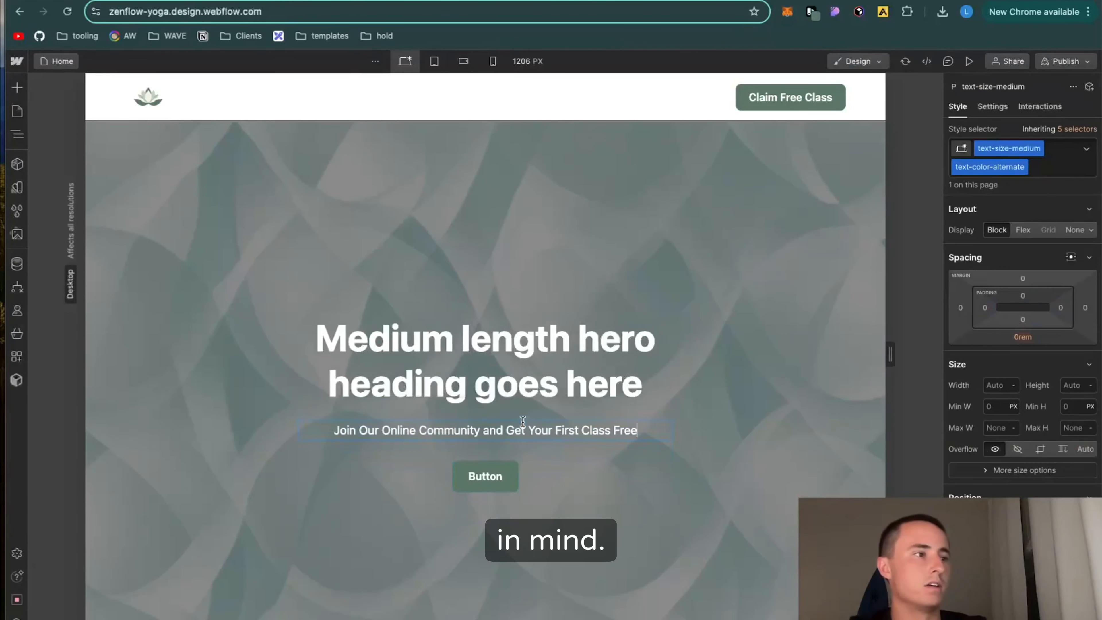
Step: Copy the hero headline from the Notion page and replace the hero heading with "Find Your Inner Calm with Beginner-Friendly Yoga"
key(ctrl+Tab)
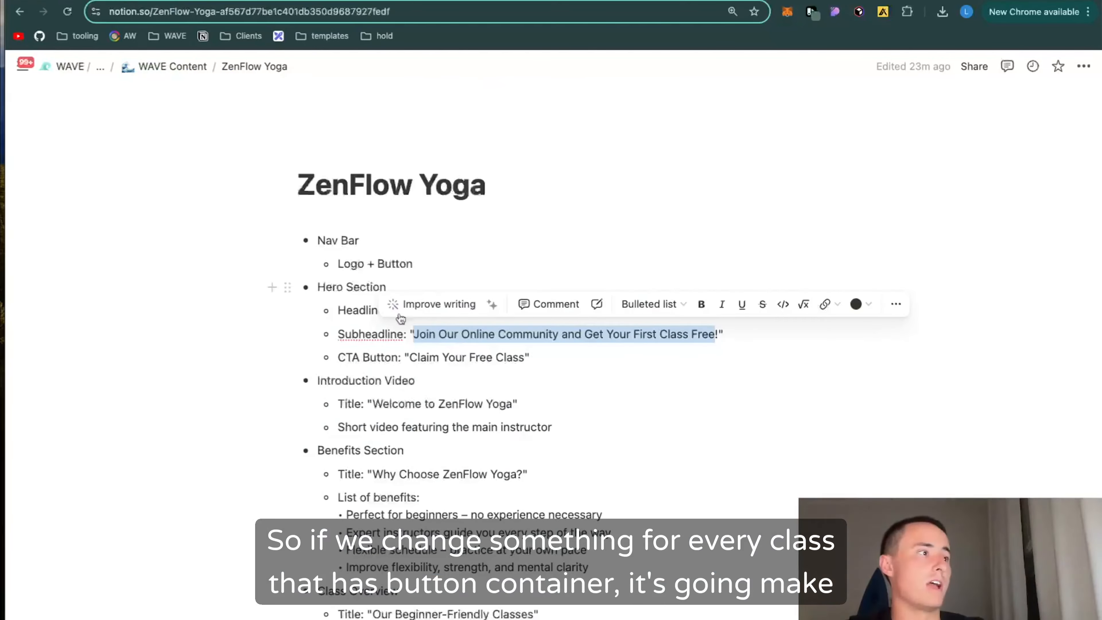
click(431, 357)
drag(656, 313, 396, 313)
key(ctrl+c)
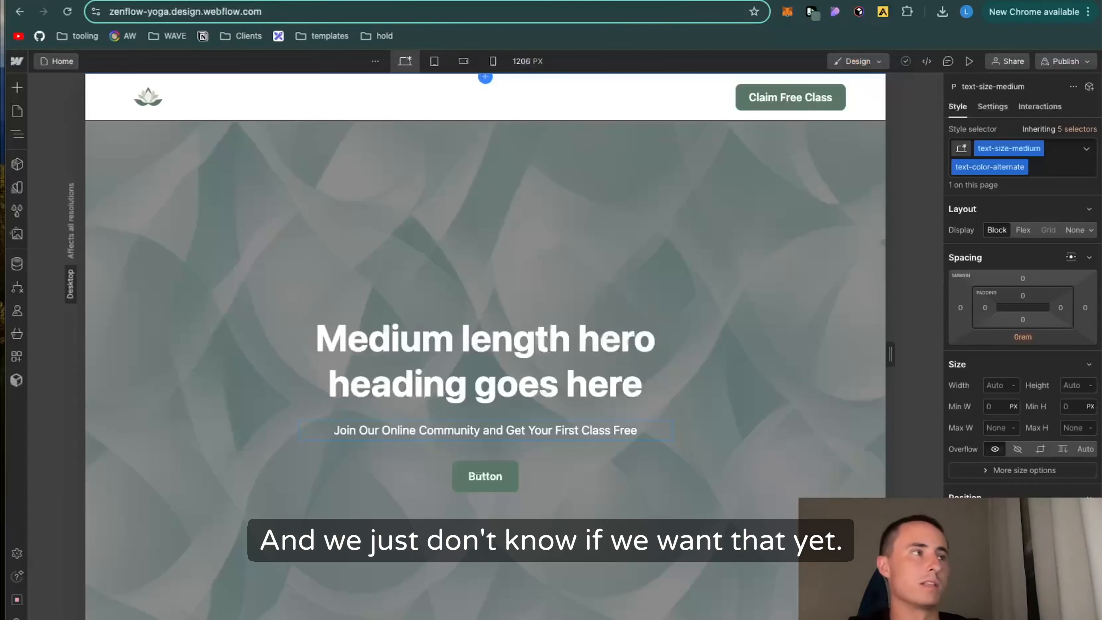
triple_click(521, 393)
key(ctrl+v)
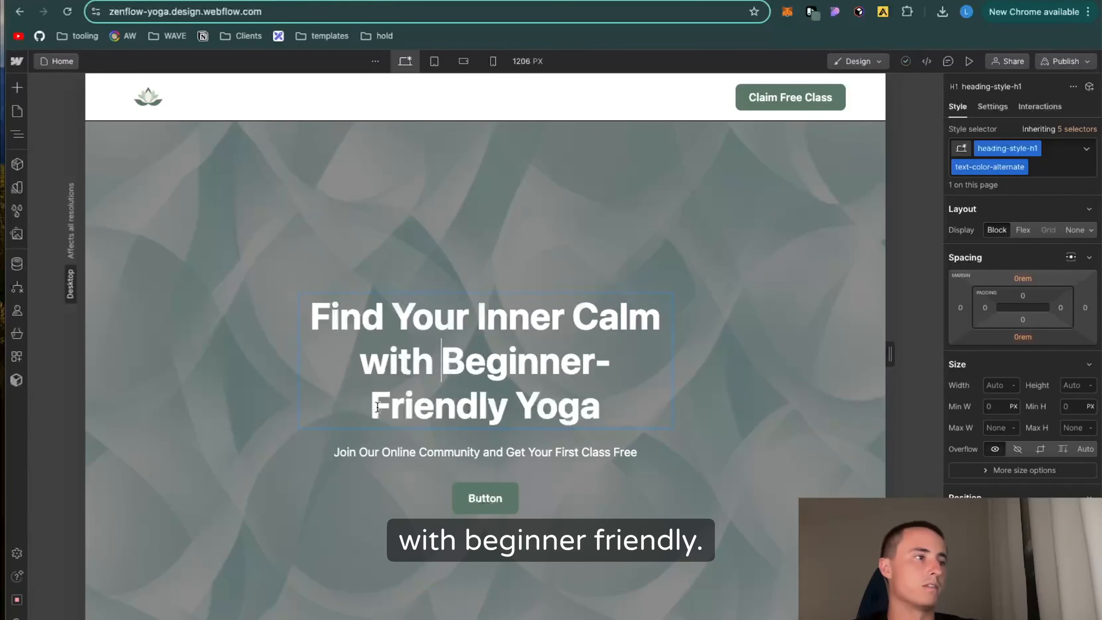
Step: Replace the placeholder image in the "Meet Our Inspiring Yoga Instructor" section with the yoga instructor image from the assets
scroll(377, 407, down, 15)
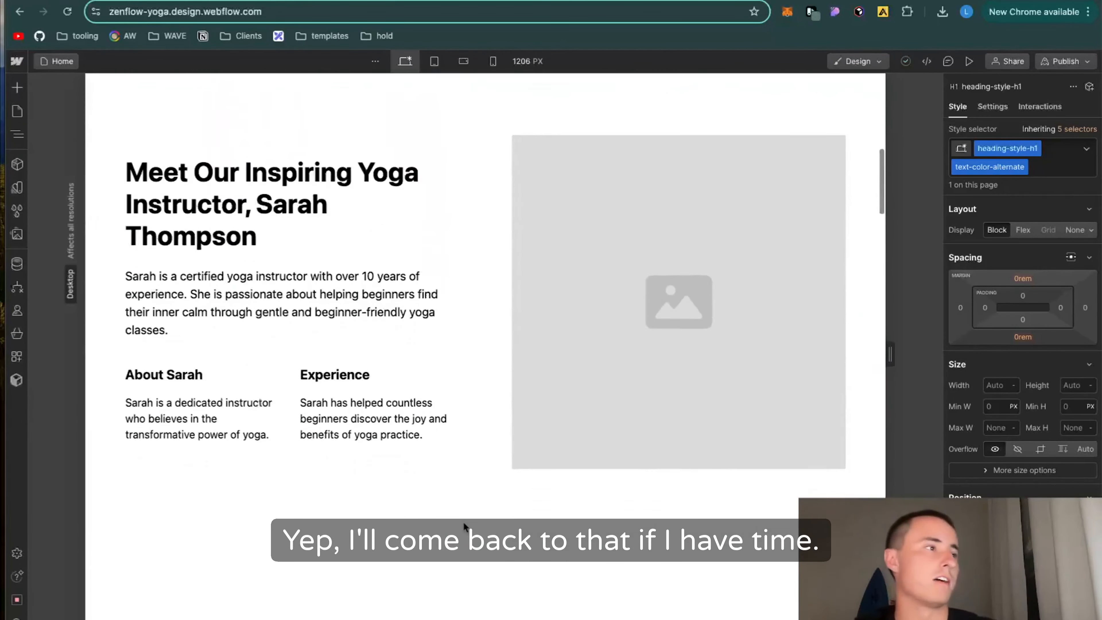
double_click(616, 343)
click(590, 206)
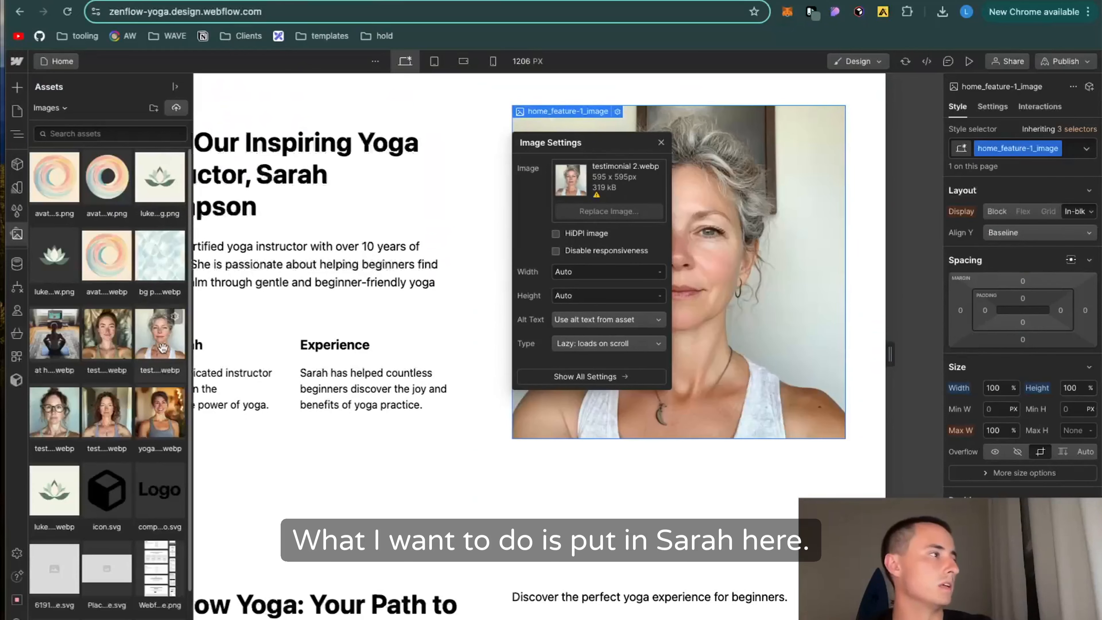
click(139, 430)
click(139, 430)
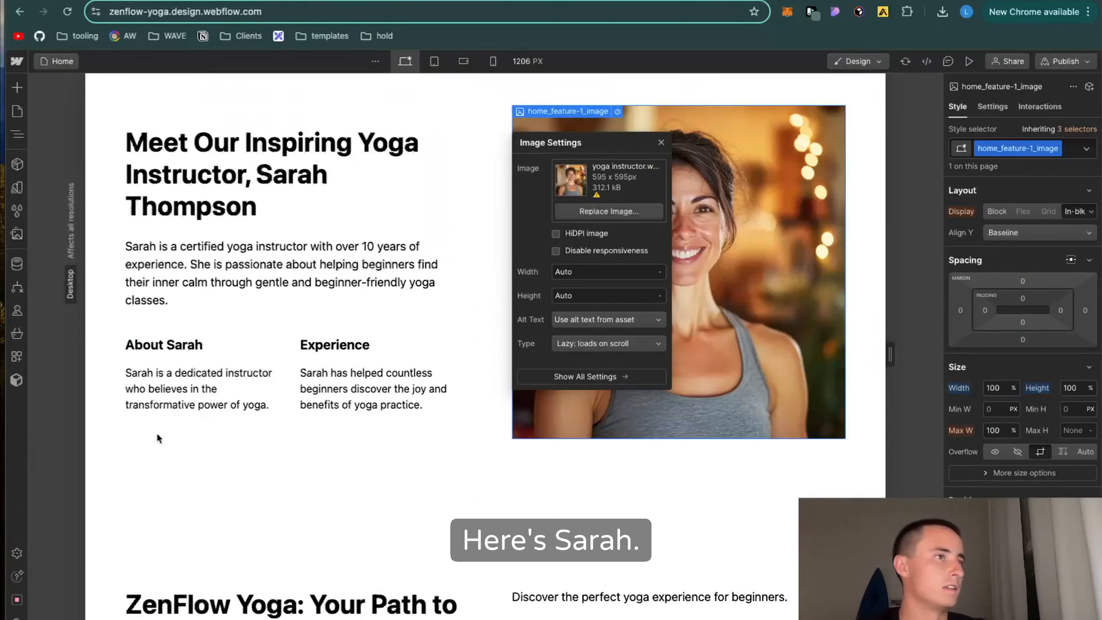
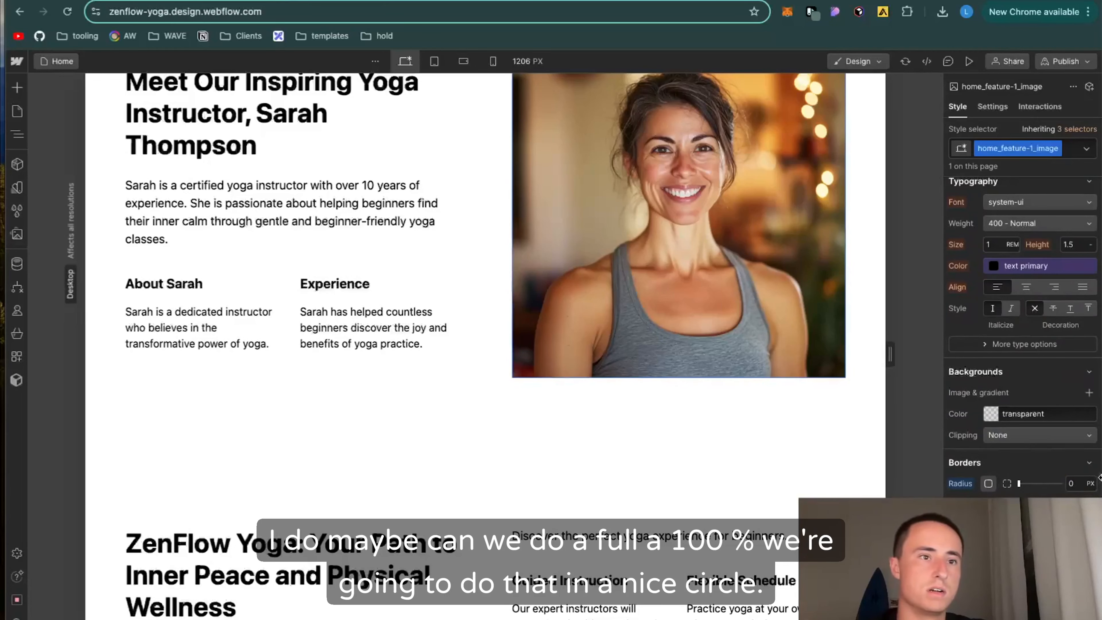
Step: Round the instructor image into a circle by setting its border radius to 100%
click(1090, 485)
click(1088, 494)
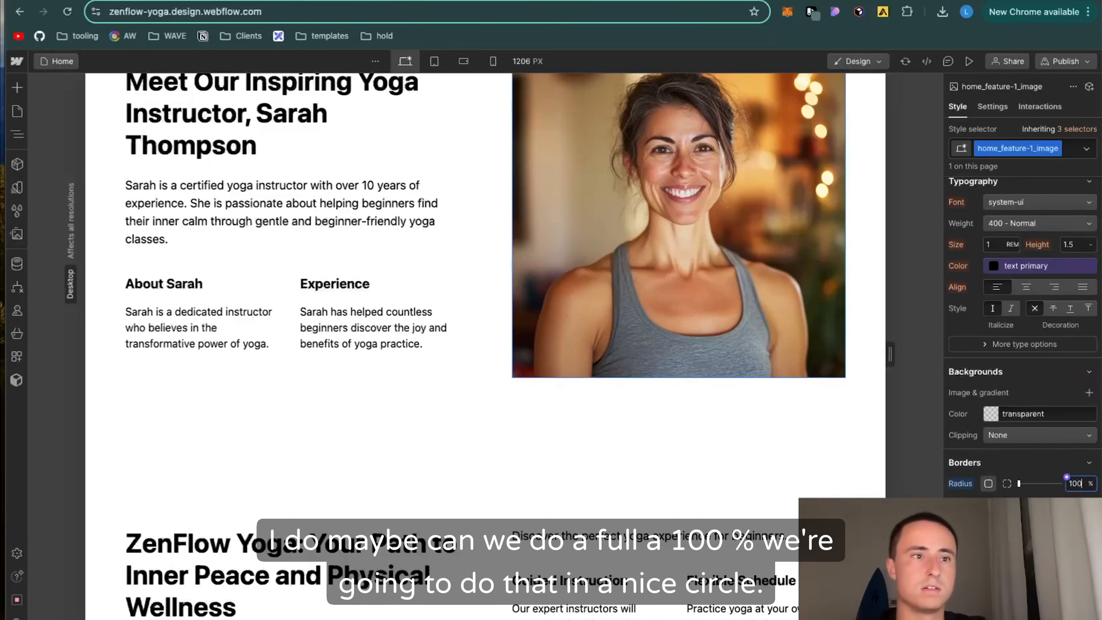
text(100)
key(Return)
scroll(613, 506, up, 5)
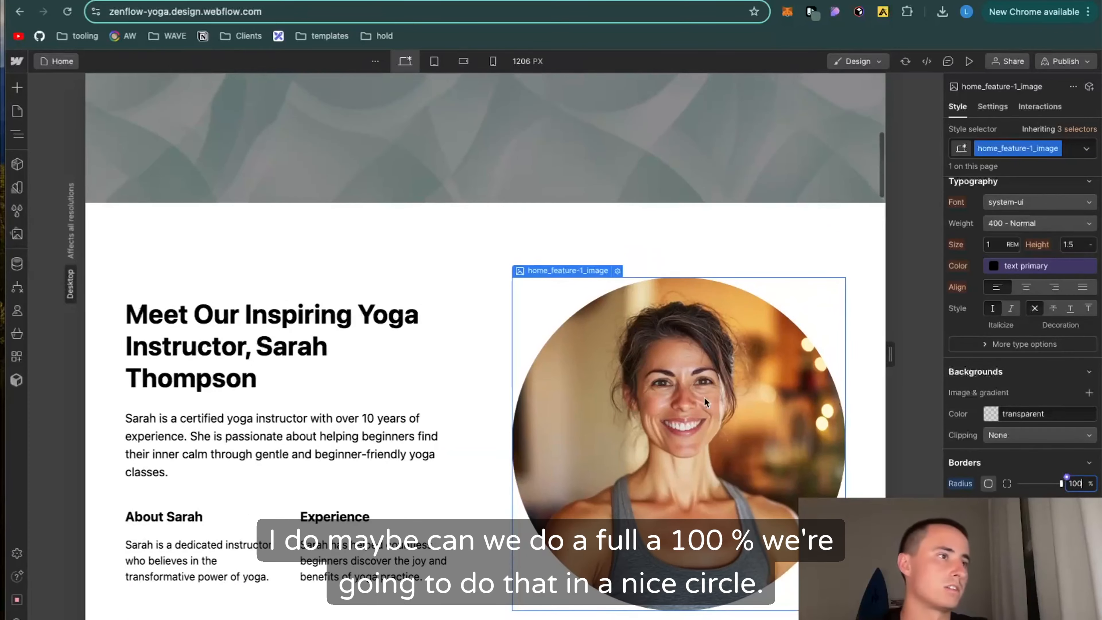
Step: Add a solid 15 px border around the instructor image in the brand green #5b7768 from the saved color palette
scroll(704, 399, down, 2)
scroll(1023, 348, down, 1)
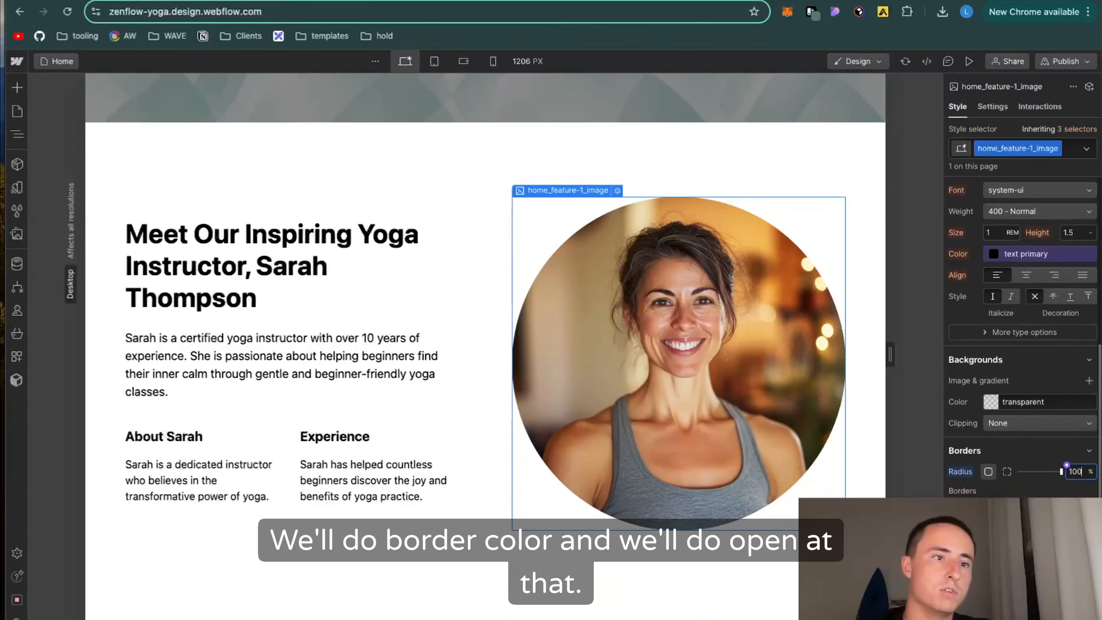
click(1049, 552)
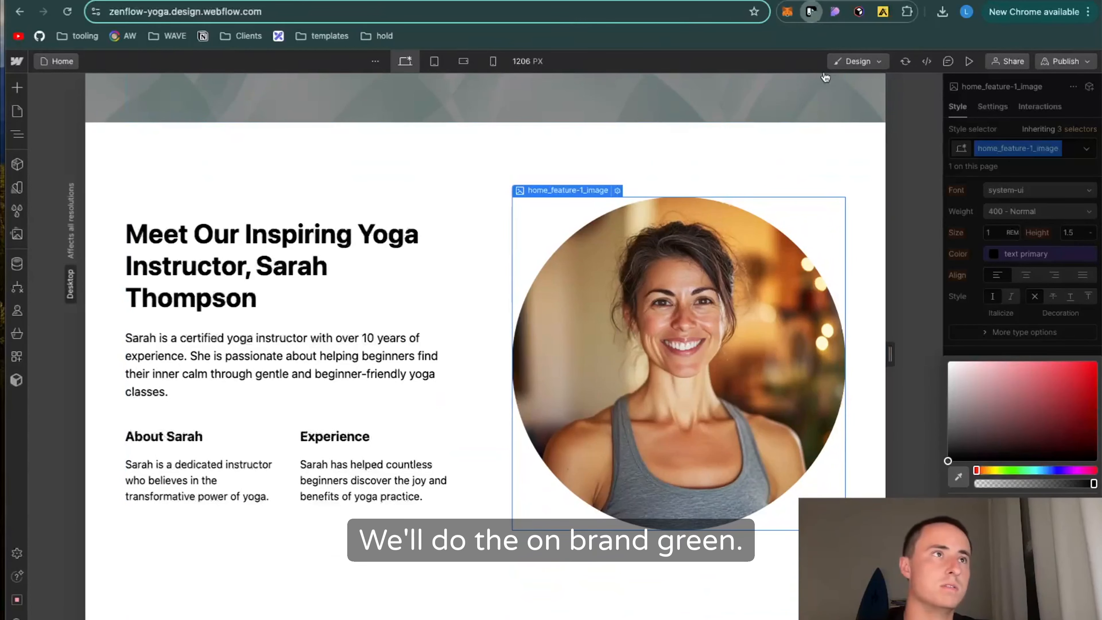
click(811, 12)
click(803, 243)
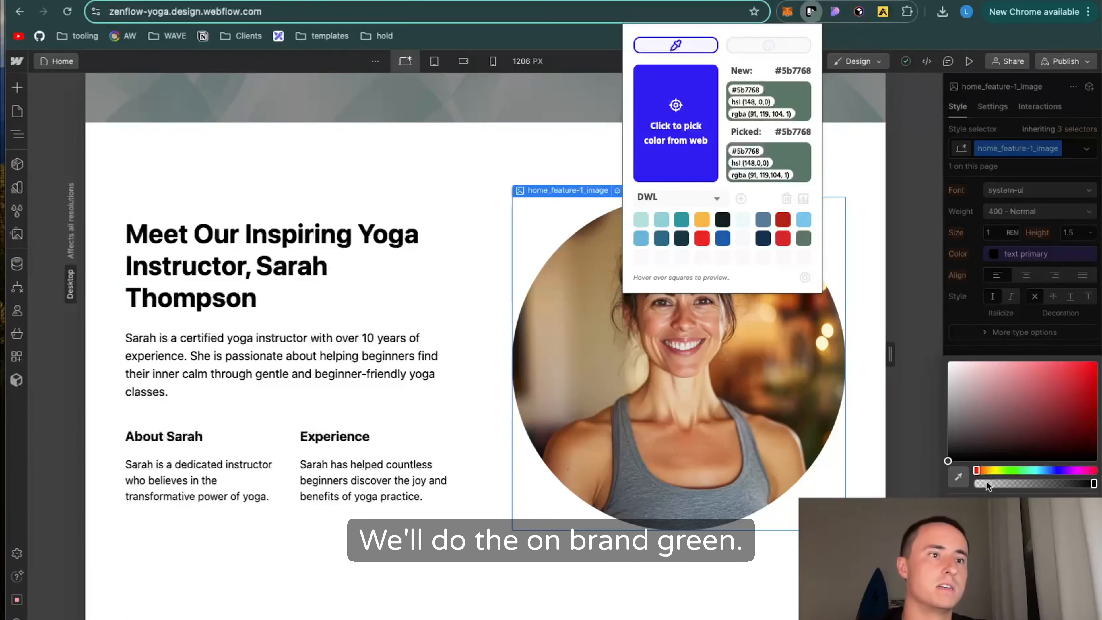
click(982, 509)
text(#5b7768)
key(Return)
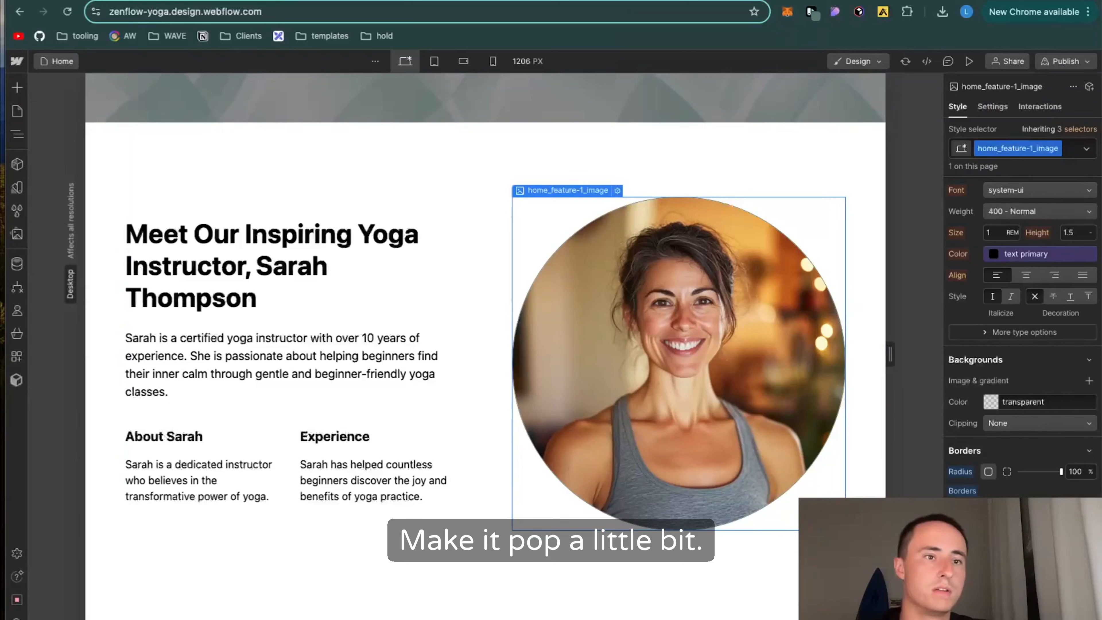
text(10)
key(Return)
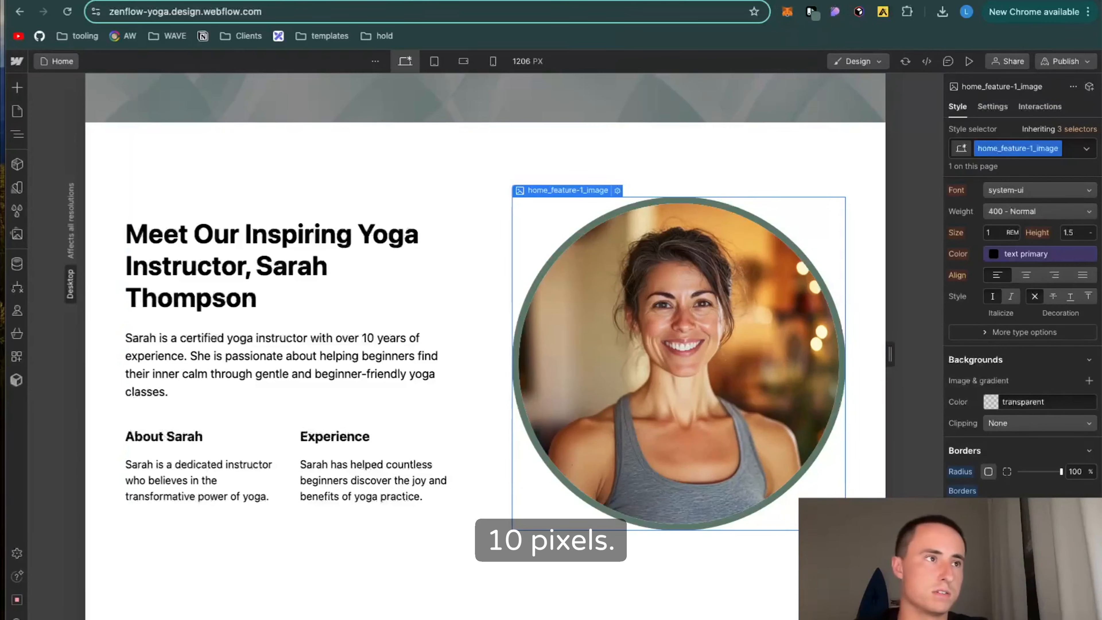
text(15)
key(Return)
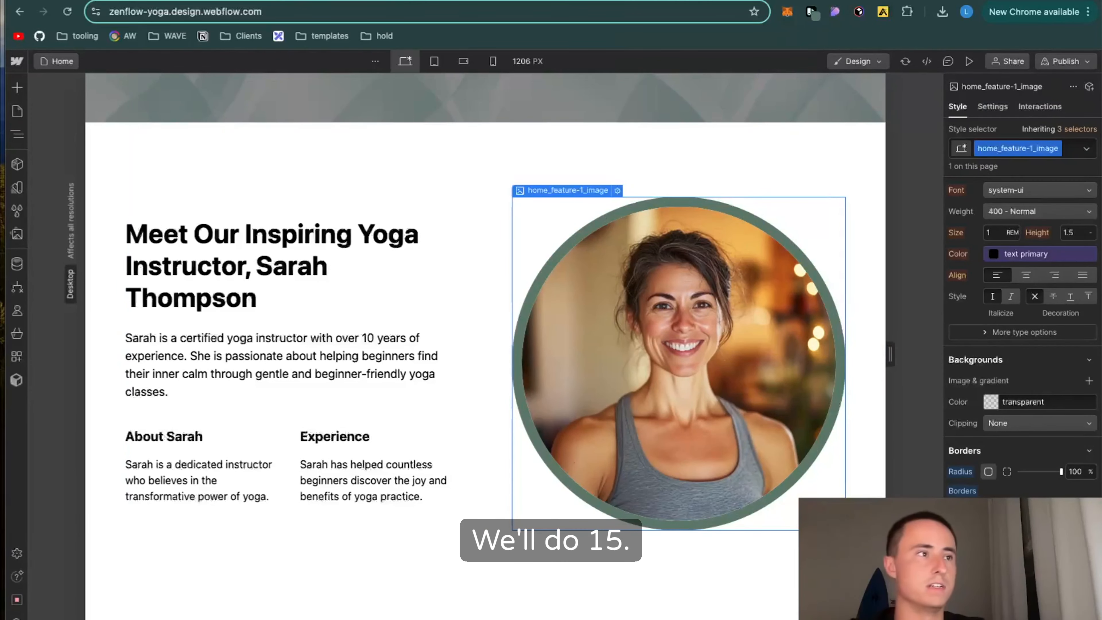
click(343, 576)
scroll(344, 576, down, 3)
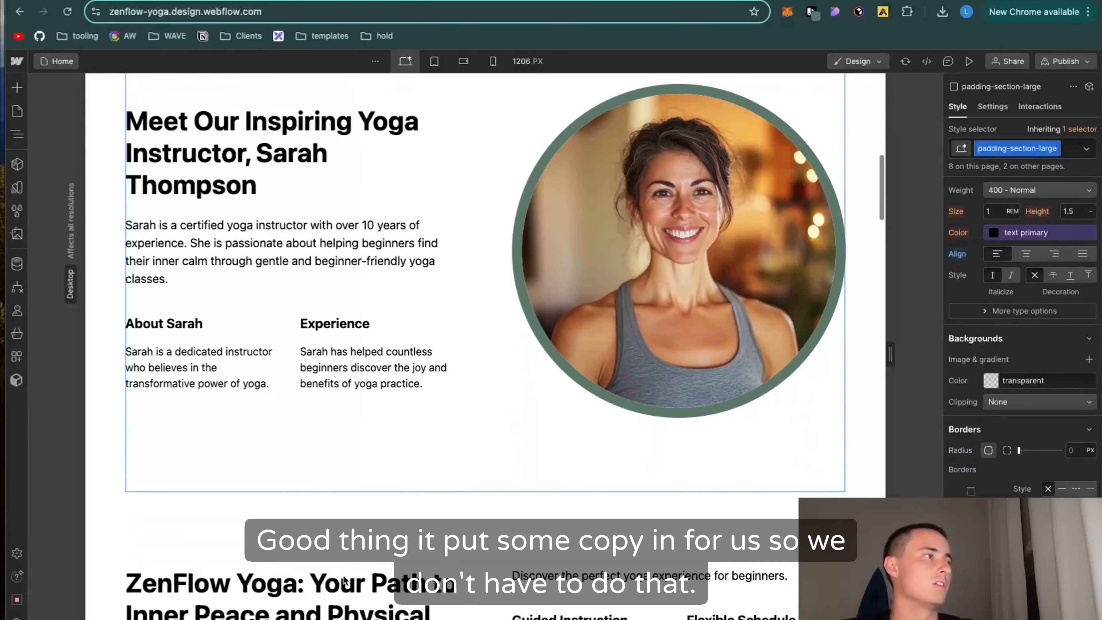
scroll(275, 261, up, 5)
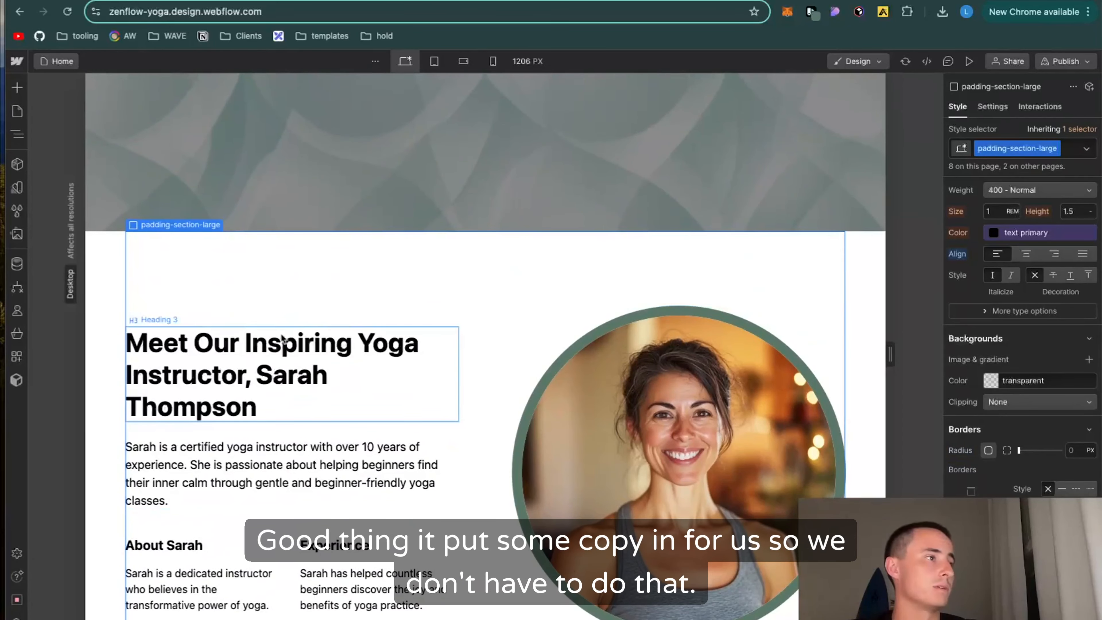
click(17, 112)
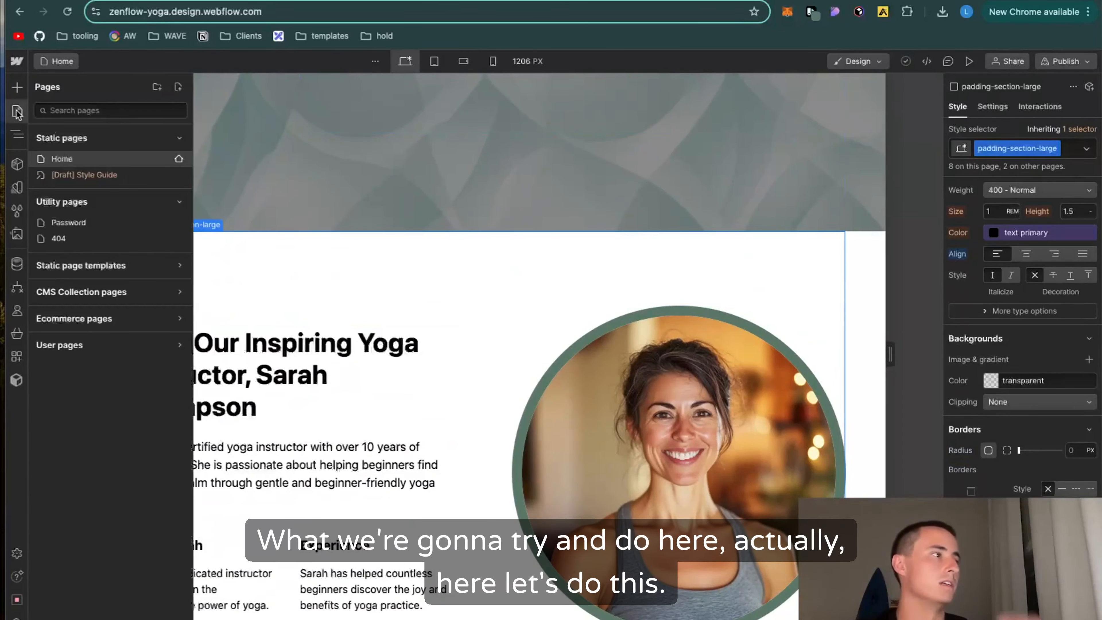
click(320, 262)
Step: Wrap the instructor's name in the section heading in a text span and give it the text-color-alternate class
drag(256, 376, 258, 410)
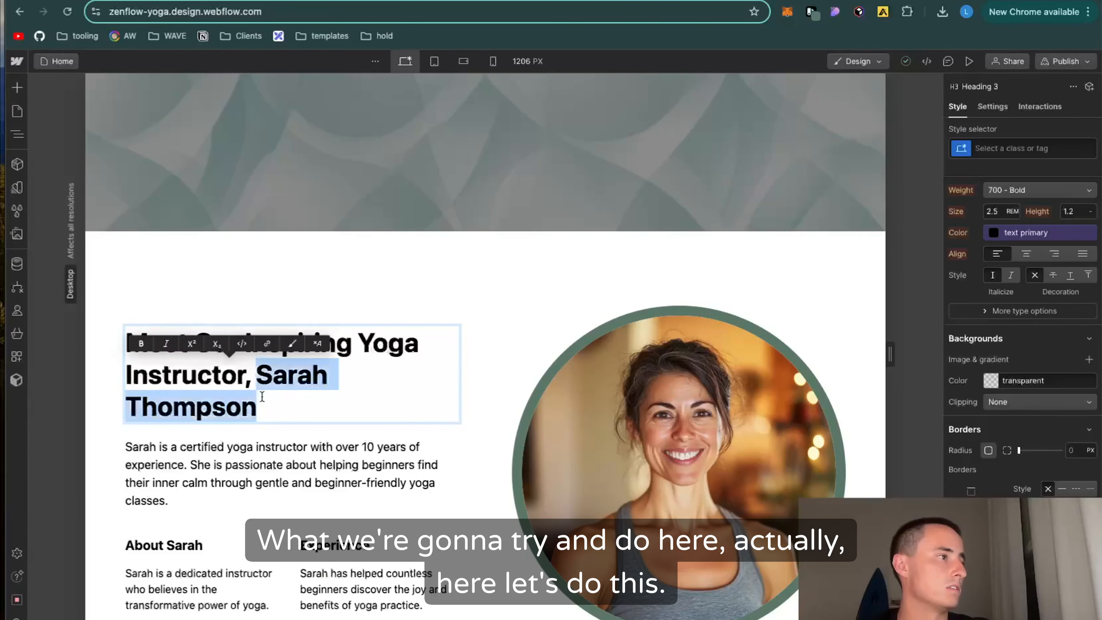
click(291, 346)
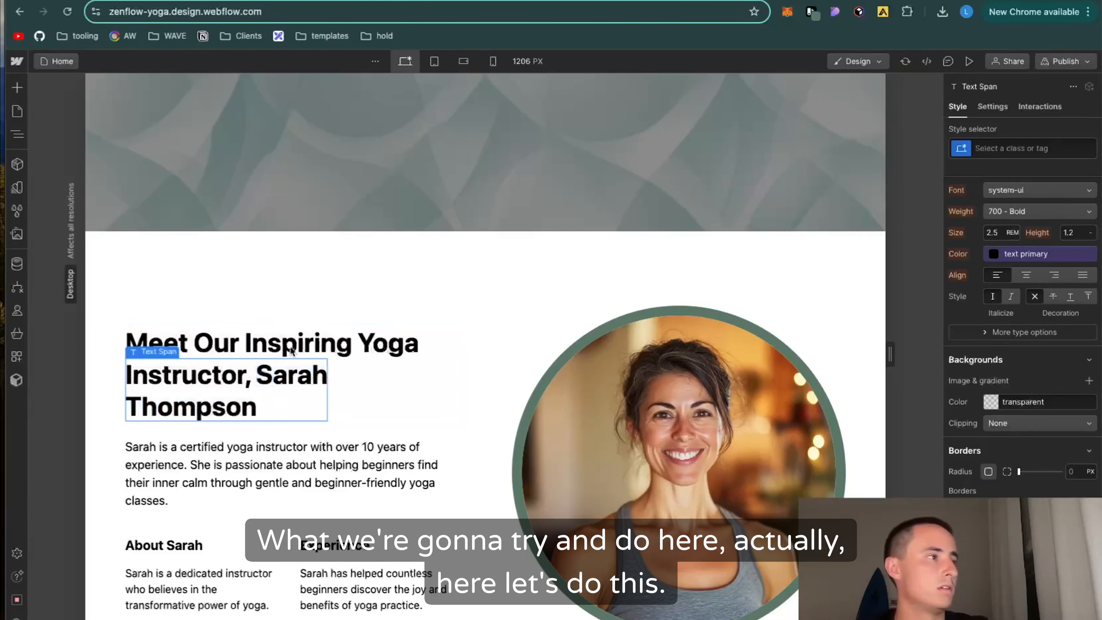
click(998, 151)
text(alter)
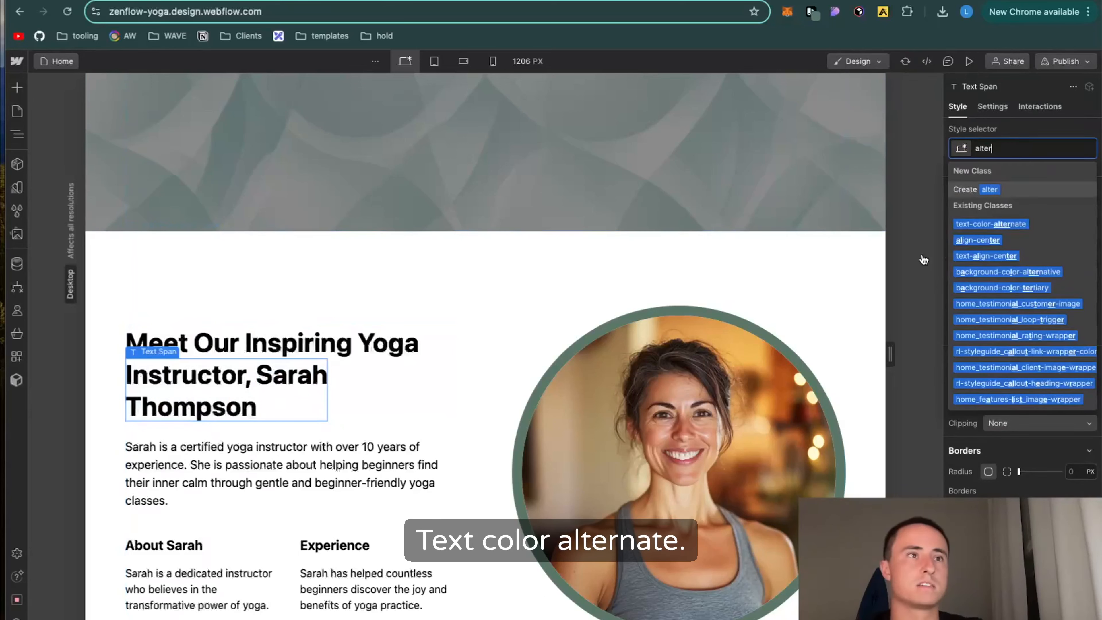
click(1066, 223)
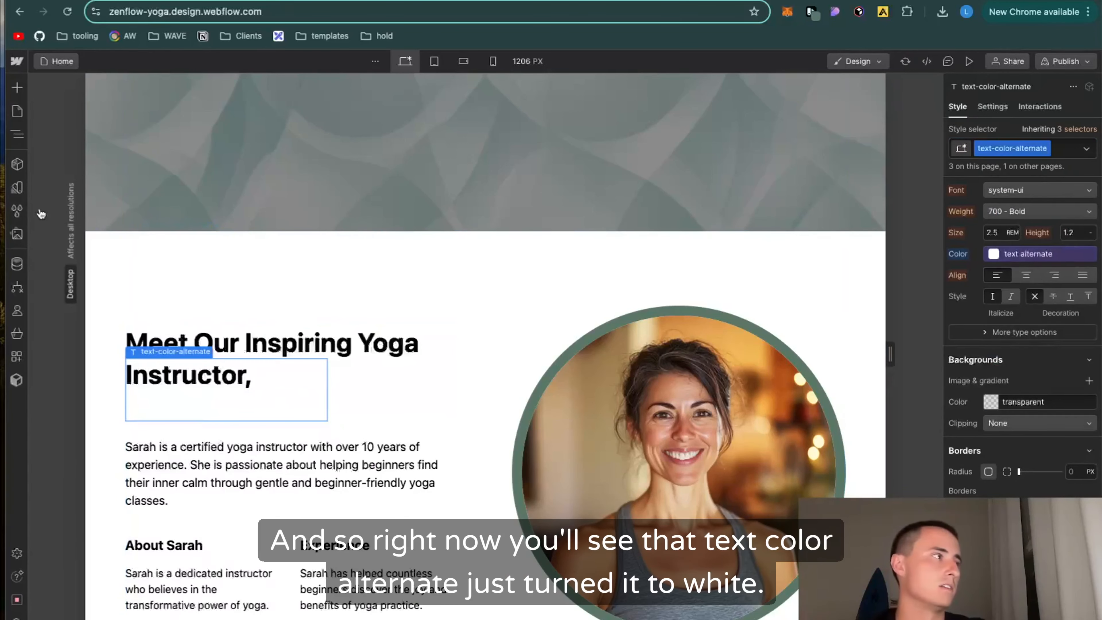
Step: On the Style Guide page, change the color of the text-color-alternate class to the custom brand green
click(17, 111)
click(85, 174)
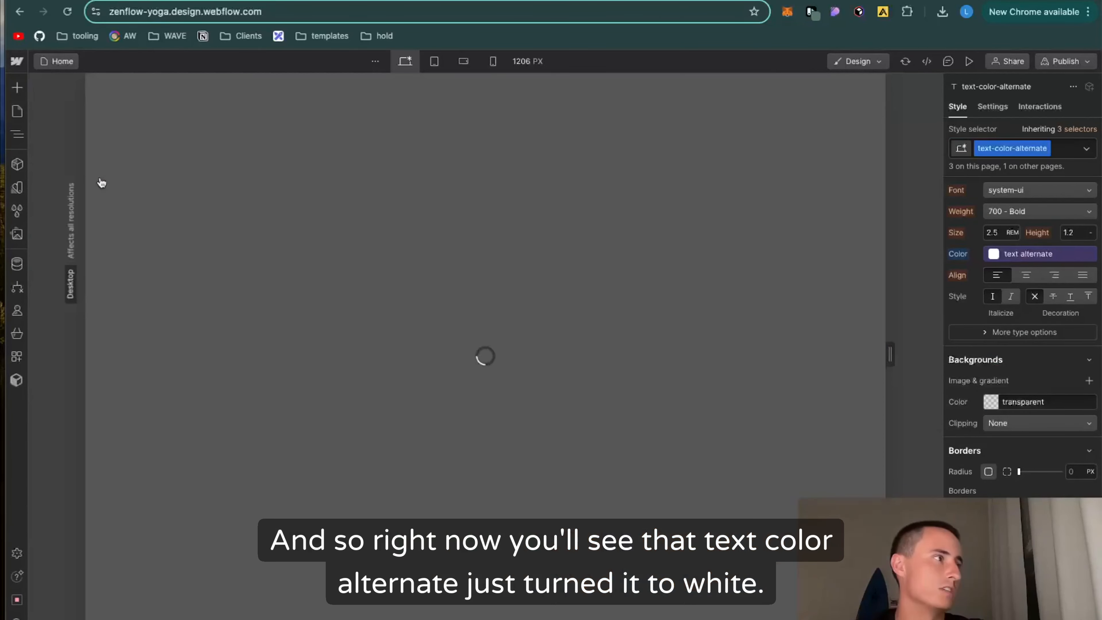
scroll(419, 486, down, 15)
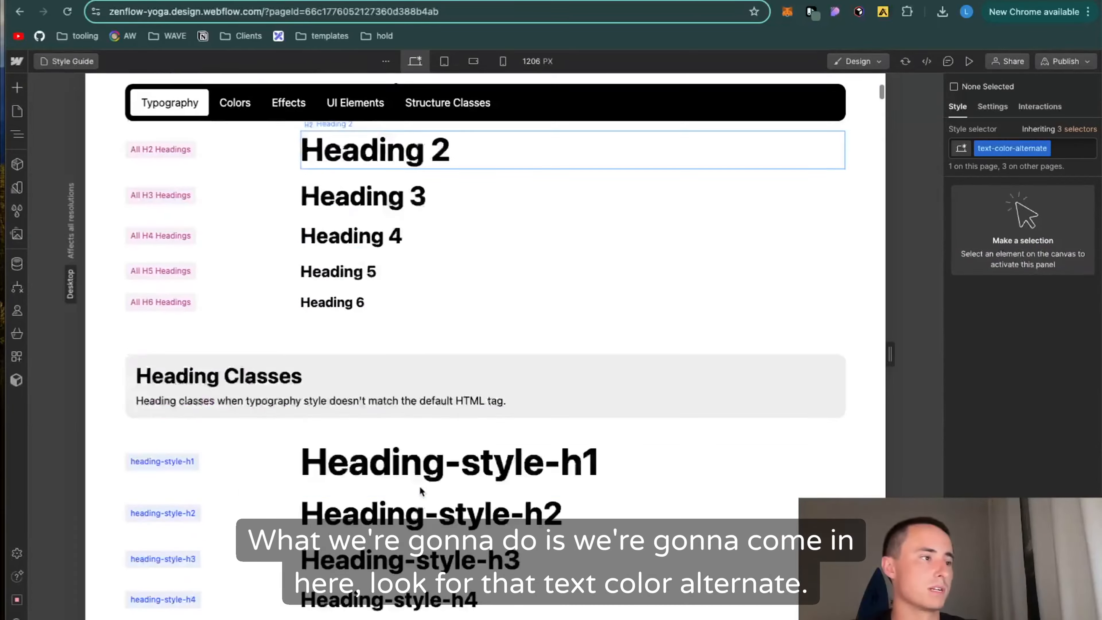
scroll(420, 489, down, 20)
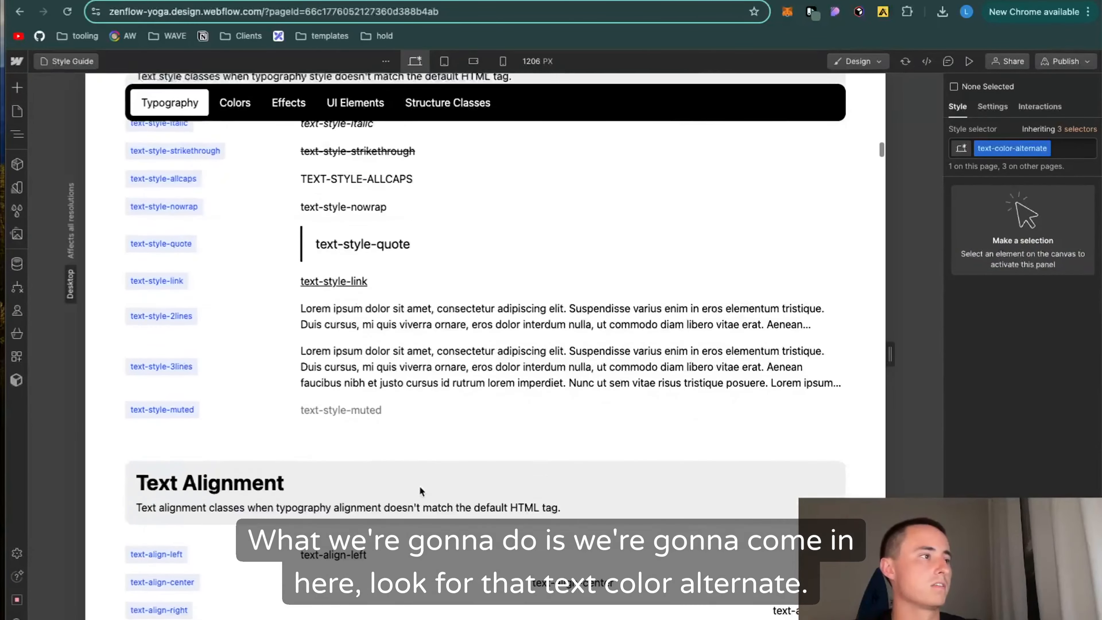
scroll(419, 486, down, 15)
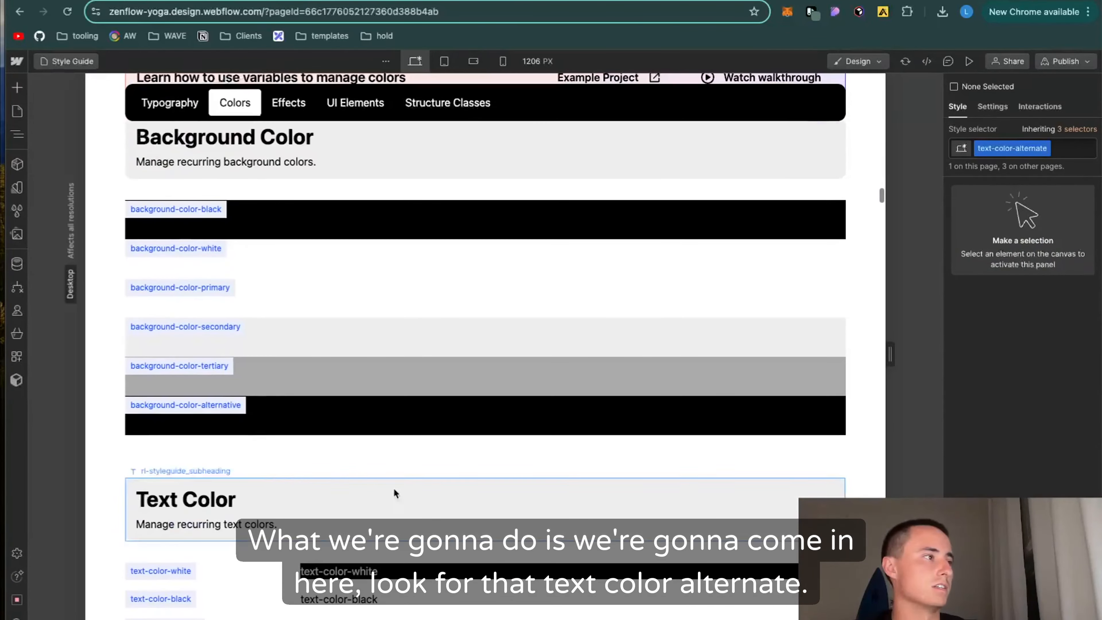
click(621, 564)
scroll(1022, 339, down, 2)
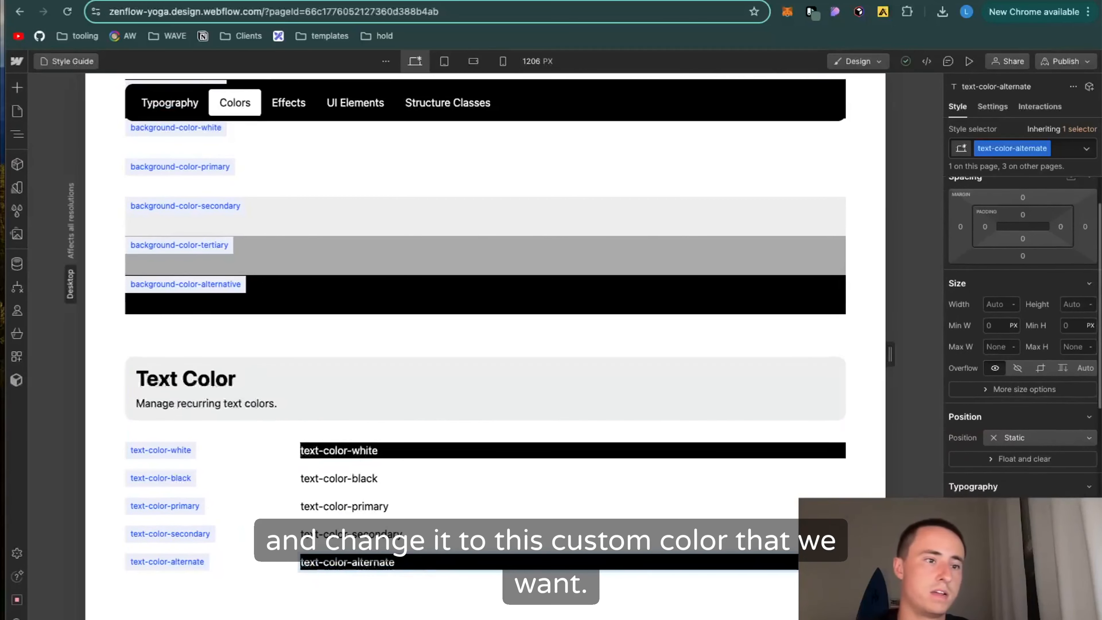
click(1015, 560)
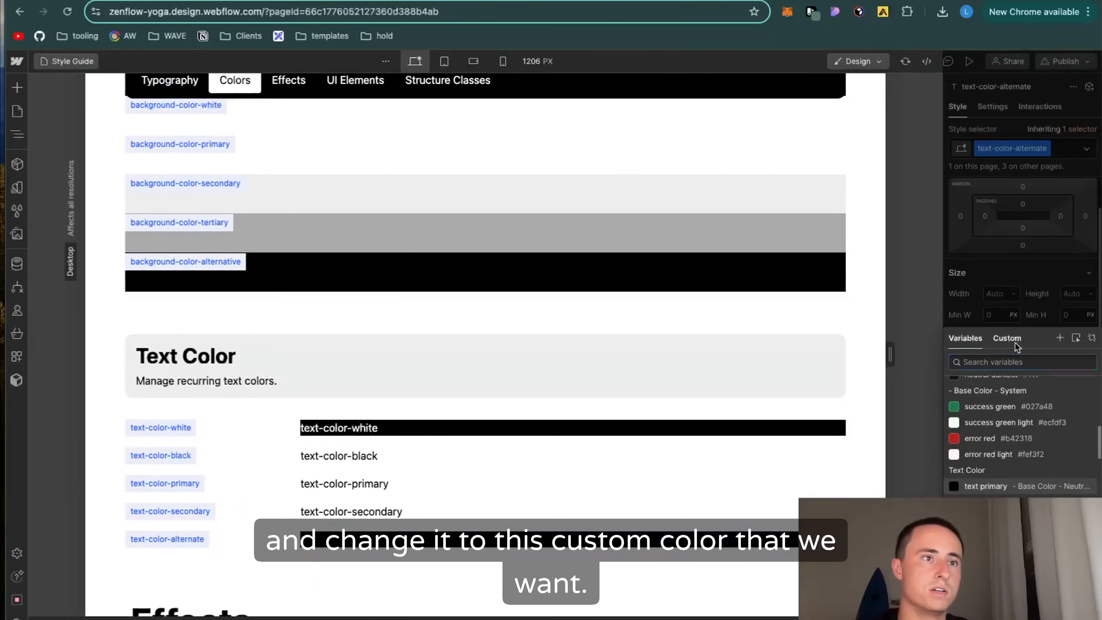
click(1008, 338)
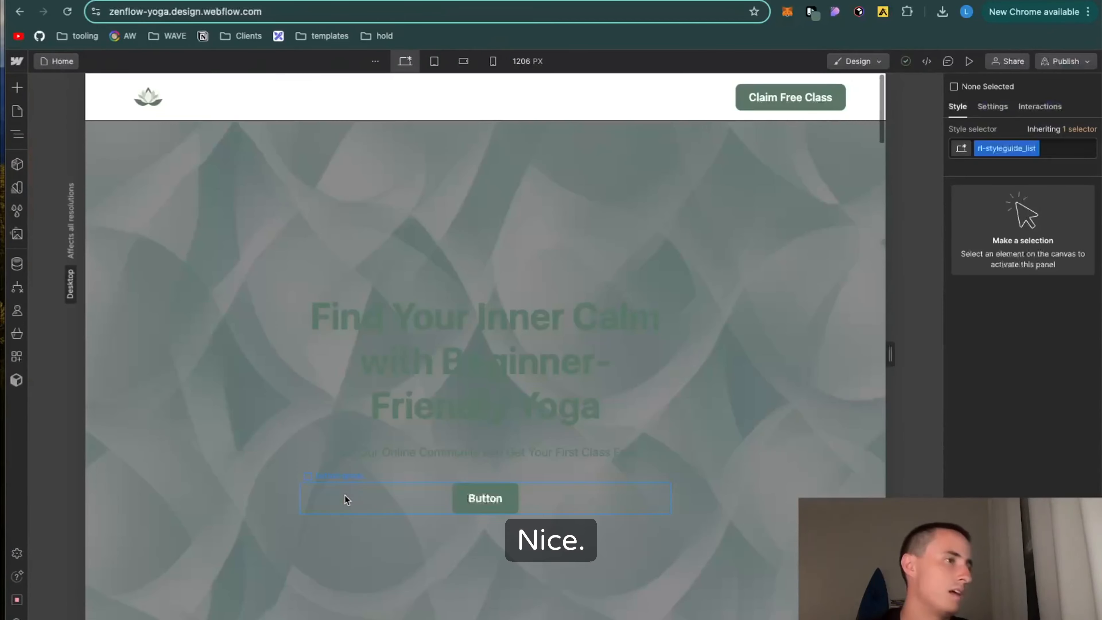
Step: Back on the Home page, remove the text-color-alternate class from the hero heading and the hero paragraph
scroll(345, 495, down, 10)
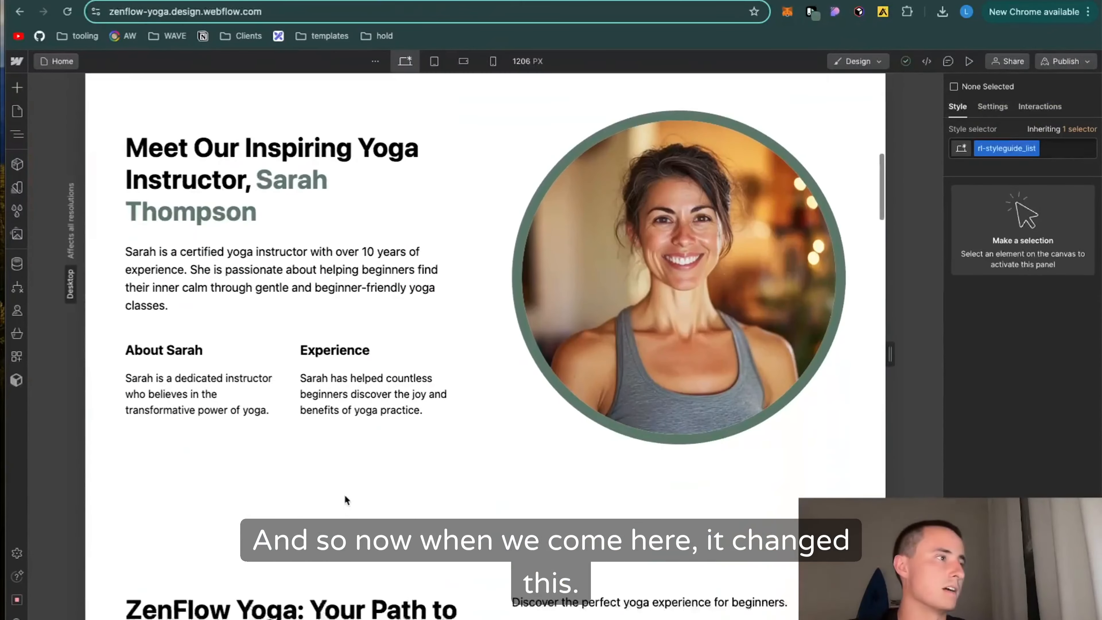
scroll(344, 497, up, 10)
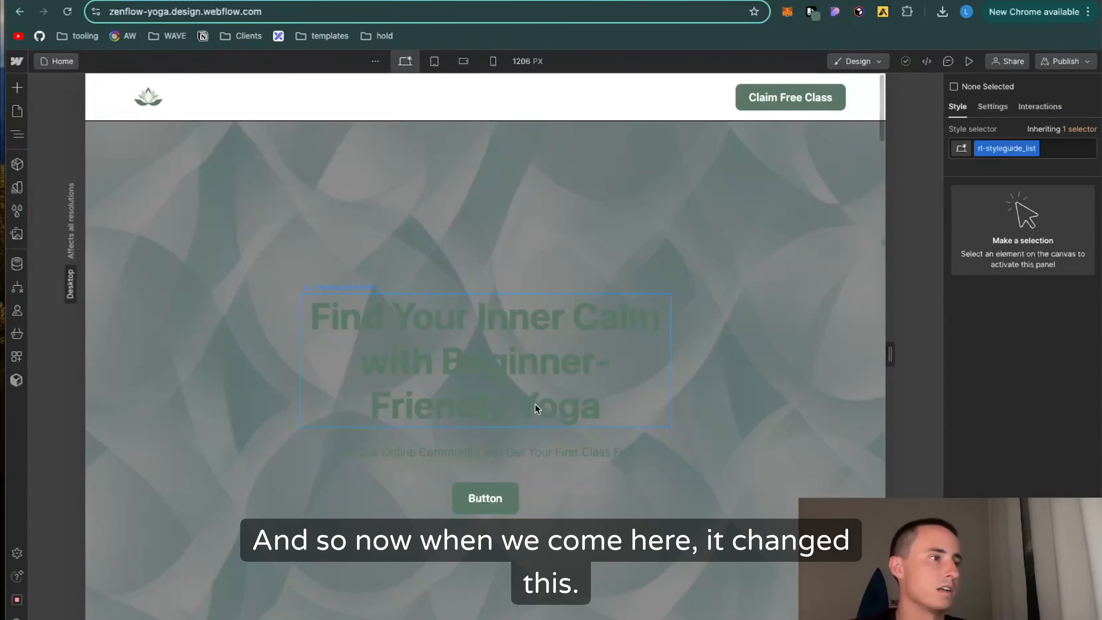
click(534, 404)
click(1049, 168)
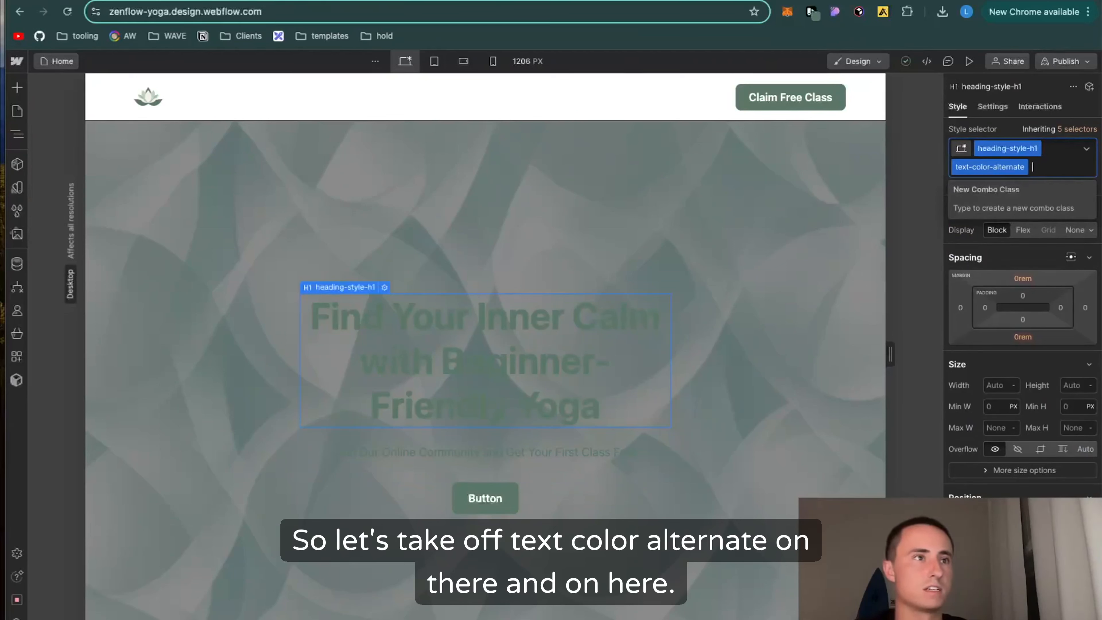
key(BackSpace)
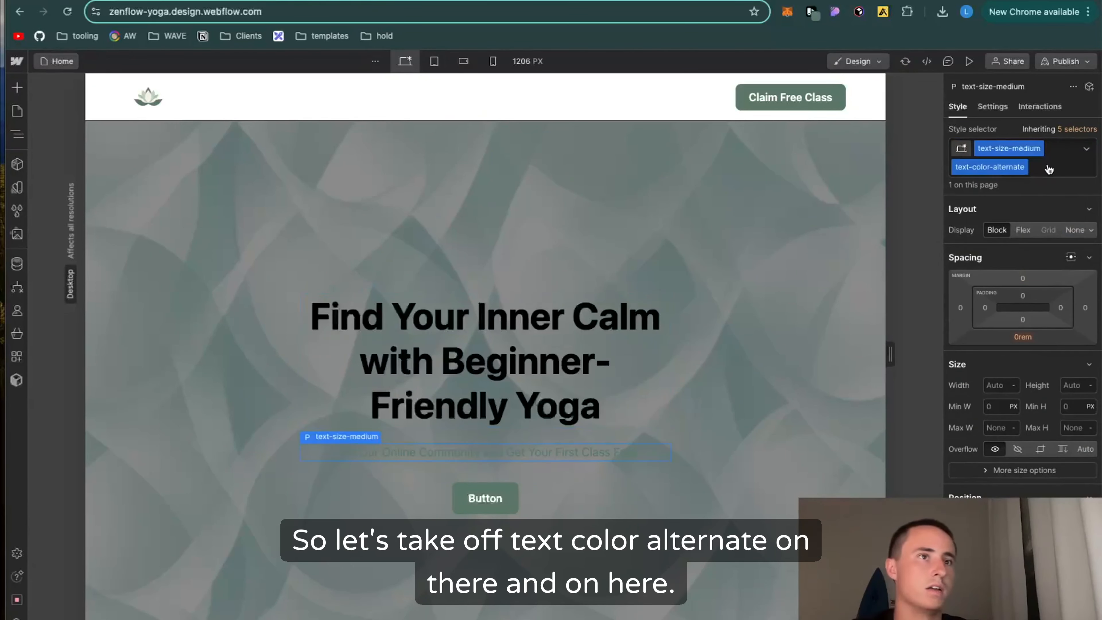
click(1048, 168)
key(BackSpace)
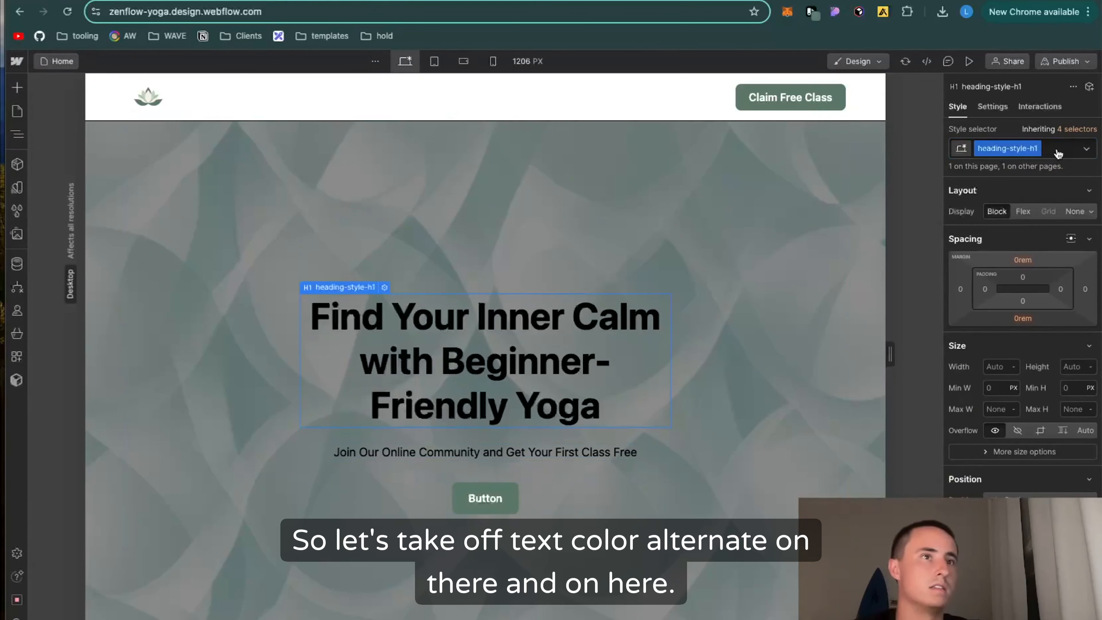
Step: Add the existing text-color-white combo class to the hero heading
click(1057, 149)
text(t)
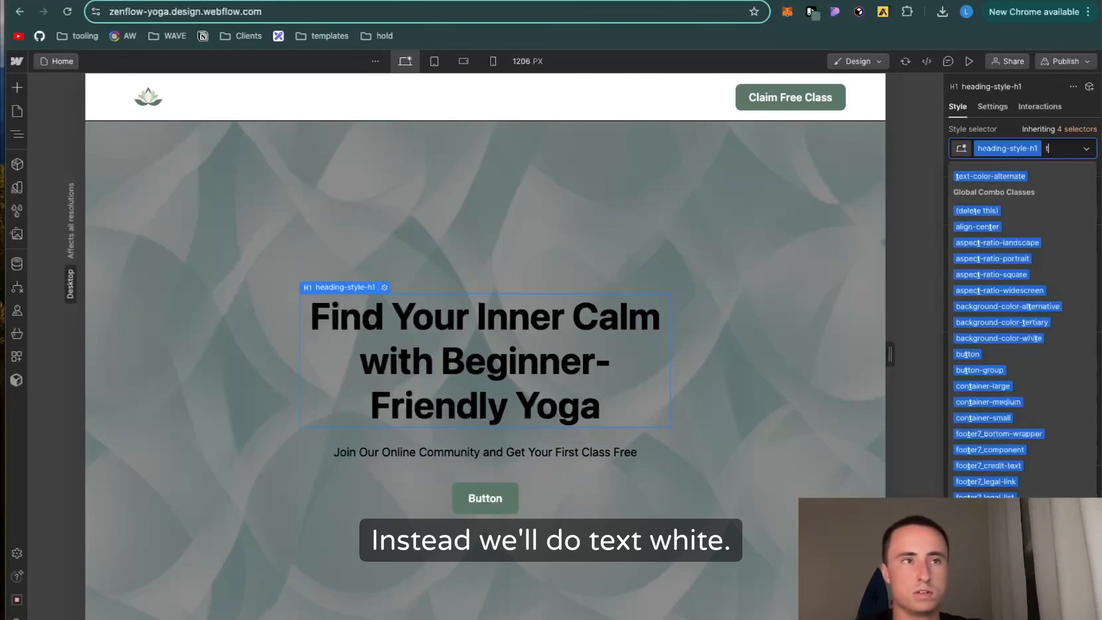
text(ext-white)
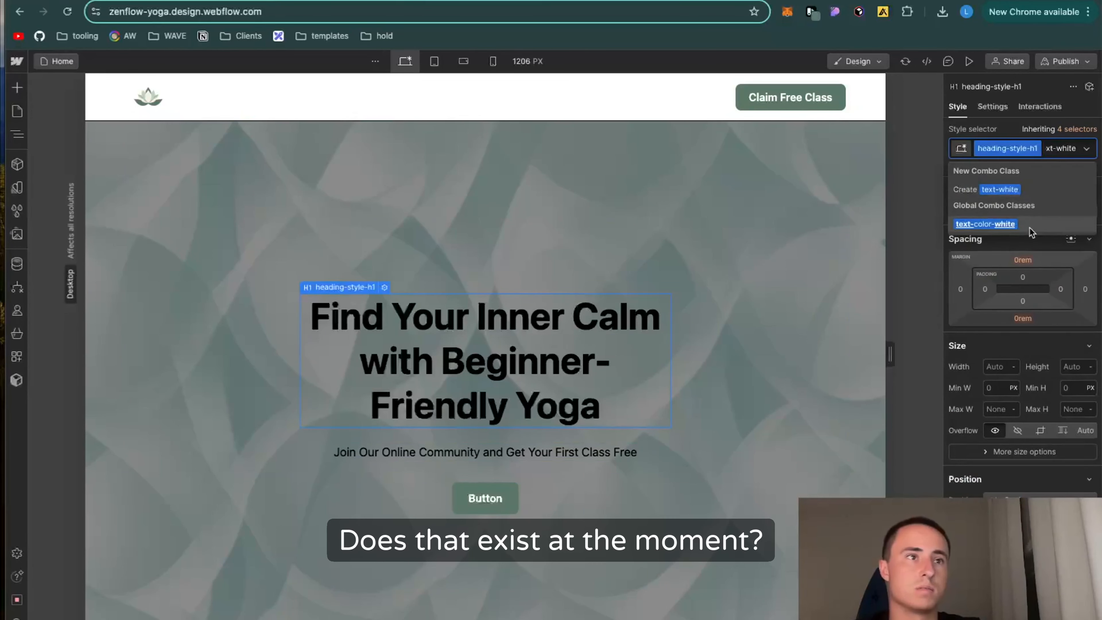
click(993, 224)
Step: Create a light-green combo class on the hero paragraph and set its text color to the background success variable
click(534, 454)
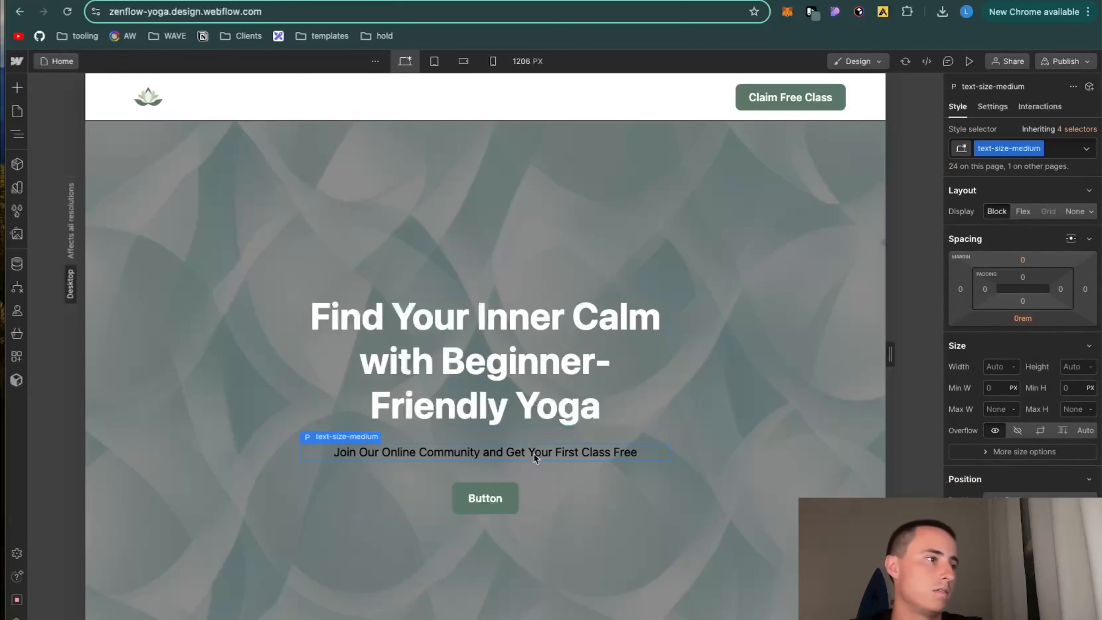
click(1063, 150)
text(light-)
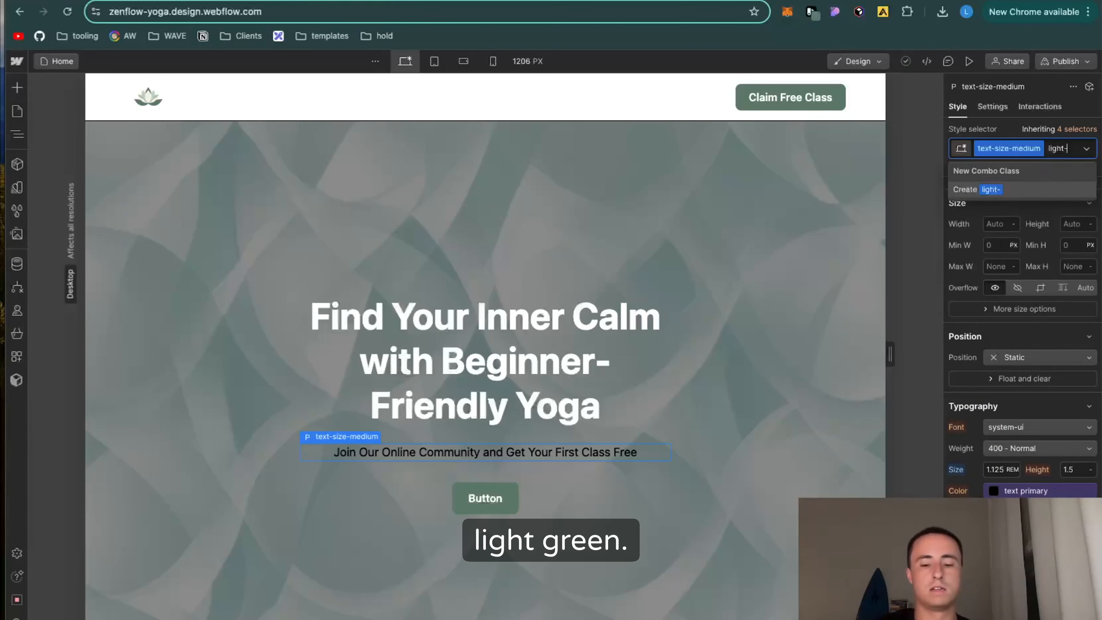
text(gr)
text(een)
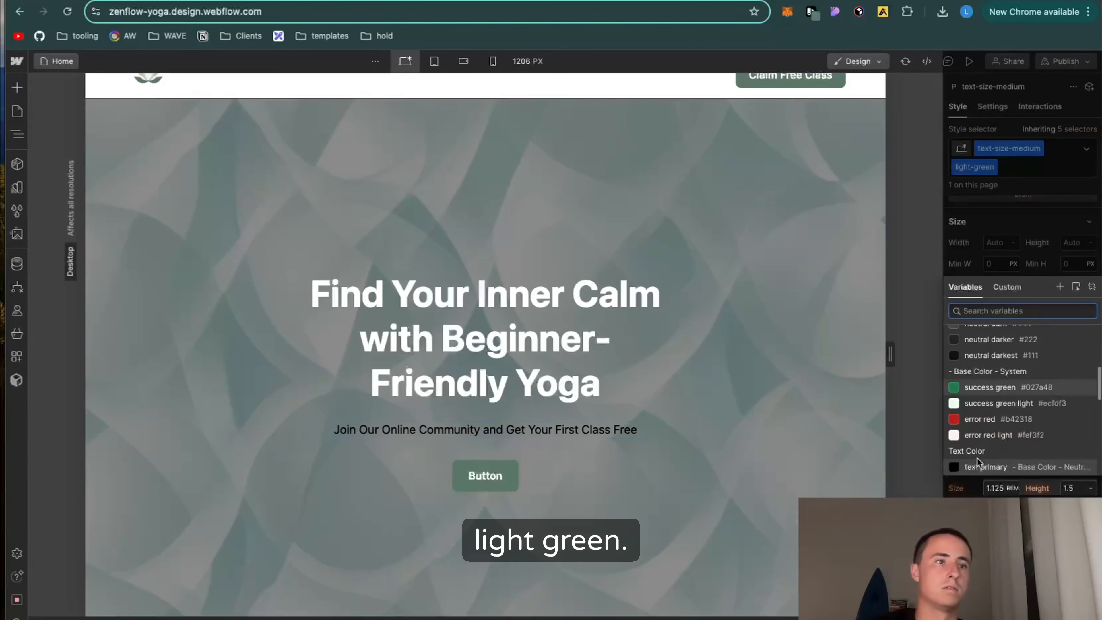
scroll(978, 461, down, 6)
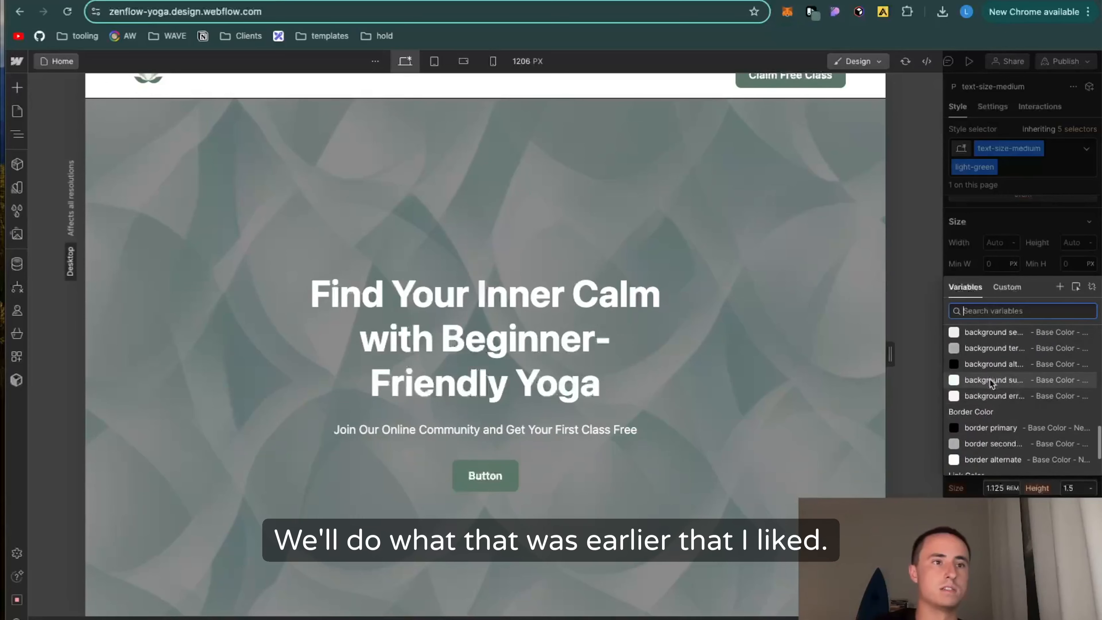
click(994, 382)
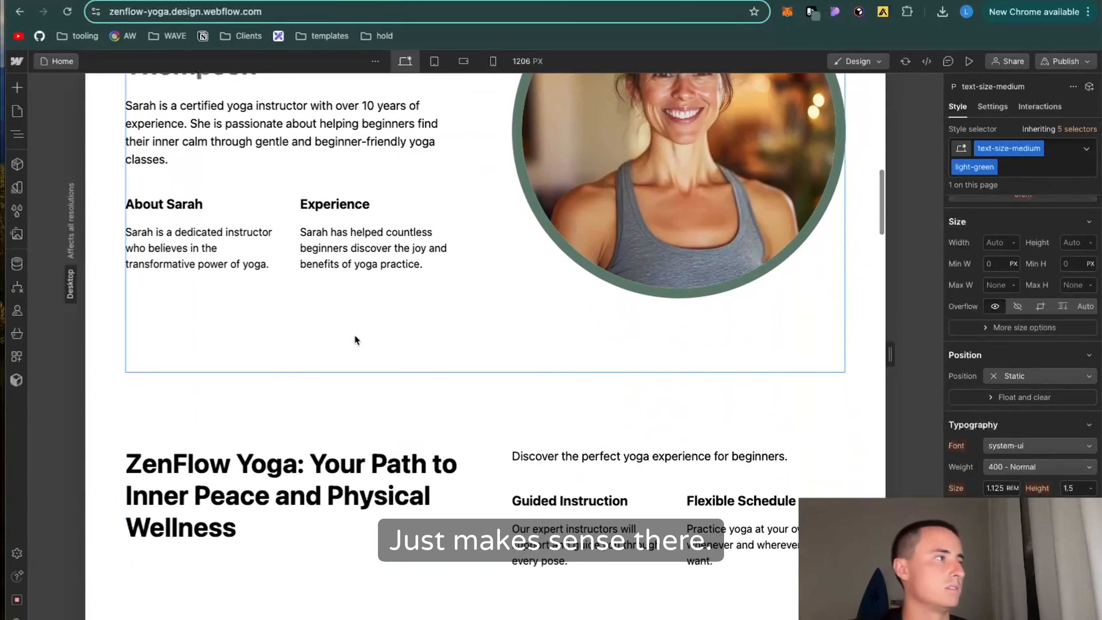
Step: Apply the text-color-alternate class to the two small subheadings below the instructor bio
scroll(355, 335, up, 4)
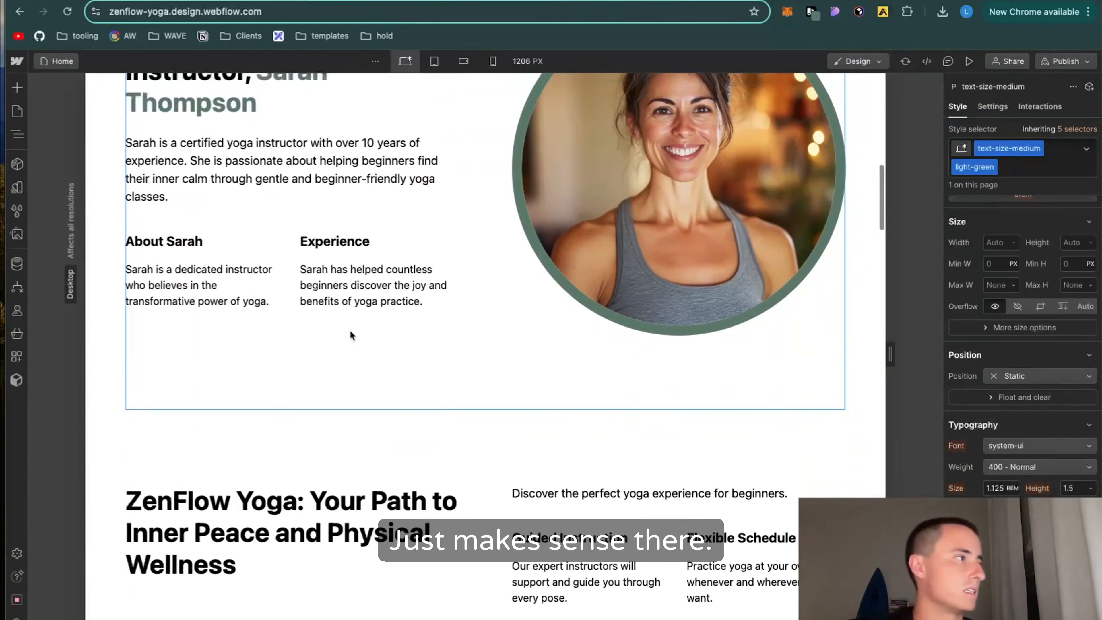
scroll(348, 252, up, 2)
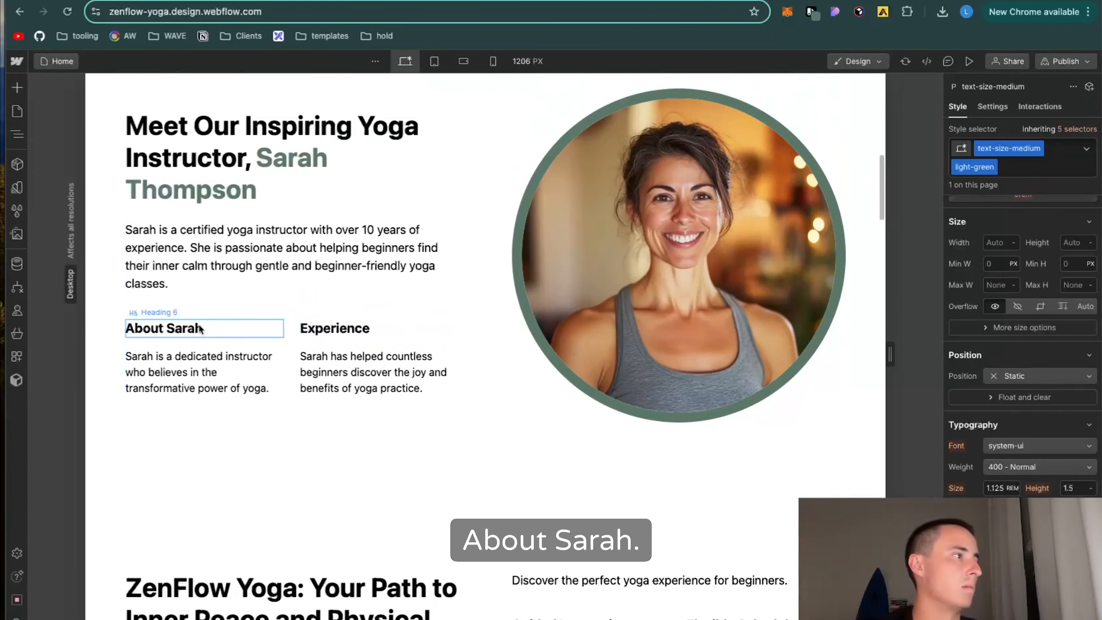
click(165, 328)
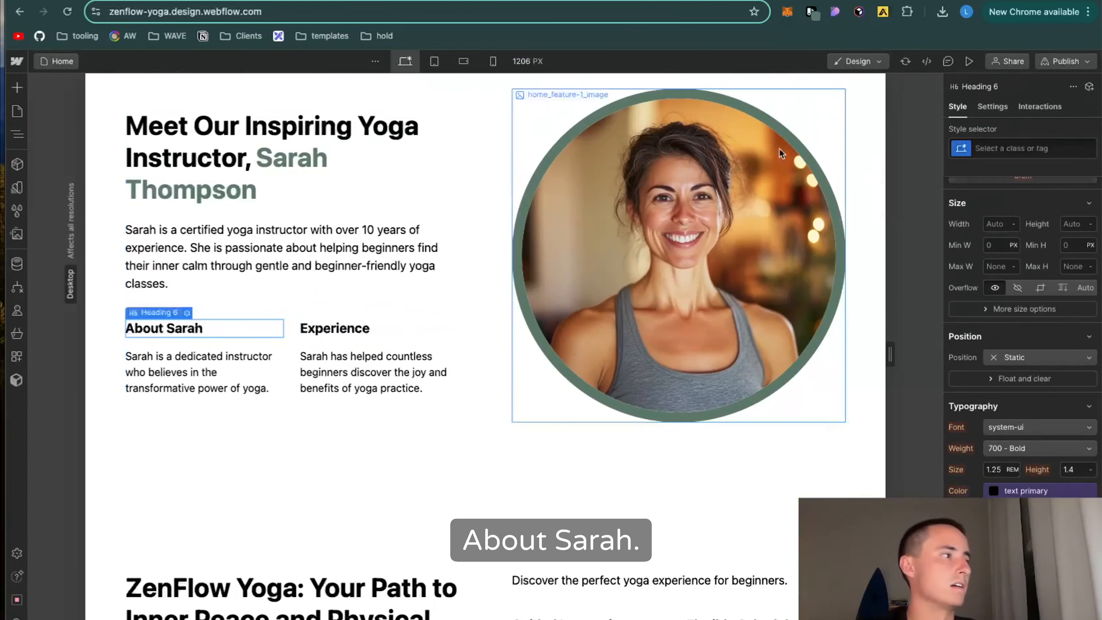
click(1025, 163)
text(text-color-alternate)
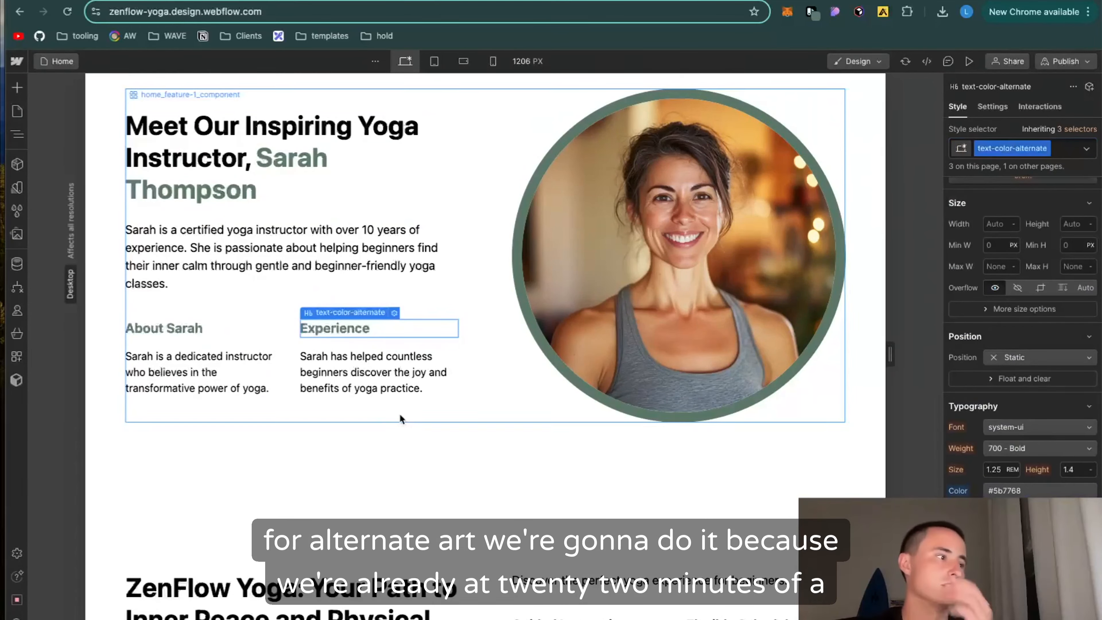
Step: Try centering the "Still have questions?" block below the FAQs with the align-center combo class
scroll(400, 418, down, 5)
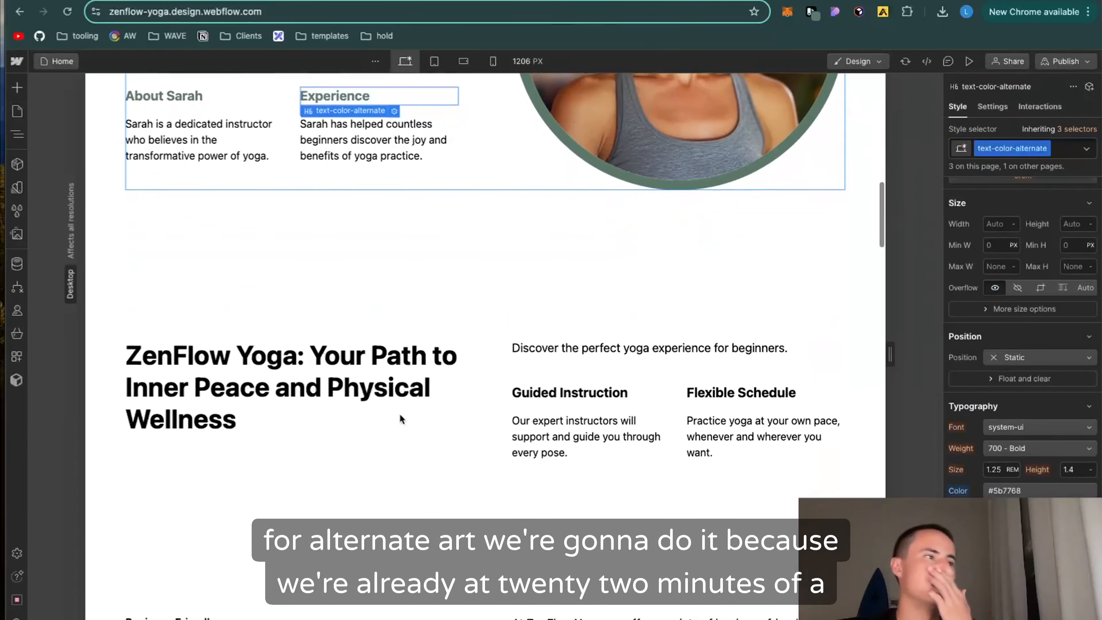
click(262, 369)
scroll(423, 434, down, 10)
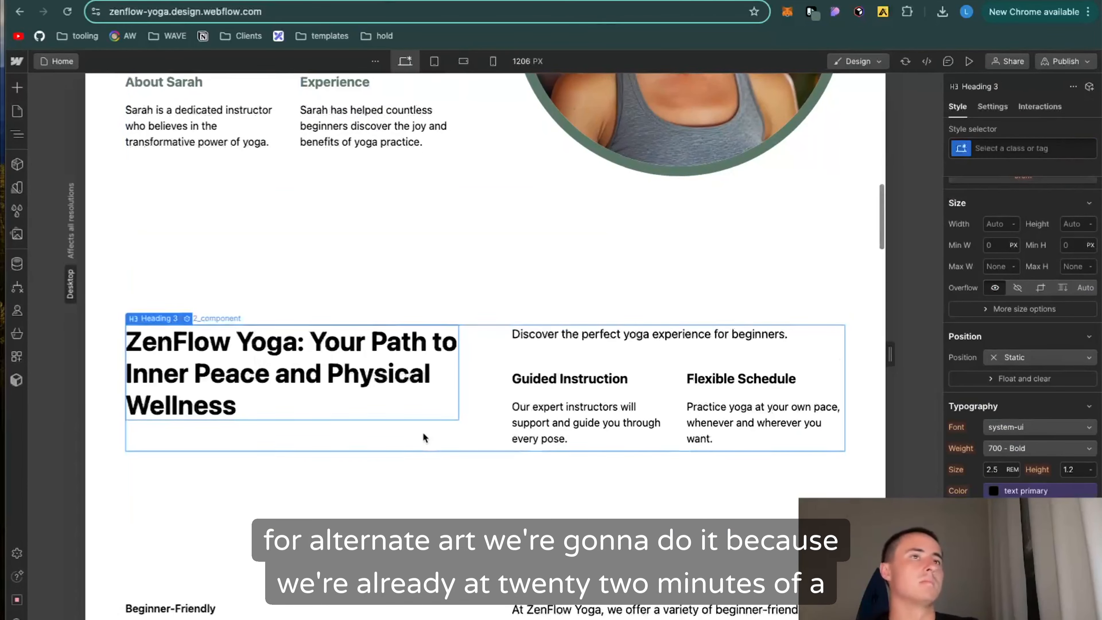
scroll(424, 434, down, 15)
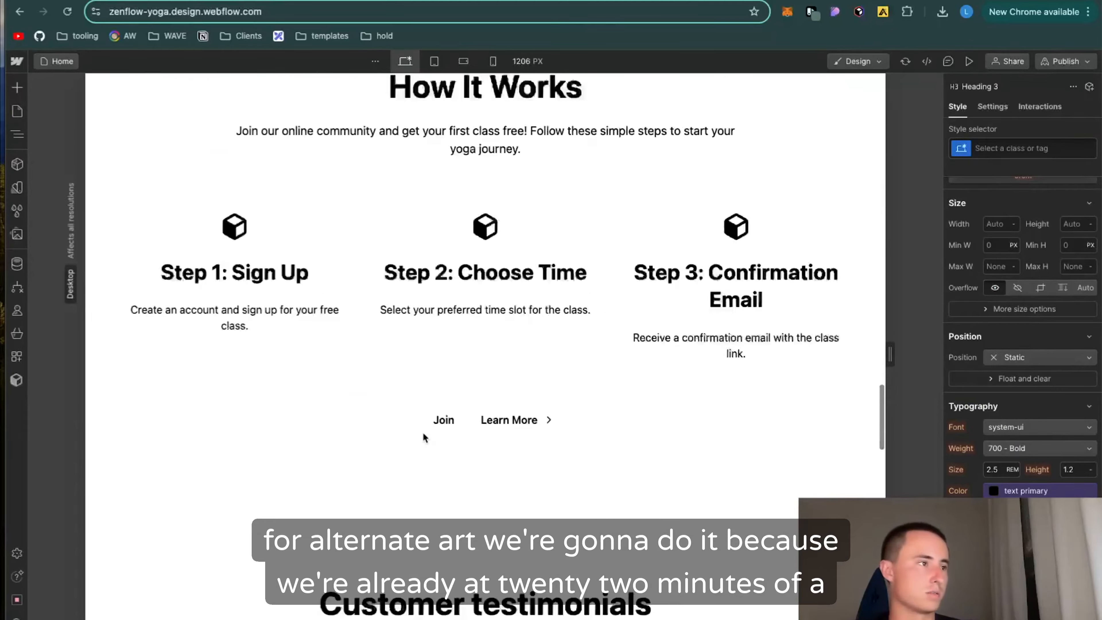
scroll(423, 434, up, 8)
scroll(422, 433, down, 4)
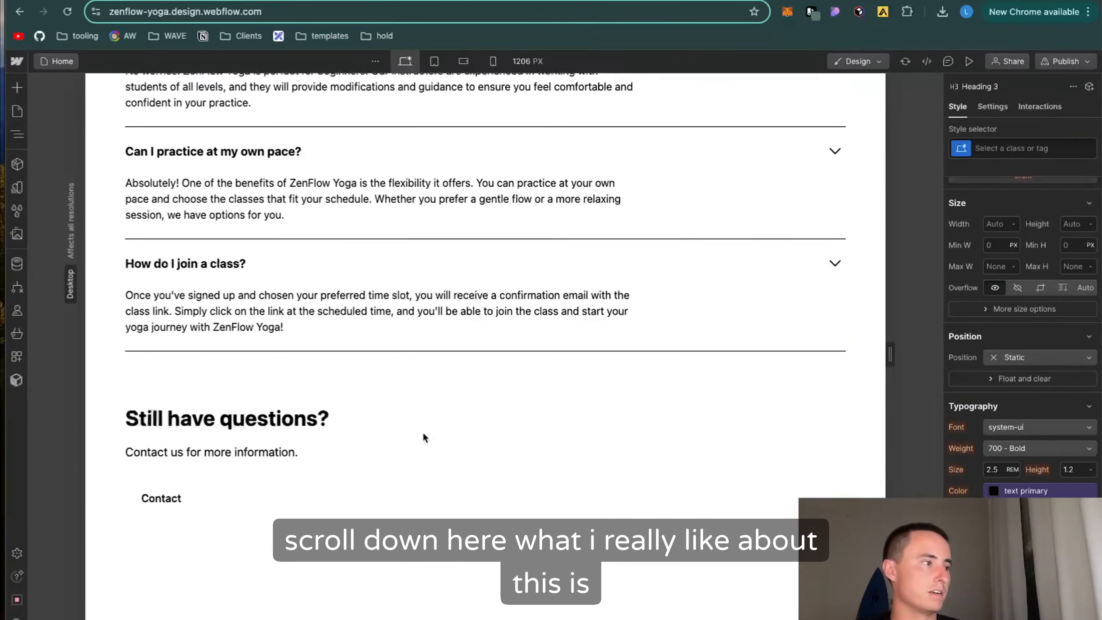
click(539, 420)
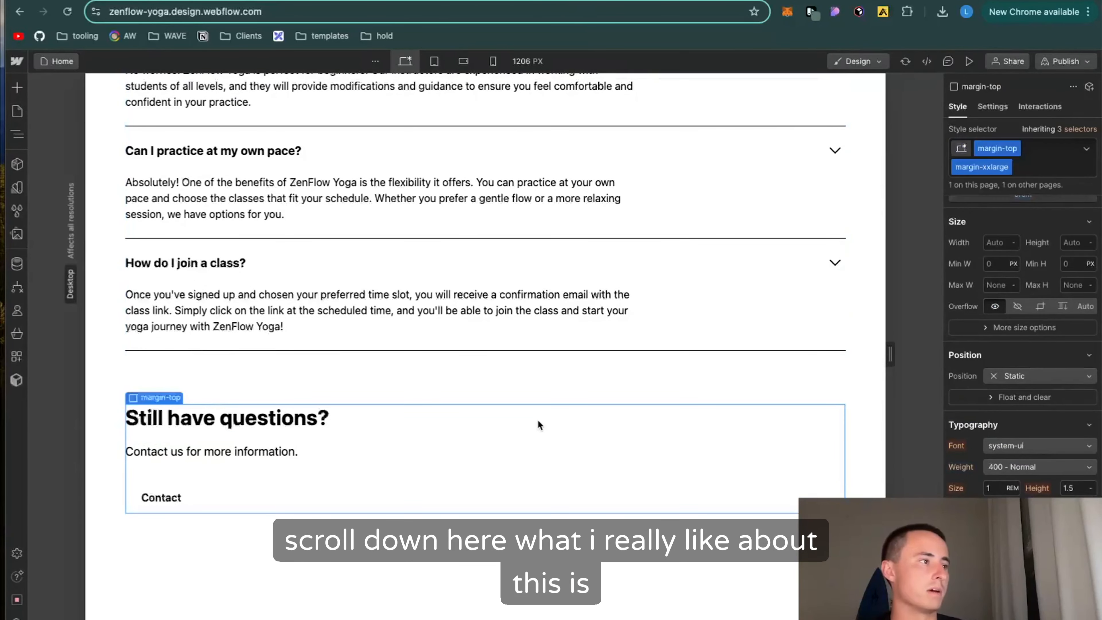
click(1013, 171)
text(center)
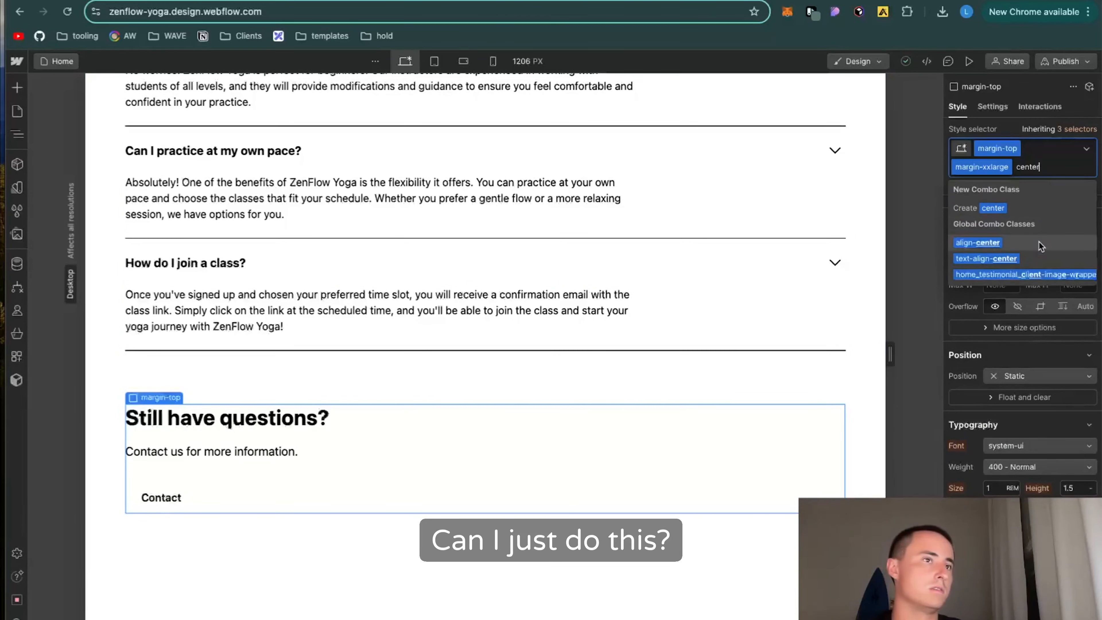
click(1034, 243)
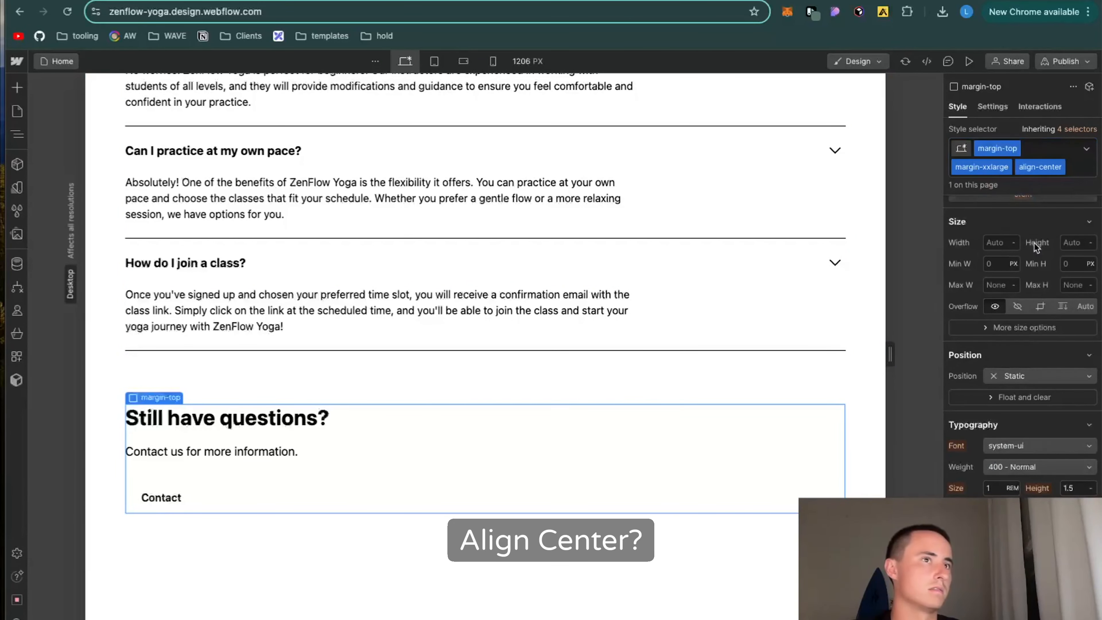
click(1074, 174)
key(BackSpace)
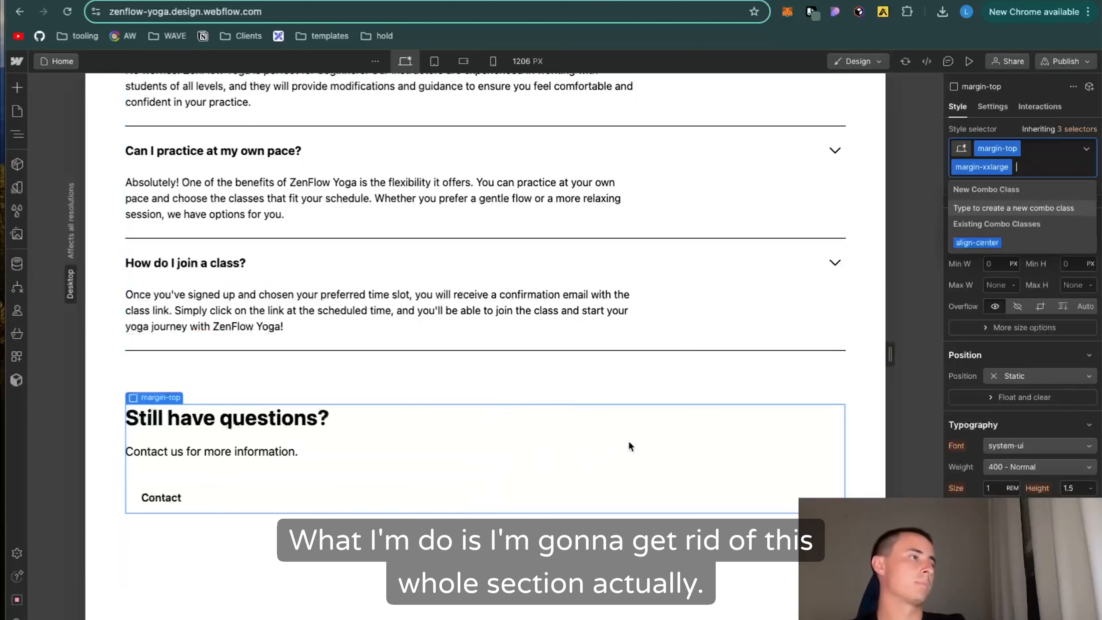
Step: Delete the whole "Still have questions?" block from the end of the FAQ section
key(BackSpace)
click(664, 482)
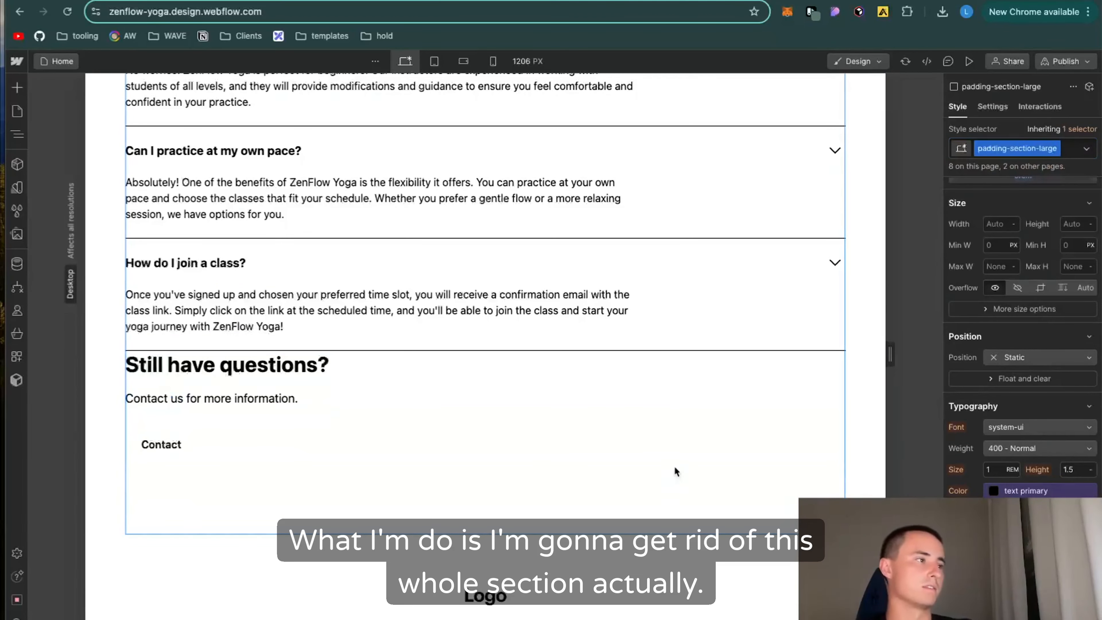
key(Delete)
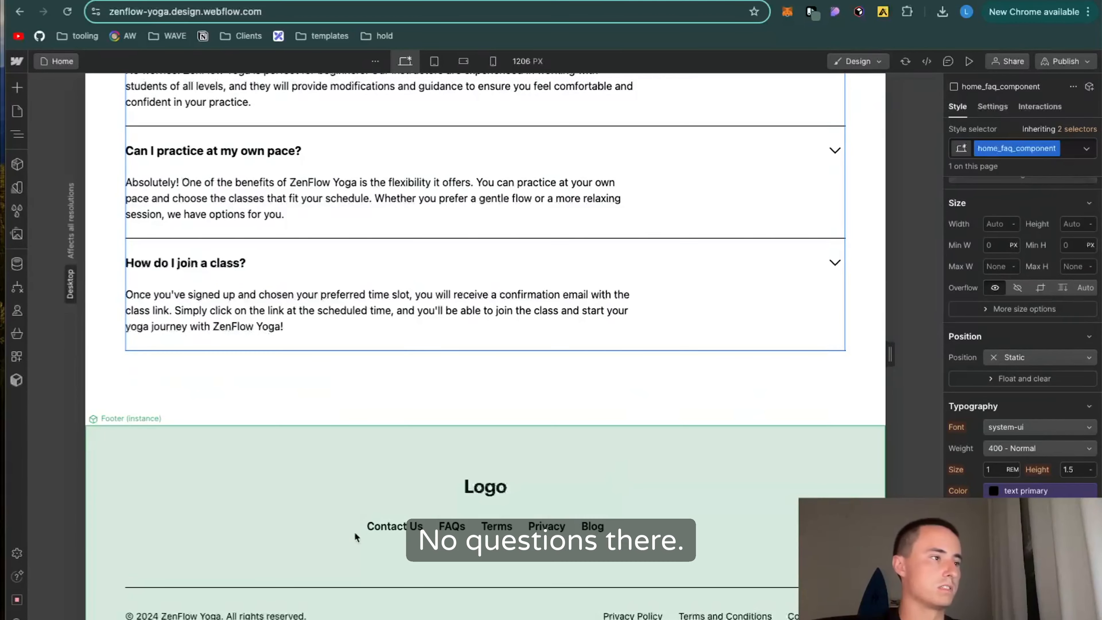
Step: Inside the Footer component, delete the link list and the row with the copyright text and legal links
double_click(386, 538)
click(480, 544)
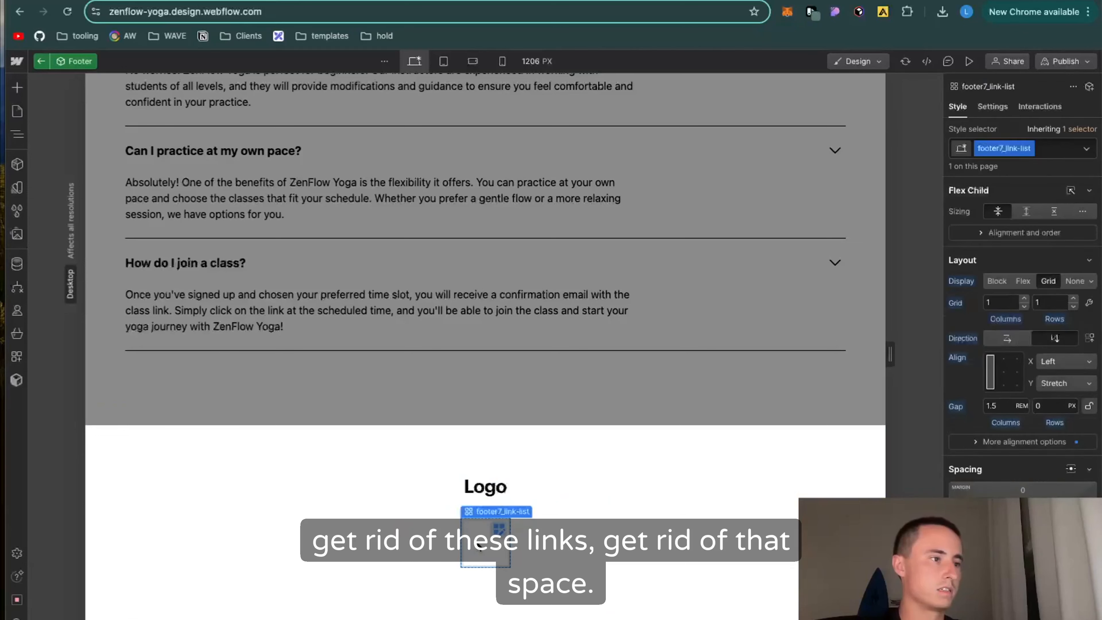
key(Delete)
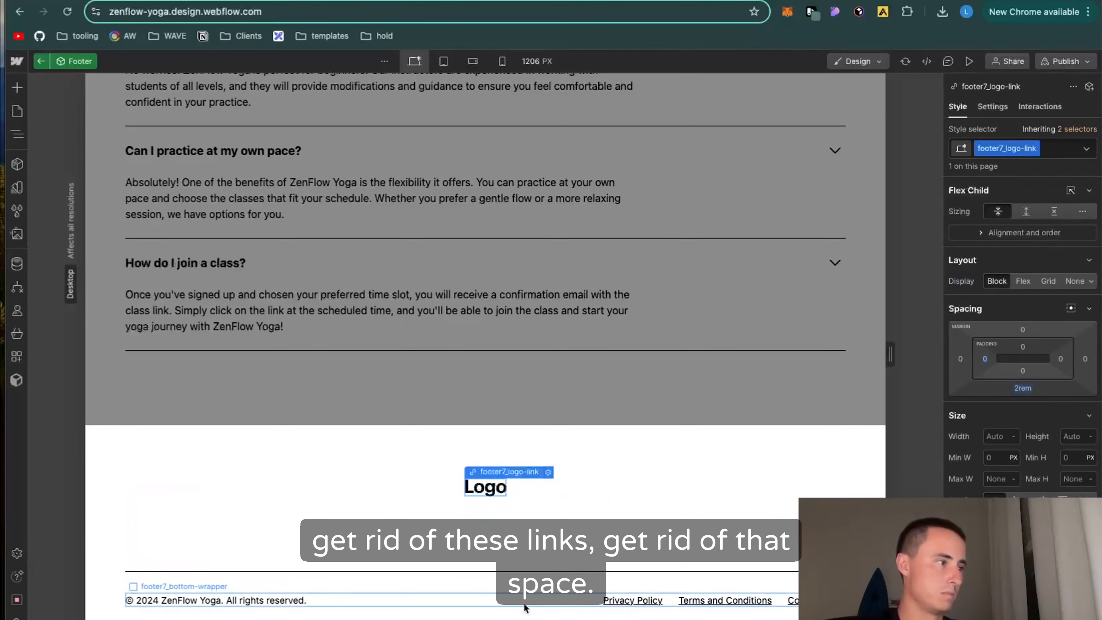
click(533, 594)
key(Delete)
Step: Replace the footer's placeholder logo with the lotus logo image that has no background, and set its maximum width to 200 px
double_click(479, 506)
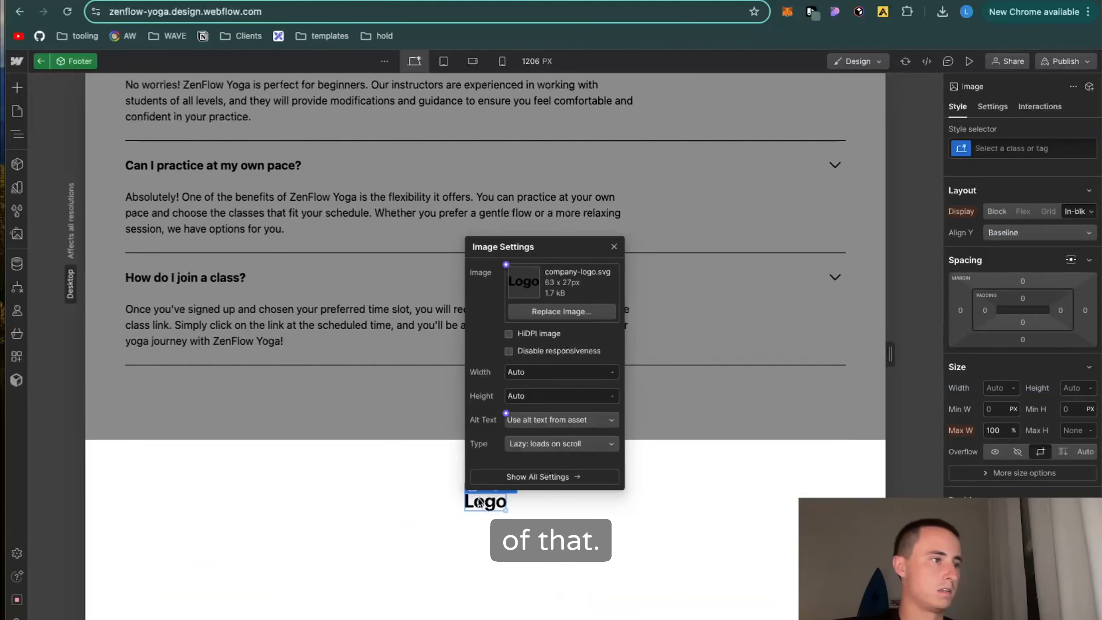
click(558, 311)
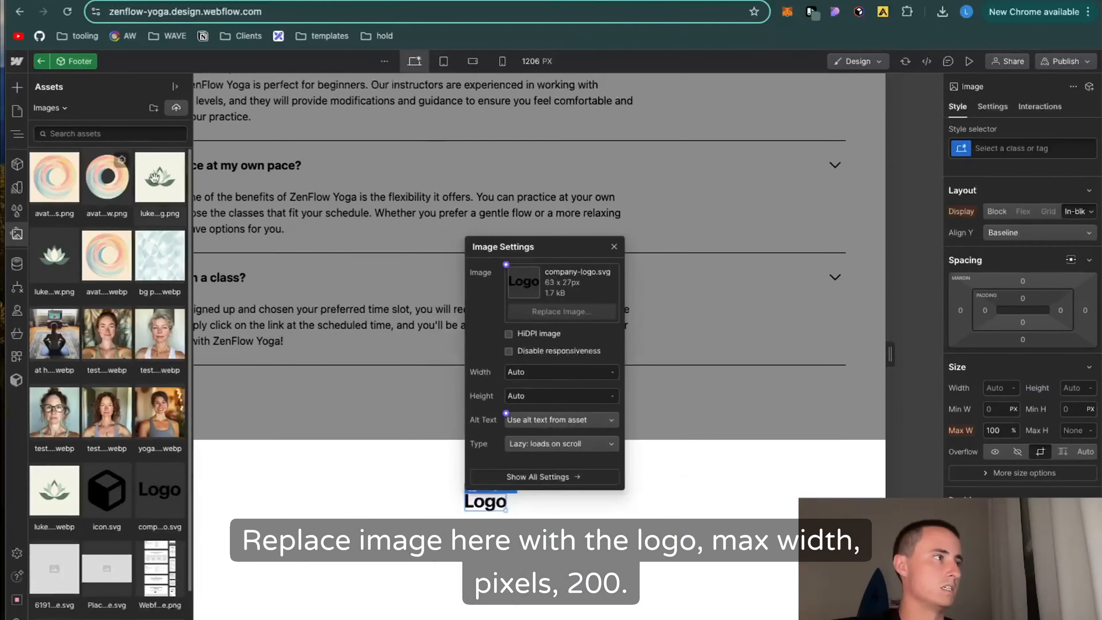
click(170, 186)
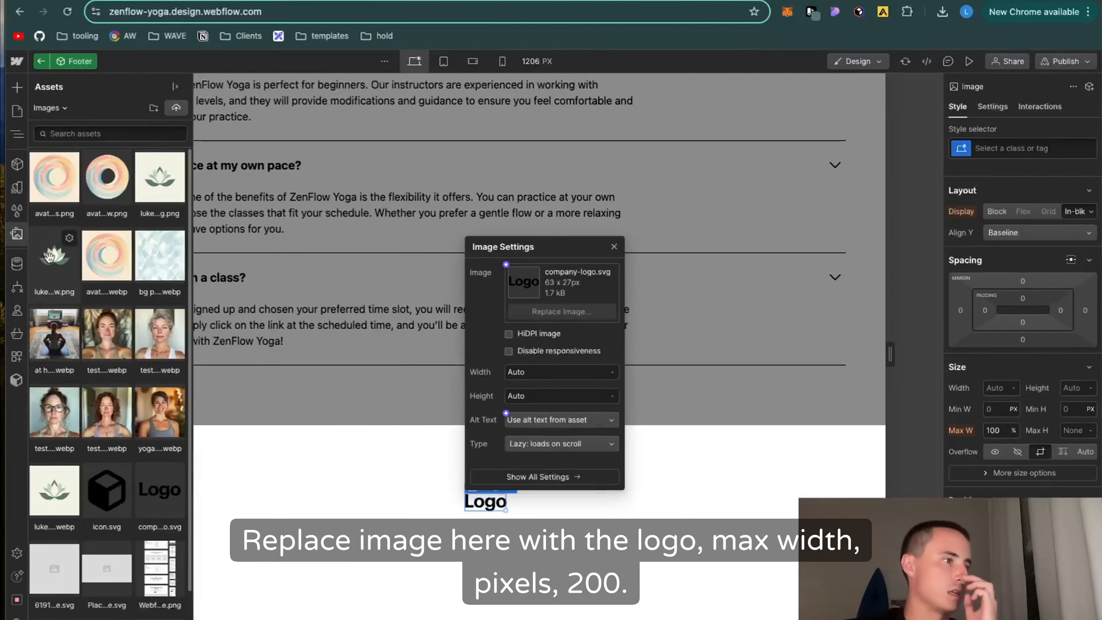
click(61, 256)
click(1013, 431)
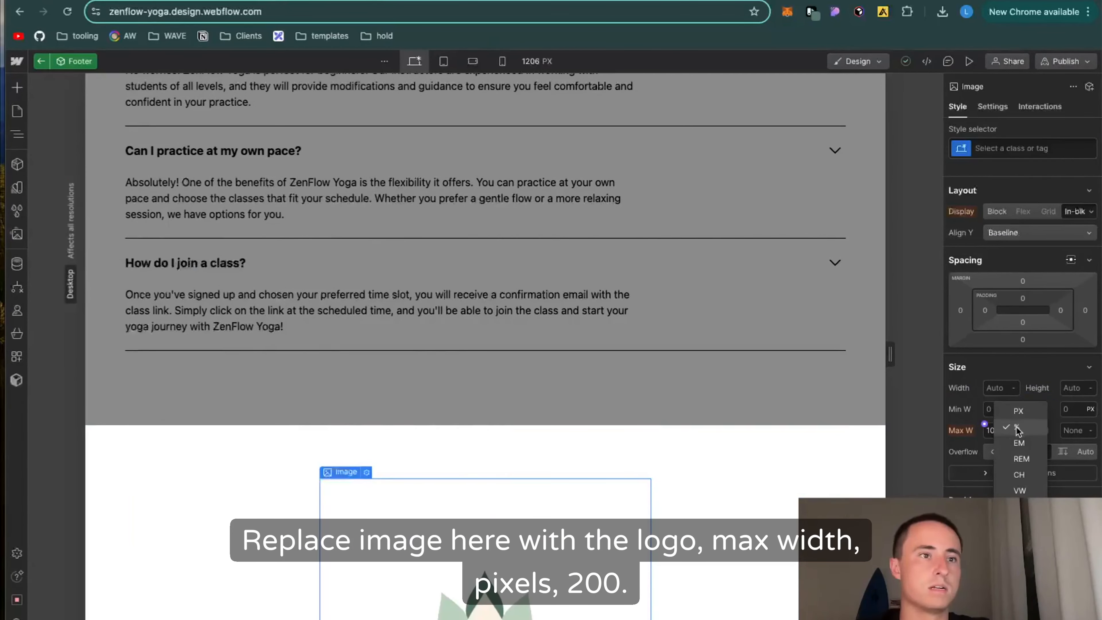
click(1021, 410)
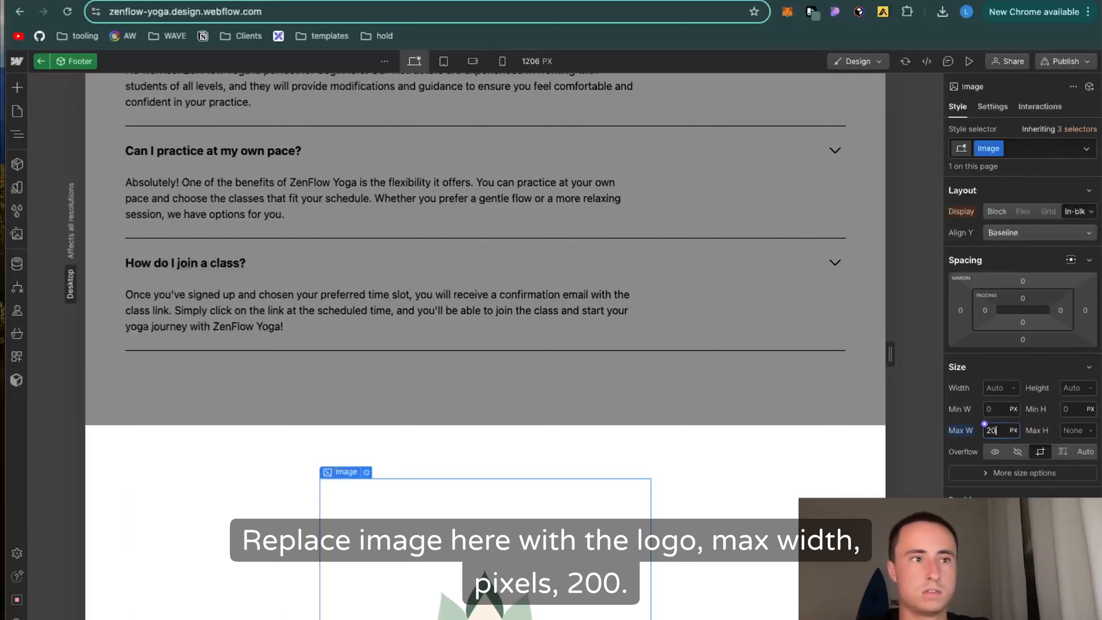
key(Return)
Step: Create a footer-padding combo class on the footer's padding-vertical wrapper
key(Up)
click(1061, 169)
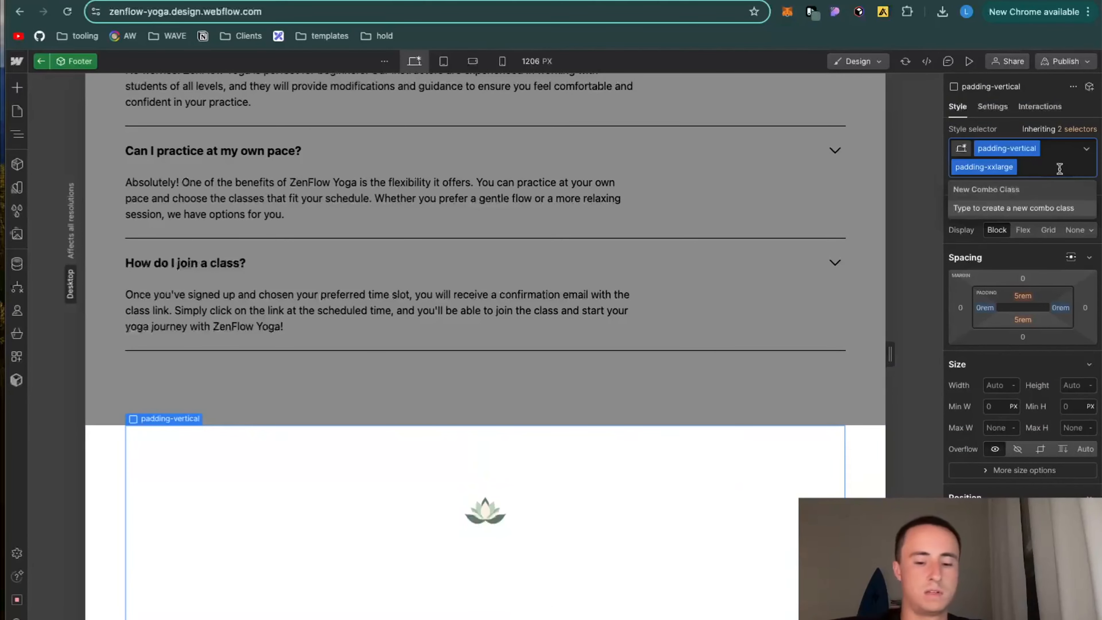
text(footer-padding)
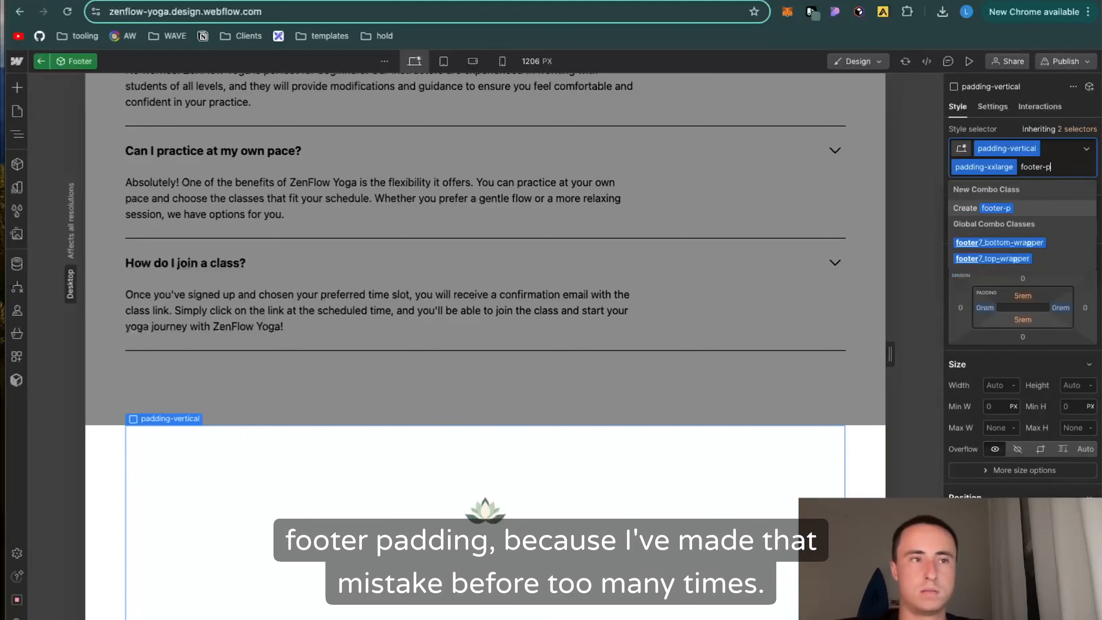
key(Return)
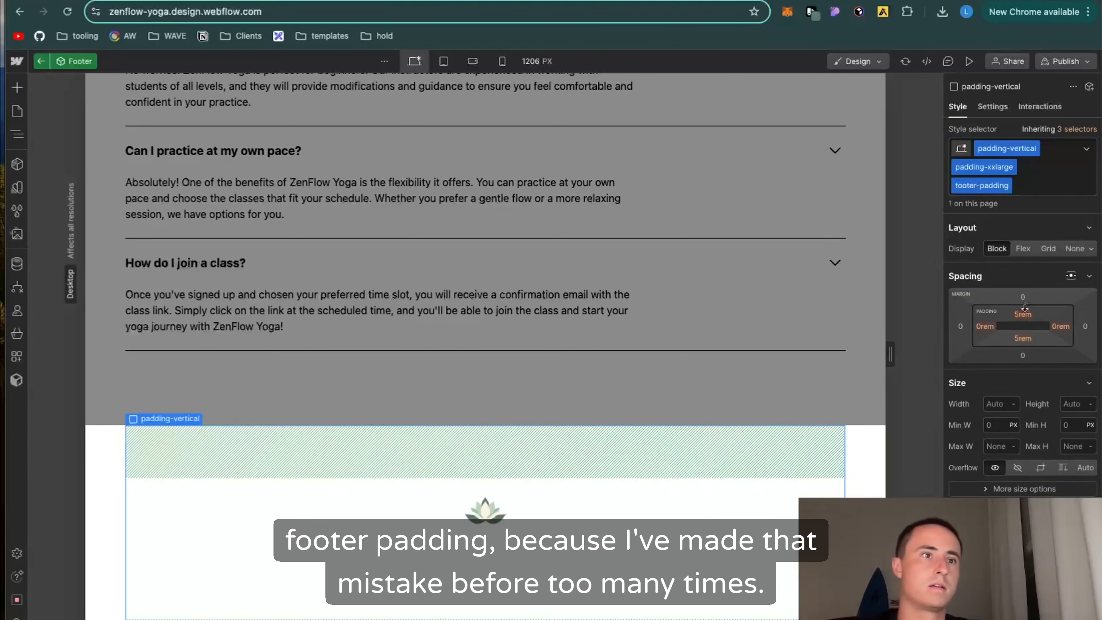
Step: Set the top and bottom padding of the footer-padding class to 1 rem each
click(1022, 314)
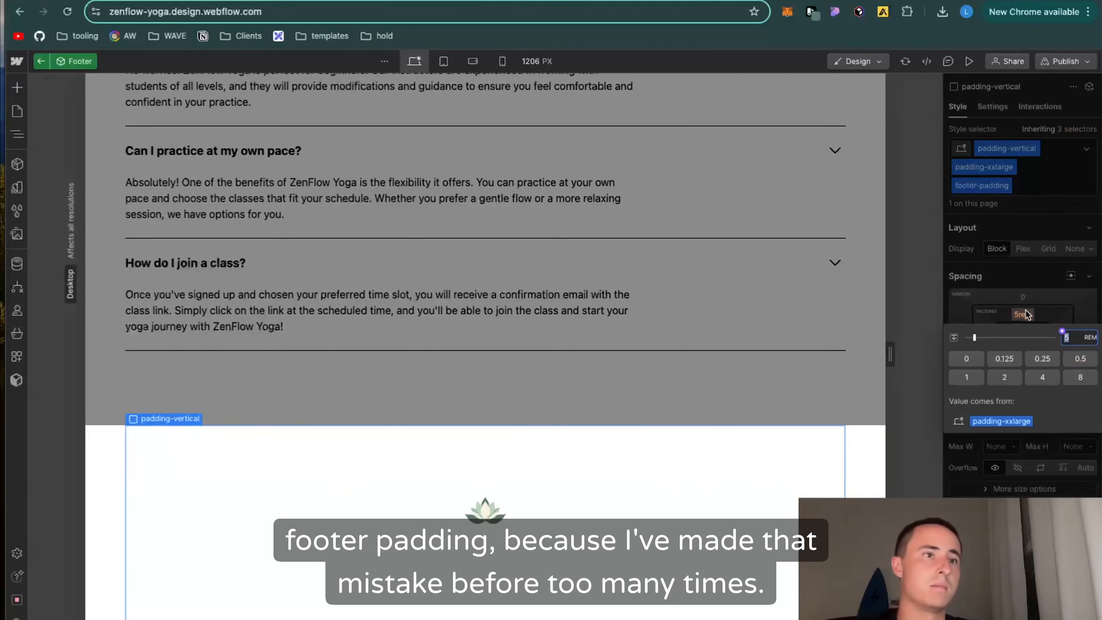
click(966, 358)
click(1023, 338)
click(973, 384)
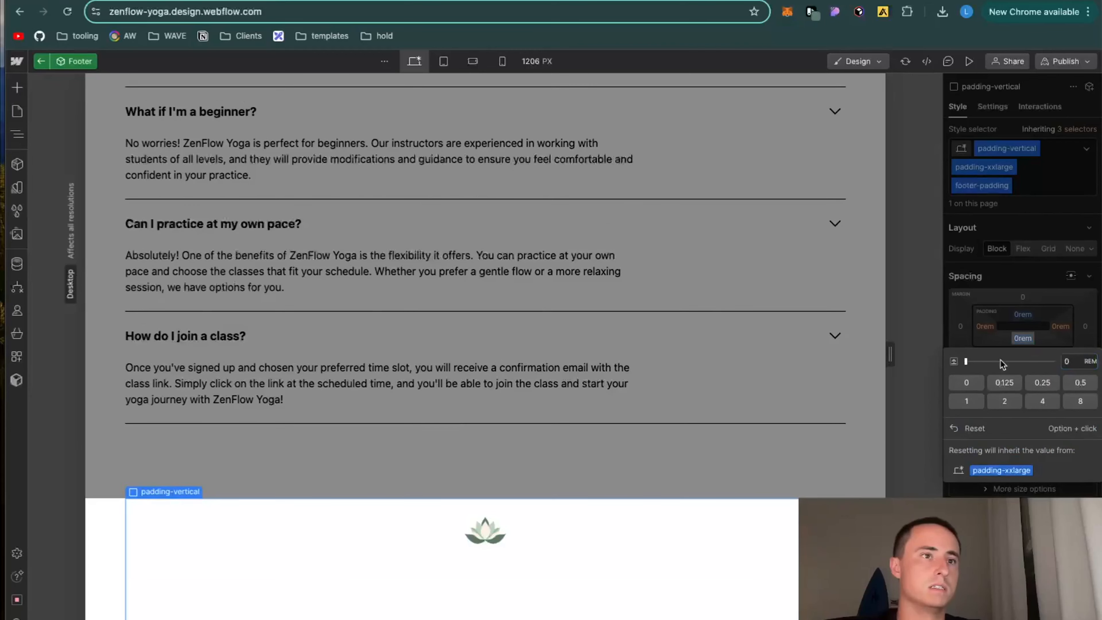
click(974, 401)
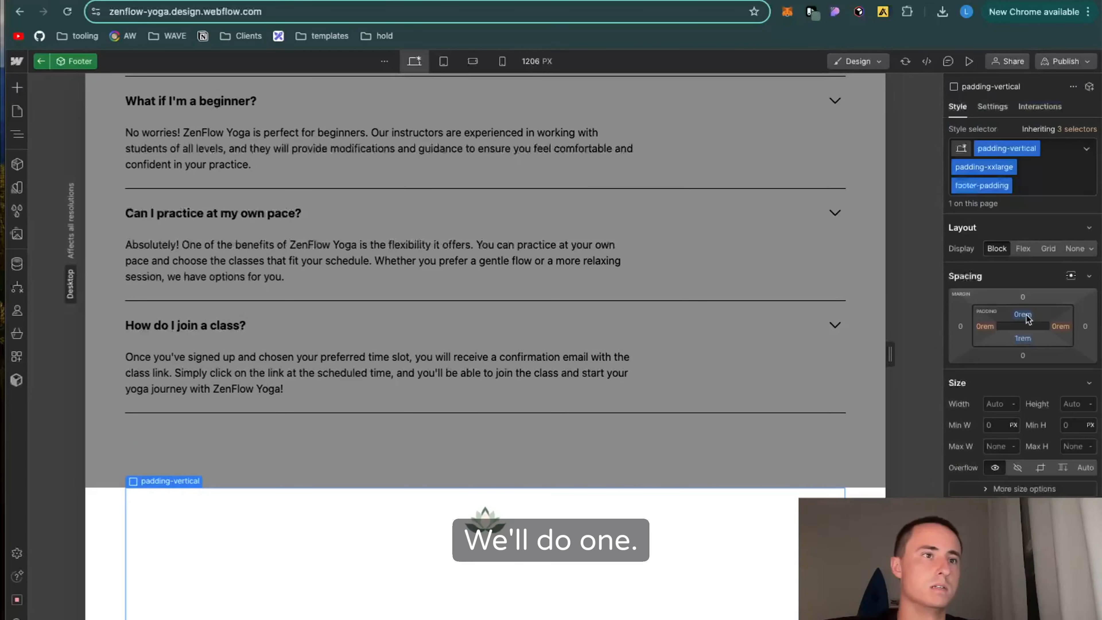
click(1030, 314)
click(970, 377)
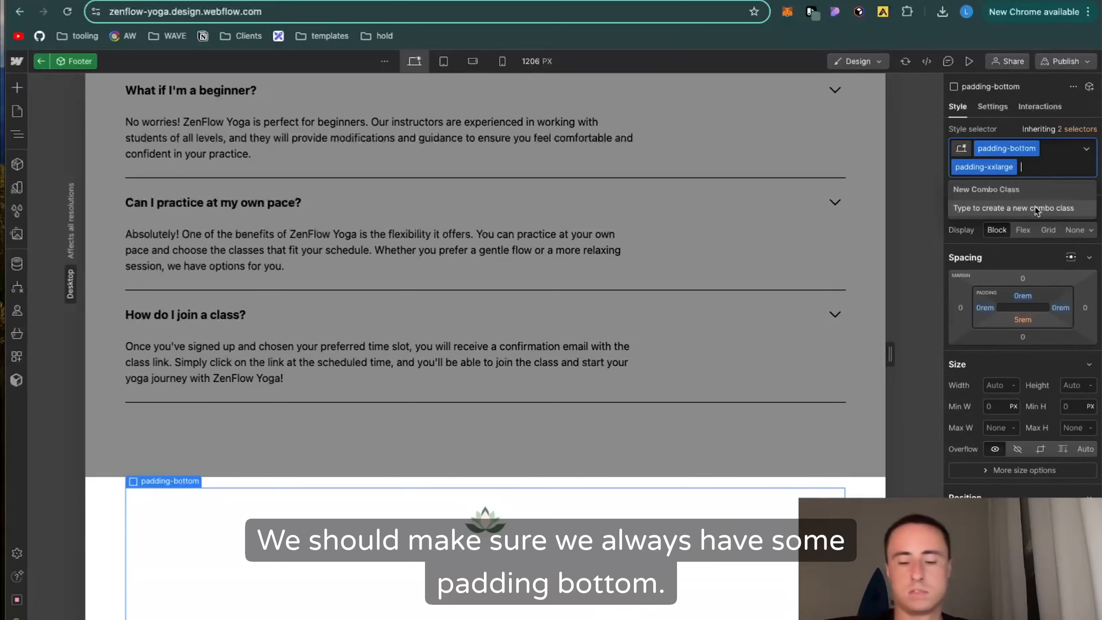
Step: Remove the padding-xxlarge class from the footer's padding-bottom wrapper and leave the Footer component for the Home page
key(BackSpace)
click(628, 476)
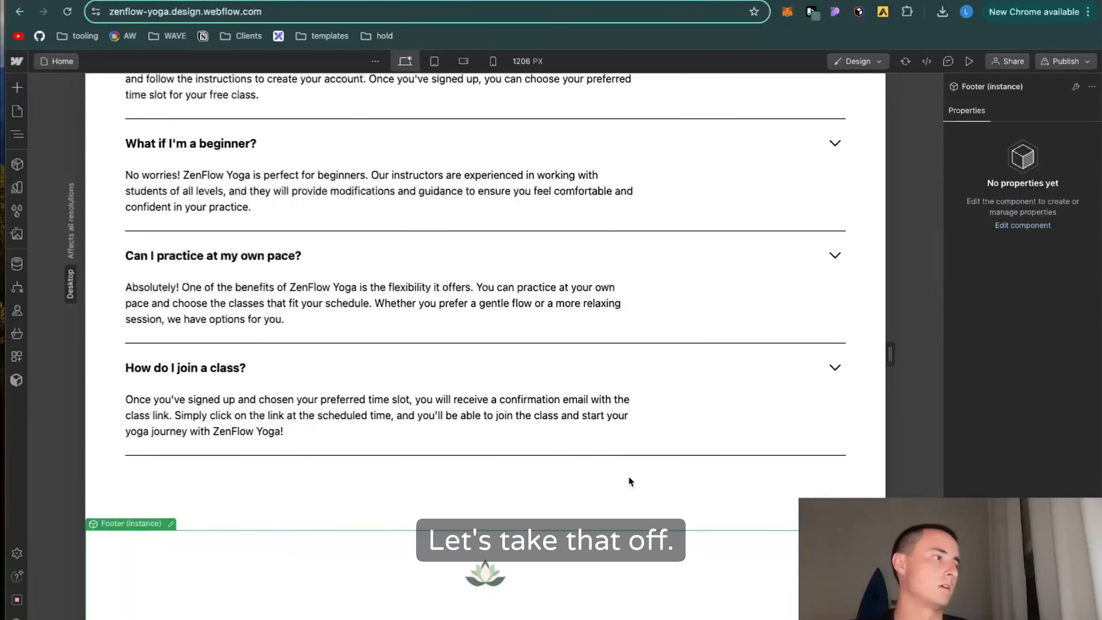
scroll(490, 520, up, 15)
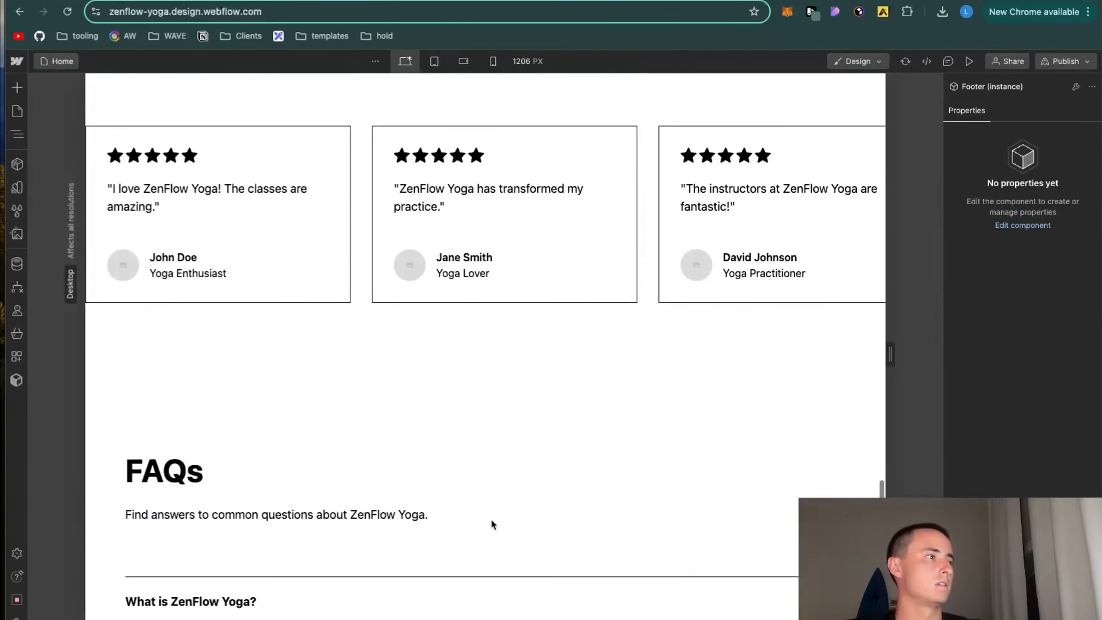
scroll(491, 520, down, 15)
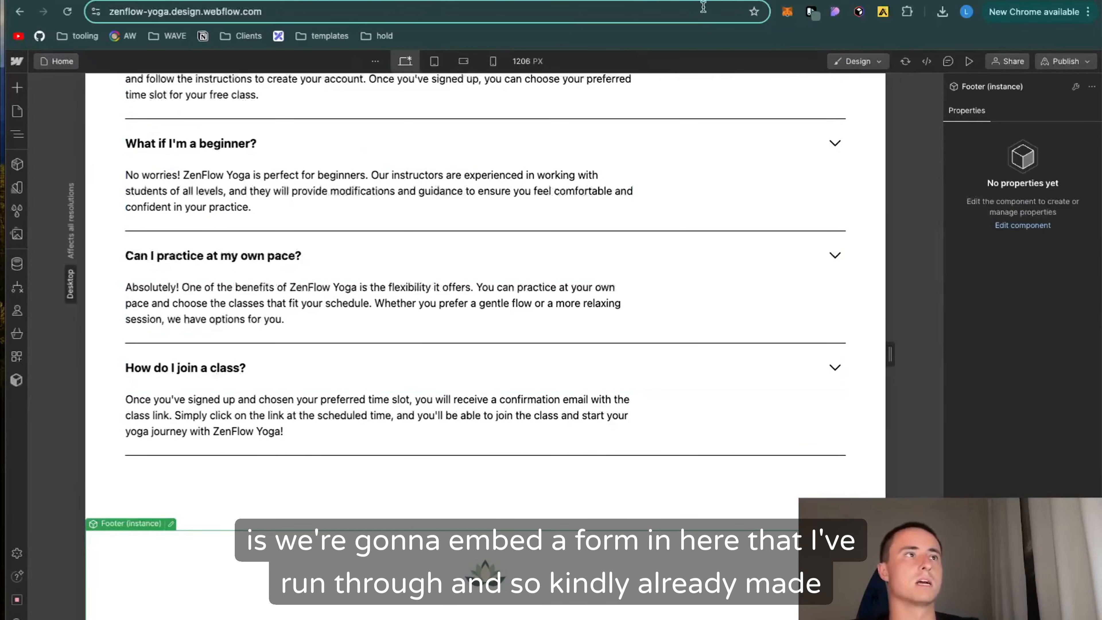
Step: Switch to Typeform and copy the web page embed code for the ZenFlow Yoga registration form
key(ctrl+Tab)
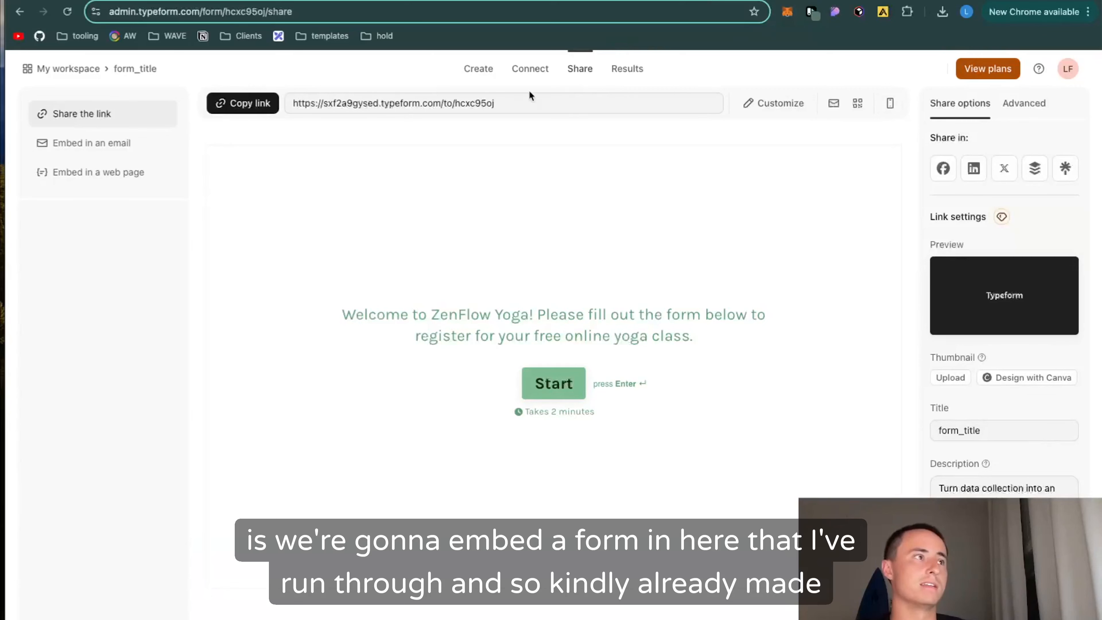
click(87, 172)
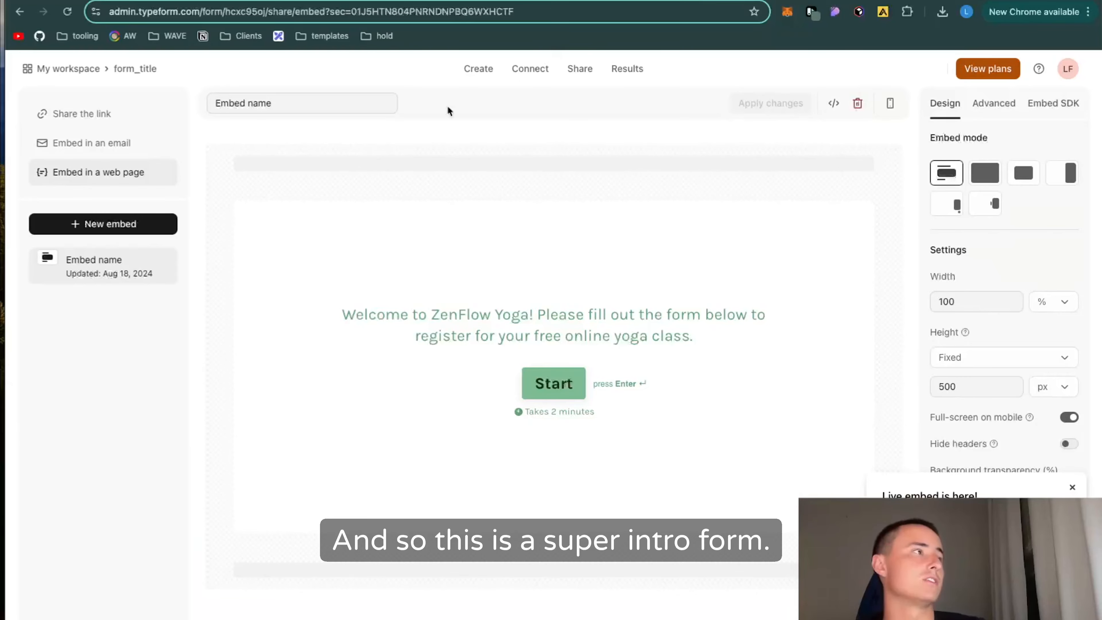
click(831, 104)
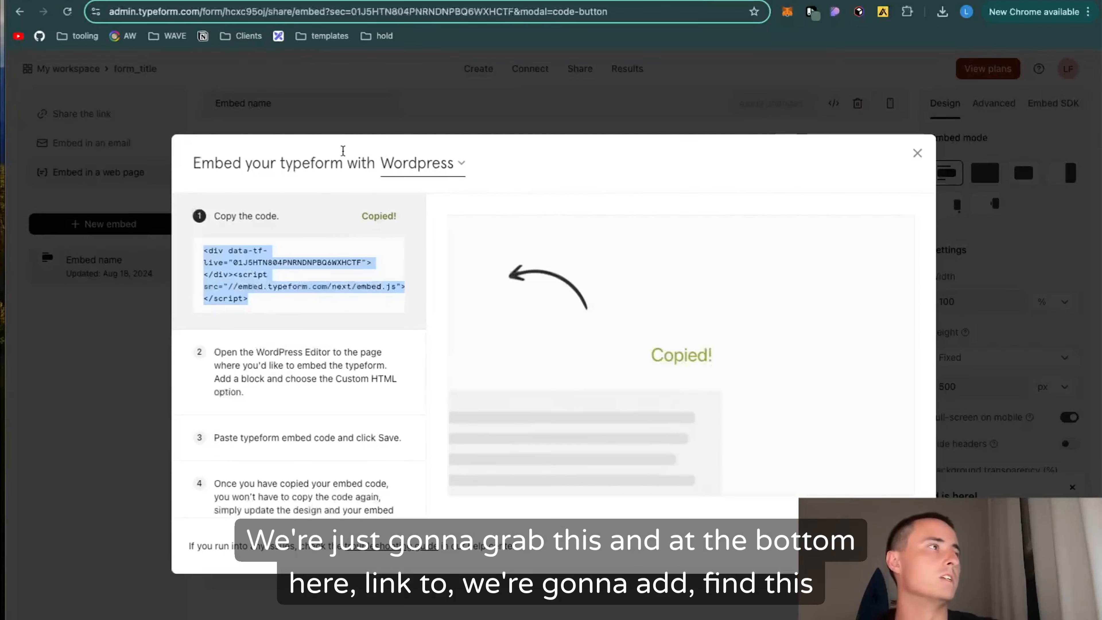
Step: Switch back to Webflow and add a Code Embed element between the FAQ section and the footer
key(ctrl+shift+Tab)
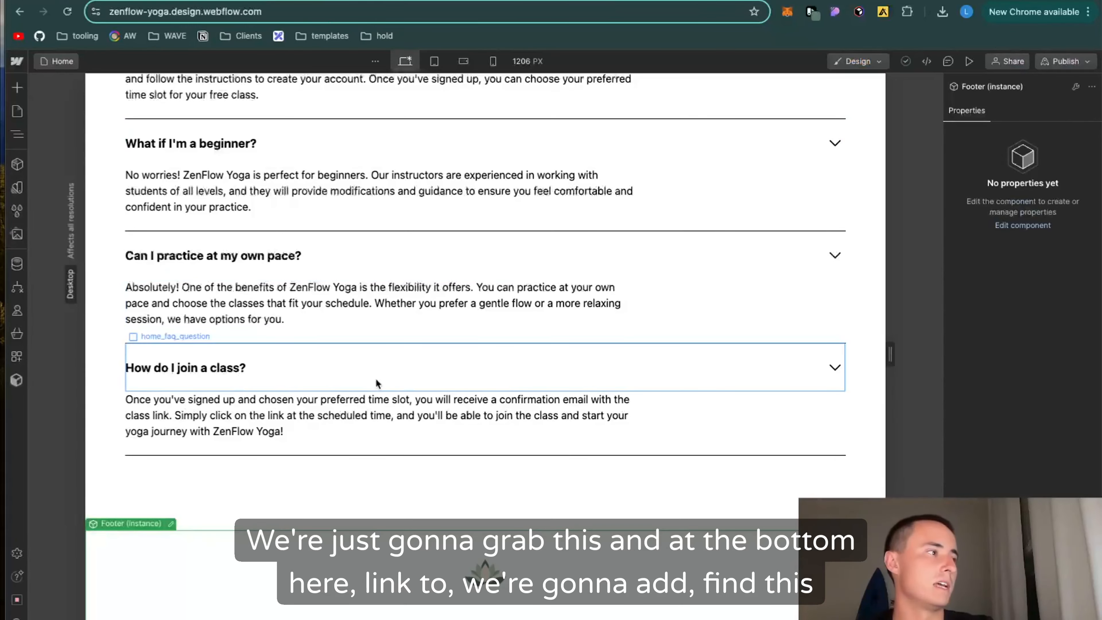
scroll(376, 378, up, 8)
scroll(376, 381, up, 6)
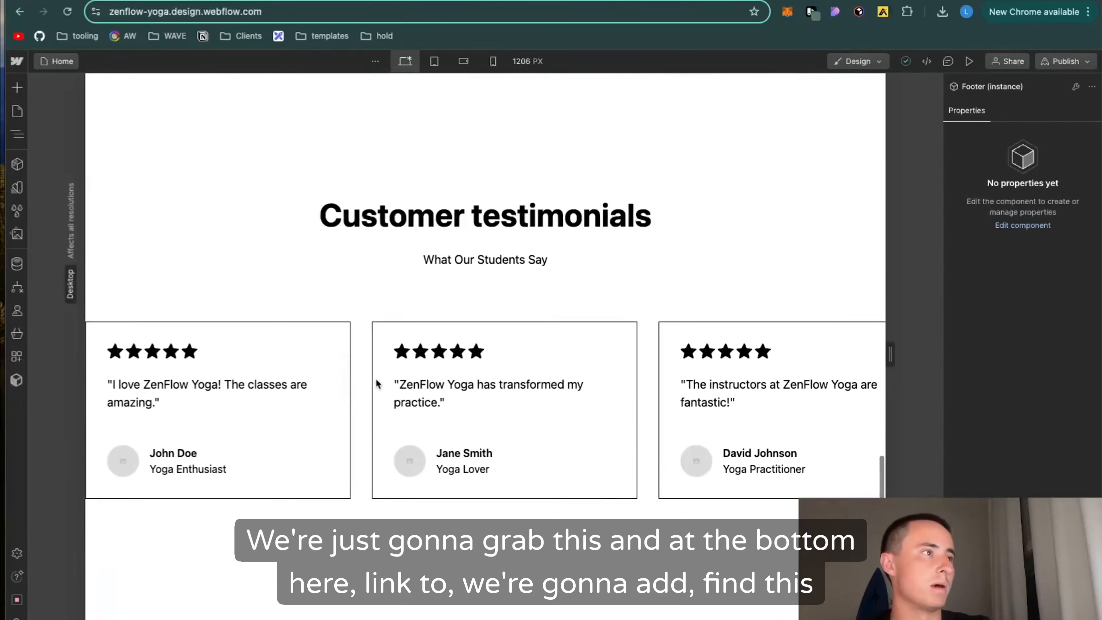
scroll(376, 382, down, 10)
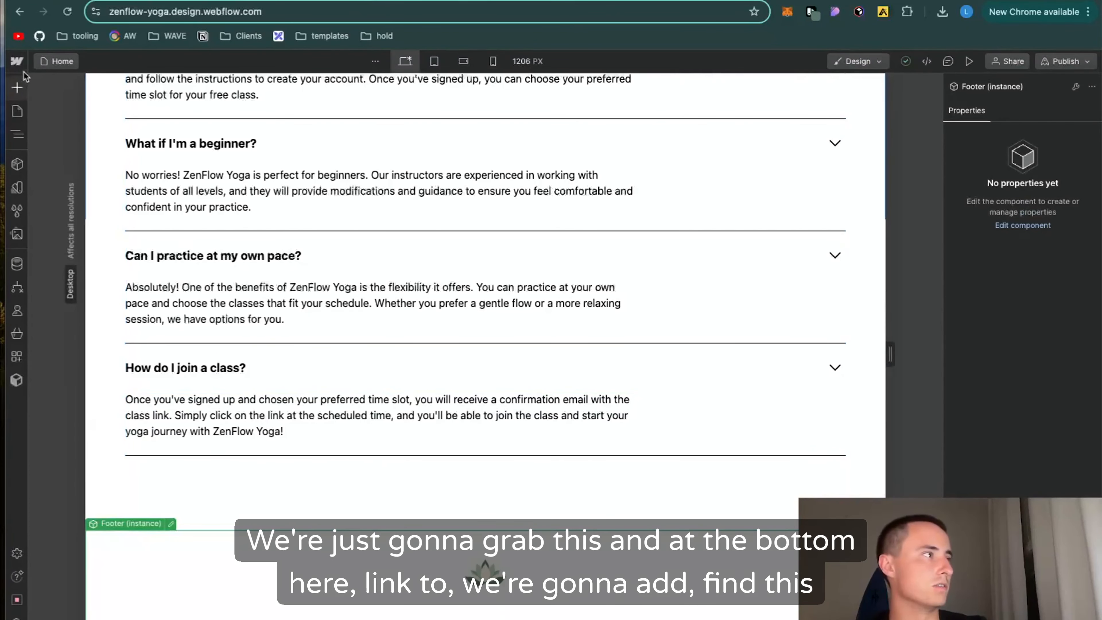
click(17, 89)
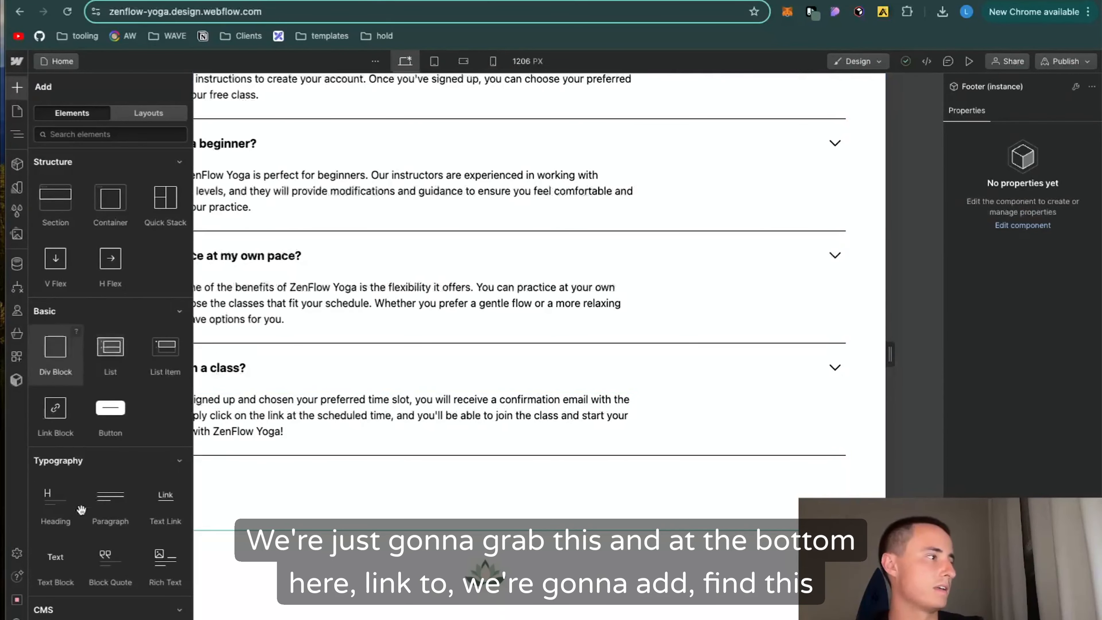
scroll(82, 509, down, 8)
scroll(82, 509, down, 12)
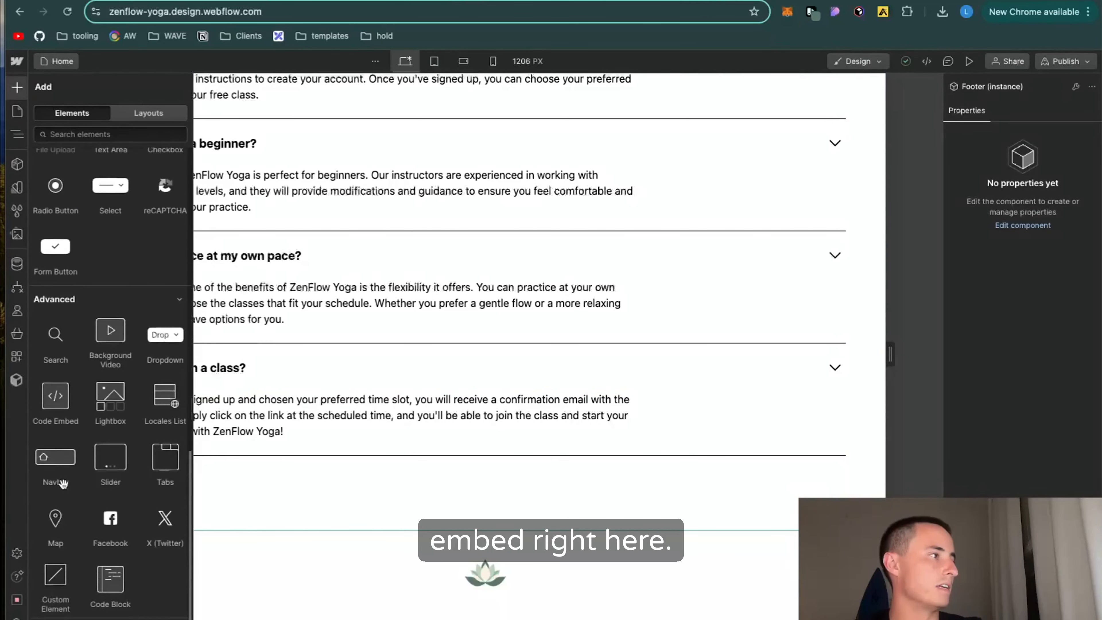
drag(59, 378, 436, 541)
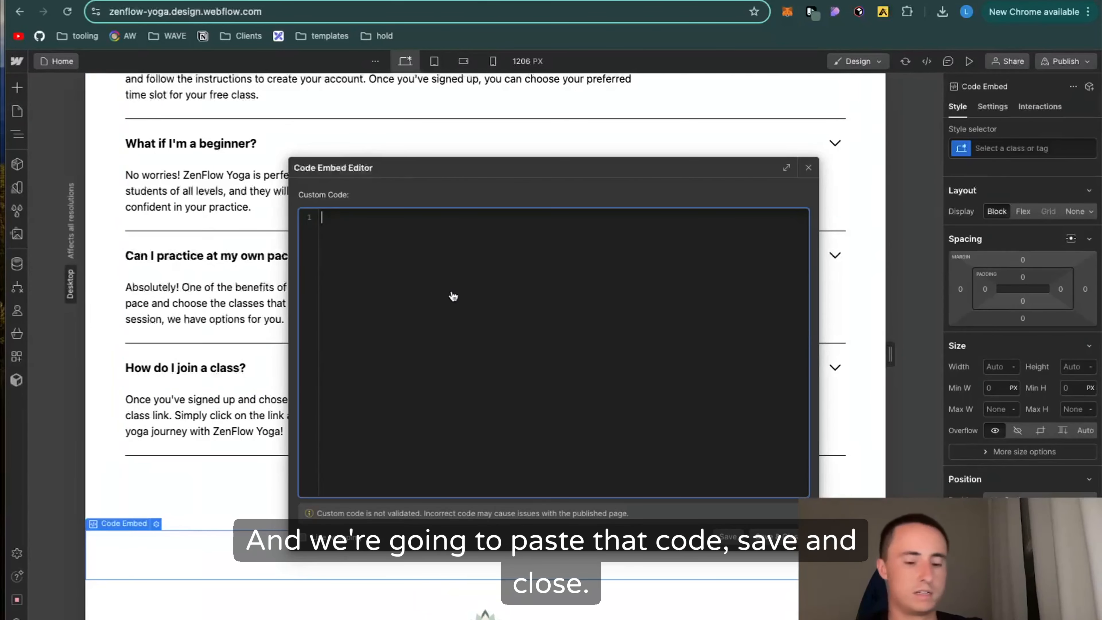
Step: Paste the copied Typeform embed code into the Code Embed element and save it
text(<div data-tf-live="01J5HTN804PNRNDNPBQ6WXHCTF"></div><script src="//embed.typeform.com/next/embed.js"></script>)
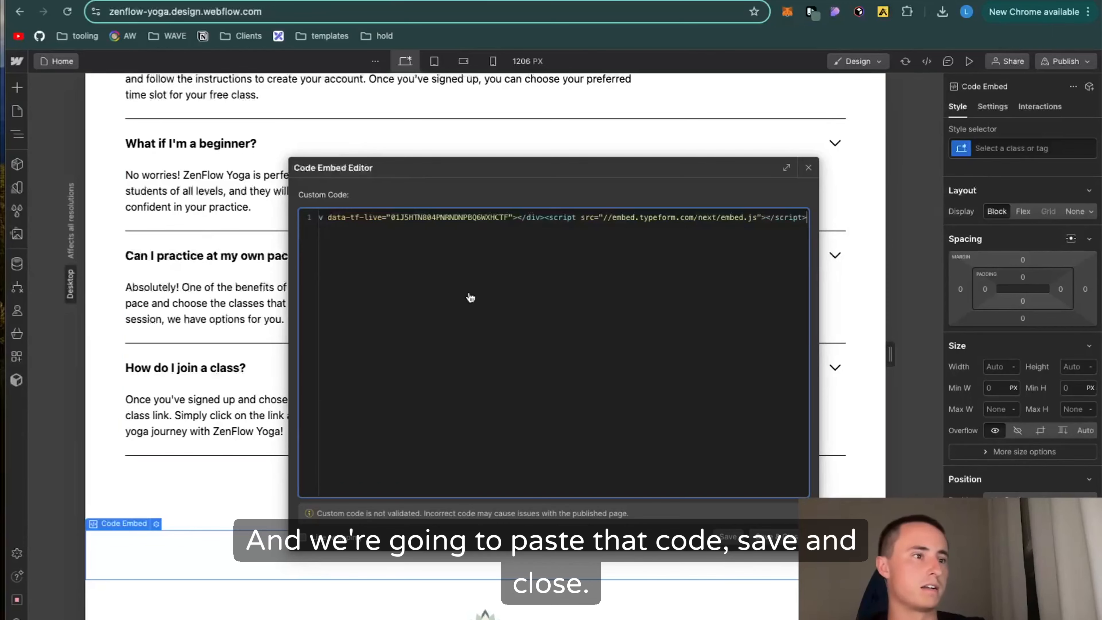
click(779, 537)
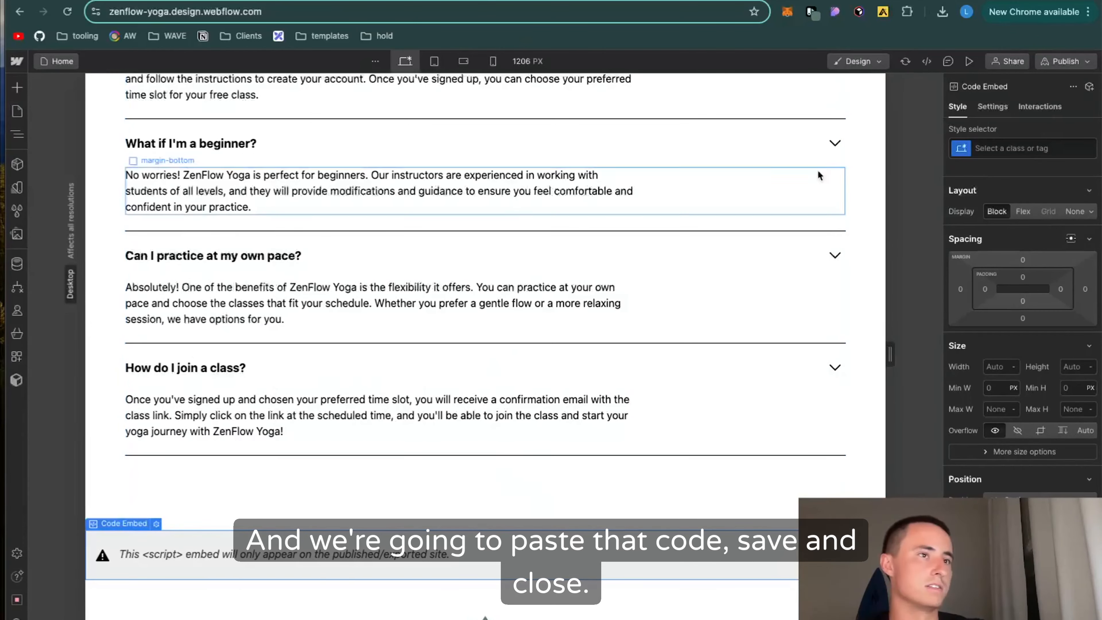
scroll(819, 347, down, 1)
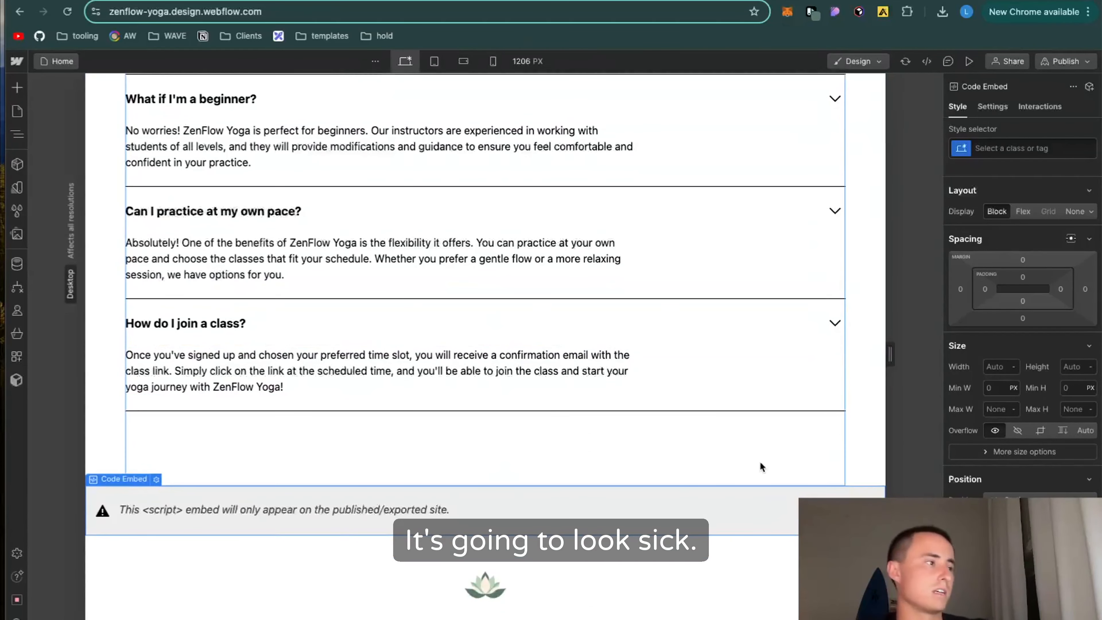
scroll(727, 383, up, 1)
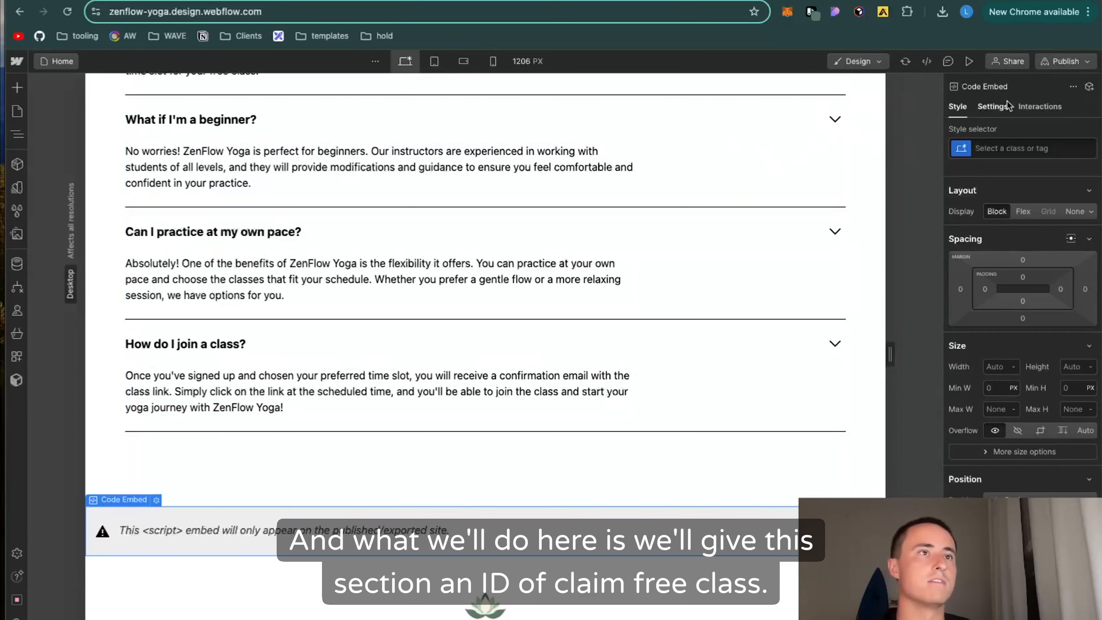
Step: Give the Code Embed element the ID #claim-free-class and copy that ID
click(993, 106)
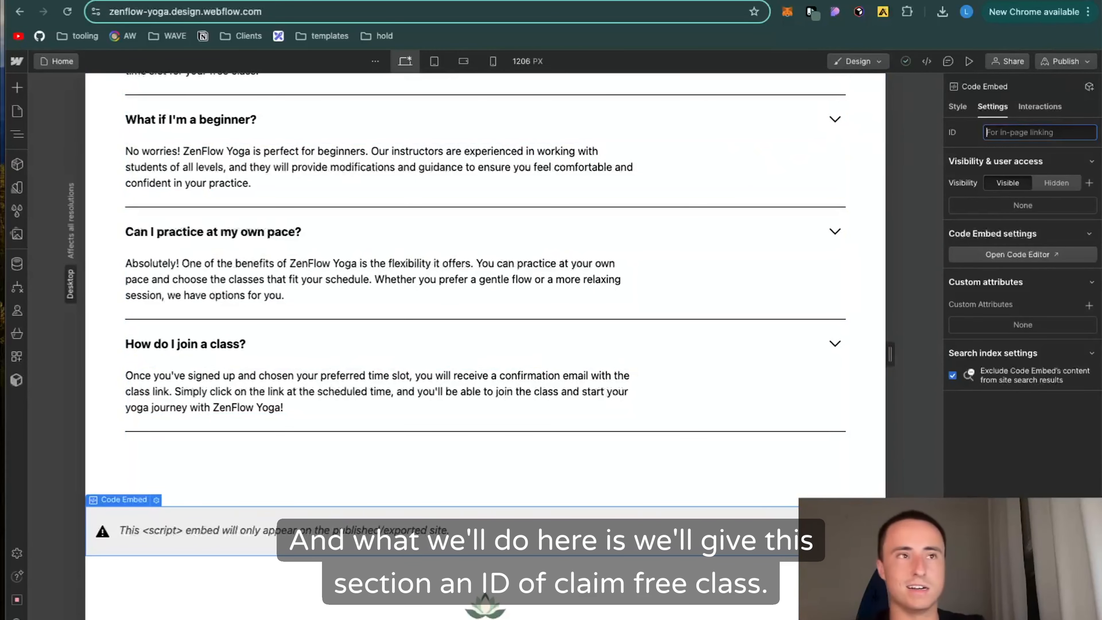
text(#claim-free-class)
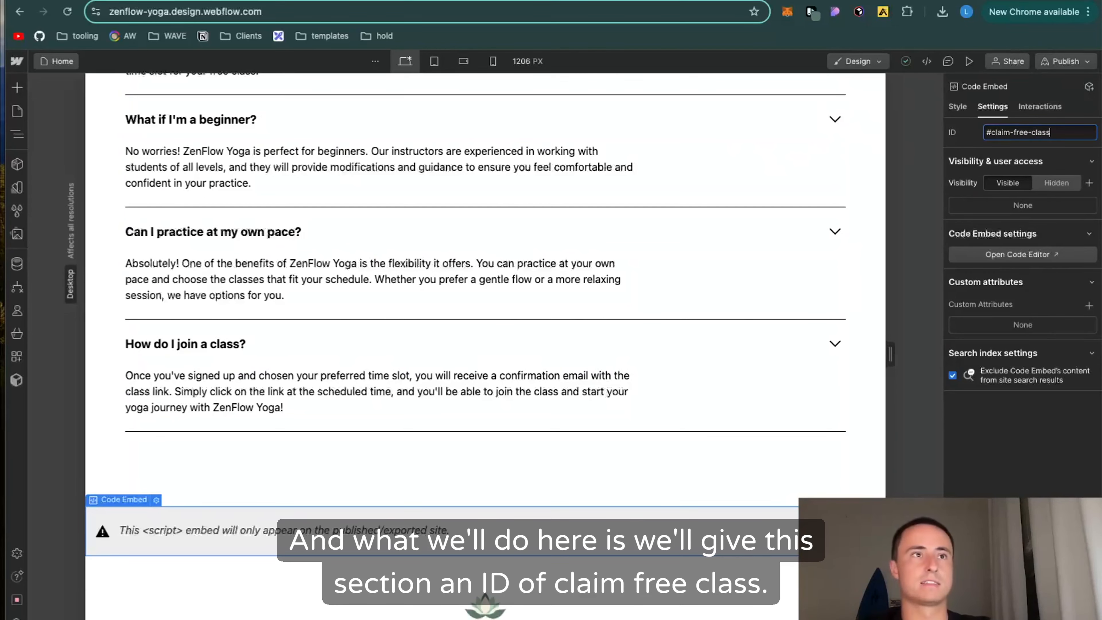
key(ctrl+a)
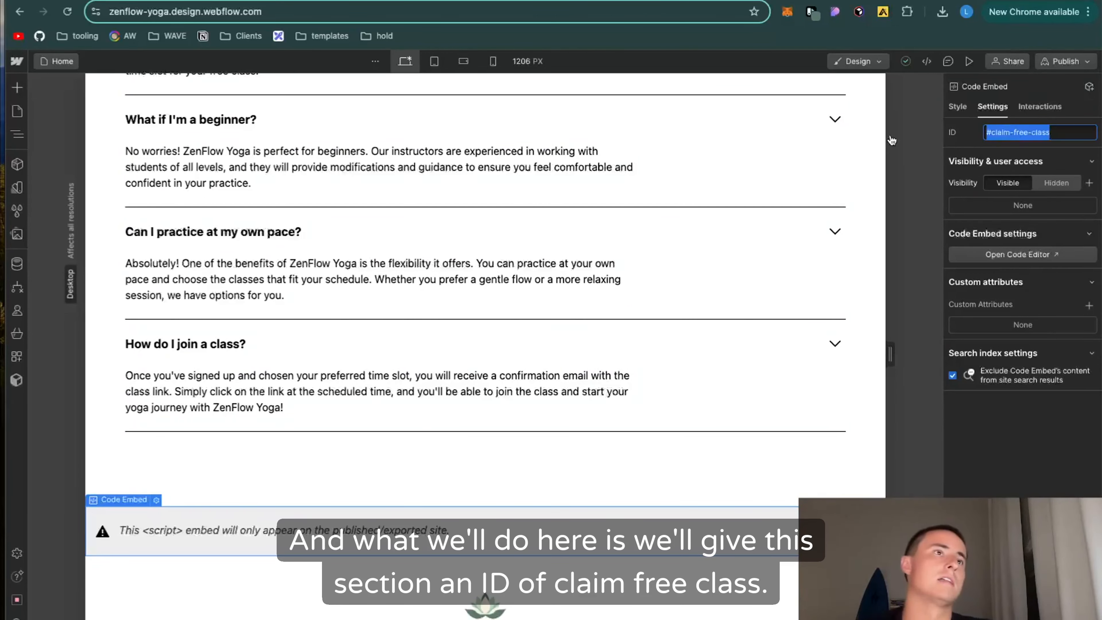
key(ctrl+c)
click(958, 106)
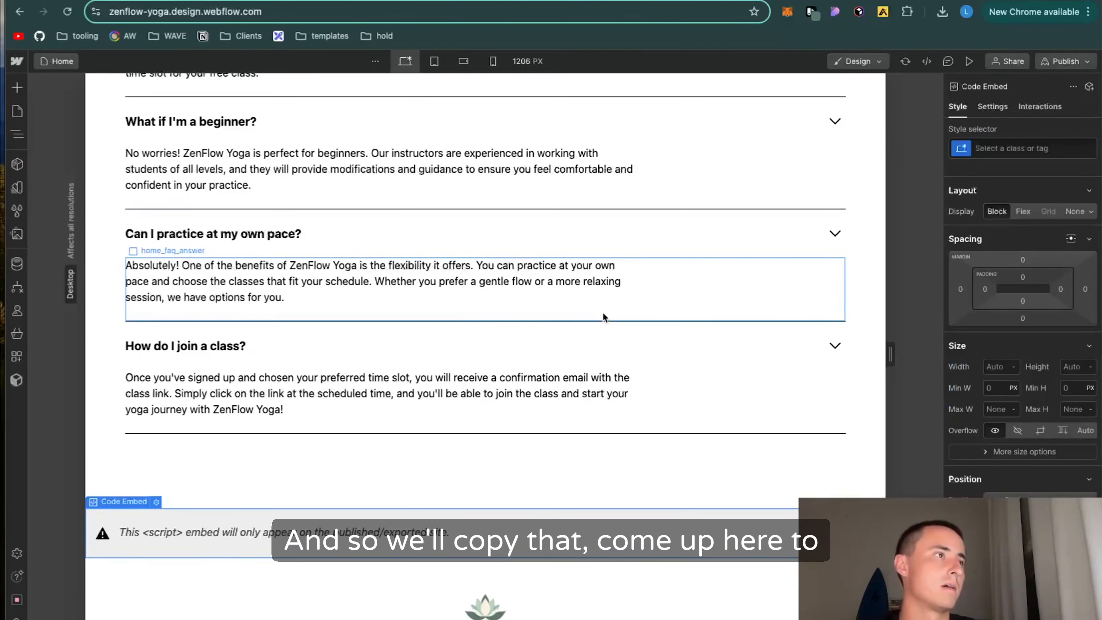
Step: Change the hero button's text to Claim My FREE Class and set its link URL to #claim-free-class
scroll(604, 309, up, 20)
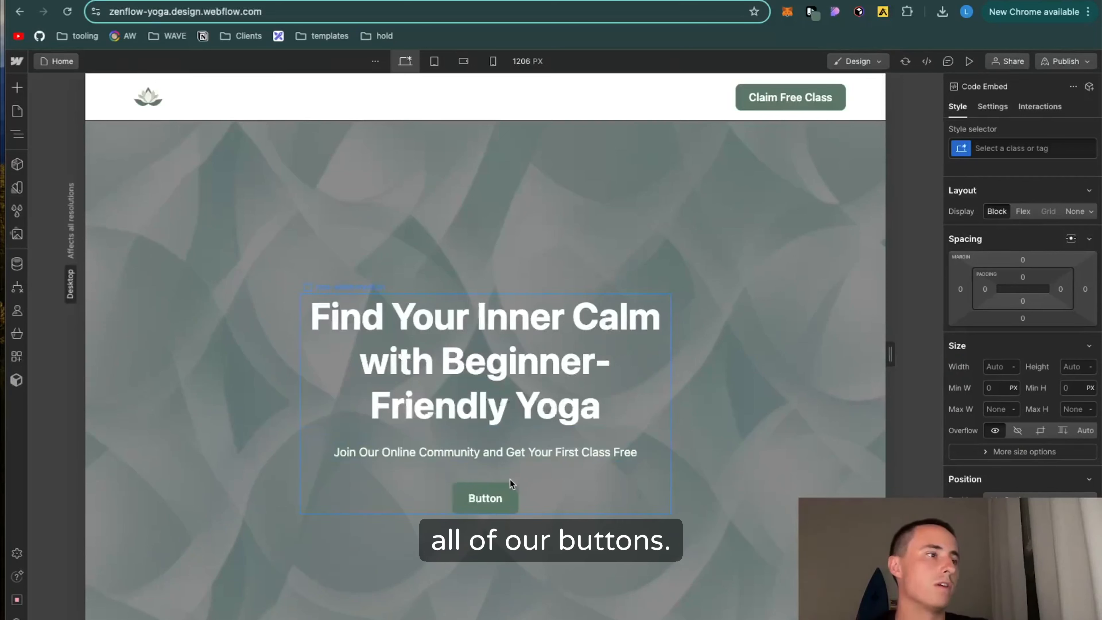
click(490, 506)
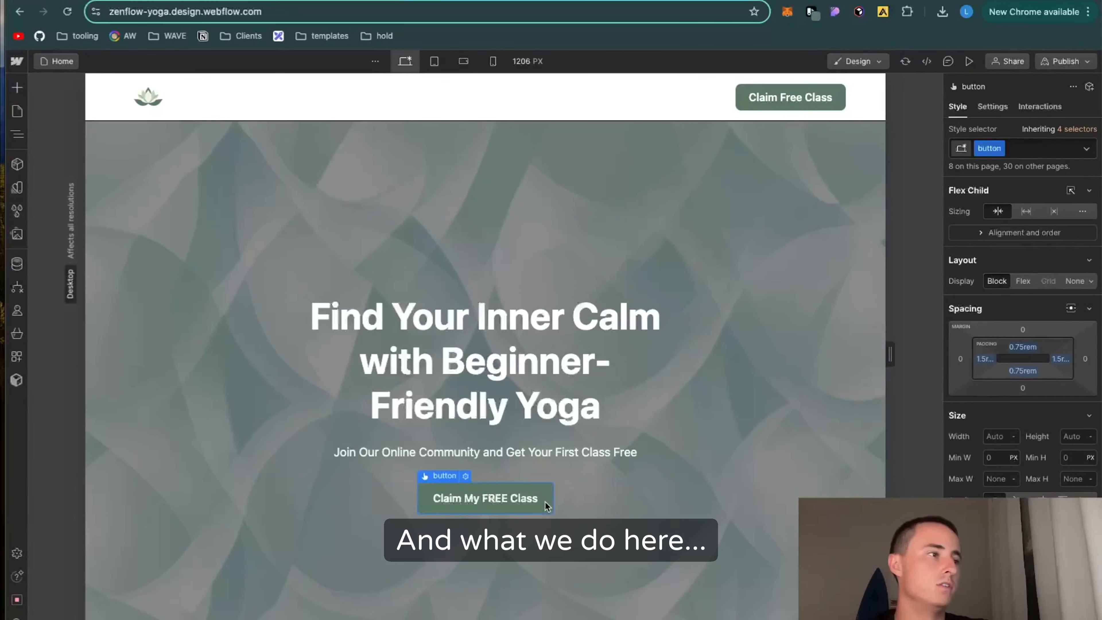
click(993, 108)
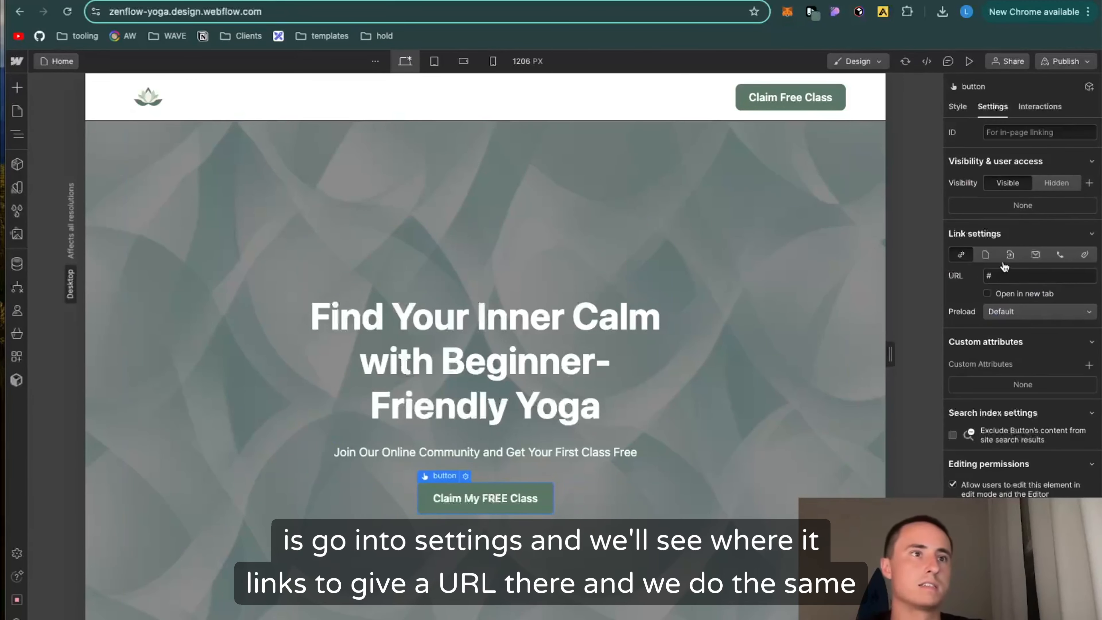
click(1004, 275)
key(BackSpace)
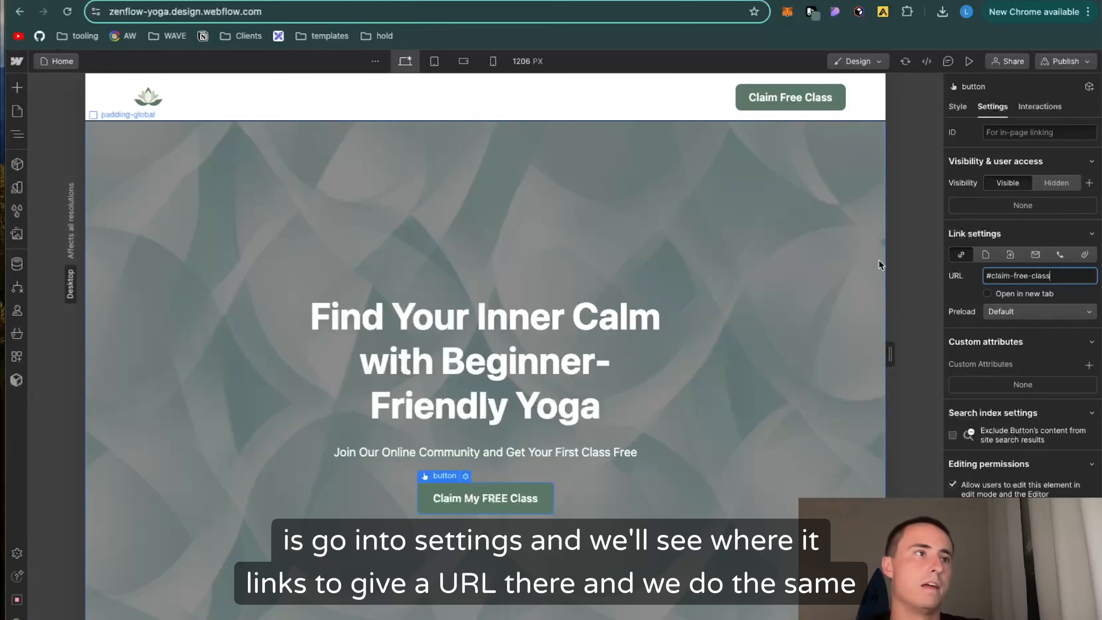
Step: Set the navbar's Claim Free Class button link URL to #claim-free-class and leave the Navbar component
double_click(764, 98)
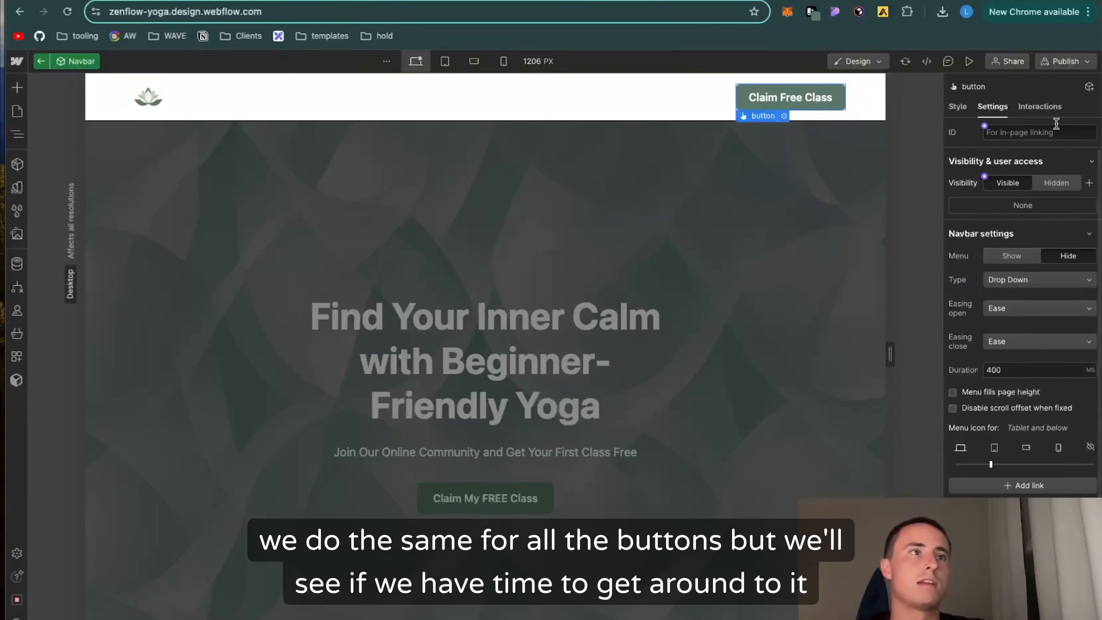
click(1037, 130)
scroll(967, 417, down, 4)
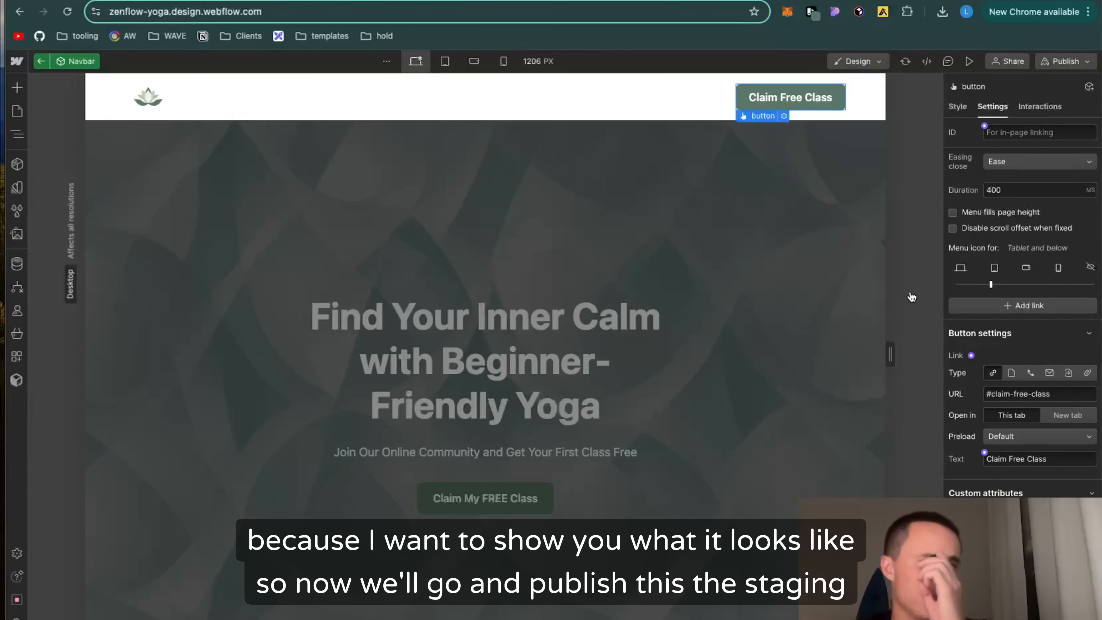
click(819, 303)
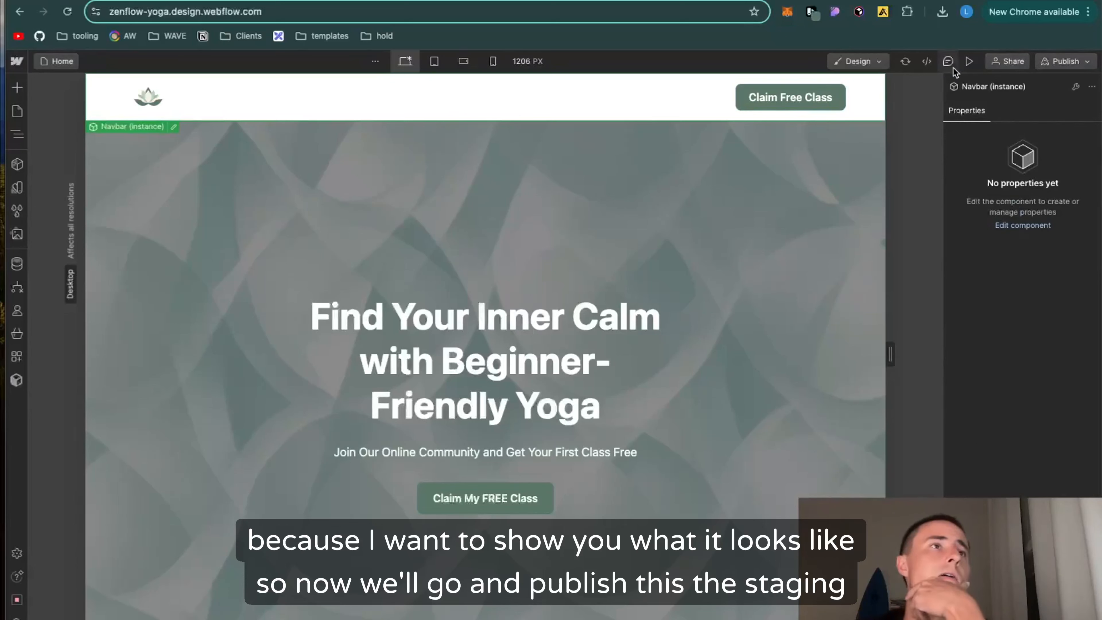
Step: Publish the site to the zenflow-yoga.webflow.io staging domain and open the published page
click(1064, 61)
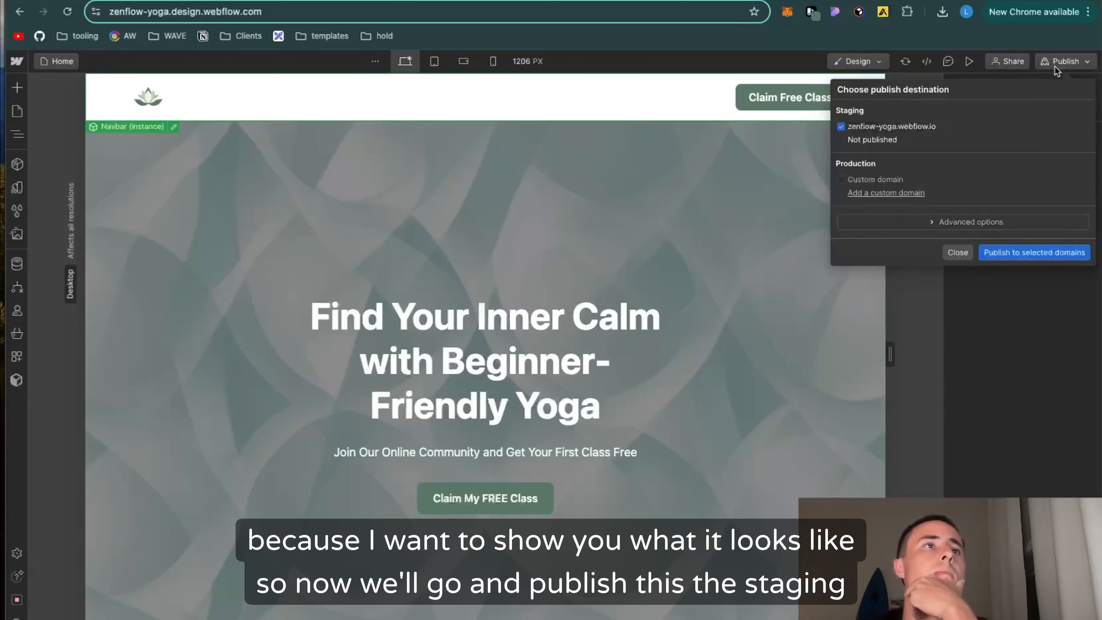
click(1048, 254)
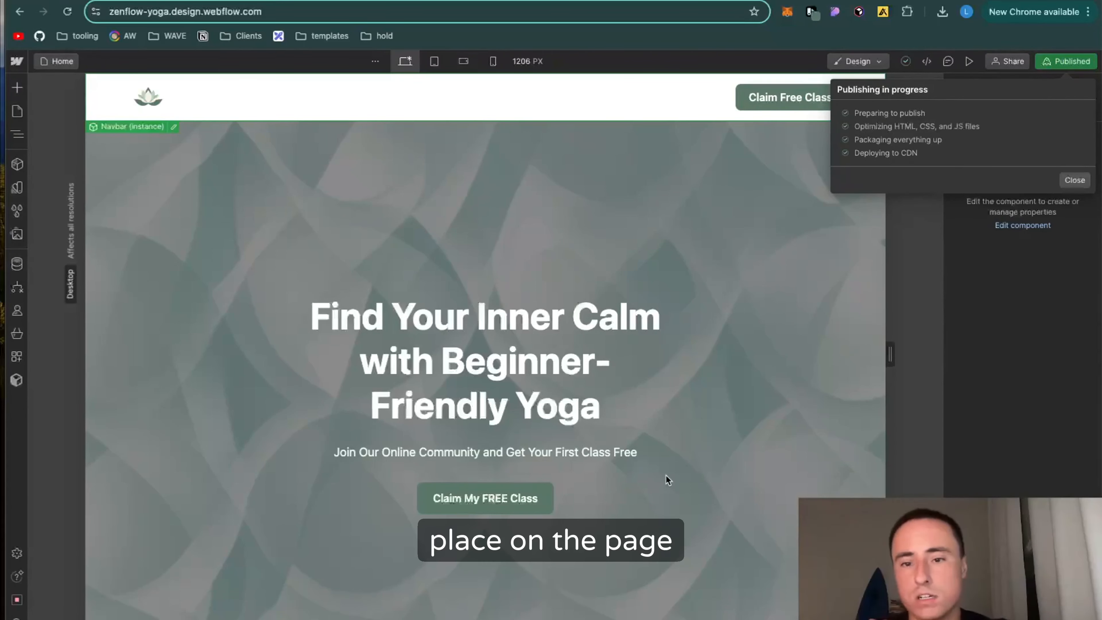
click(950, 127)
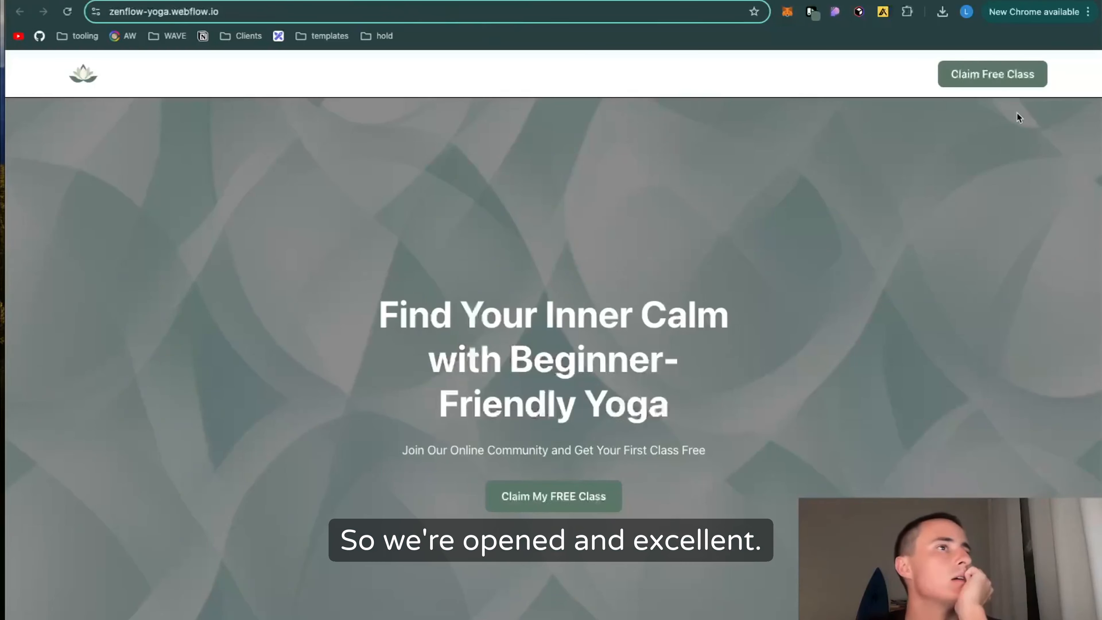
Step: Test the navbar's Claim Free Class link on the published page and start the embedded registration form
click(1003, 75)
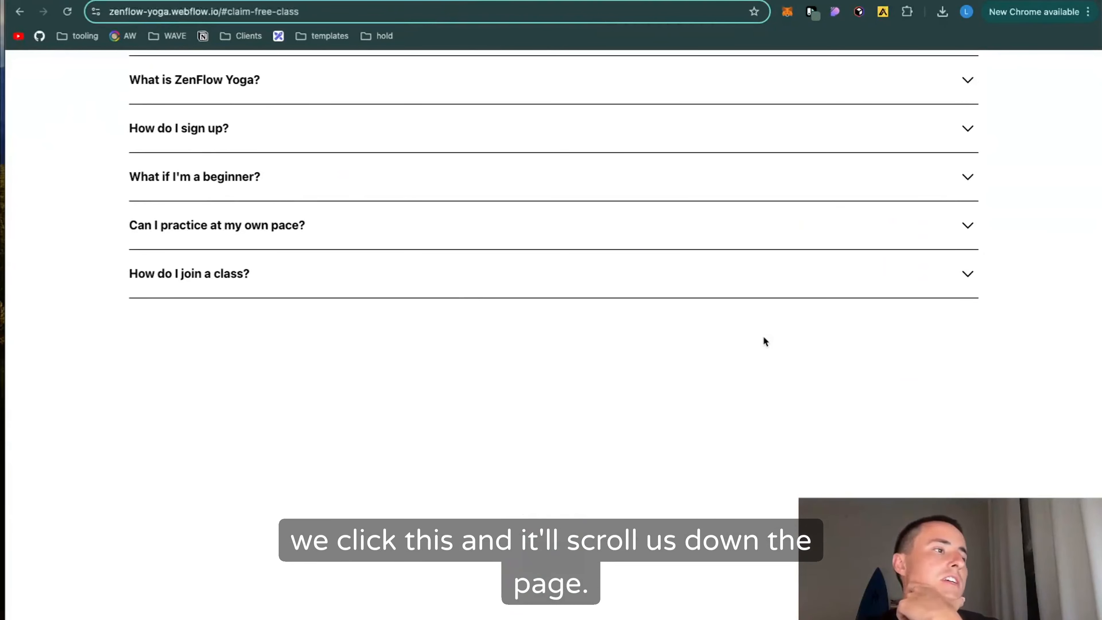
click(554, 560)
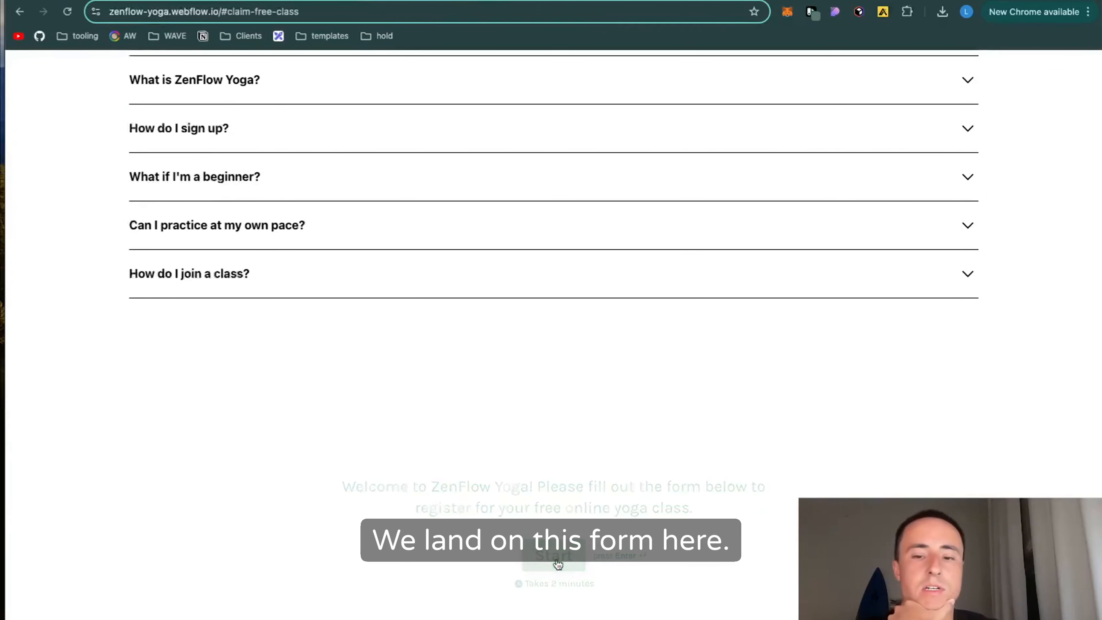
scroll(427, 495, down, 4)
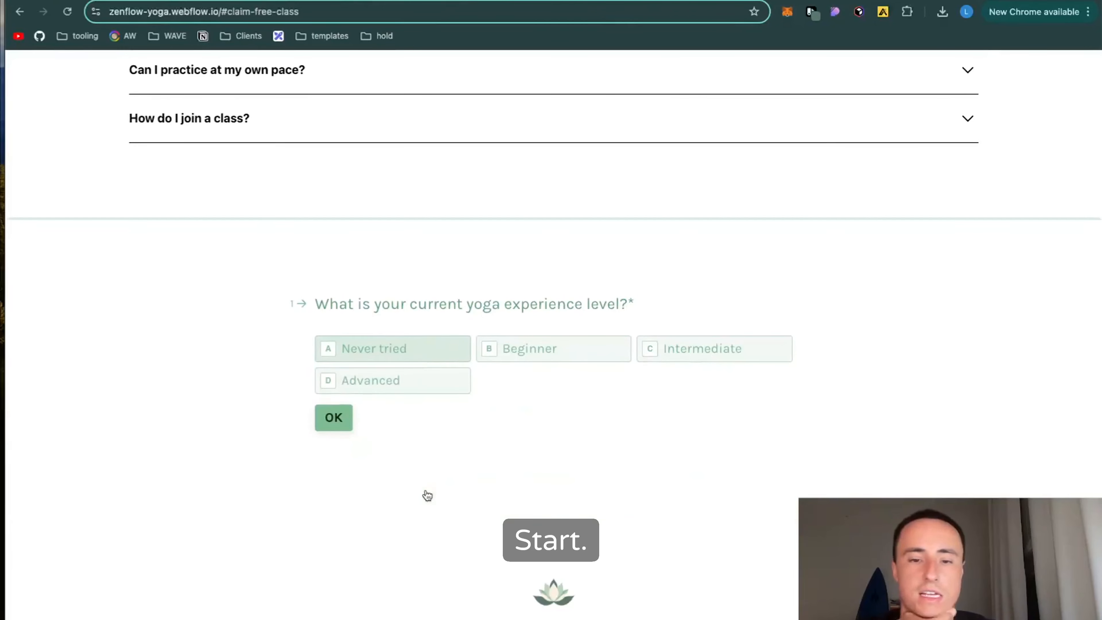
Step: Answer the form's experience, primary goal and yoga style questions with Advanced, Mindfulness and Not sure yet
click(351, 383)
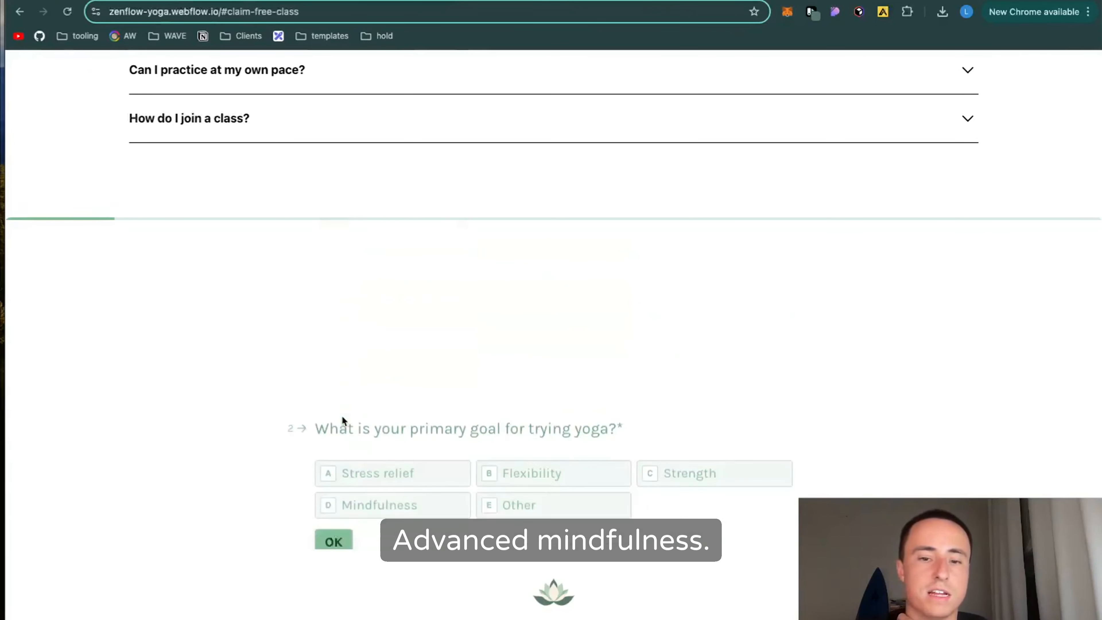
click(359, 395)
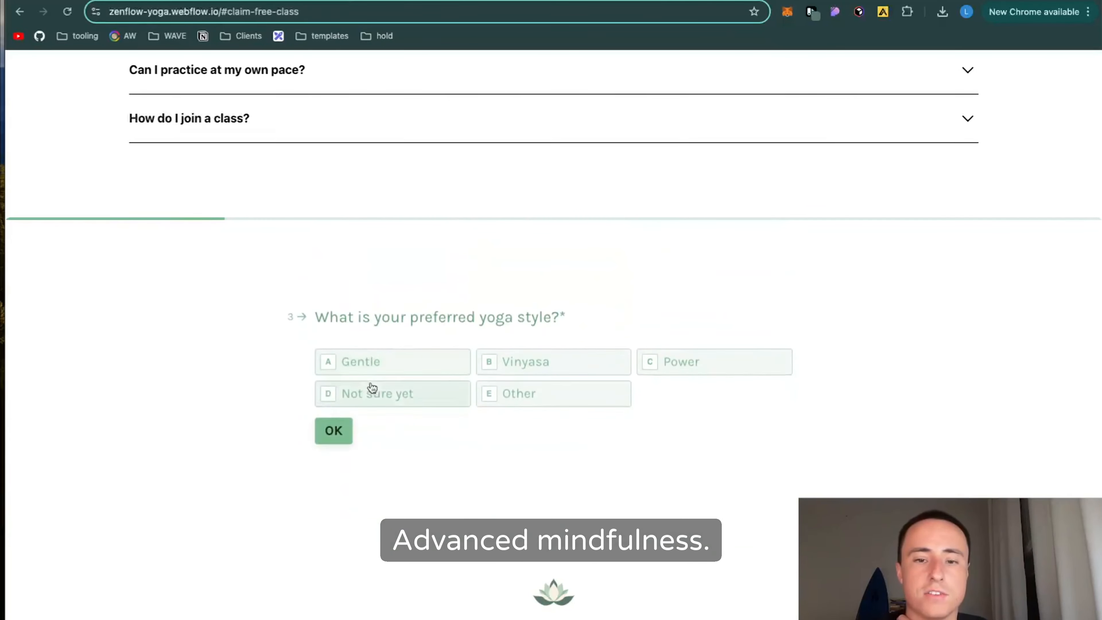
click(386, 388)
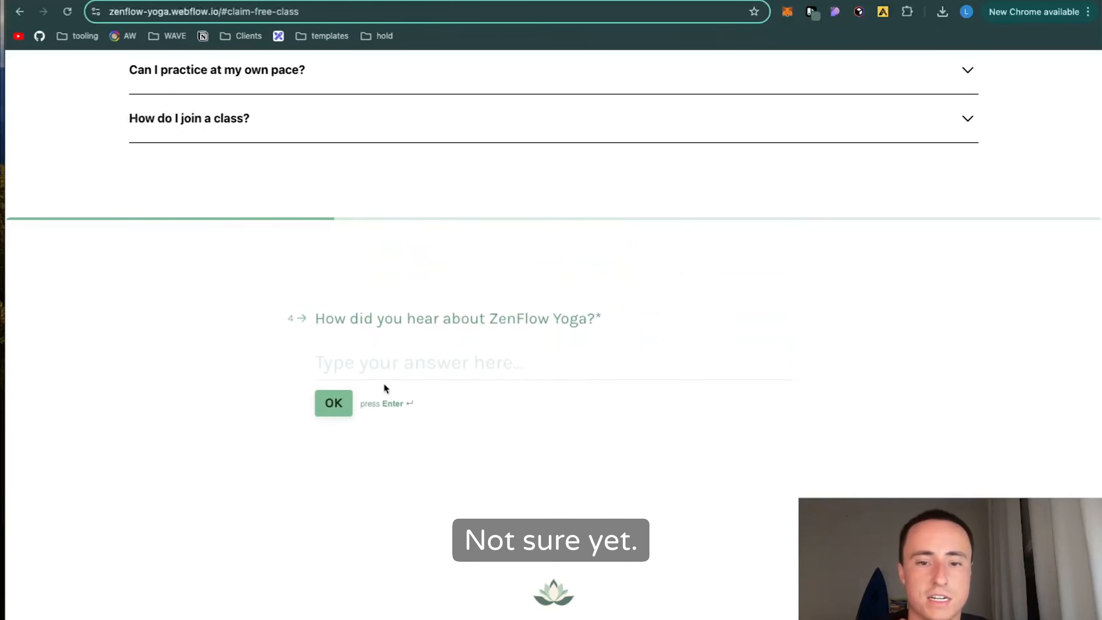
Step: Try submitting the physical limitations question empty, and answer it with "elbow"
key(Return)
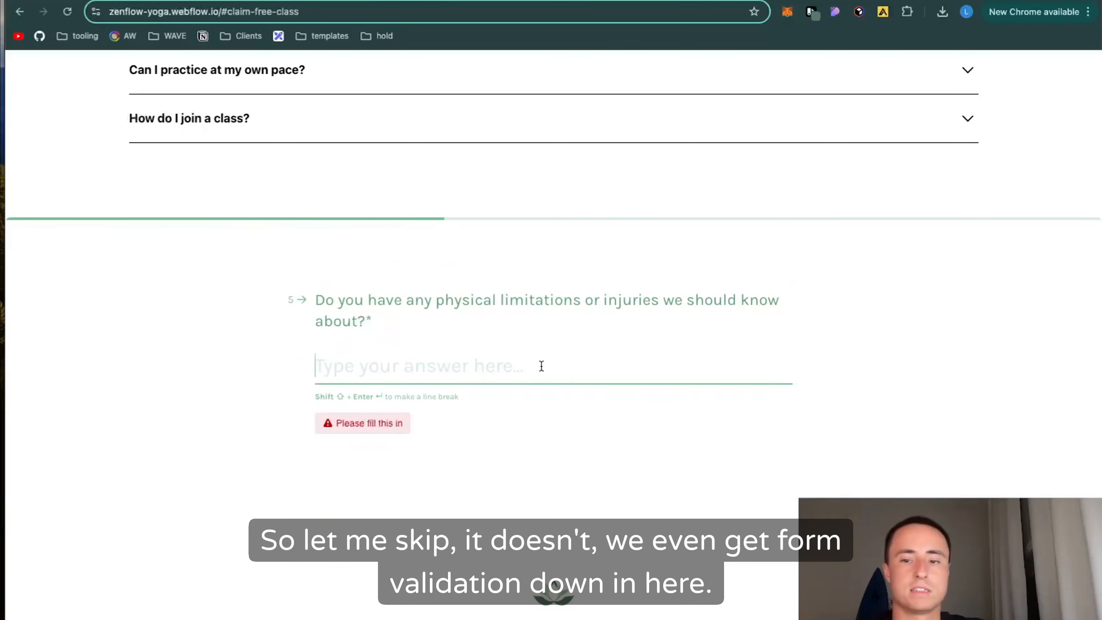
scroll(541, 367, up, 2)
scroll(541, 366, down, 2)
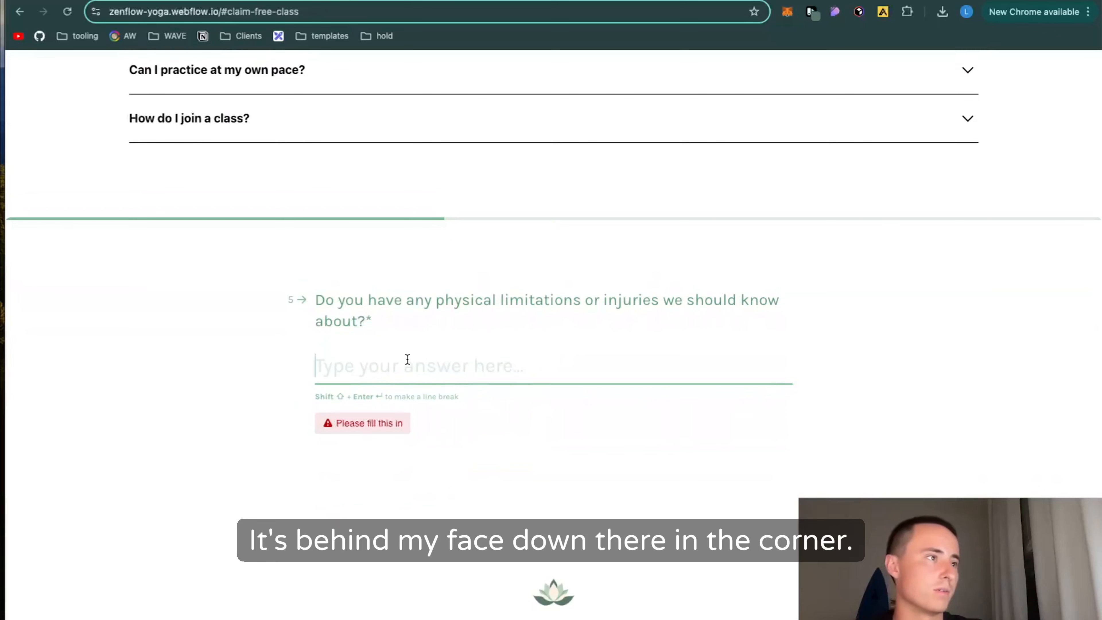
text(elbow)
key(Return)
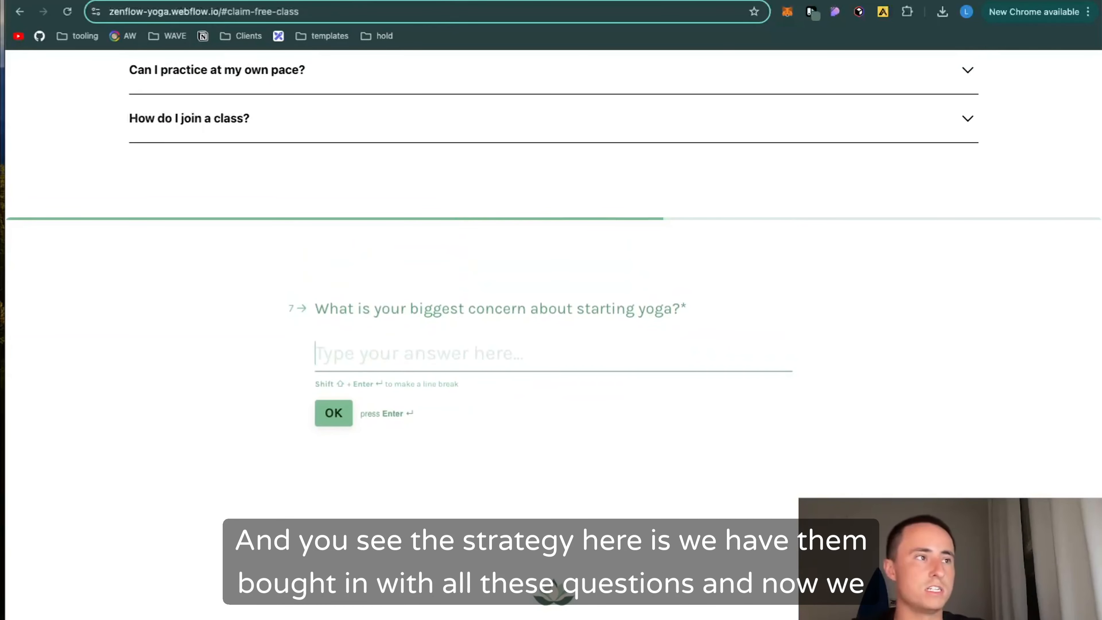
Step: Answer the biggest concern question with "askdla" and submit the registrant's name
text(askdla)
key(Return)
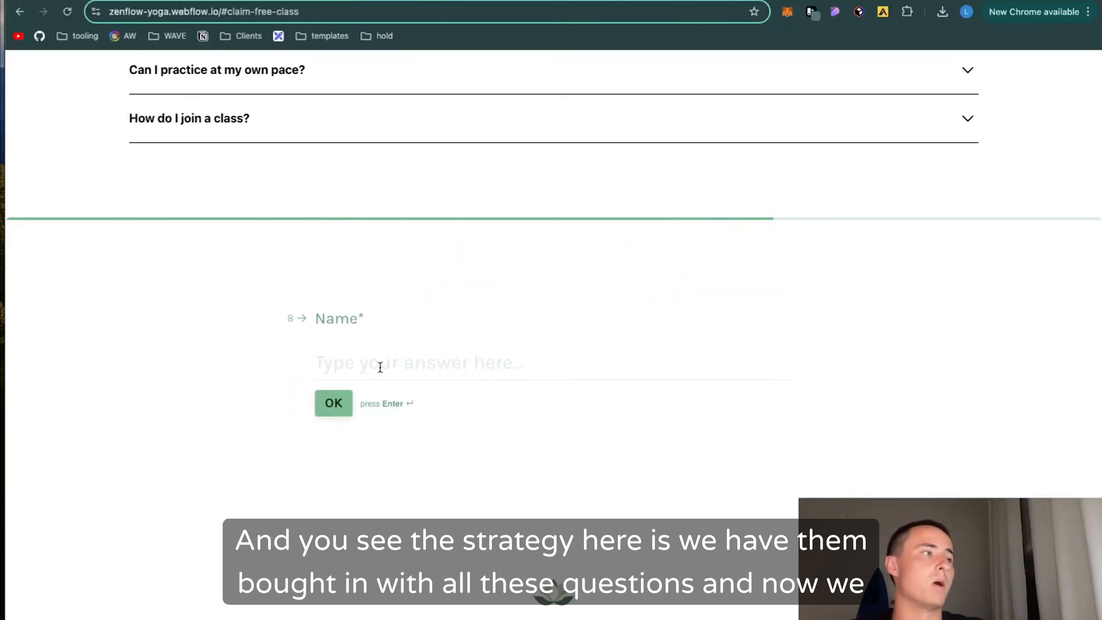
text(luke)
key(Return)
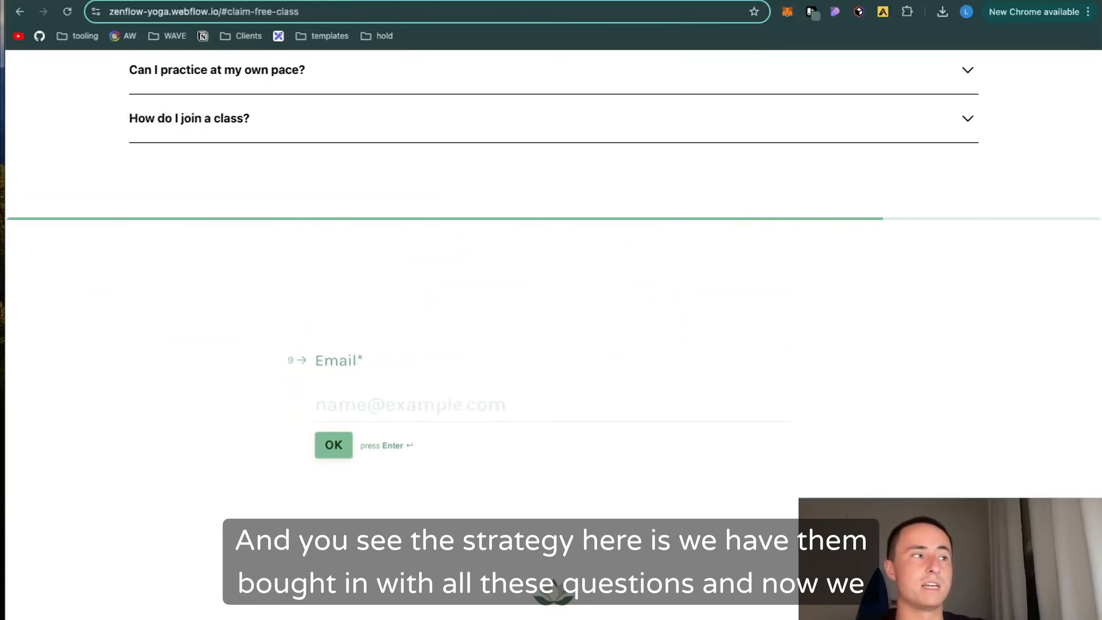
Step: Enter the registrant's email in the form's email question and submit the registration
text(a)
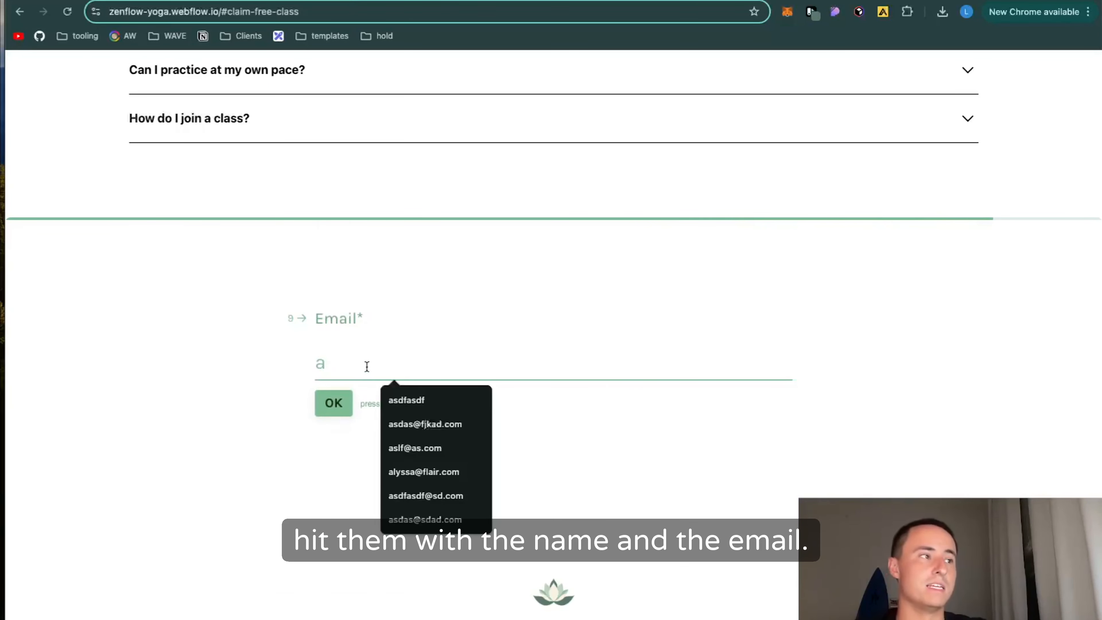
key(BackSpace)
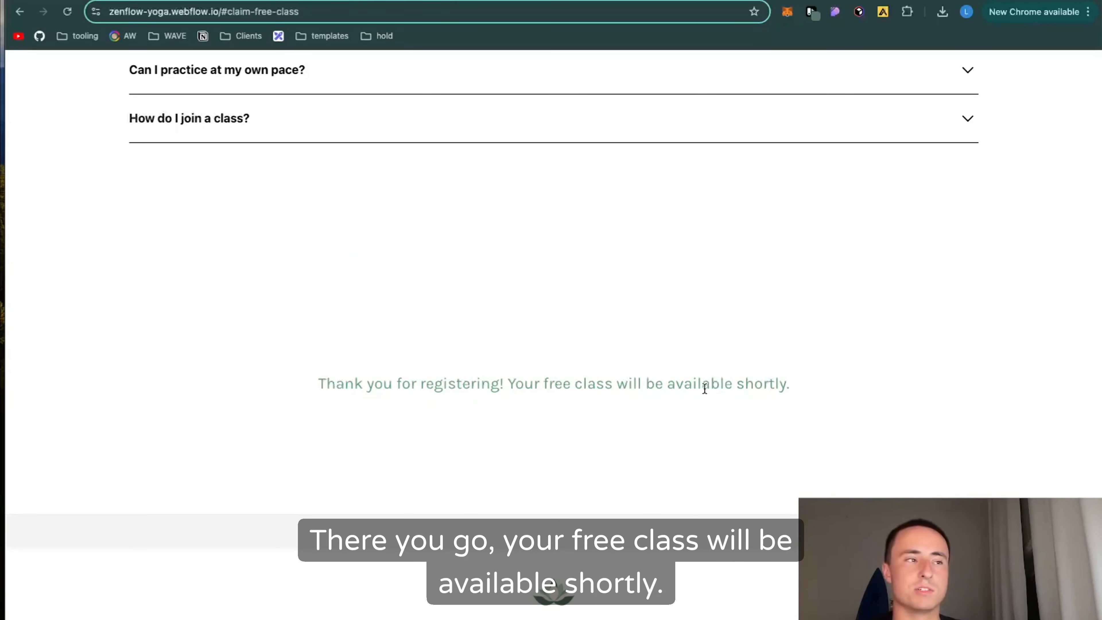
scroll(634, 388, up, 3)
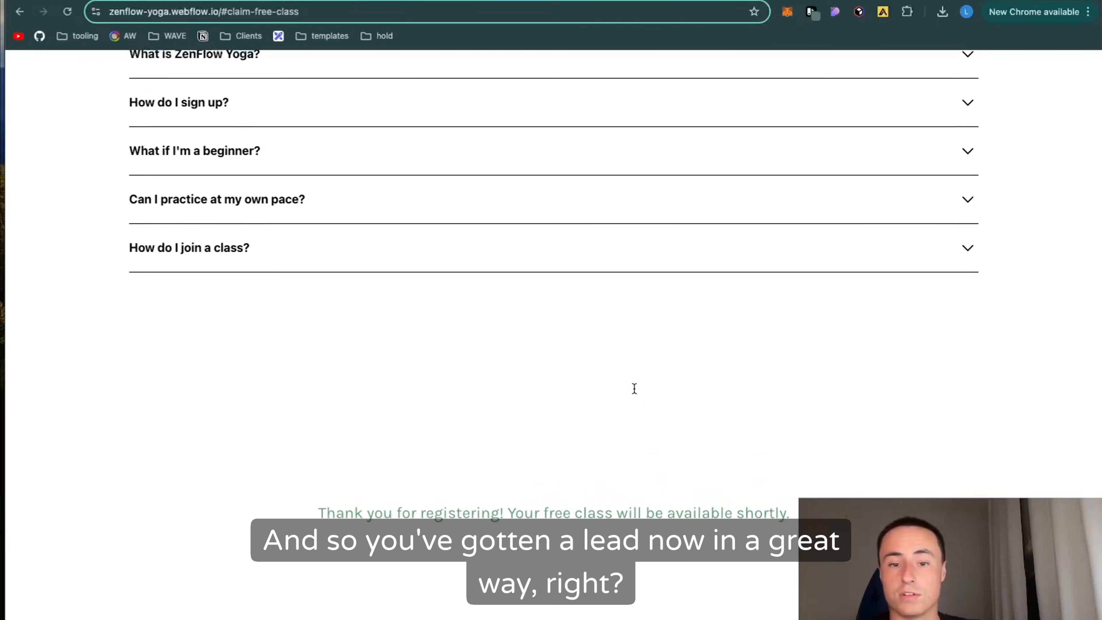
scroll(550, 483, down, 3)
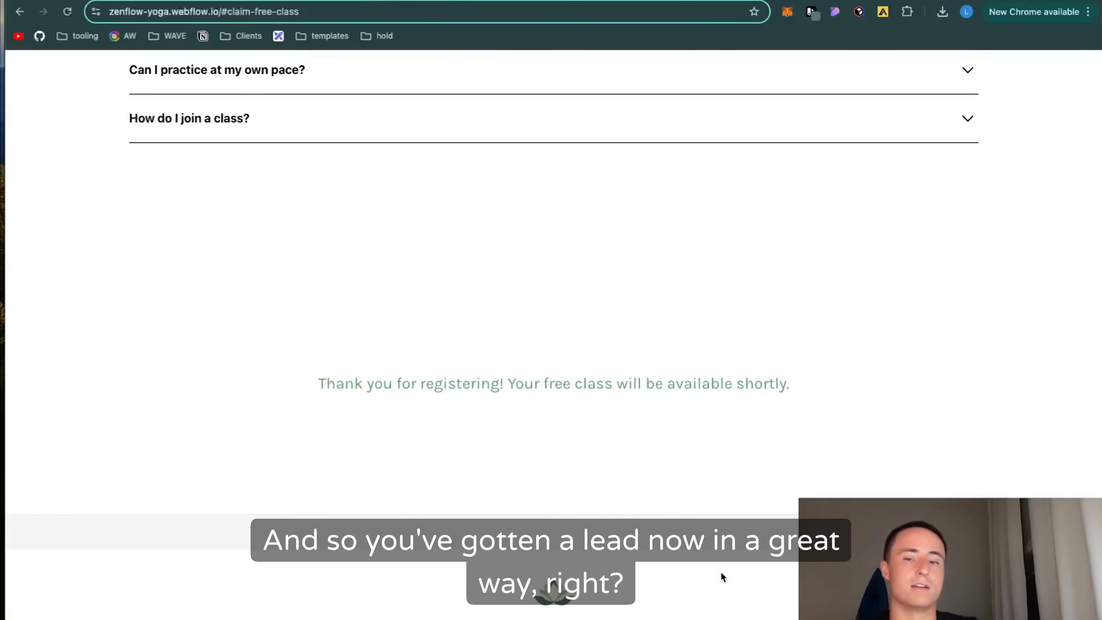
Step: Review the published page around the form's thank-you message, the FAQs and testimonials, and back up to the hero
scroll(720, 572, down, 1)
scroll(721, 573, up, 1)
scroll(720, 572, down, 1)
scroll(720, 572, up, 1)
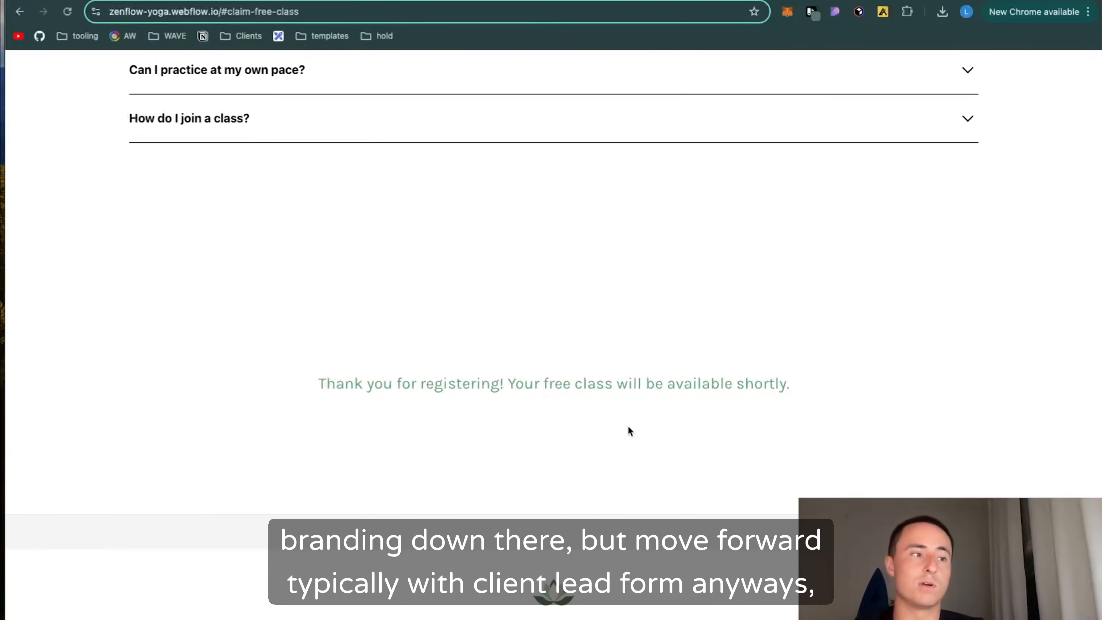
scroll(552, 432, up, 10)
scroll(554, 434, down, 15)
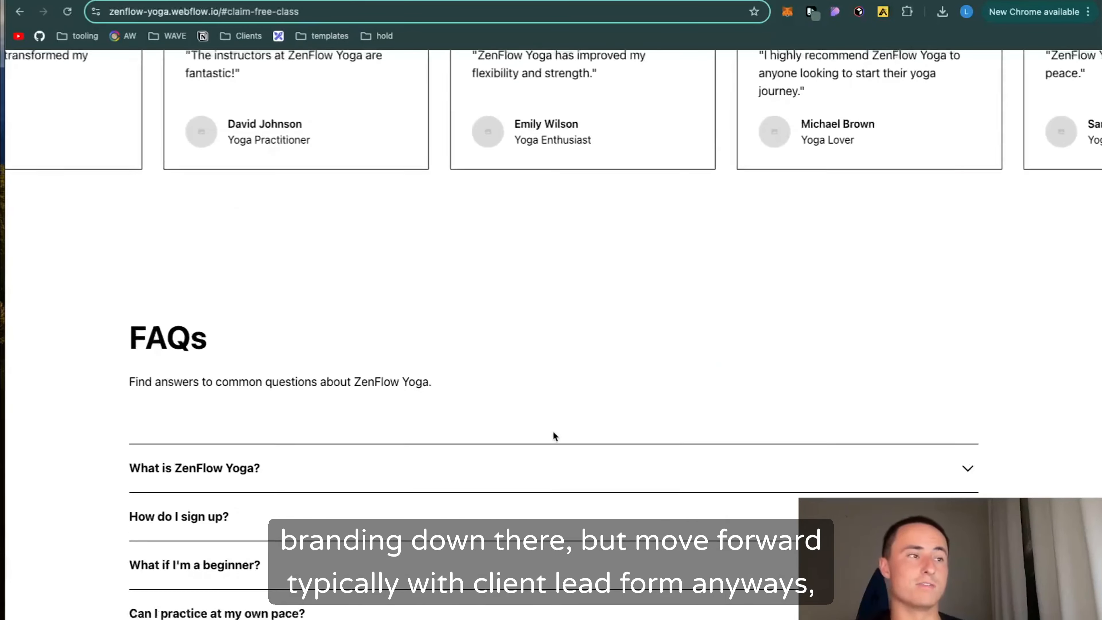
scroll(553, 434, up, 5)
scroll(553, 434, down, 13)
scroll(553, 431, down, 3)
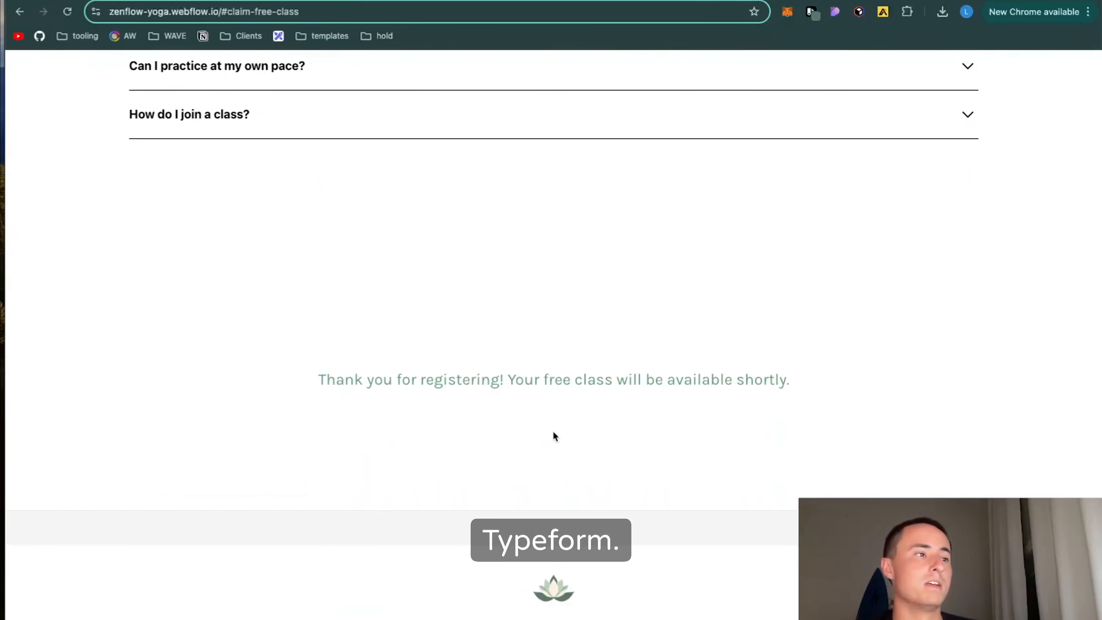
scroll(552, 436, up, 5)
scroll(554, 444, up, 20)
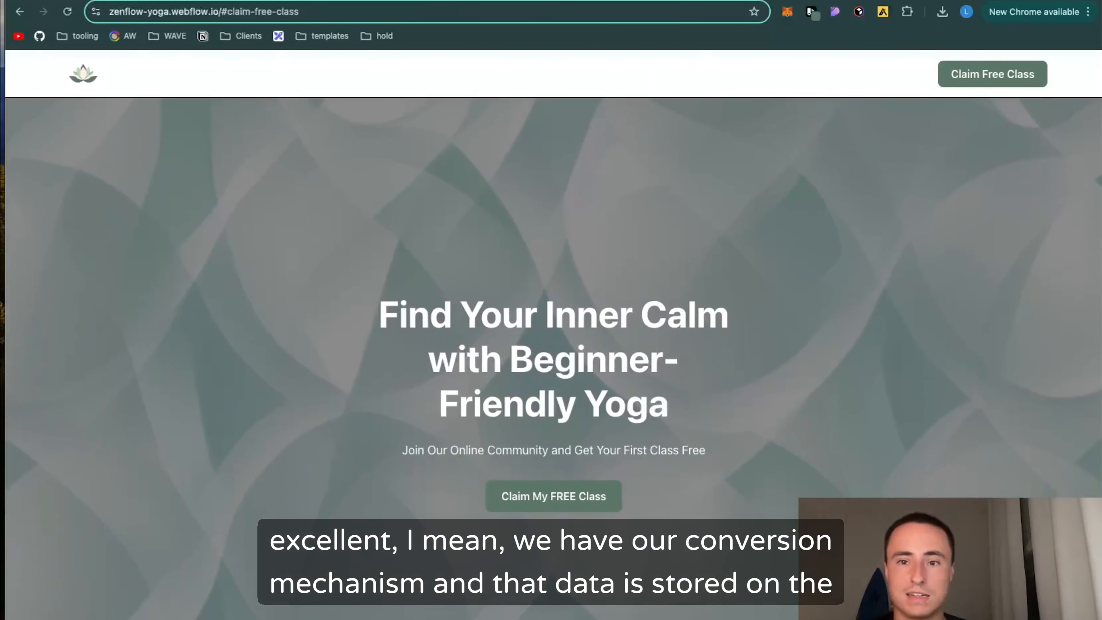
Step: Switch to the Typeform admin page and go from the form's sharing options to My workspace
key(ctrl+shift+Tab)
click(140, 113)
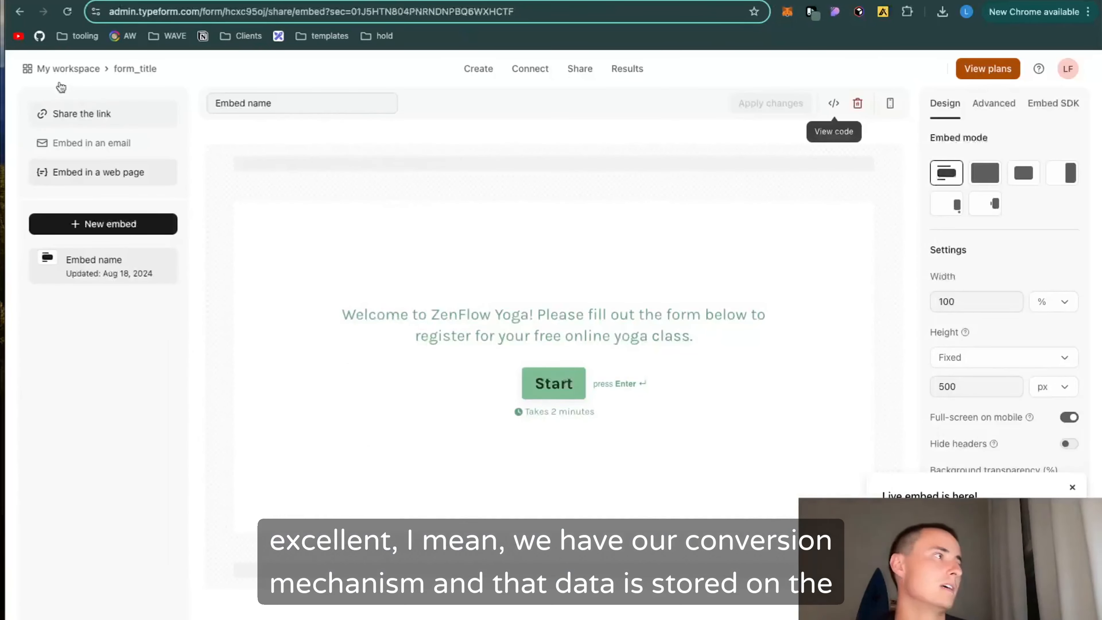
click(65, 68)
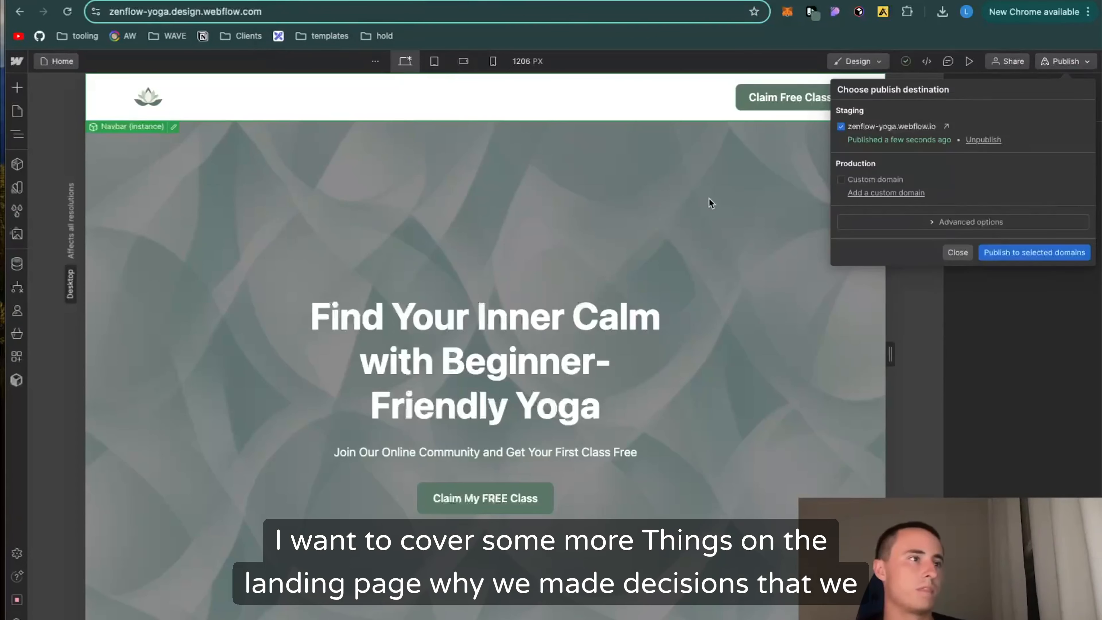
Step: In the Webflow Designer, remove the is-secondary class from the Learn More button under the Beginner-Friendly Yoga Classes cards
scroll(580, 433, down, 15)
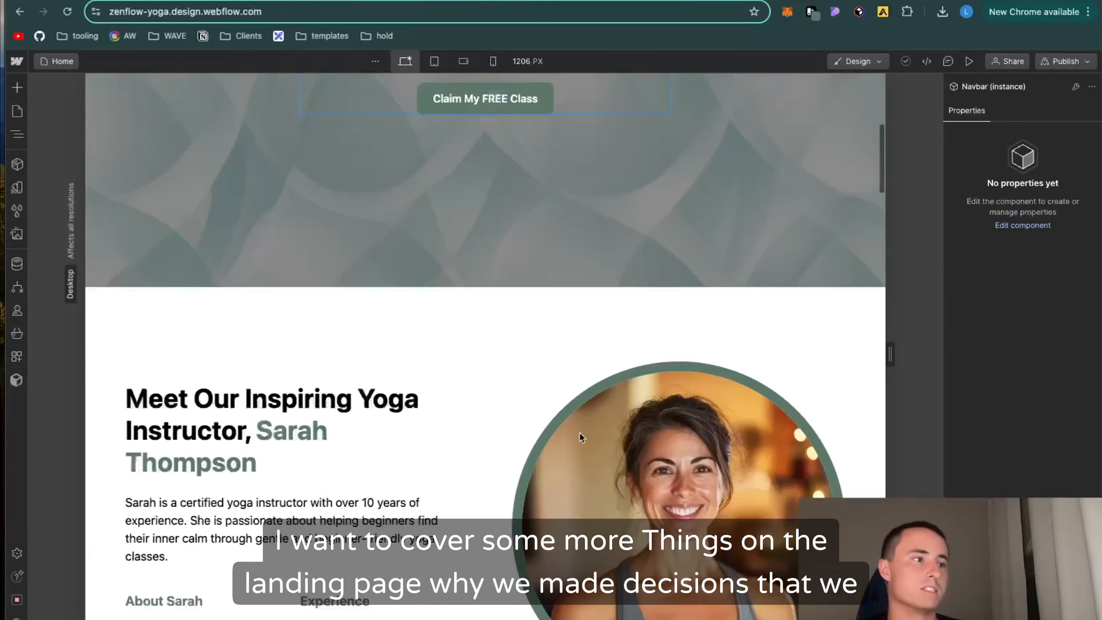
scroll(580, 437, down, 15)
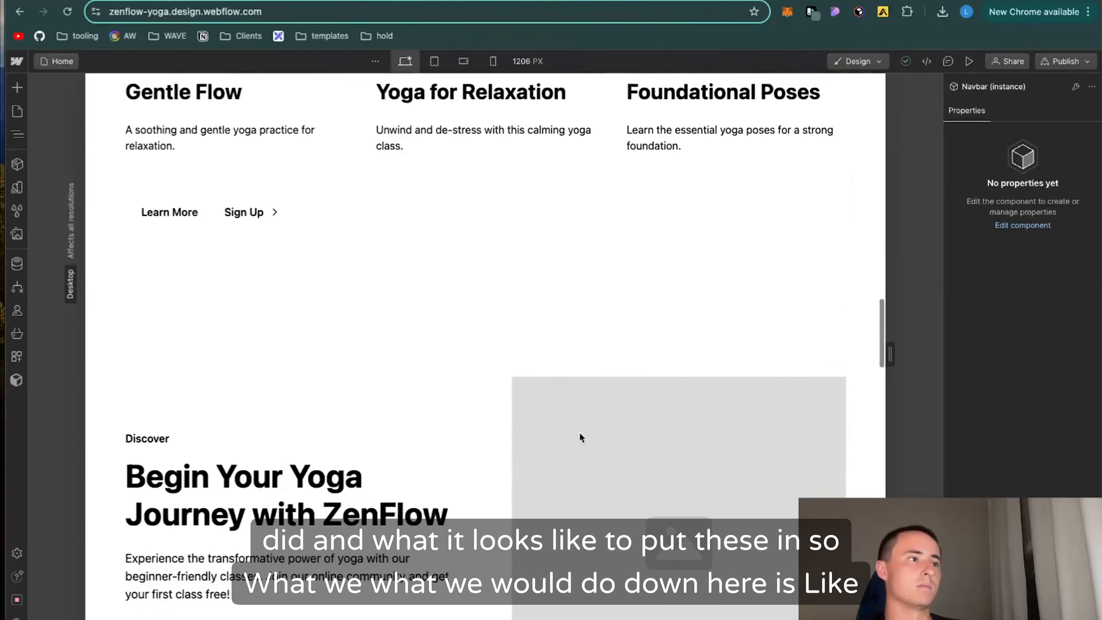
scroll(581, 438, up, 6)
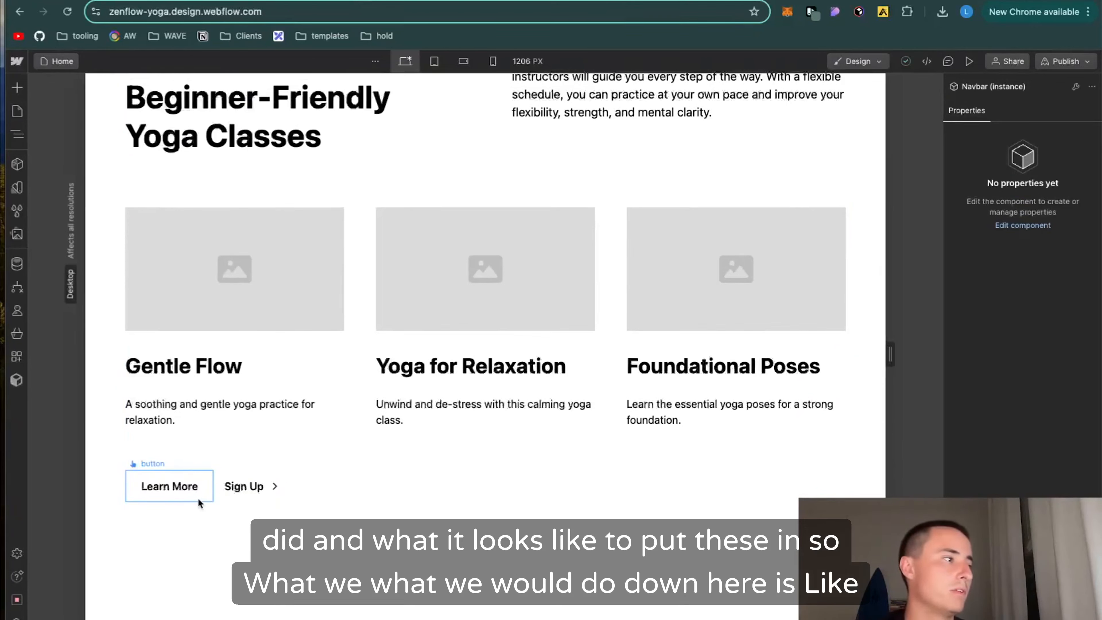
click(197, 498)
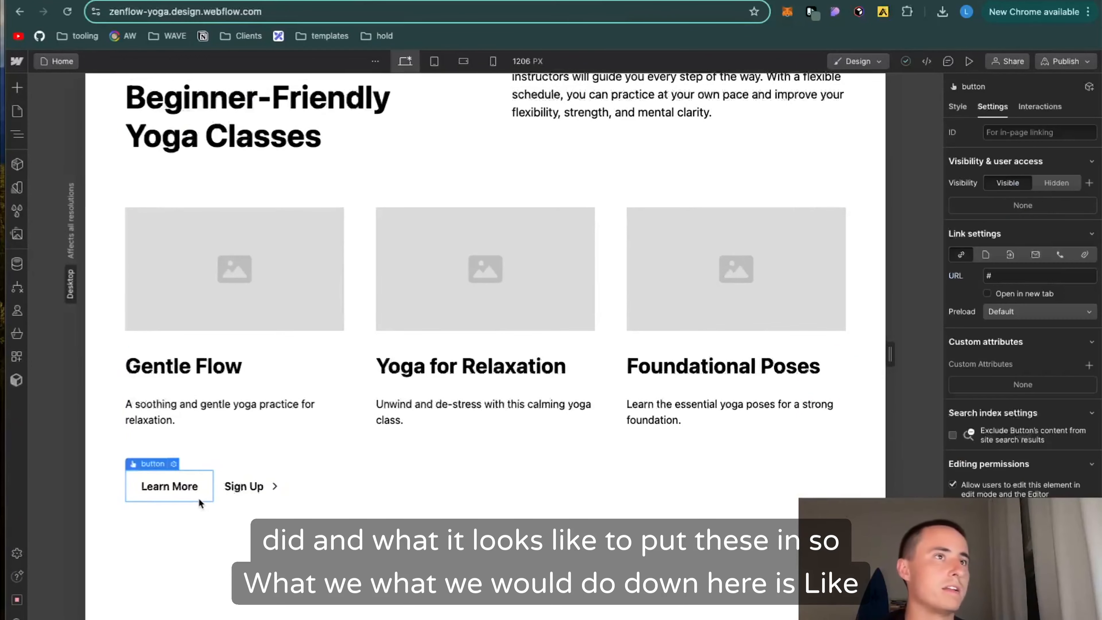
click(958, 107)
click(1070, 156)
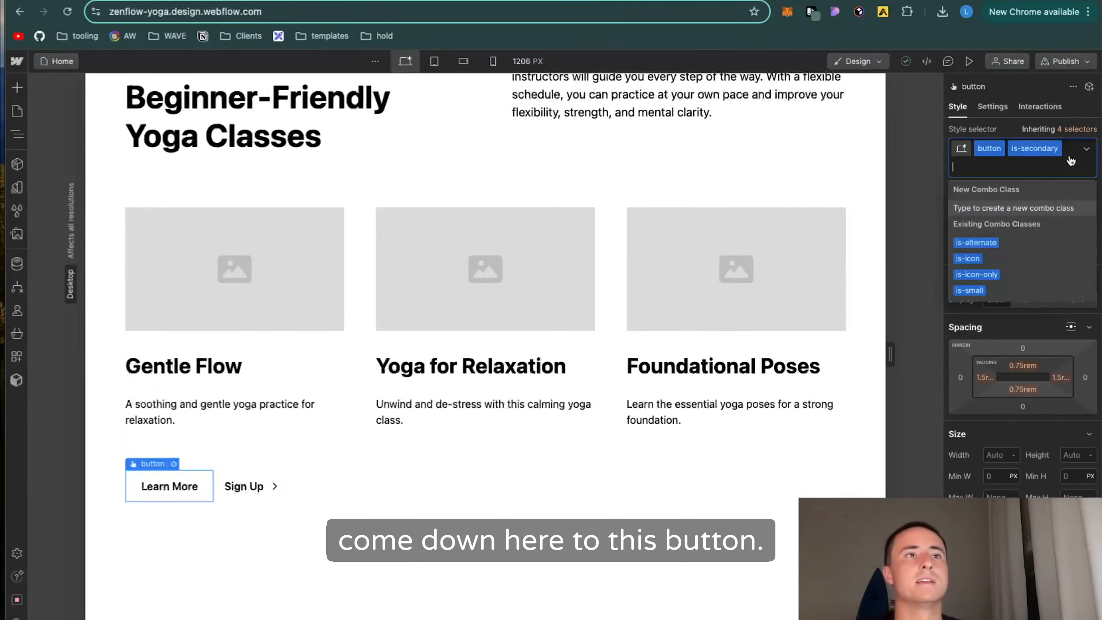
key(BackSpace)
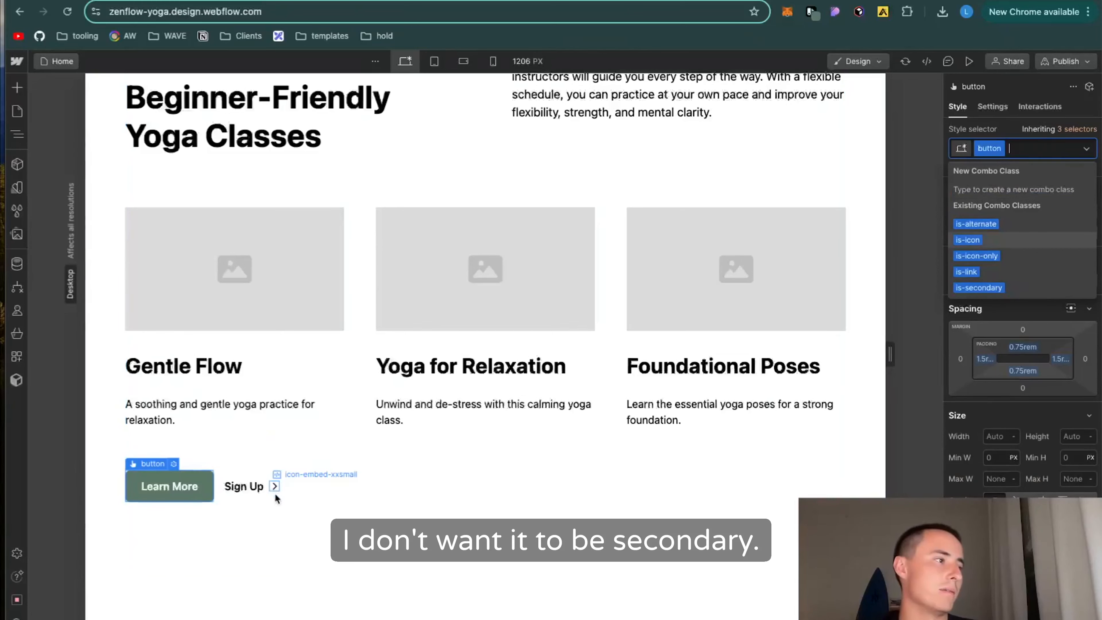
Step: Delete the Sign Up link beside the Learn More button in the yoga classes section
click(262, 496)
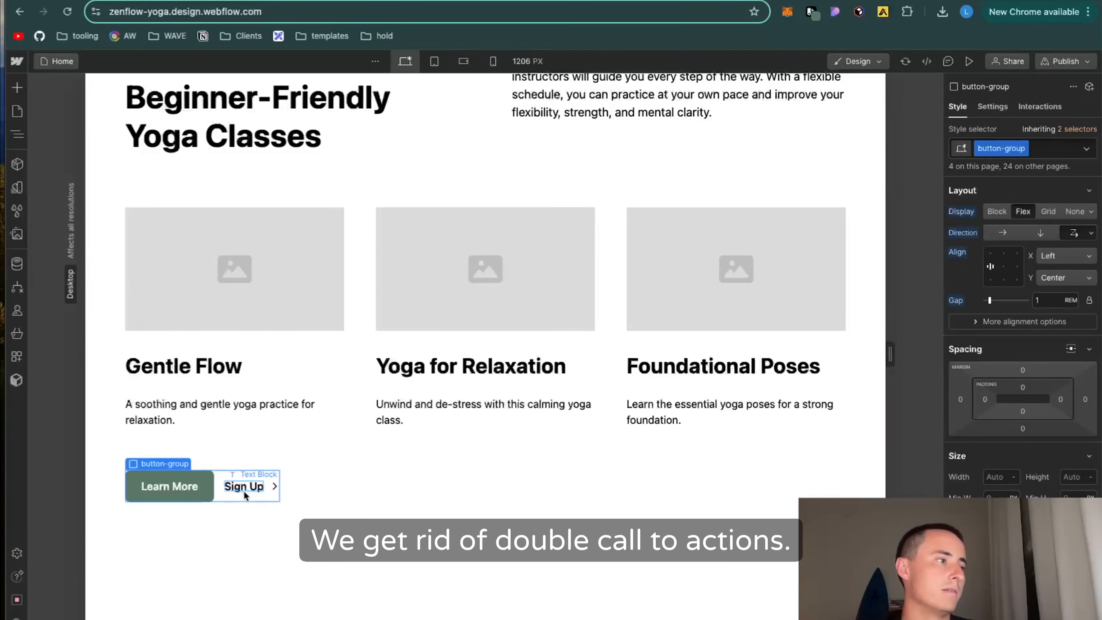
click(268, 490)
key(Delete)
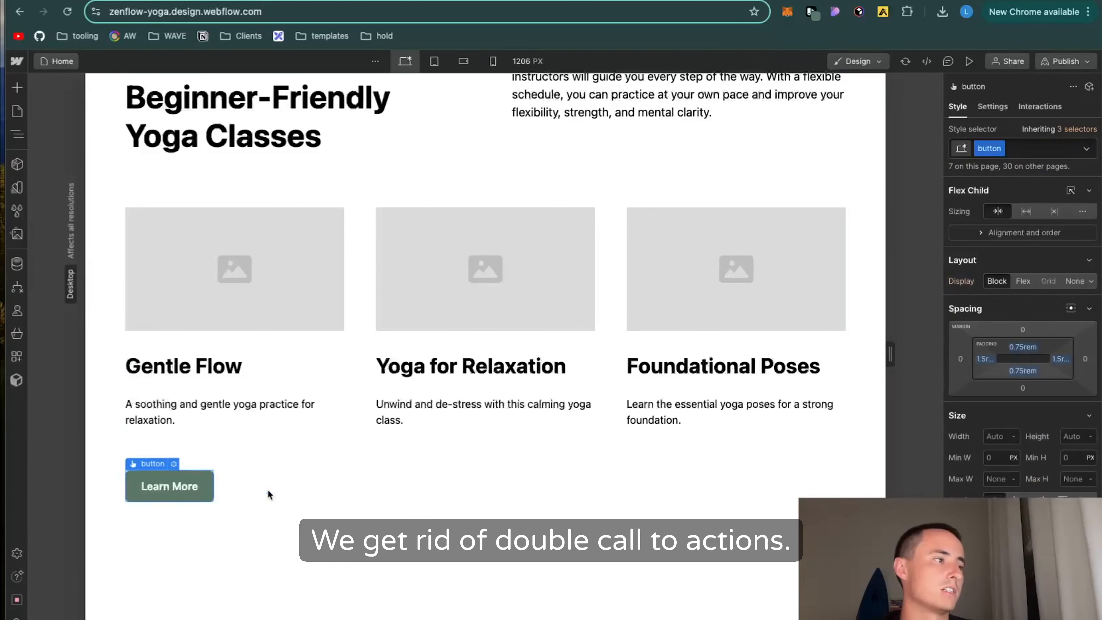
Step: Add the text-color-alternate class to the Beginner-Friendly tagline above the yoga classes heading
scroll(448, 442, up, 6)
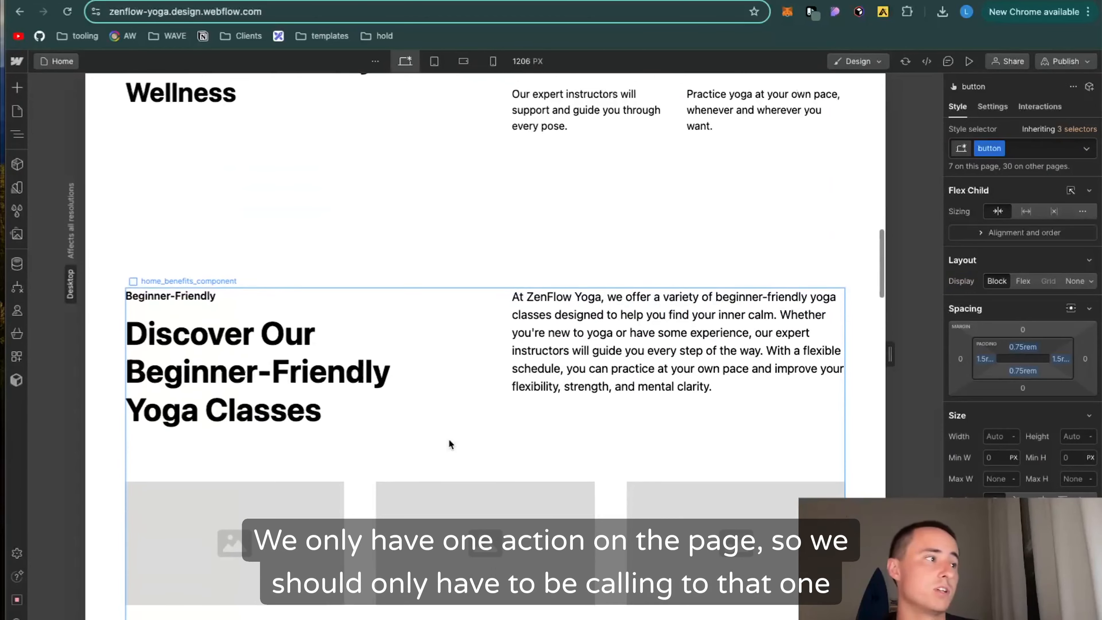
scroll(449, 439, down, 2)
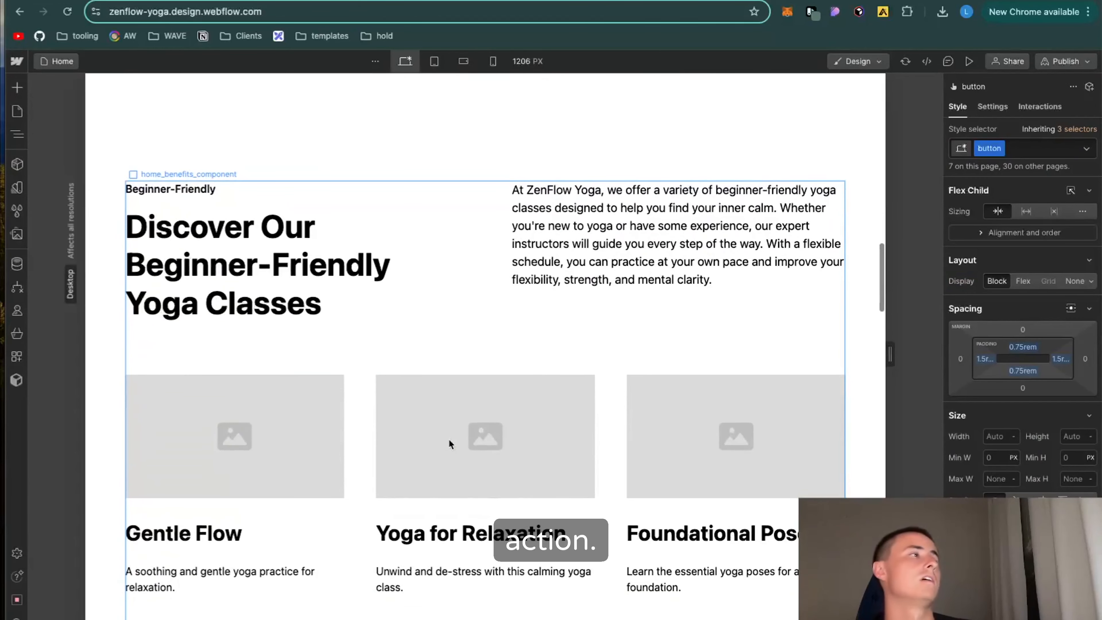
click(199, 189)
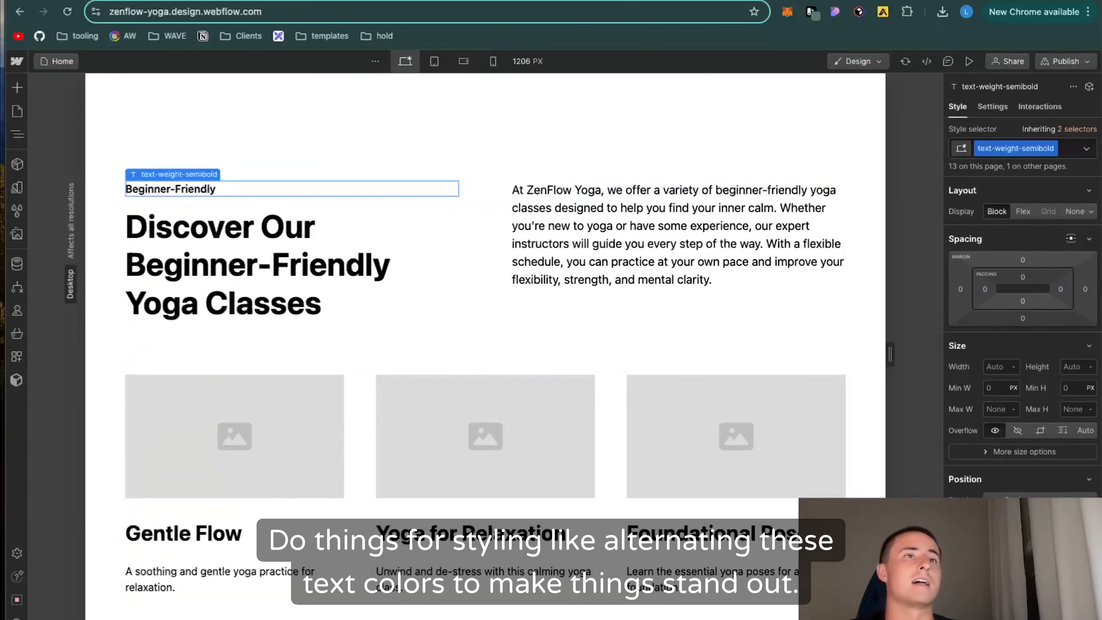
click(1074, 152)
text(alte)
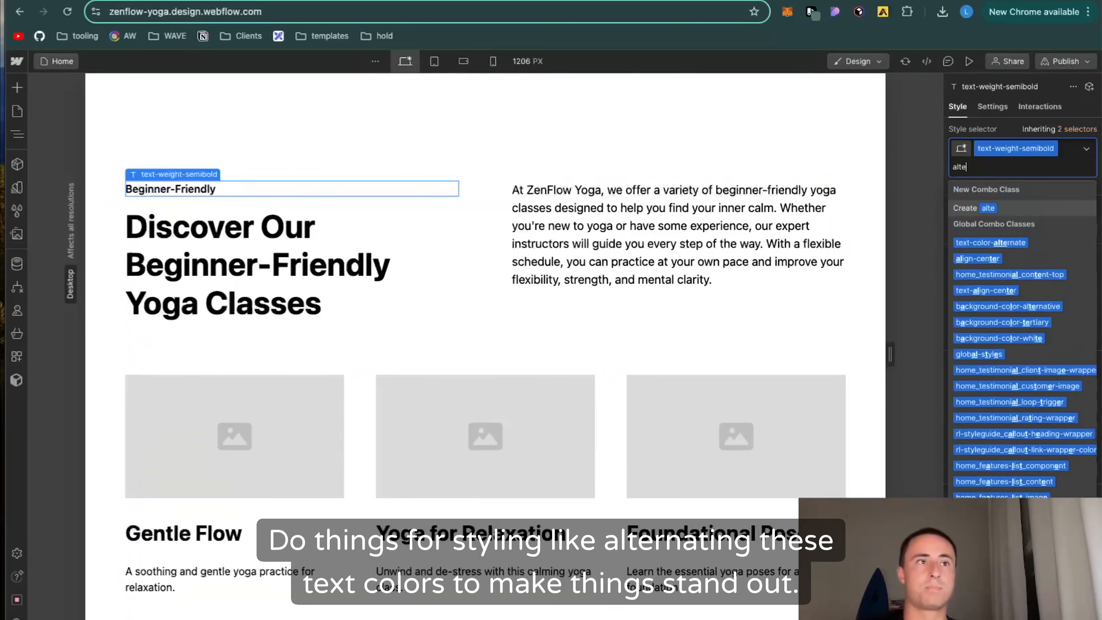
click(1052, 242)
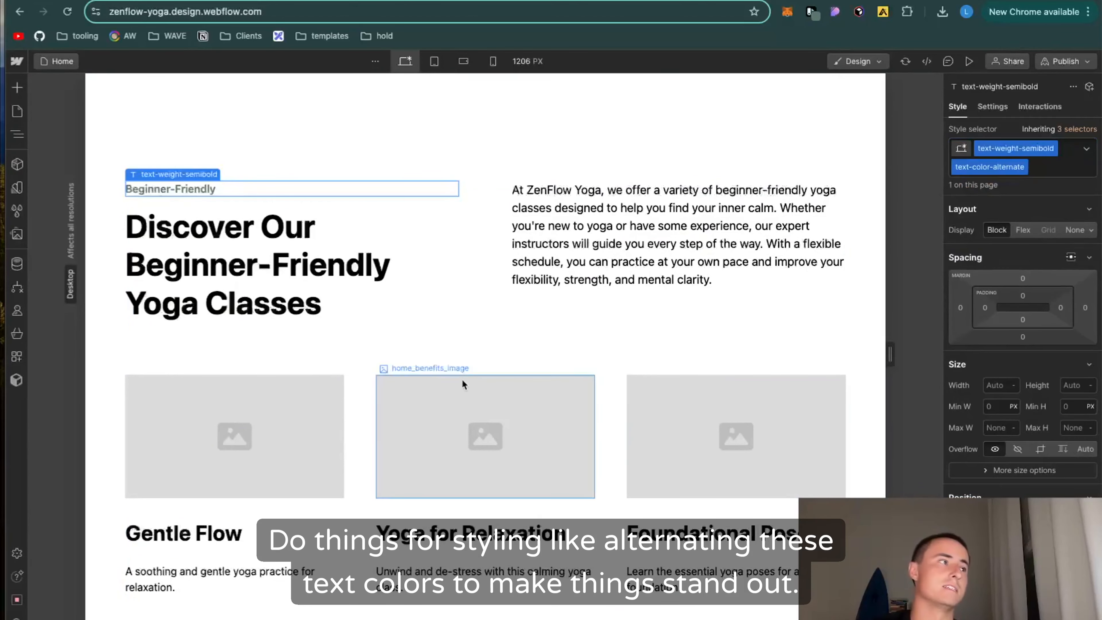
click(373, 311)
Step: Examine the sections from the yoga classes down to Customer testimonials for buttons and image placeholders still needing content
scroll(374, 311, down, 9)
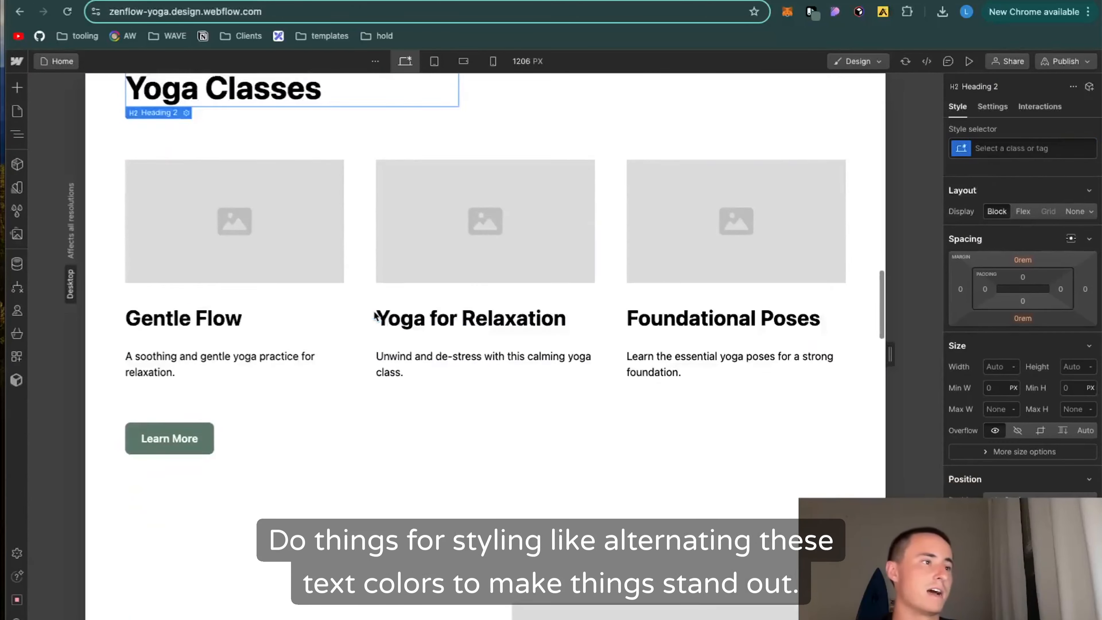
scroll(357, 469, up, 5)
scroll(356, 471, down, 6)
scroll(356, 472, down, 10)
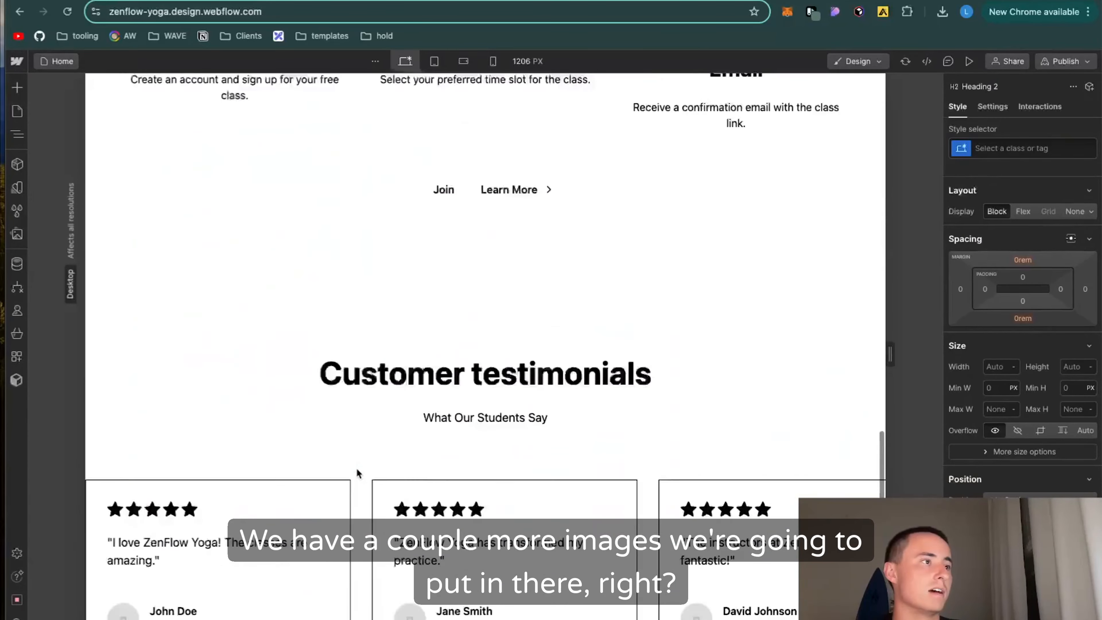
scroll(356, 469, up, 10)
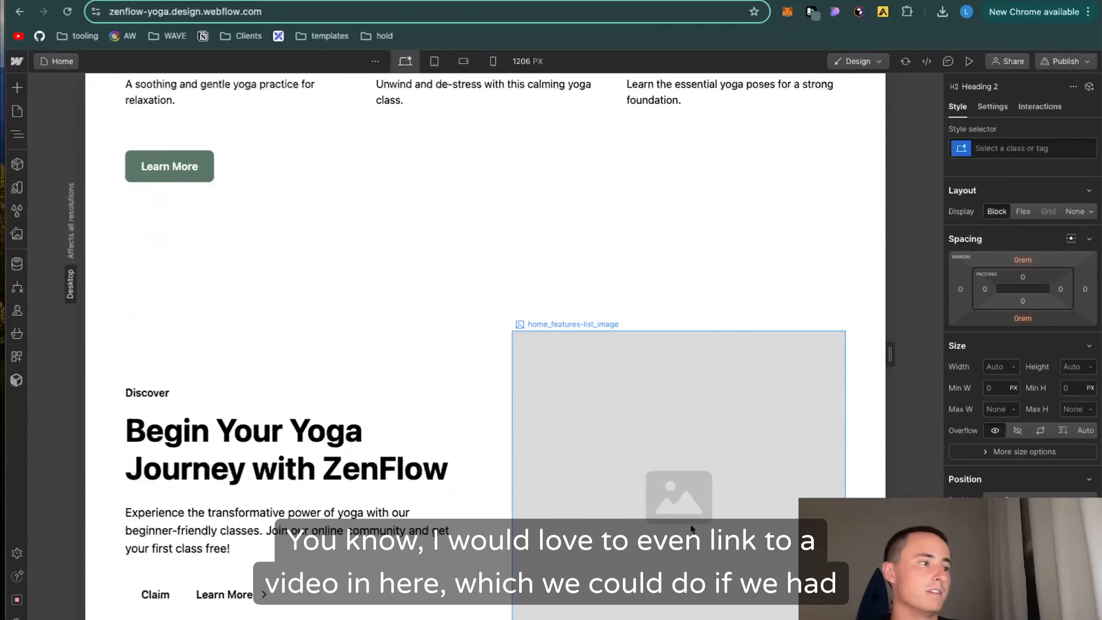
click(693, 529)
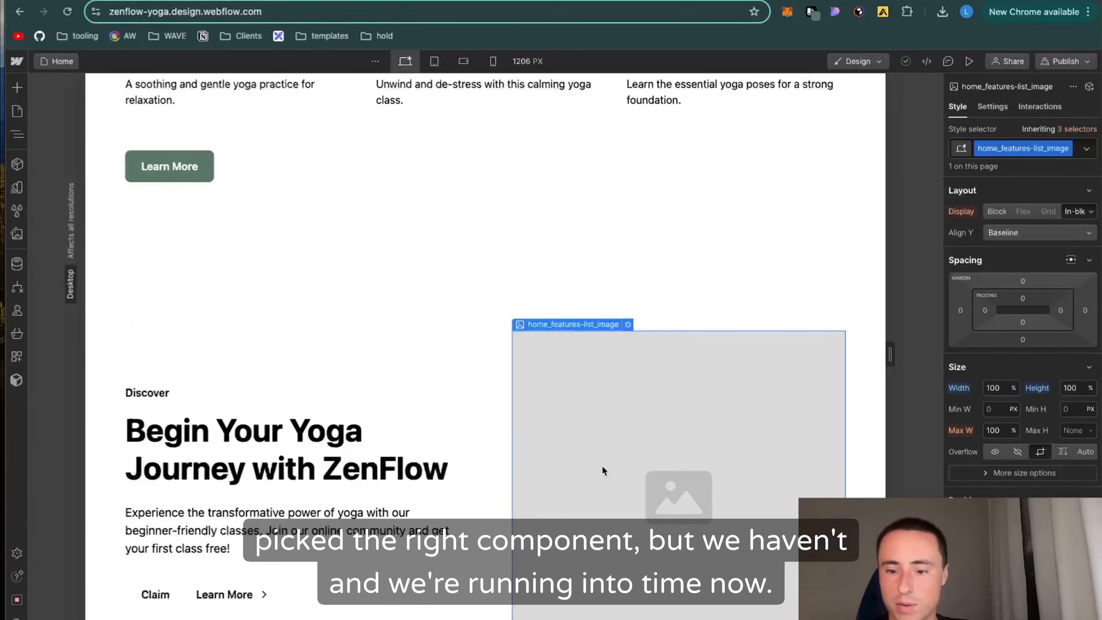
scroll(583, 388, down, 2)
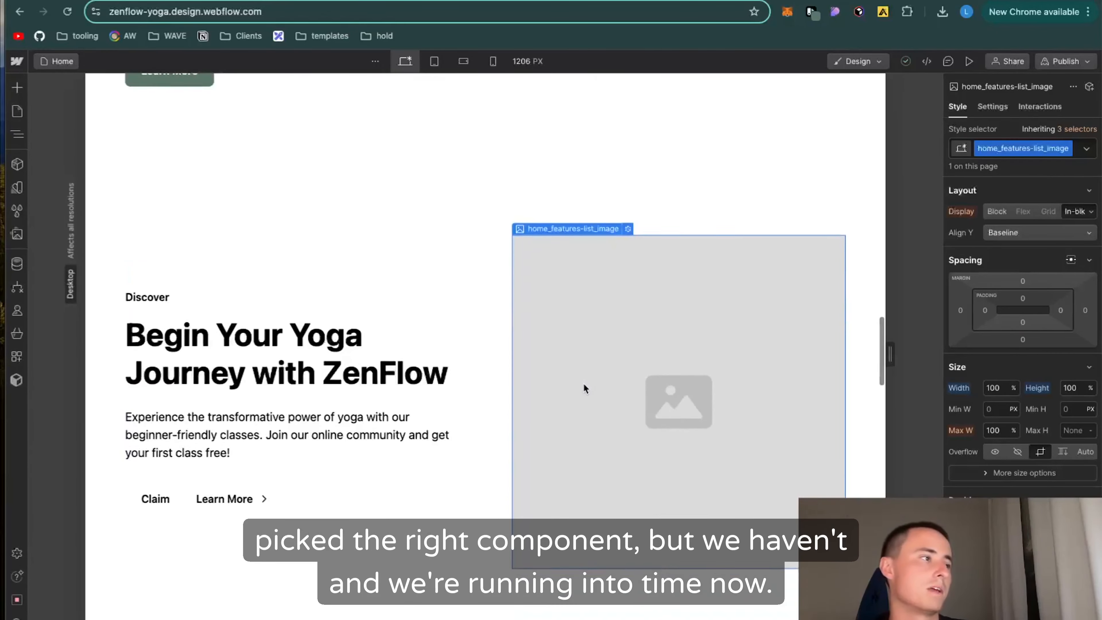
scroll(583, 387, up, 10)
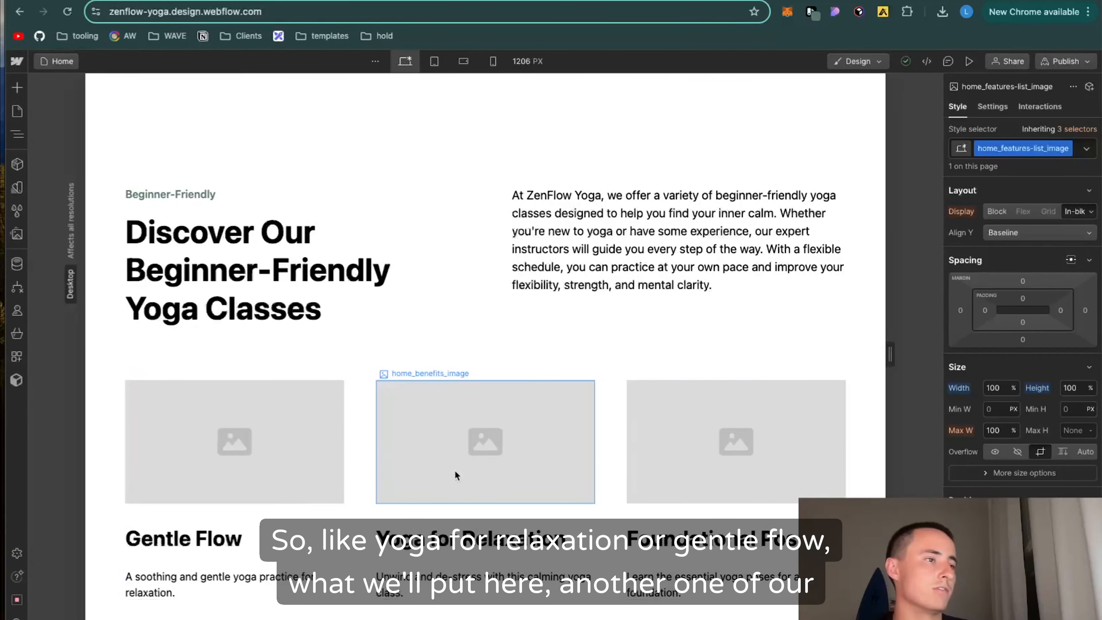
Step: Replace the placeholder image above Yoga for Relaxation with the asset at home 1.webp
click(425, 470)
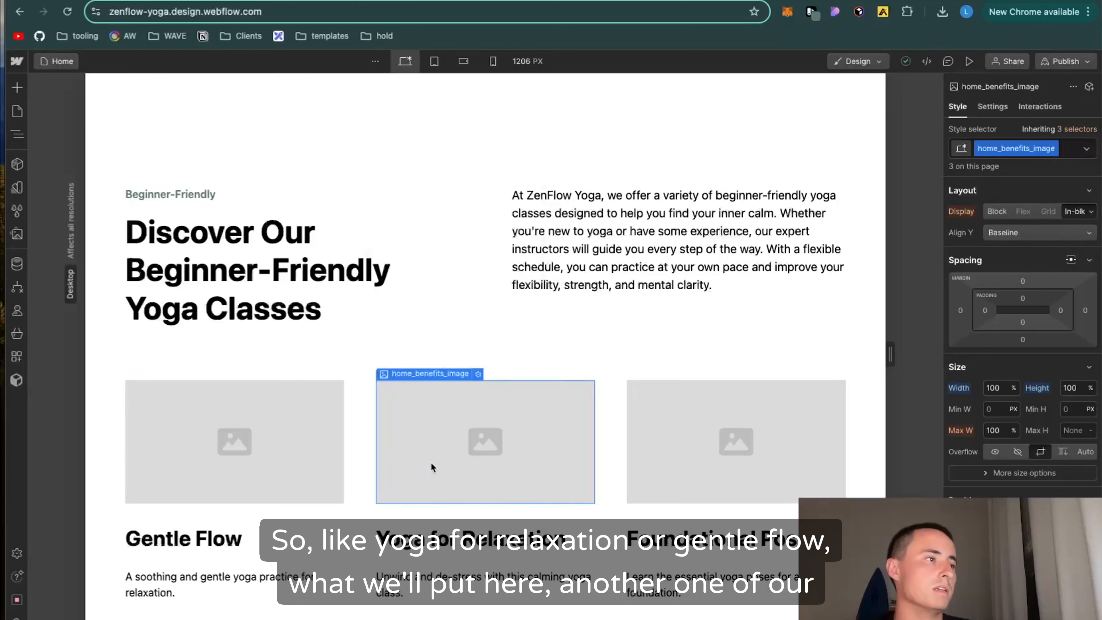
double_click(431, 462)
click(457, 200)
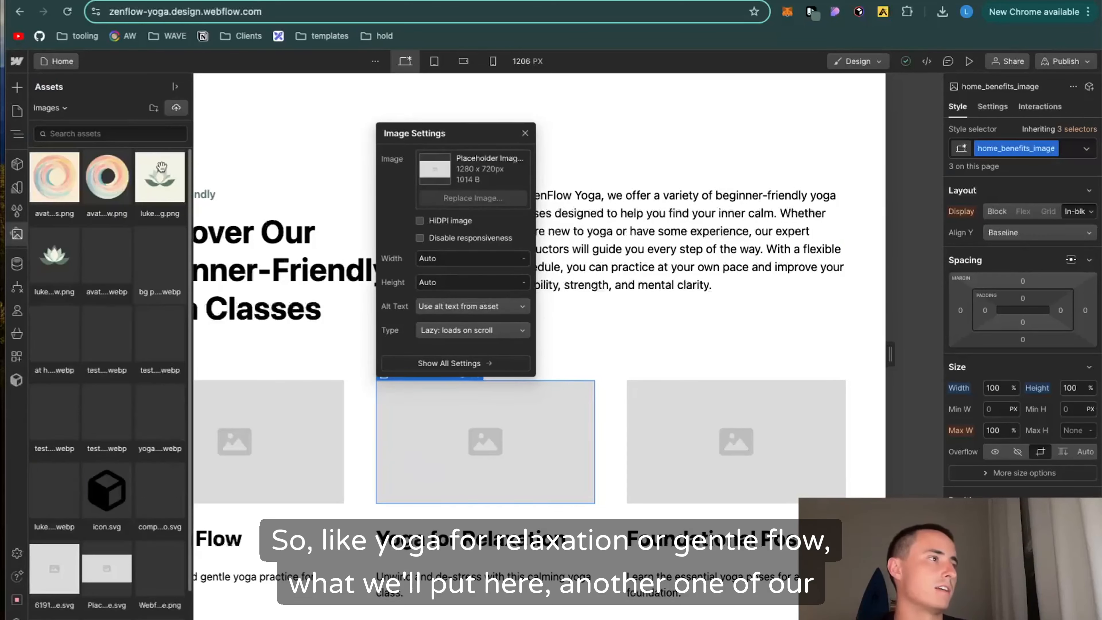
click(63, 351)
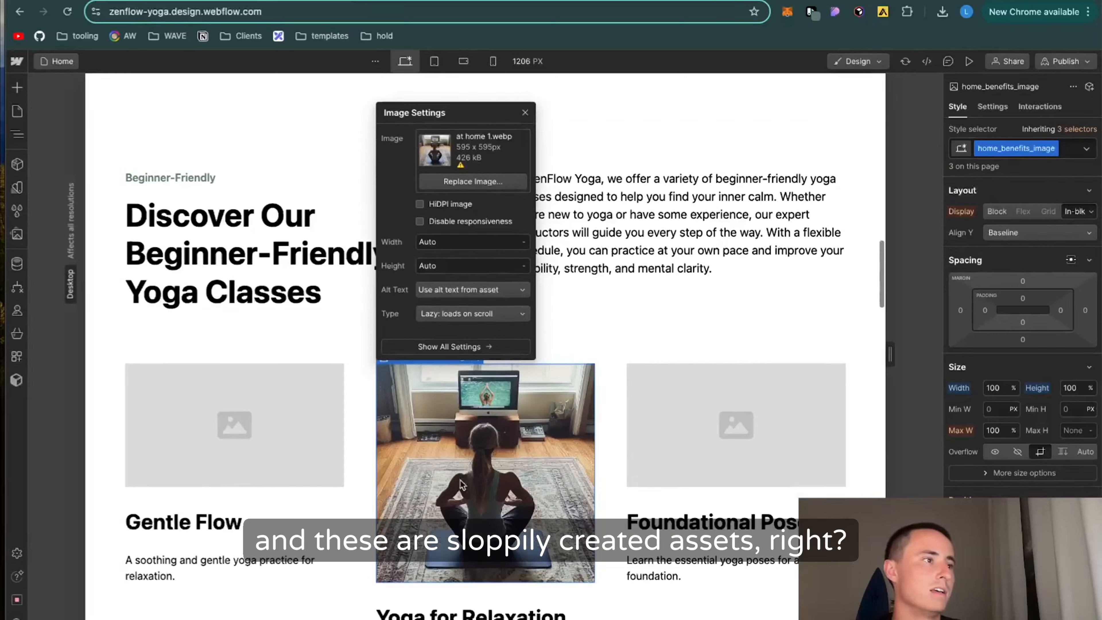
scroll(541, 459, down, 3)
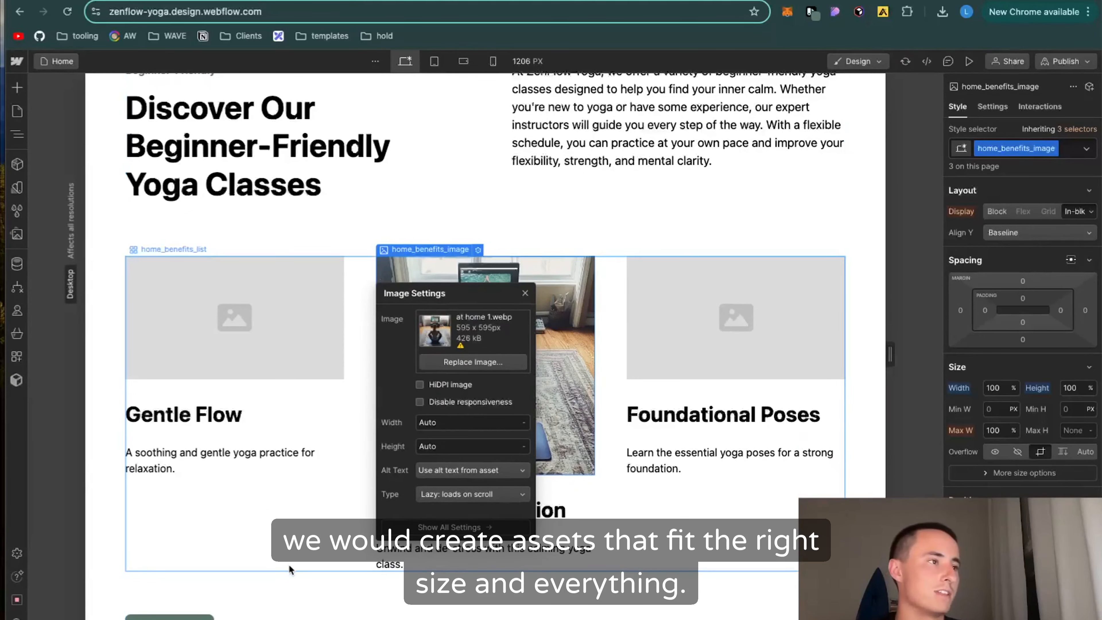
click(288, 565)
Step: Replace the placeholder images above Gentle Flow and Foundational Poses with the asset at home 1.webp
double_click(317, 317)
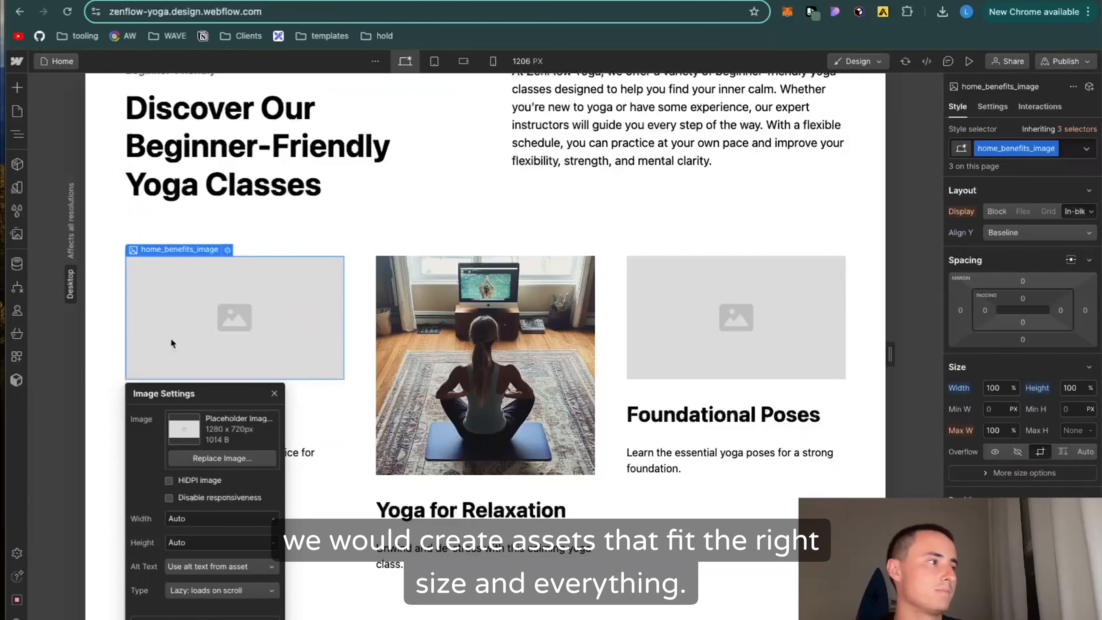
click(186, 458)
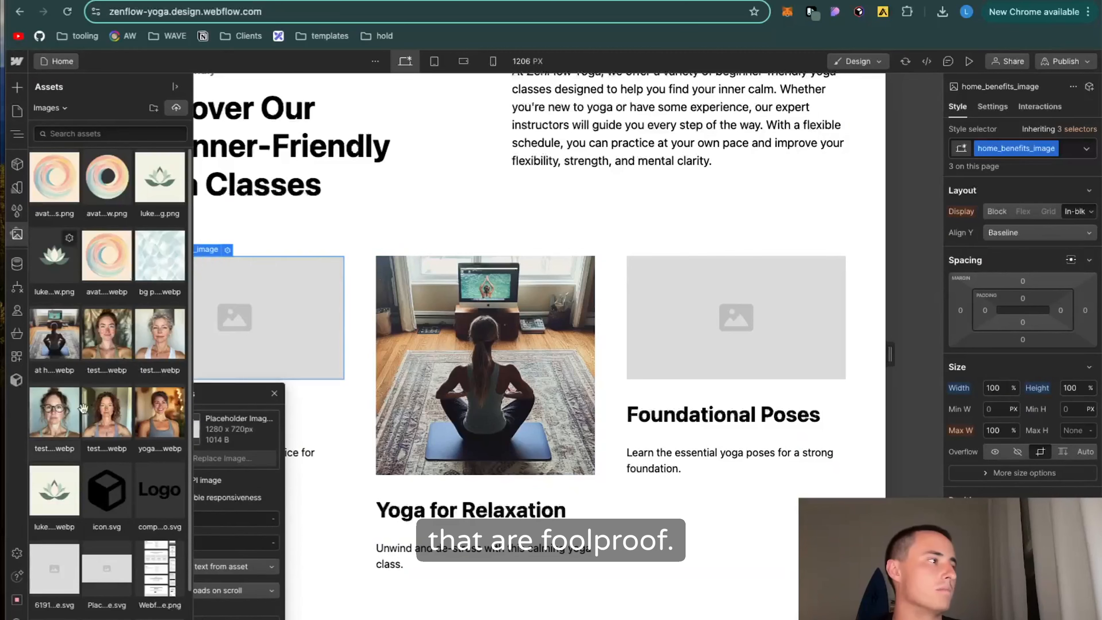
click(58, 338)
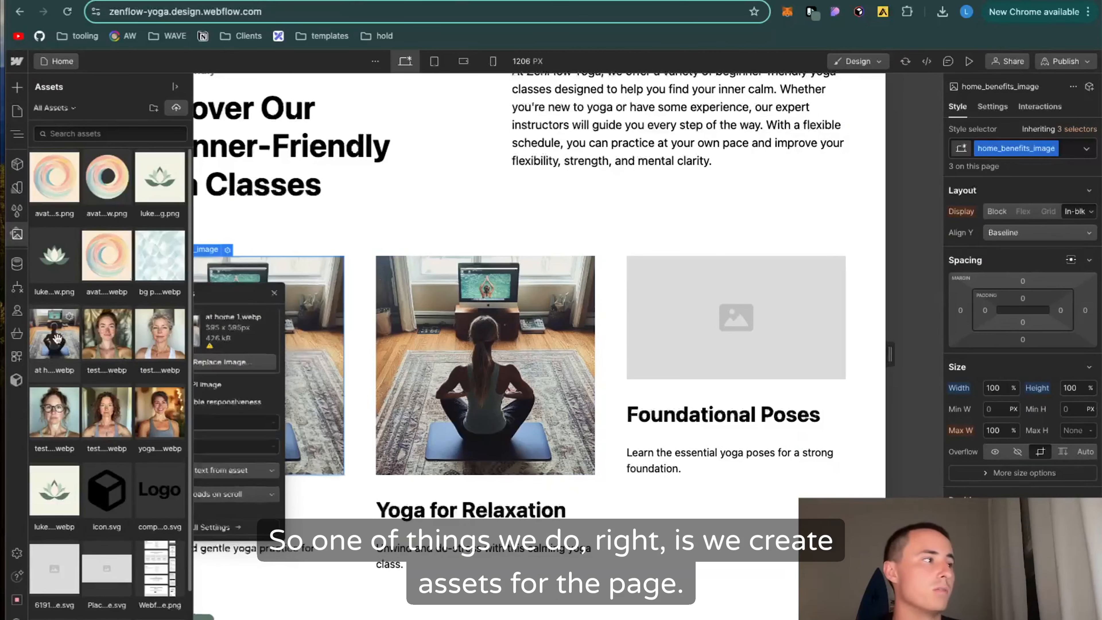
click(756, 349)
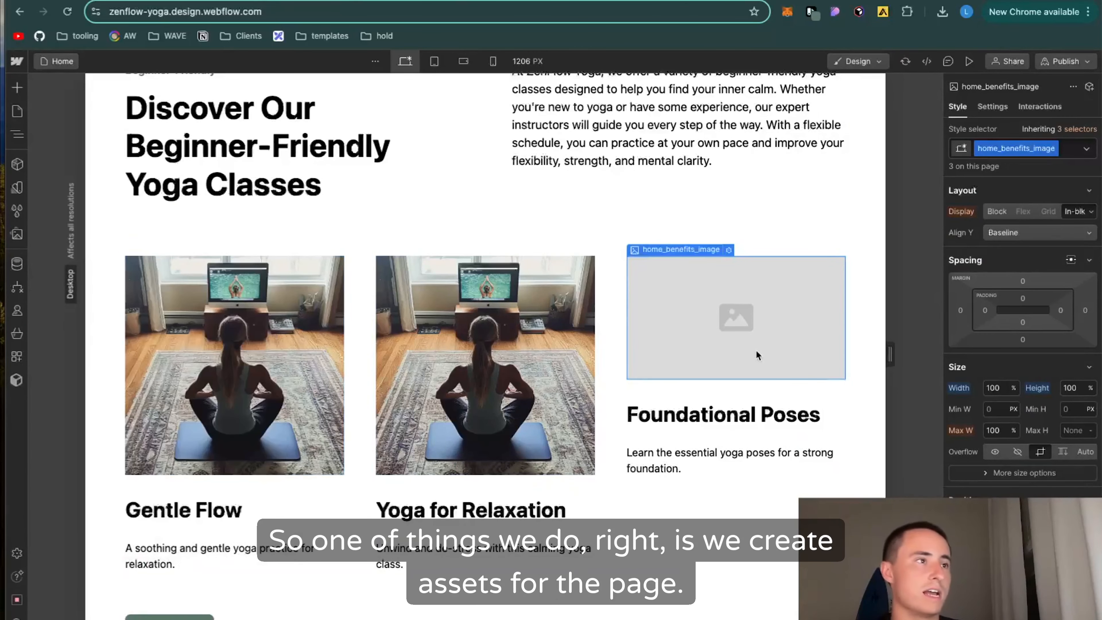
double_click(756, 350)
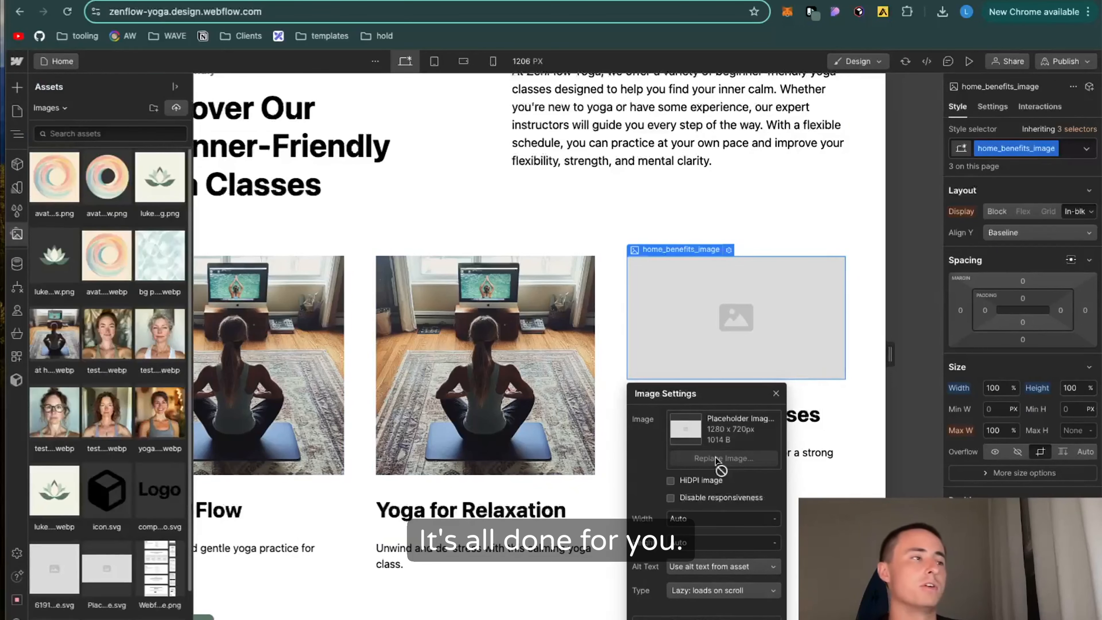
click(58, 339)
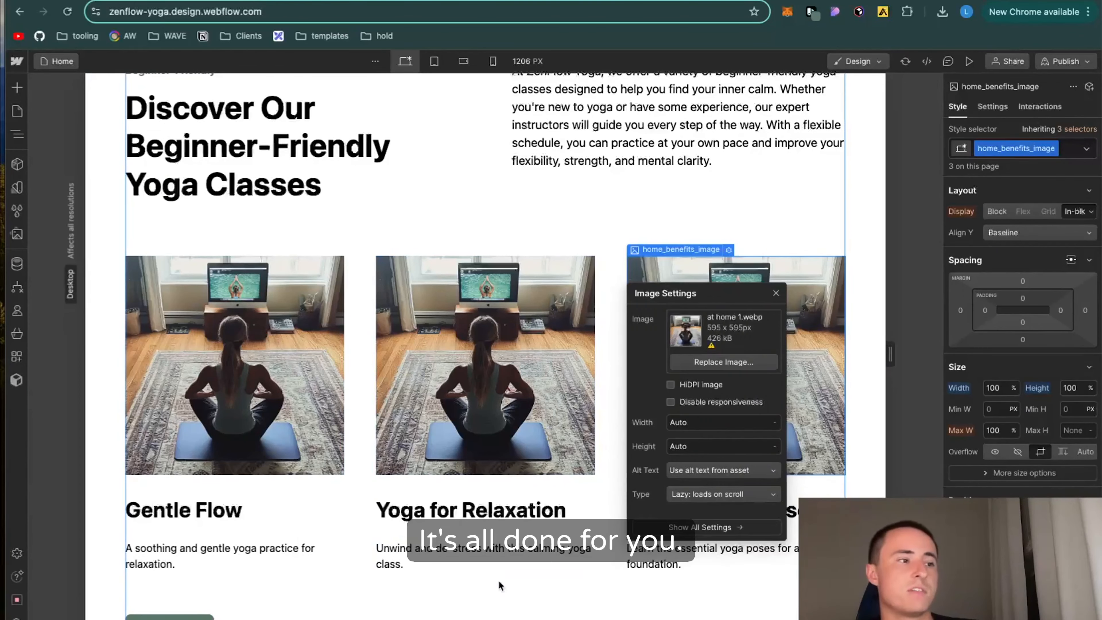
click(500, 586)
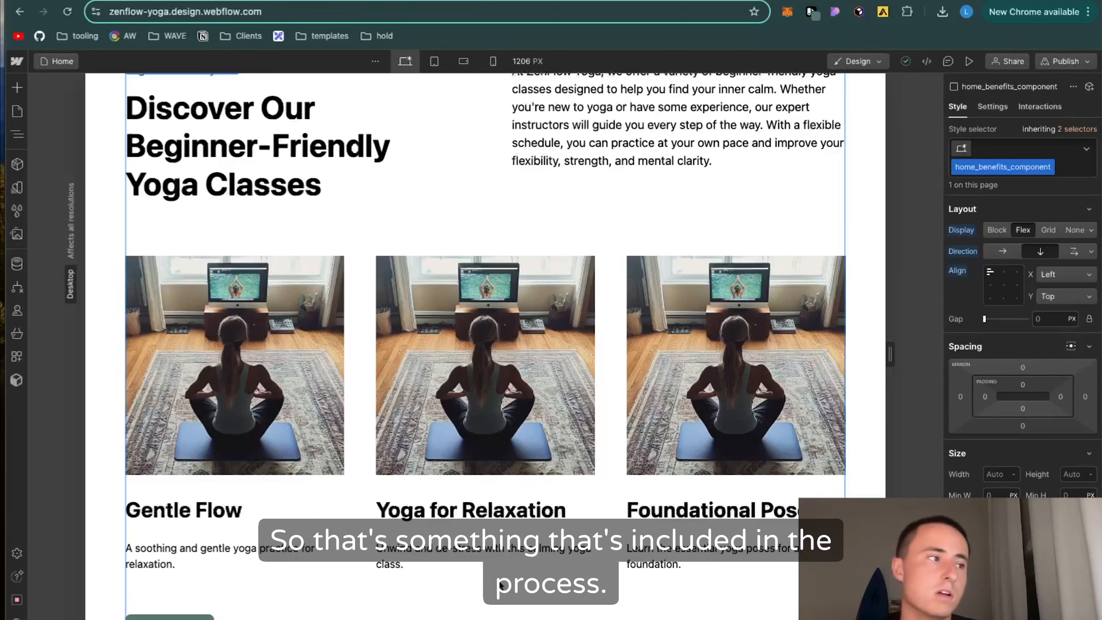
Step: Replace the placeholder customer photo in the first testimonial card with the asset testimonial 1.webp
scroll(499, 581, down, 15)
scroll(551, 362, down, 15)
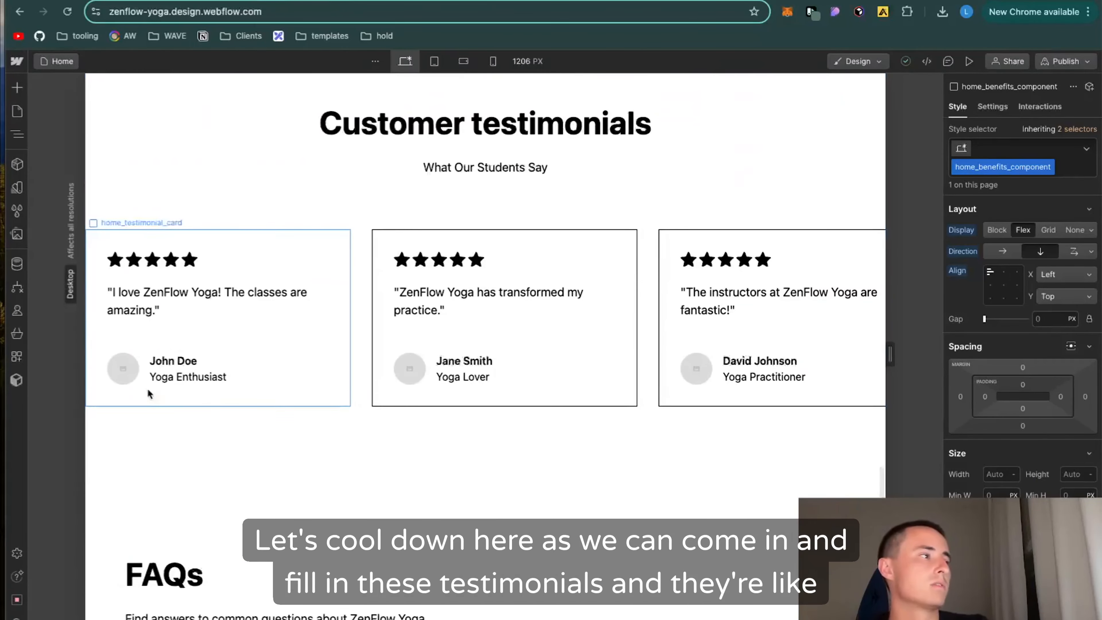
double_click(121, 367)
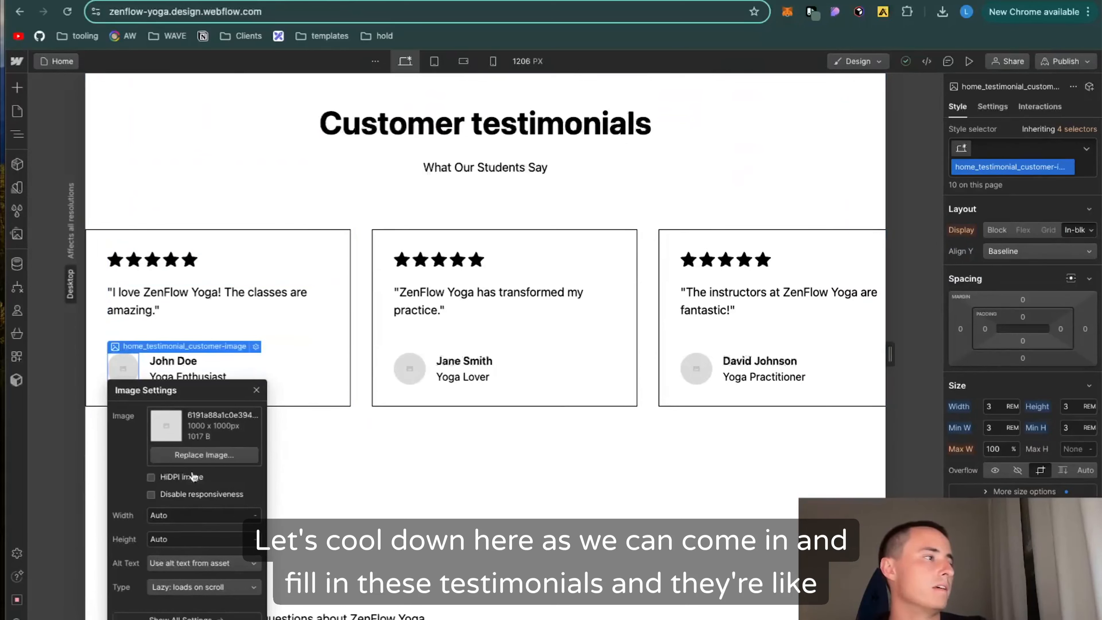
click(193, 455)
click(130, 314)
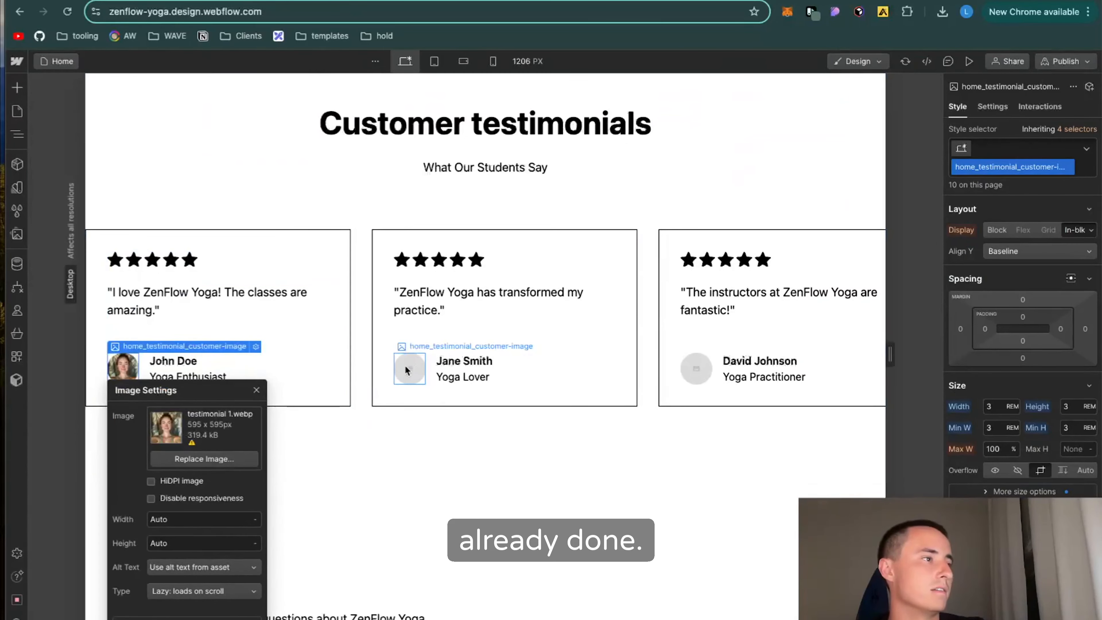
Step: Replace the customer photos in the second and third testimonial cards with the gray-haired woman's portrait and testimonial 3.webp
double_click(405, 365)
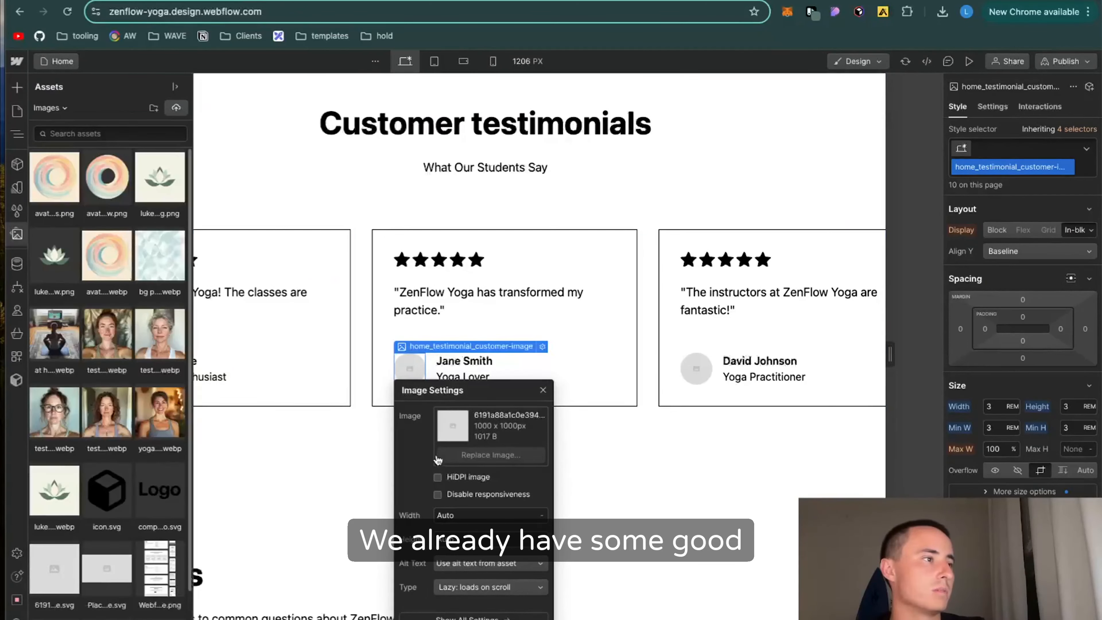
click(163, 345)
double_click(698, 373)
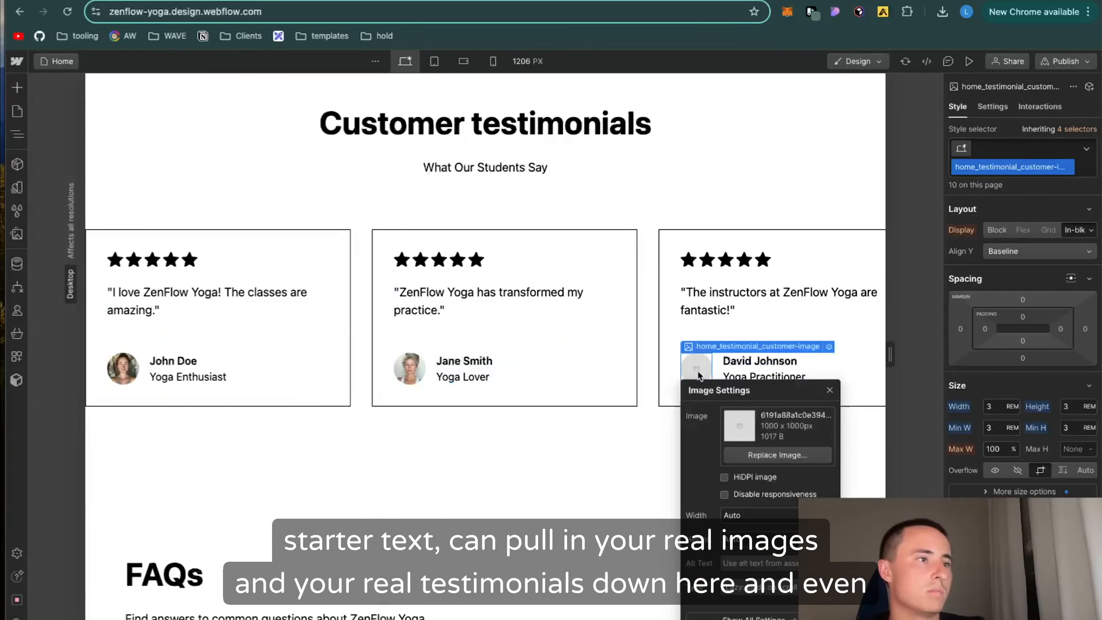
click(750, 454)
click(49, 421)
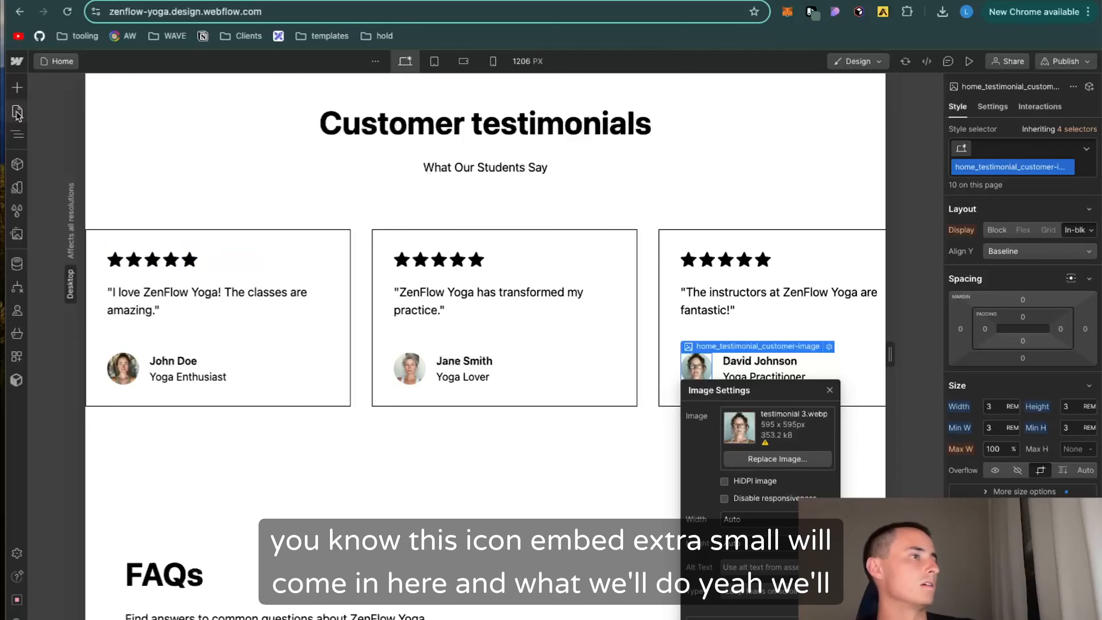
Step: Leave the testimonial image settings and open the draft Style Guide page for editing
click(281, 138)
click(209, 198)
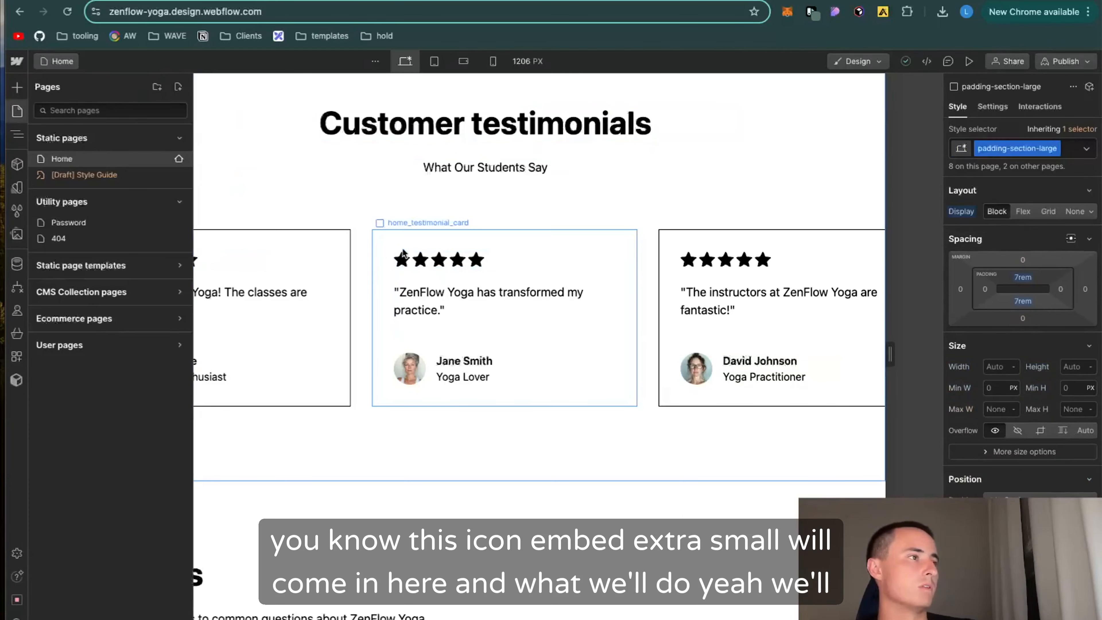
click(108, 175)
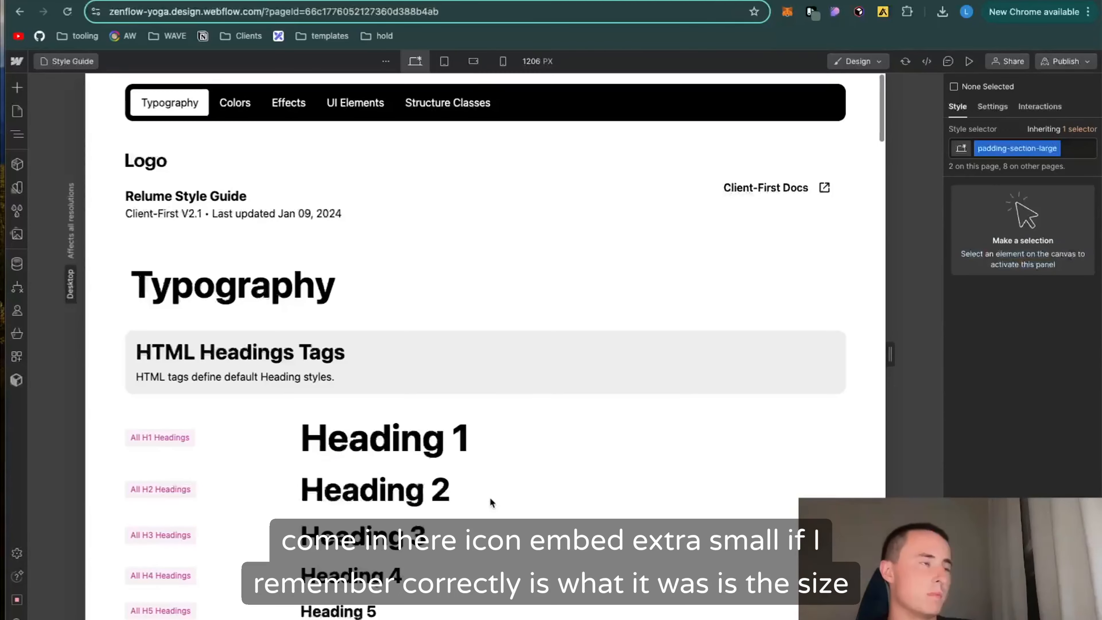
Step: Set the typography color of the icon-embed-xsmall class to the custom value #5b7768, using the HTML embed icon sample
scroll(505, 419, down, 15)
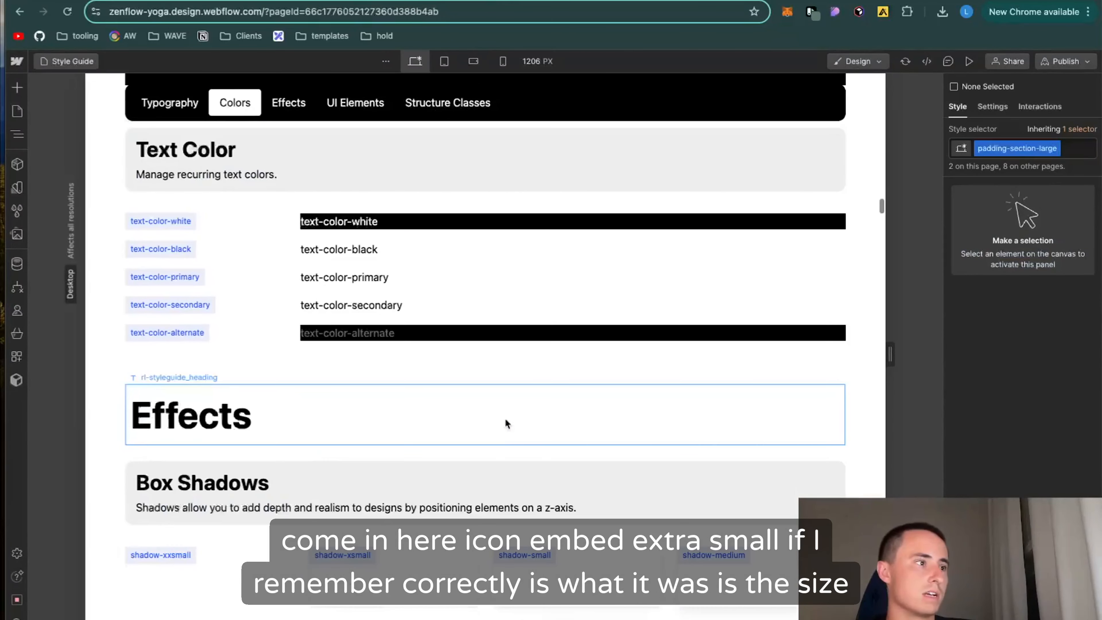
scroll(502, 435, down, 15)
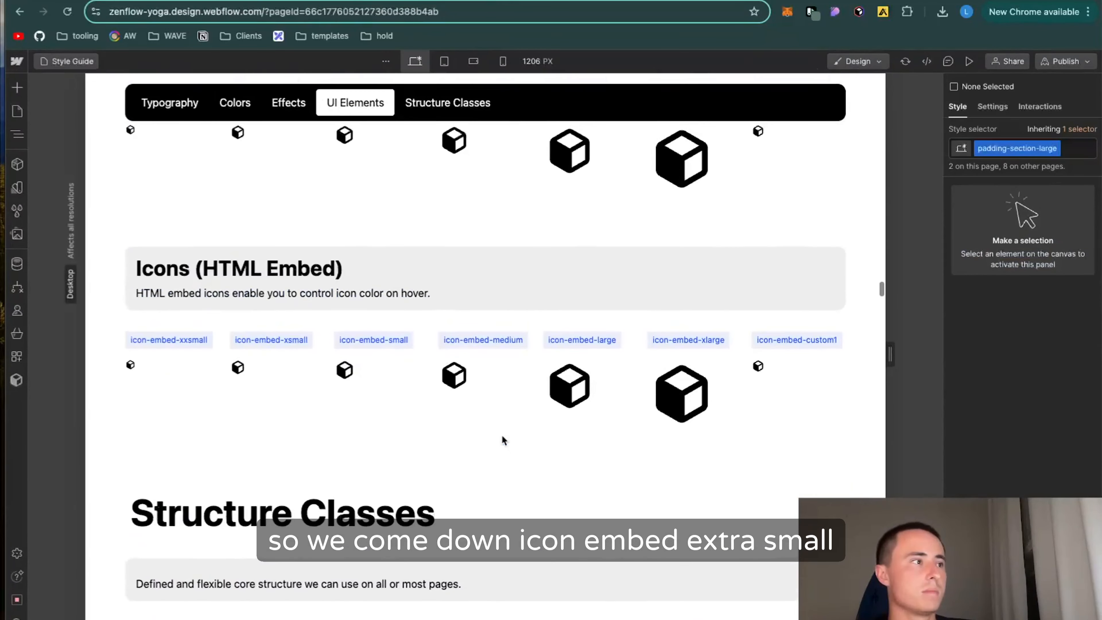
click(239, 371)
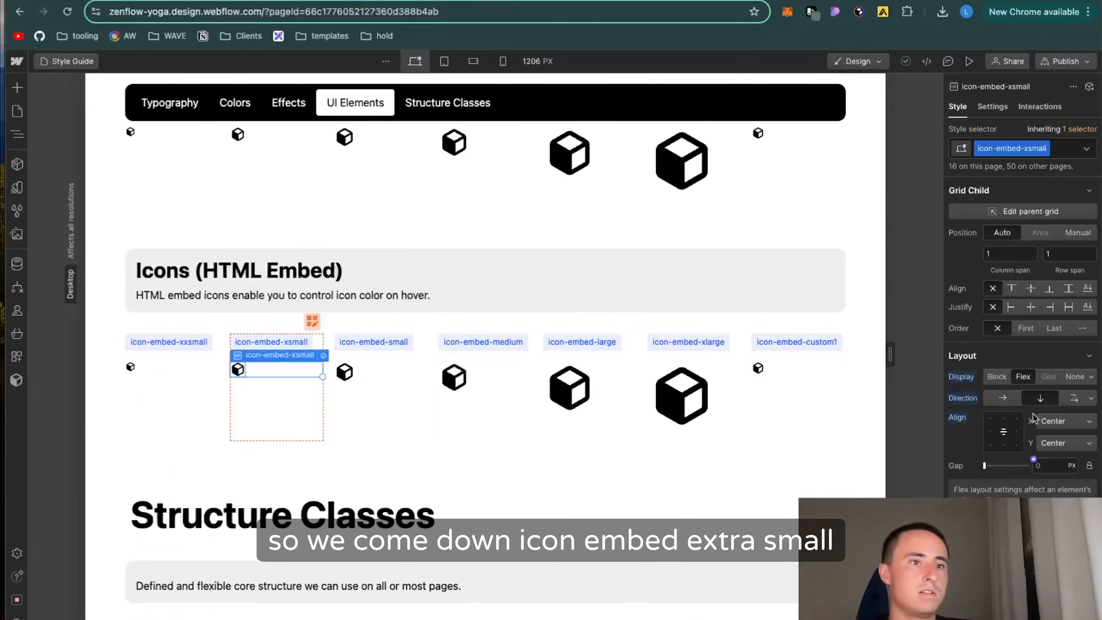
scroll(1037, 385, down, 5)
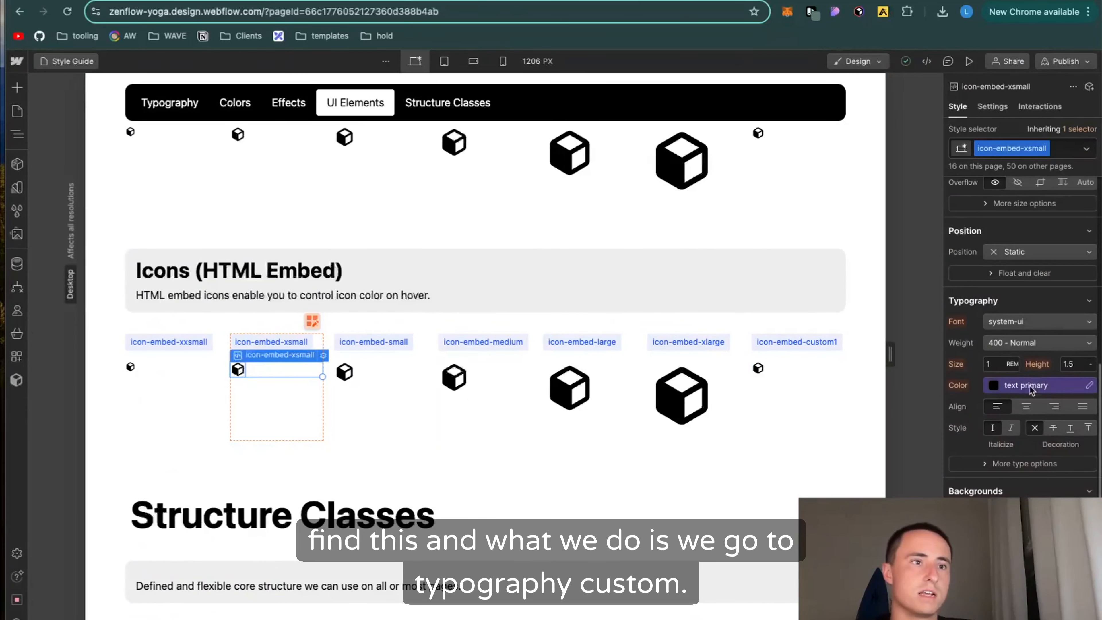
click(994, 386)
click(1007, 407)
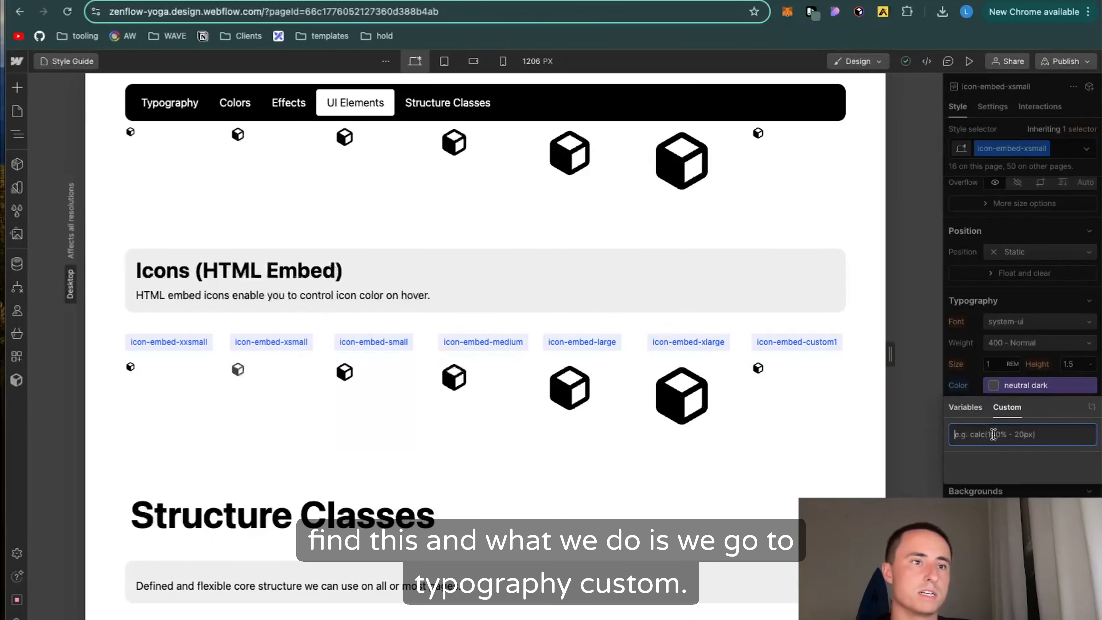
click(812, 12)
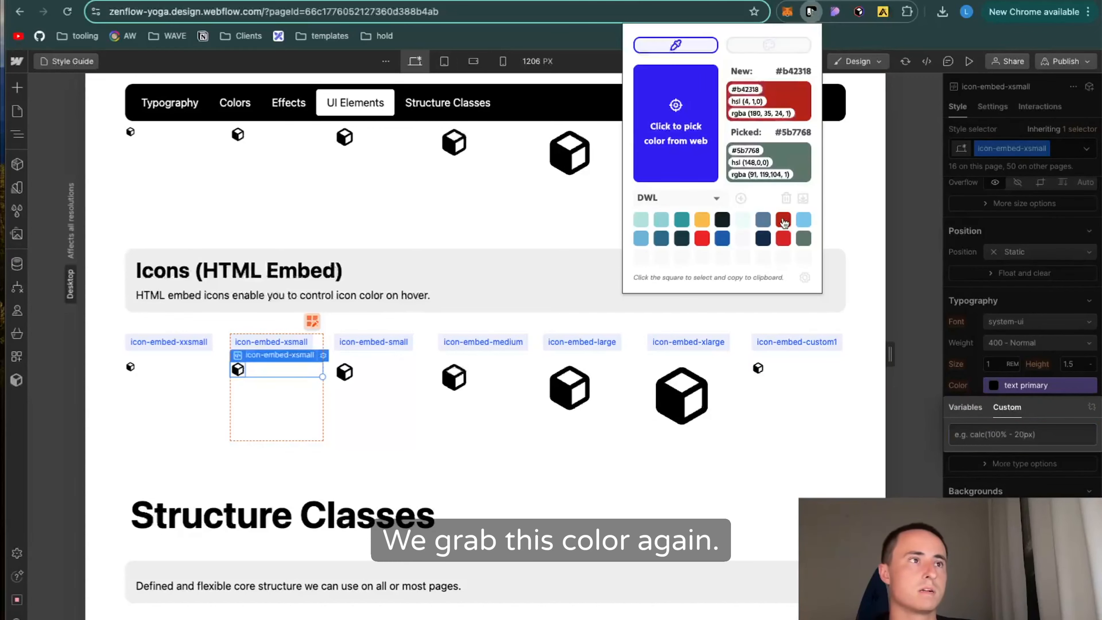
click(1043, 445)
text(#5b7768)
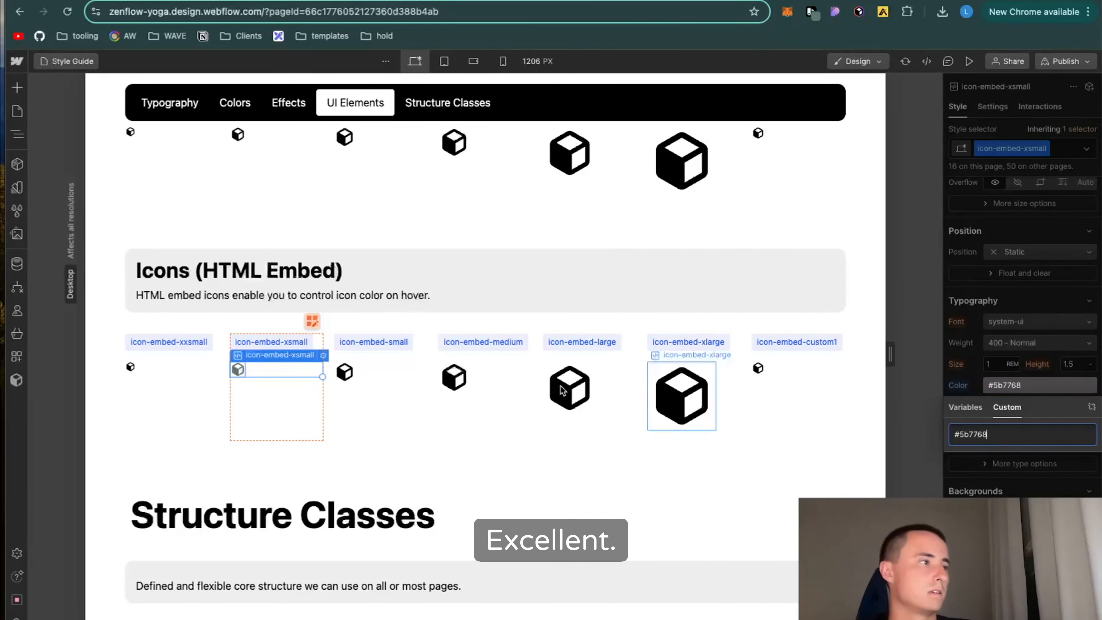